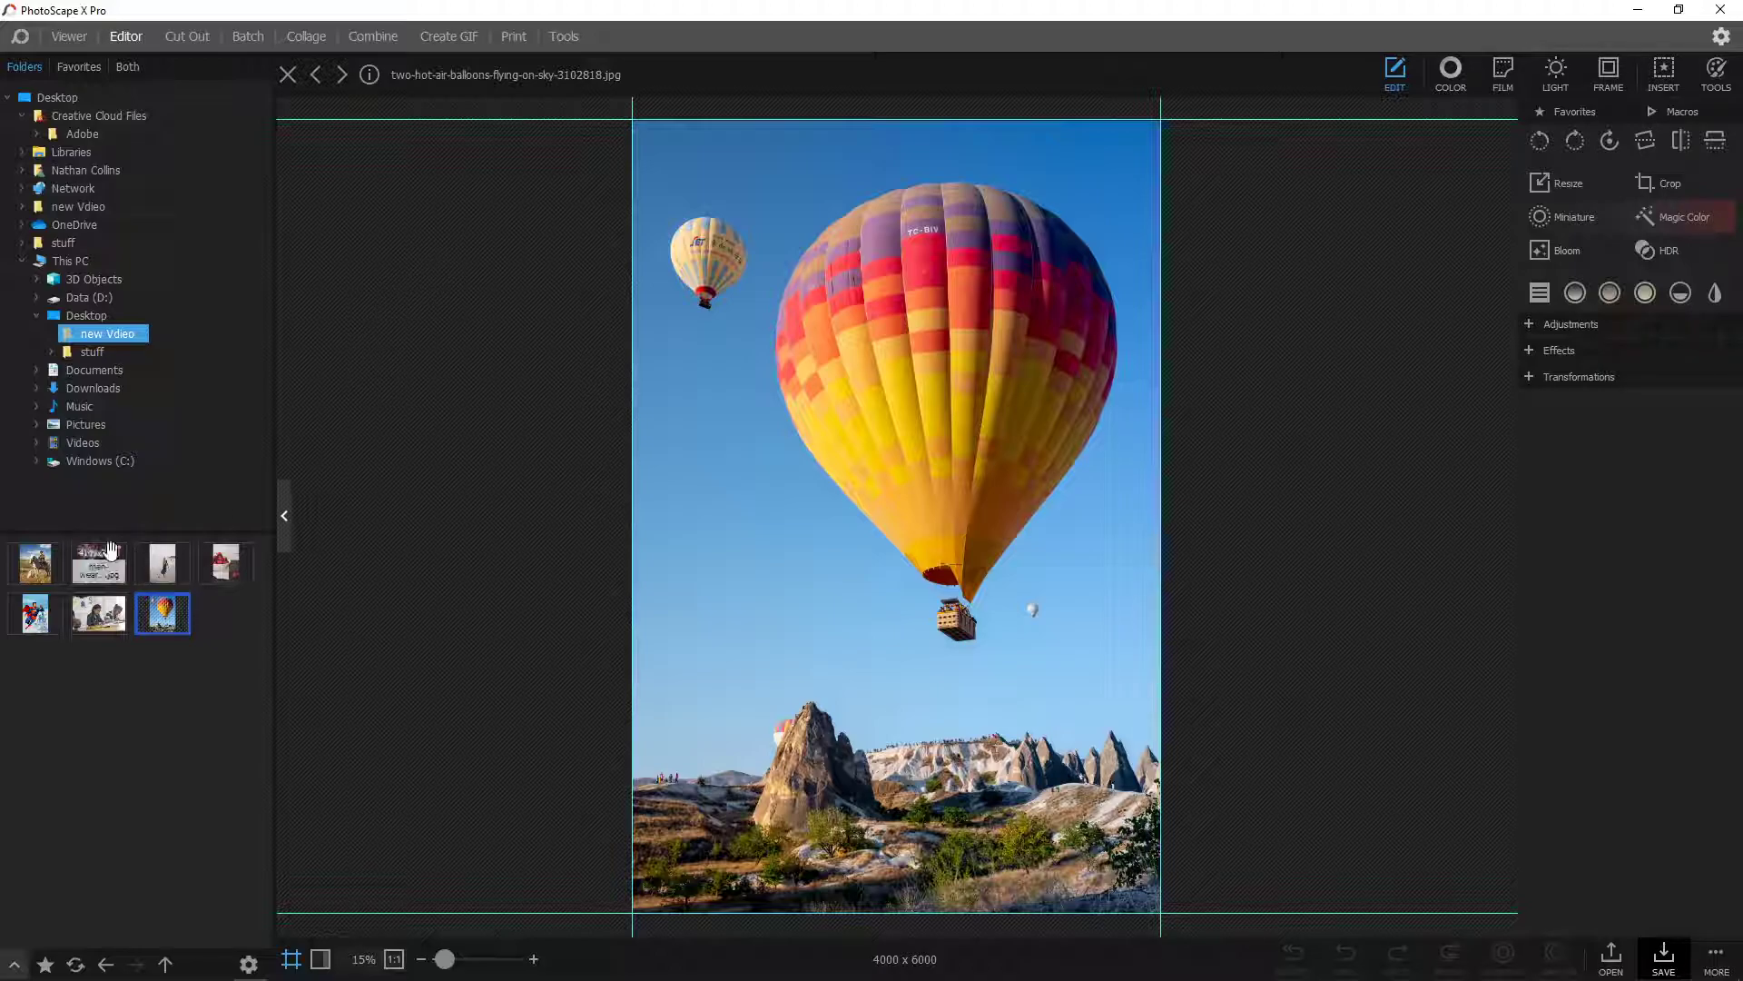
Browse the sample photos in the new Vdieo folder, from the rider on the white horse to the strawberries, and return to the rider
left_click(36, 563)
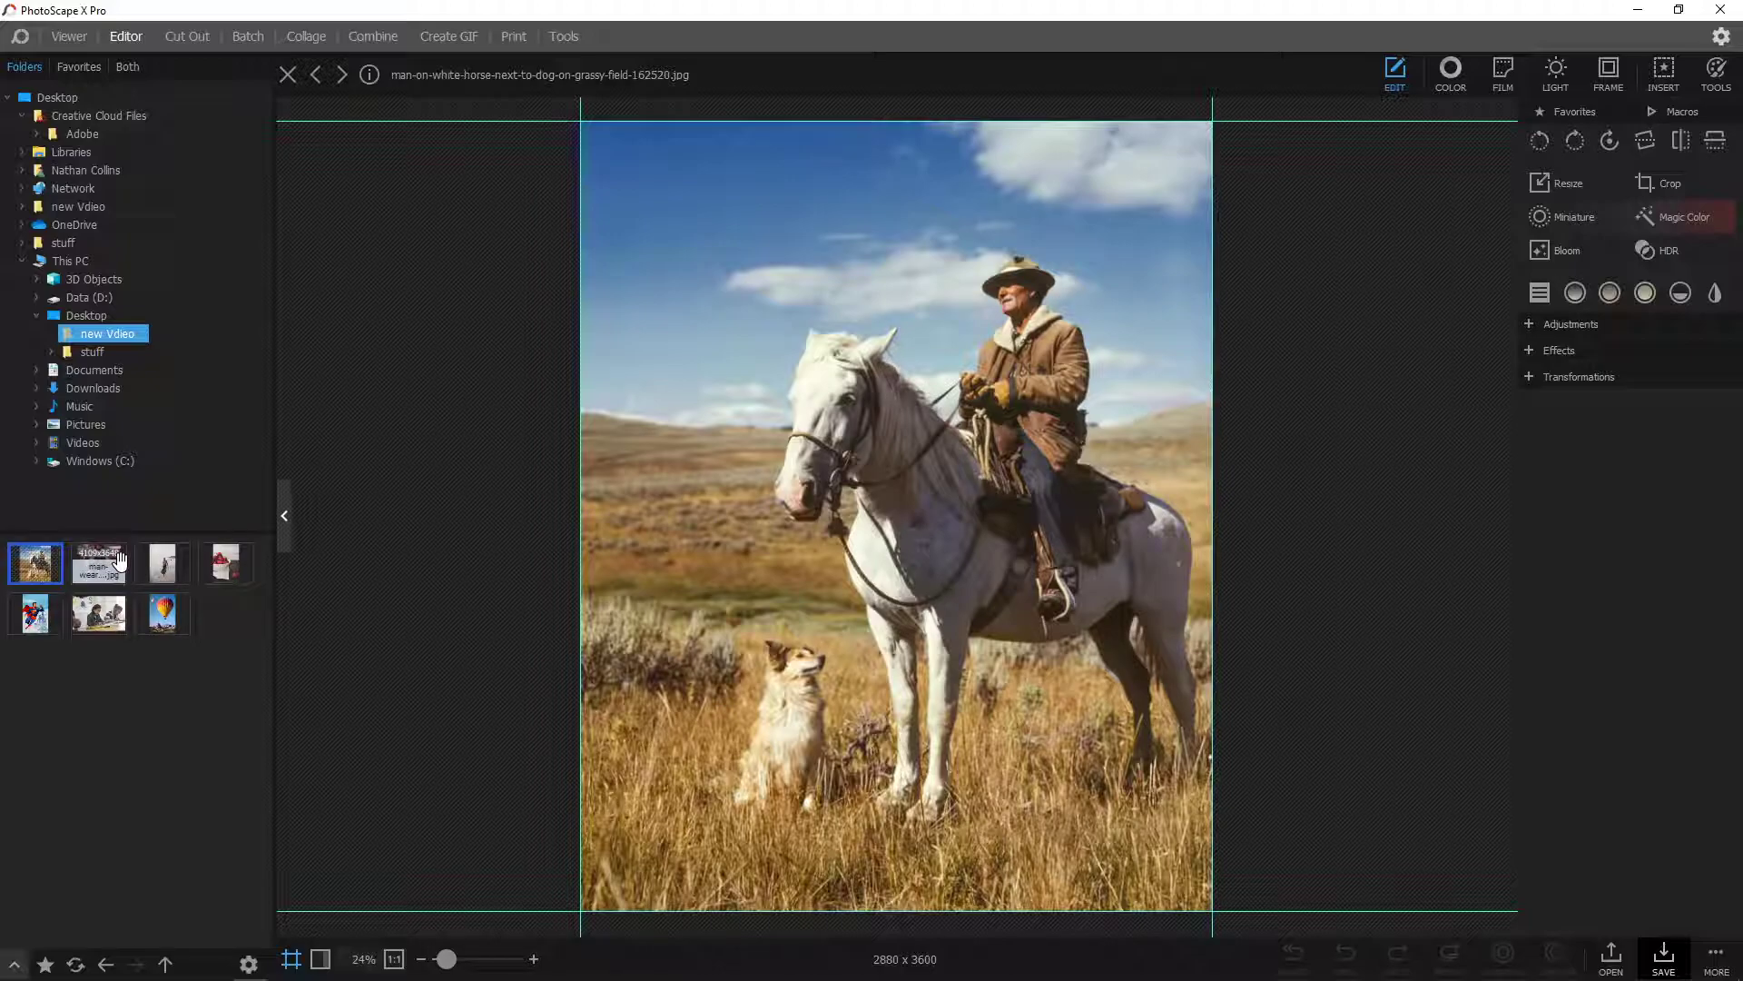
left_click(119, 560)
left_click(162, 561)
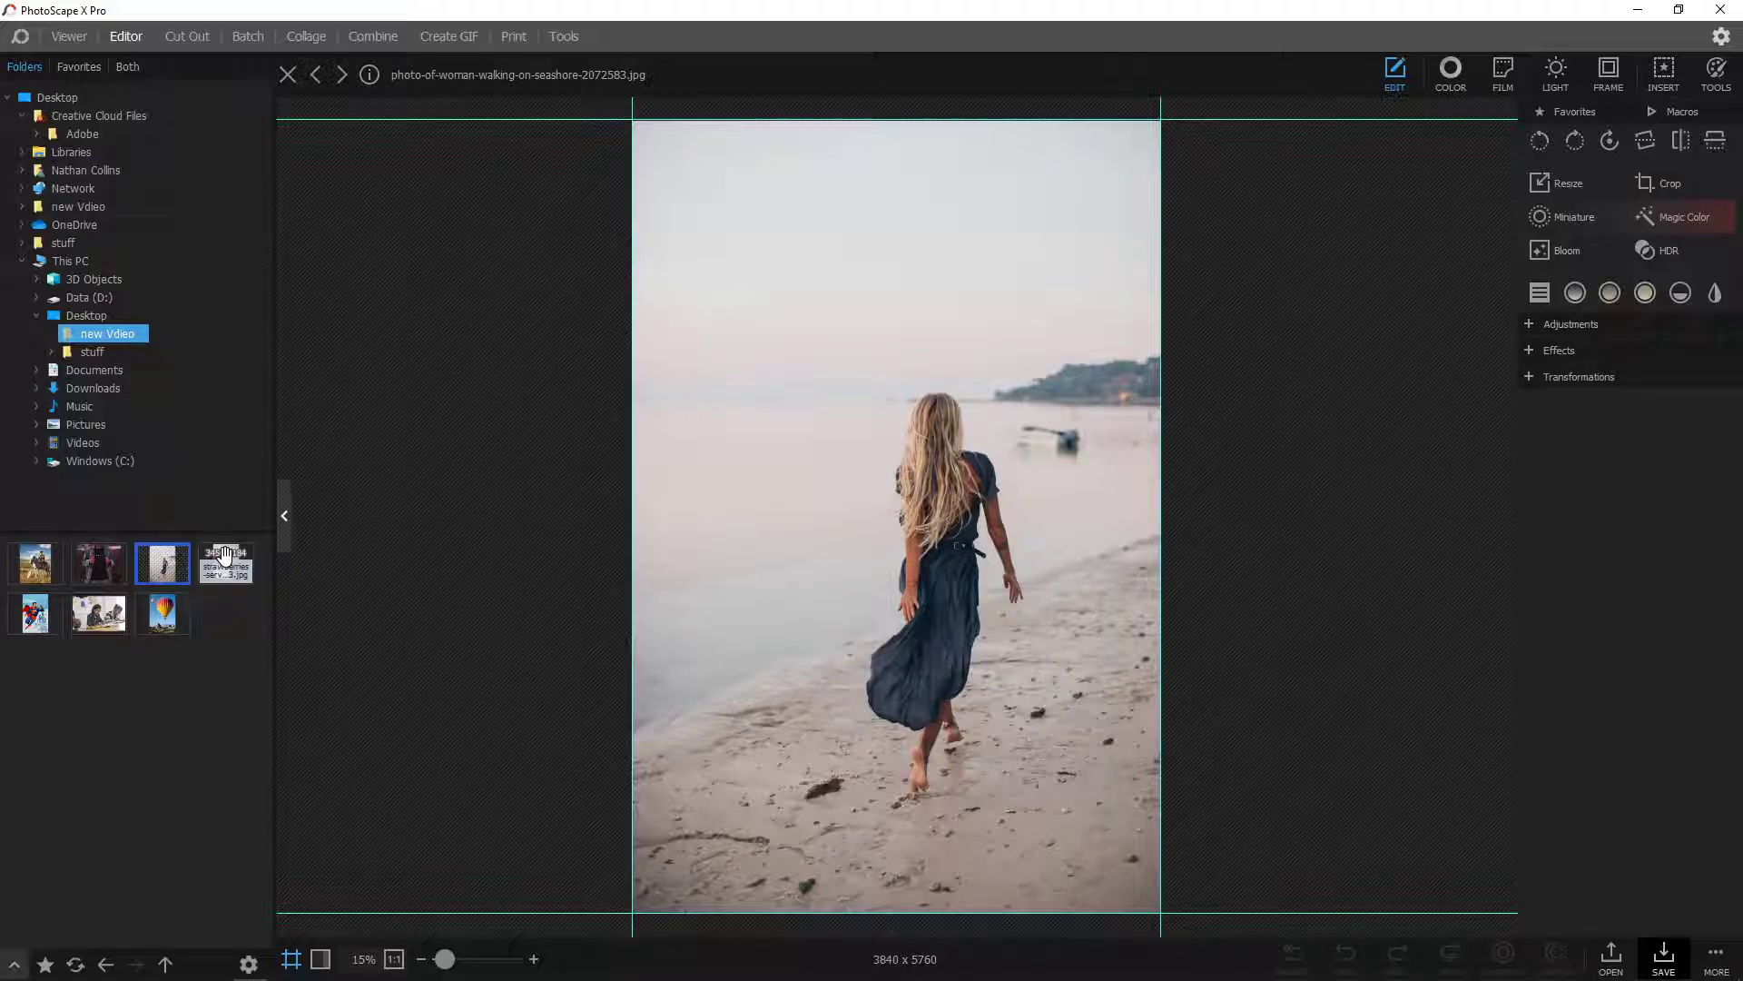
left_click(225, 556)
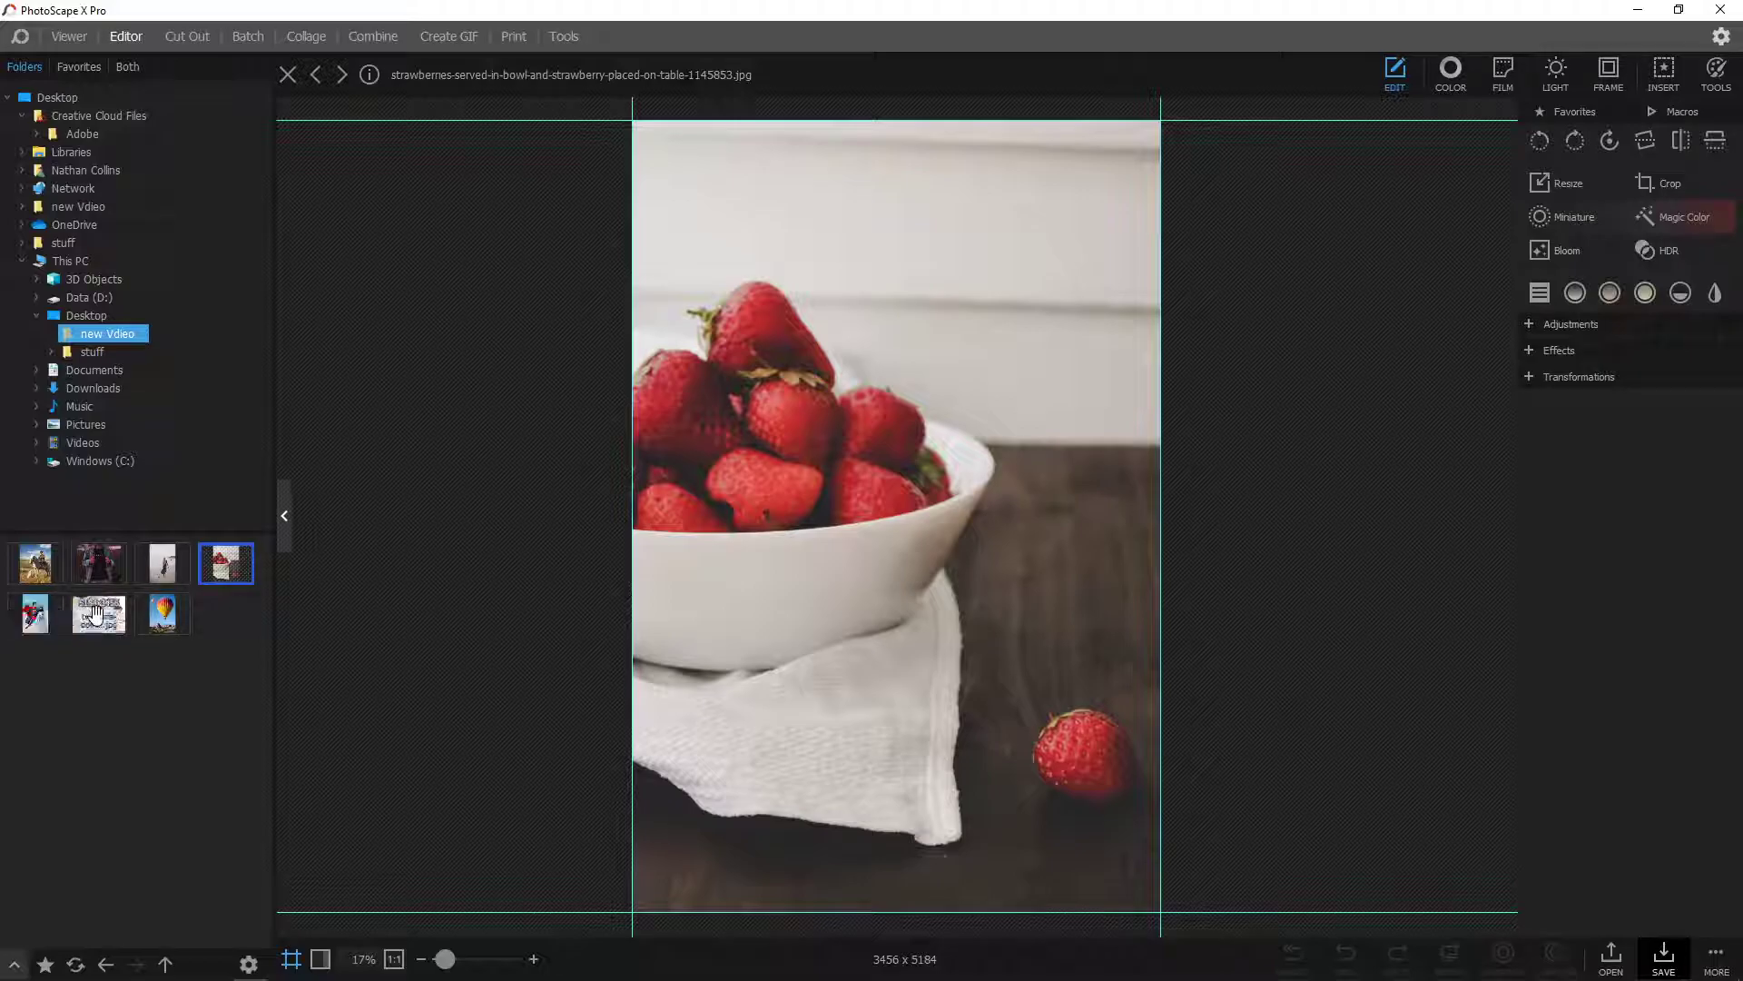
left_click(60, 581)
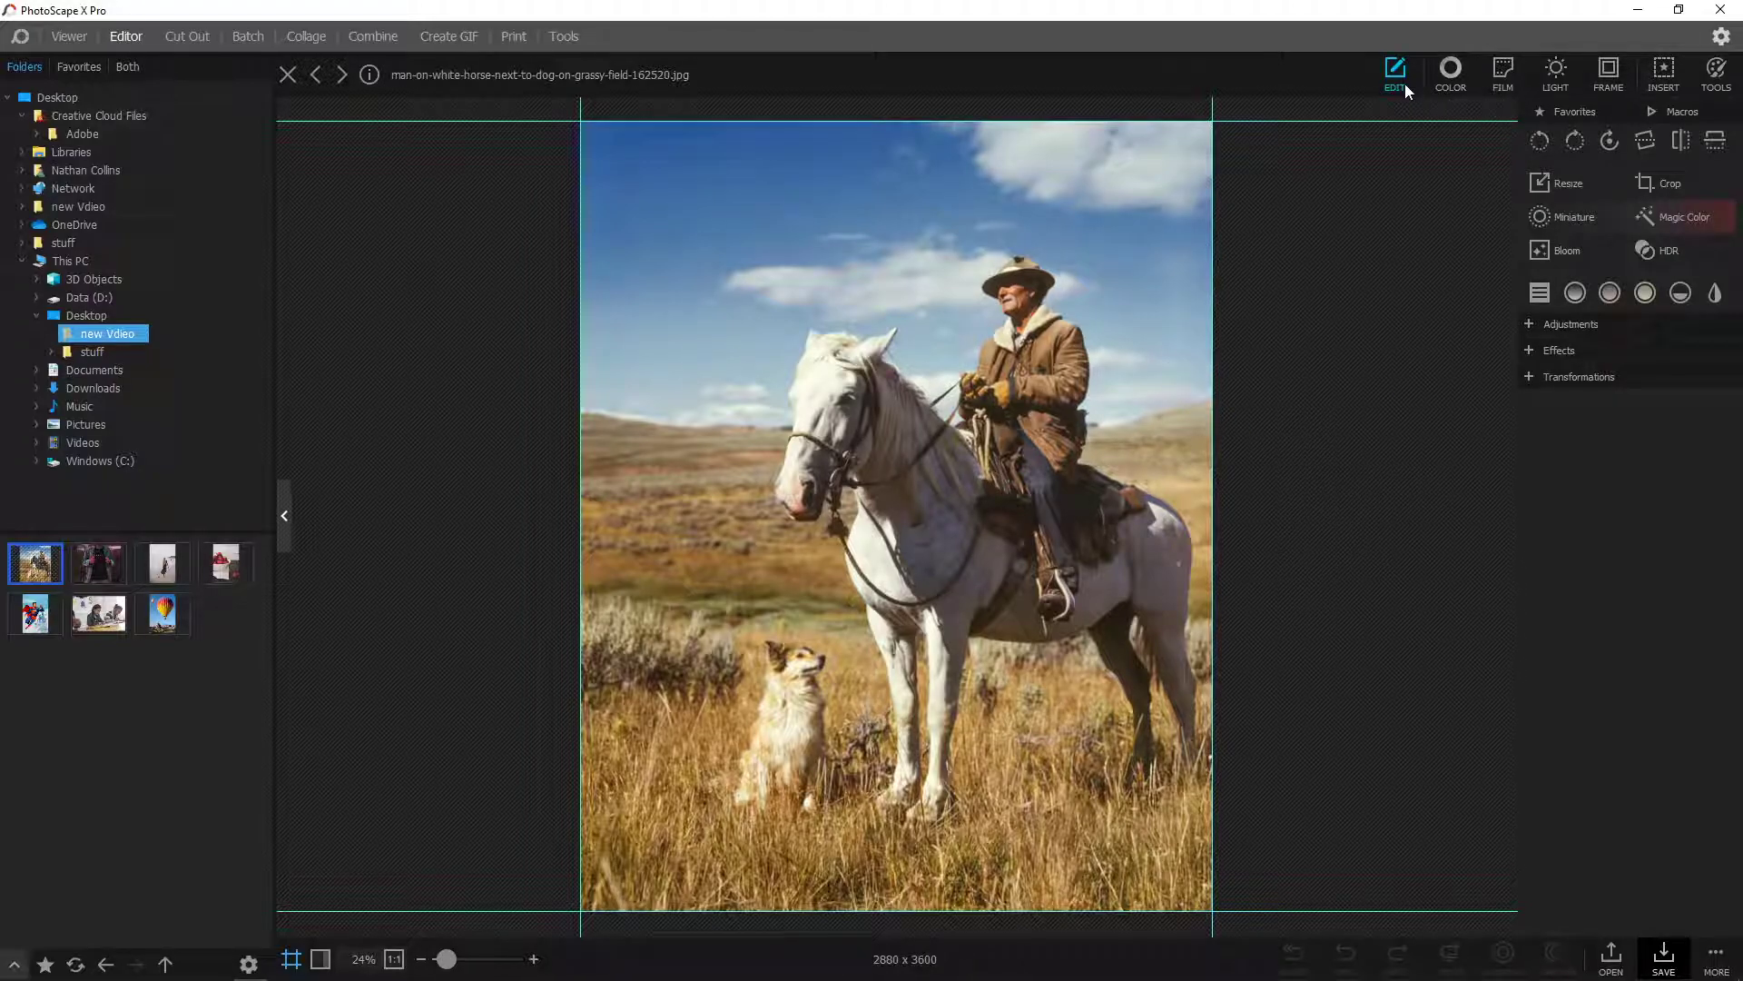
Activate the Spot Healing Brush and open the hot-air balloon photo
left_click(1718, 80)
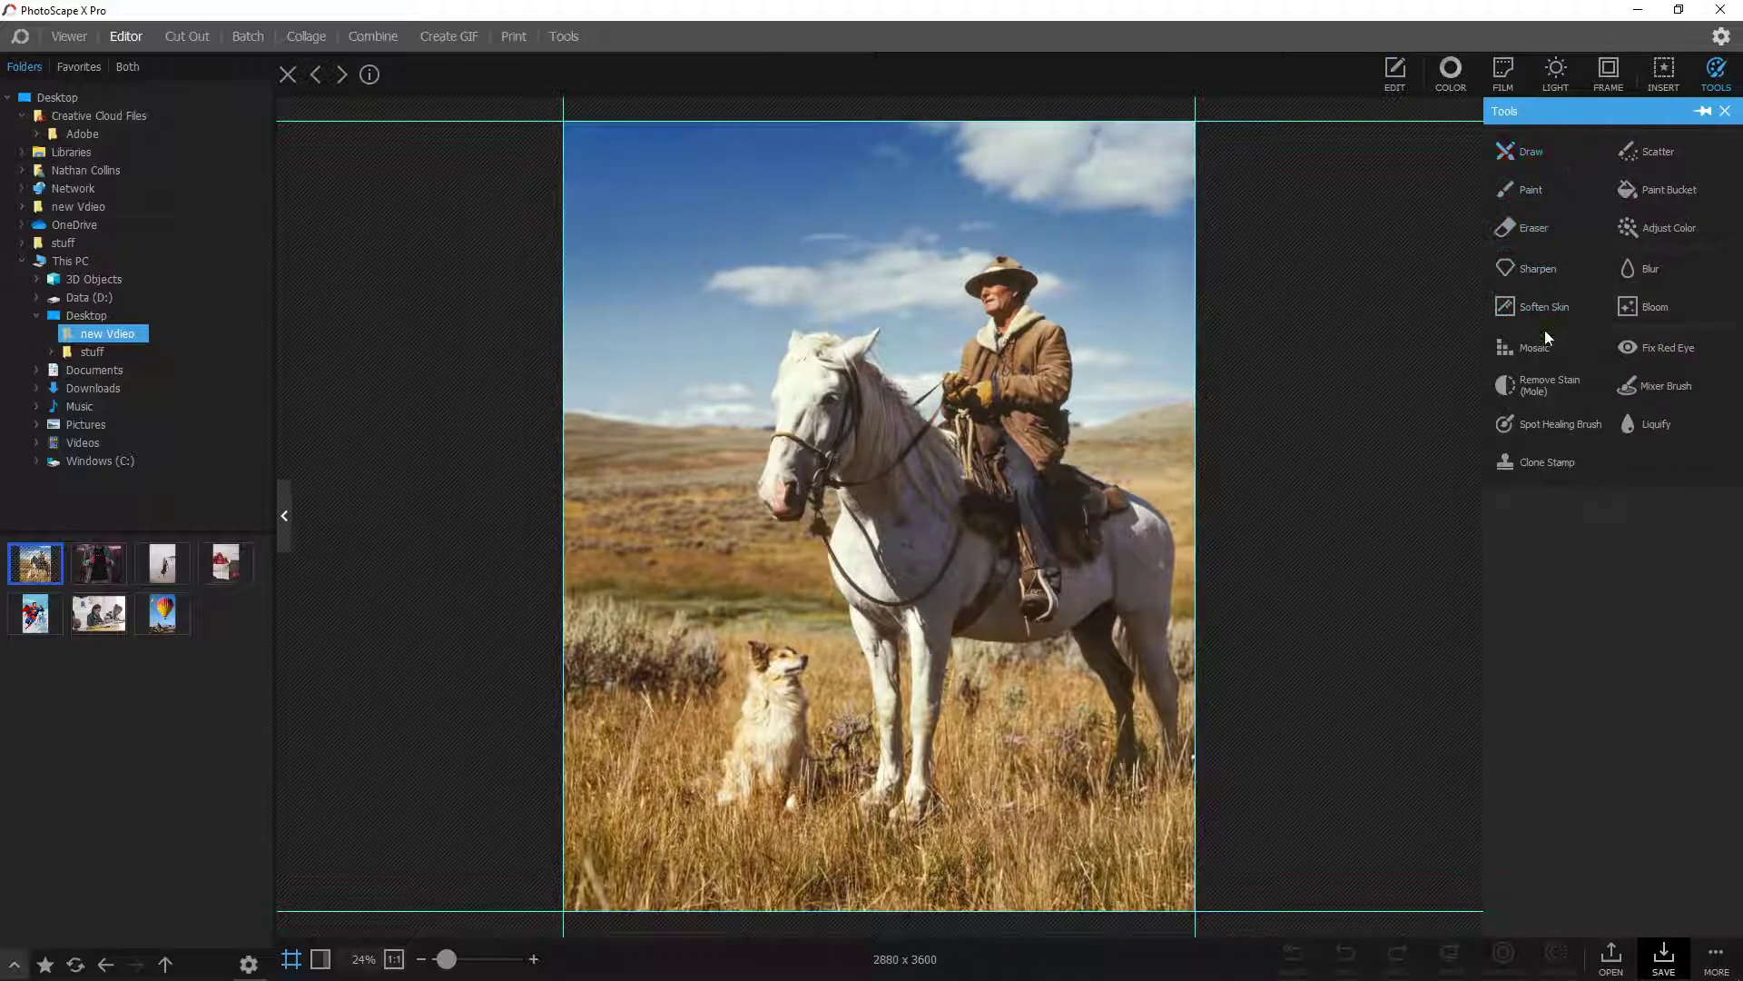
left_click(1558, 425)
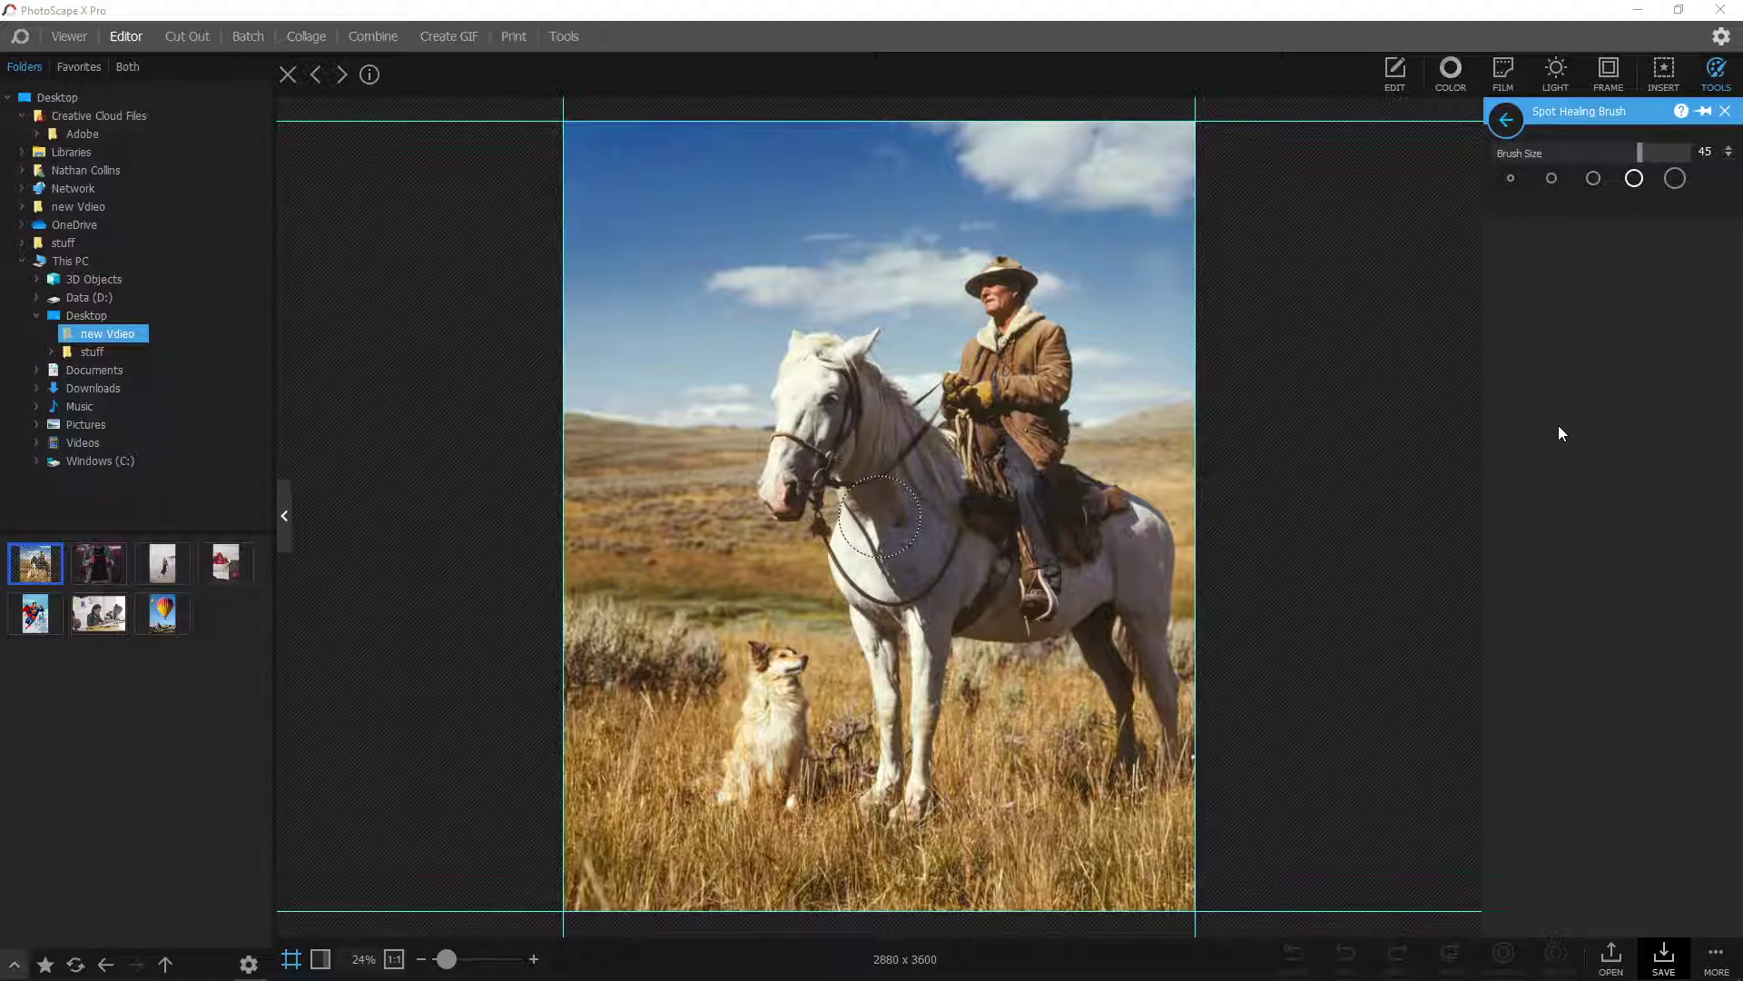
left_click(179, 616)
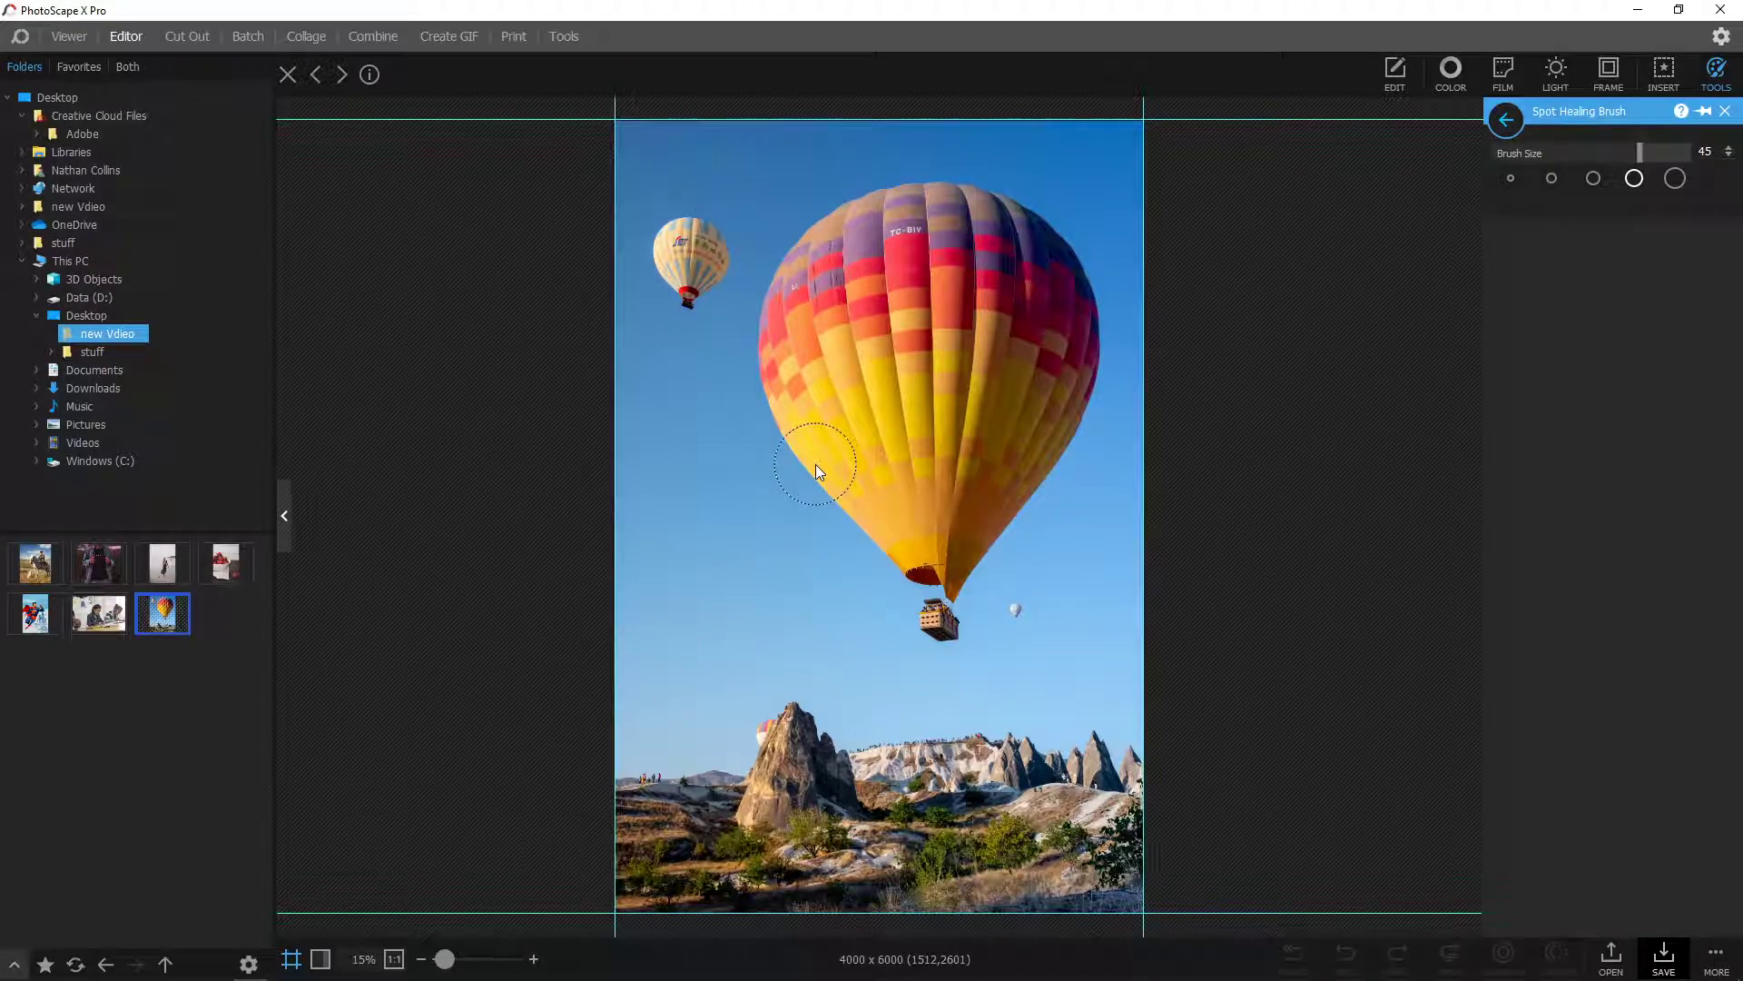
Try a size 45 Spot Healing Brush dab on the lower left edge of the large balloon and undo it
mouse_move(445, 953)
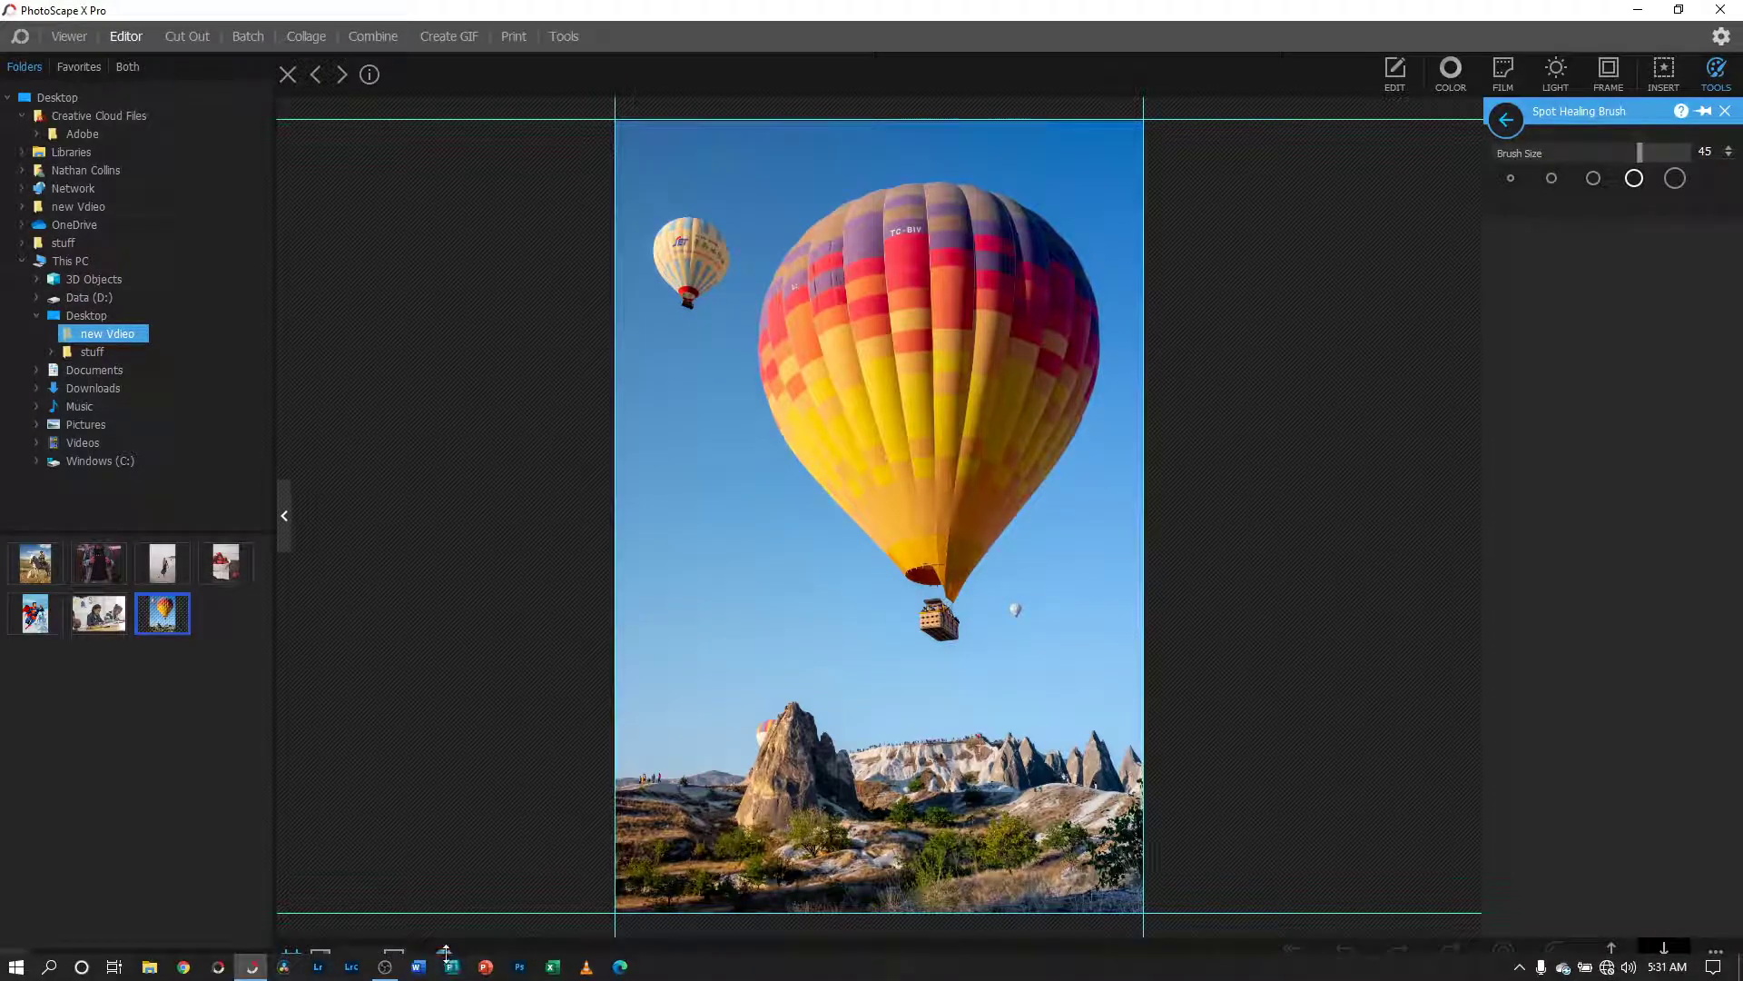
left_click(445, 951)
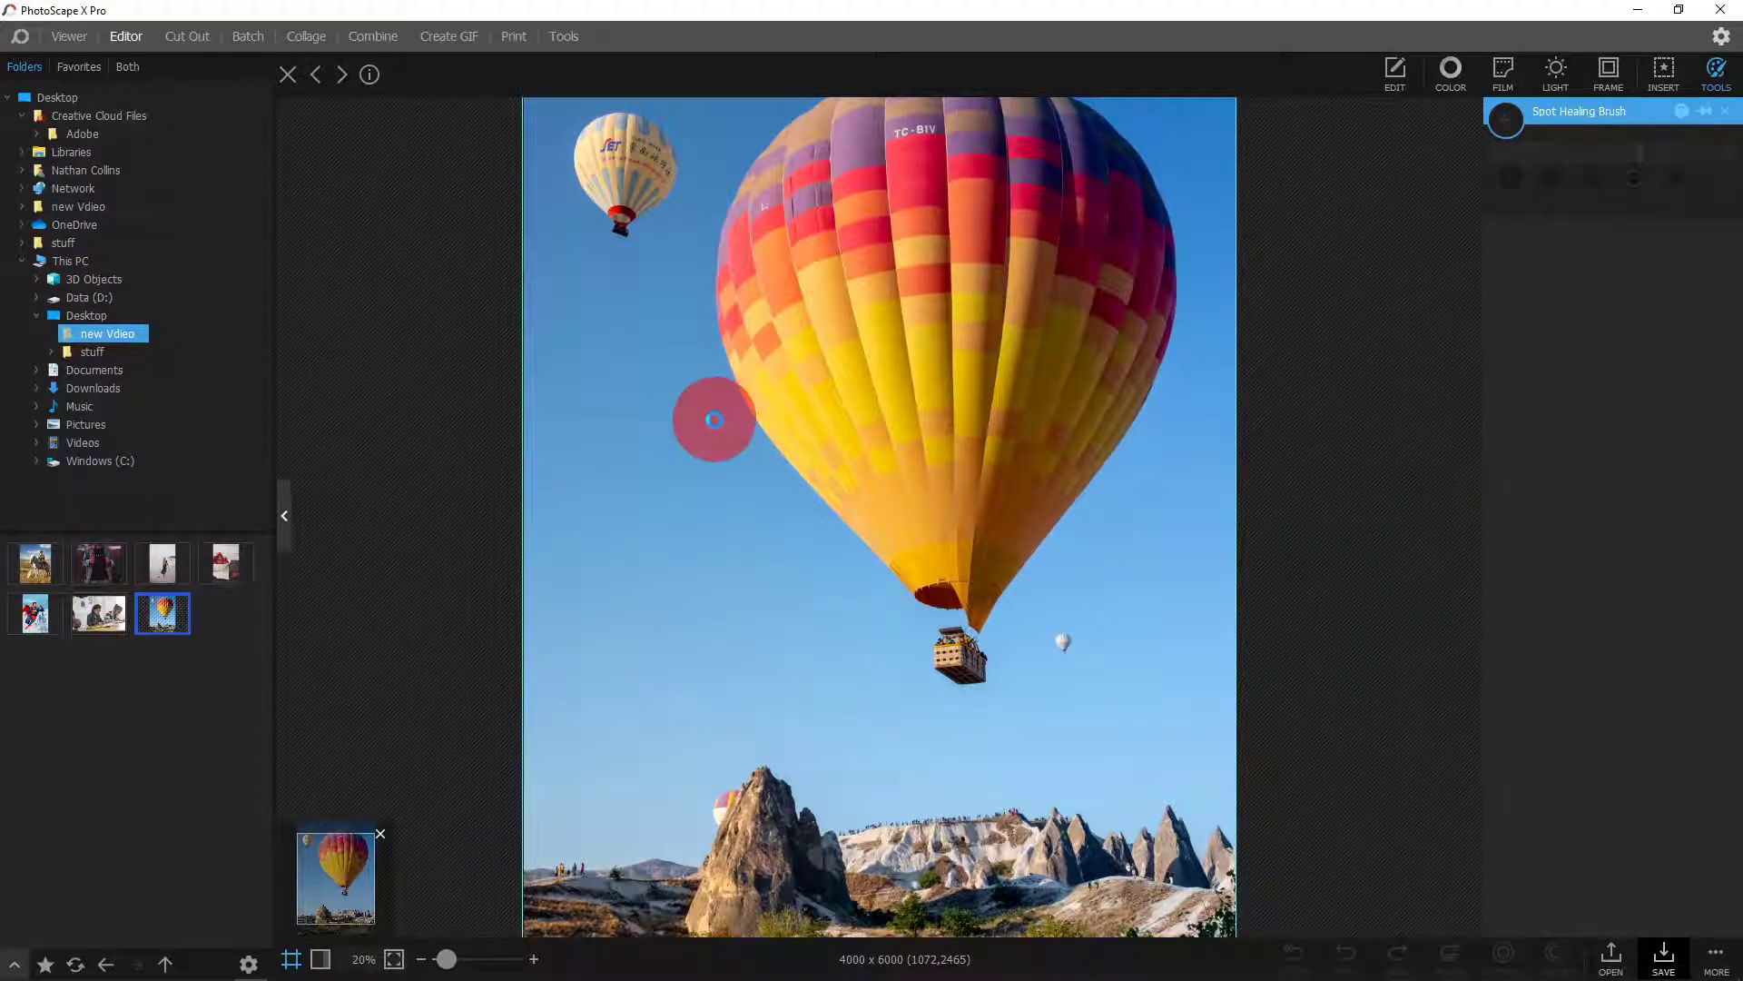
left_click(714, 419)
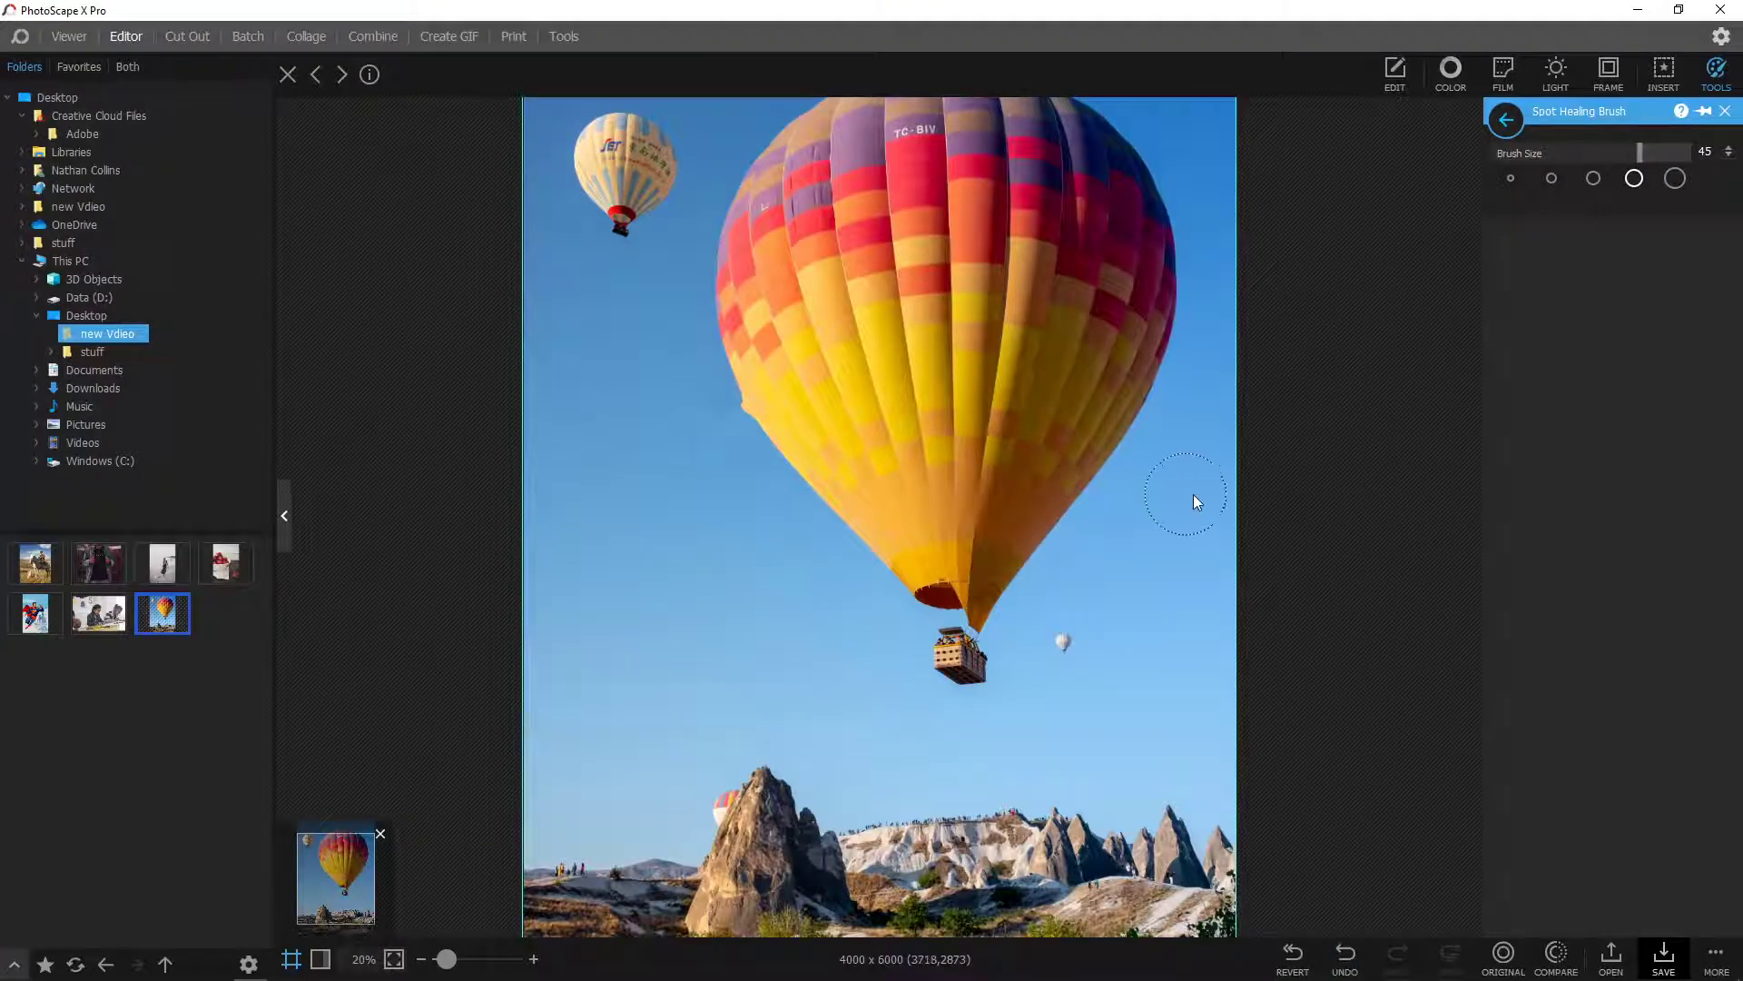
key("ctrl+z")
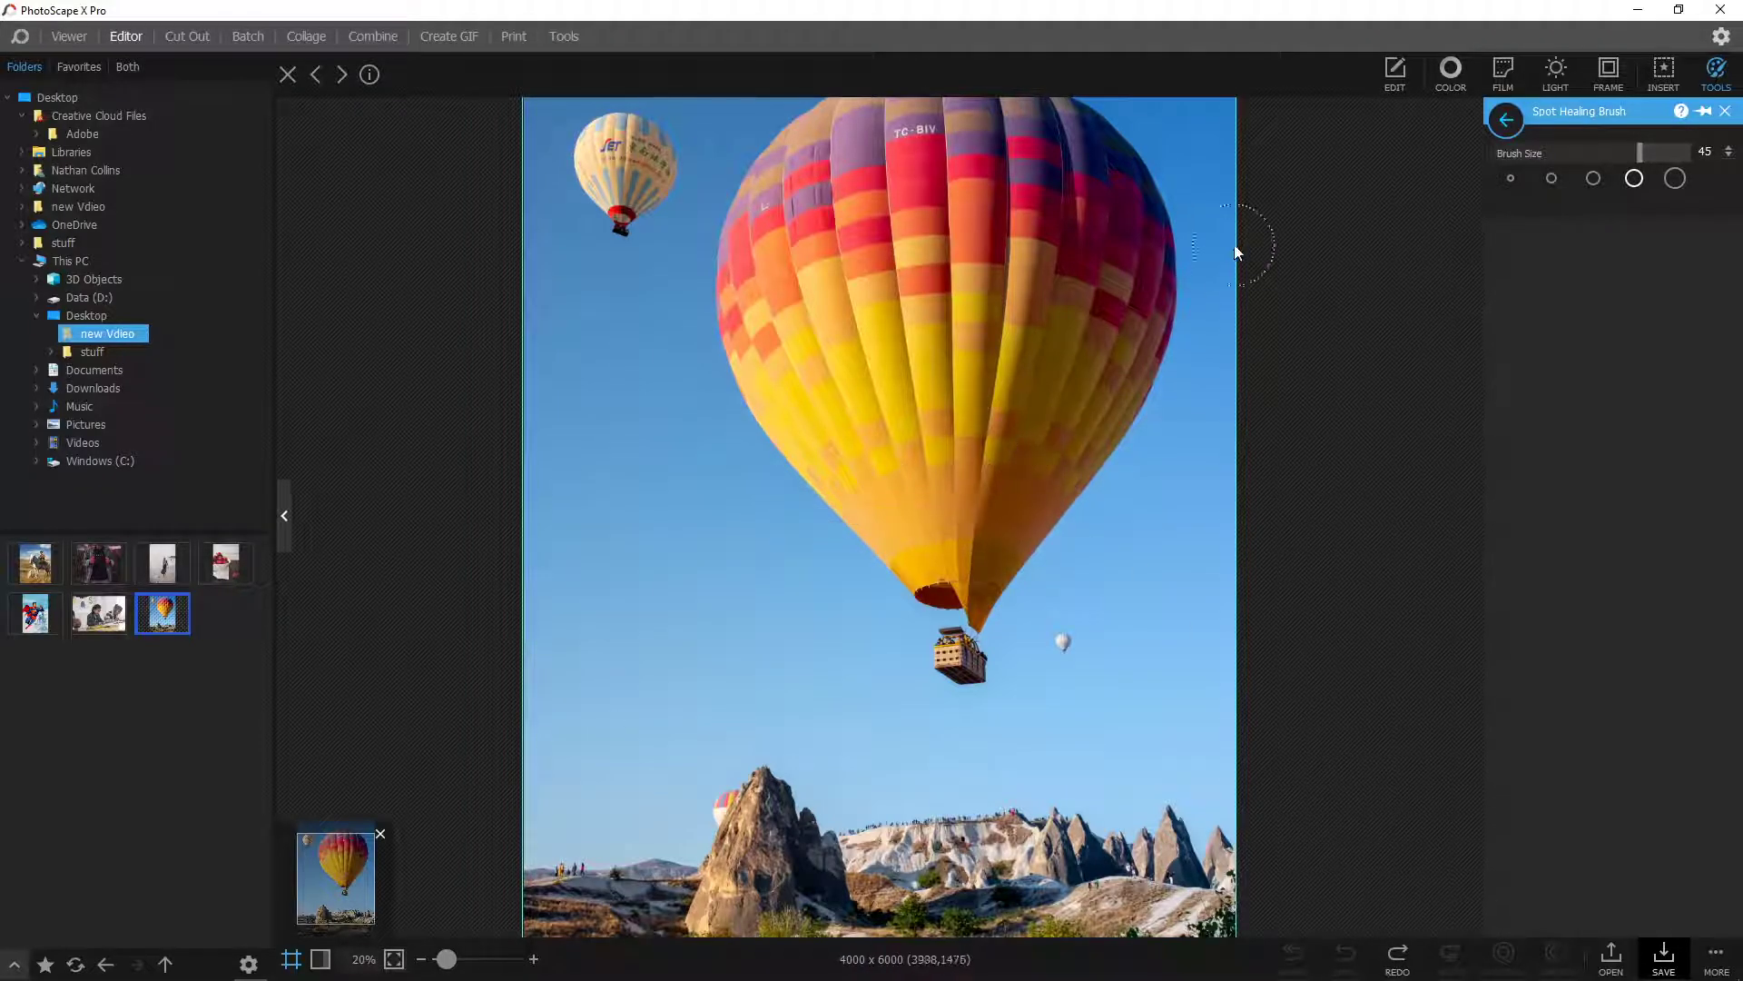
Set the Spot Healing Brush size to 30
left_click_drag(361, 847, 360, 833)
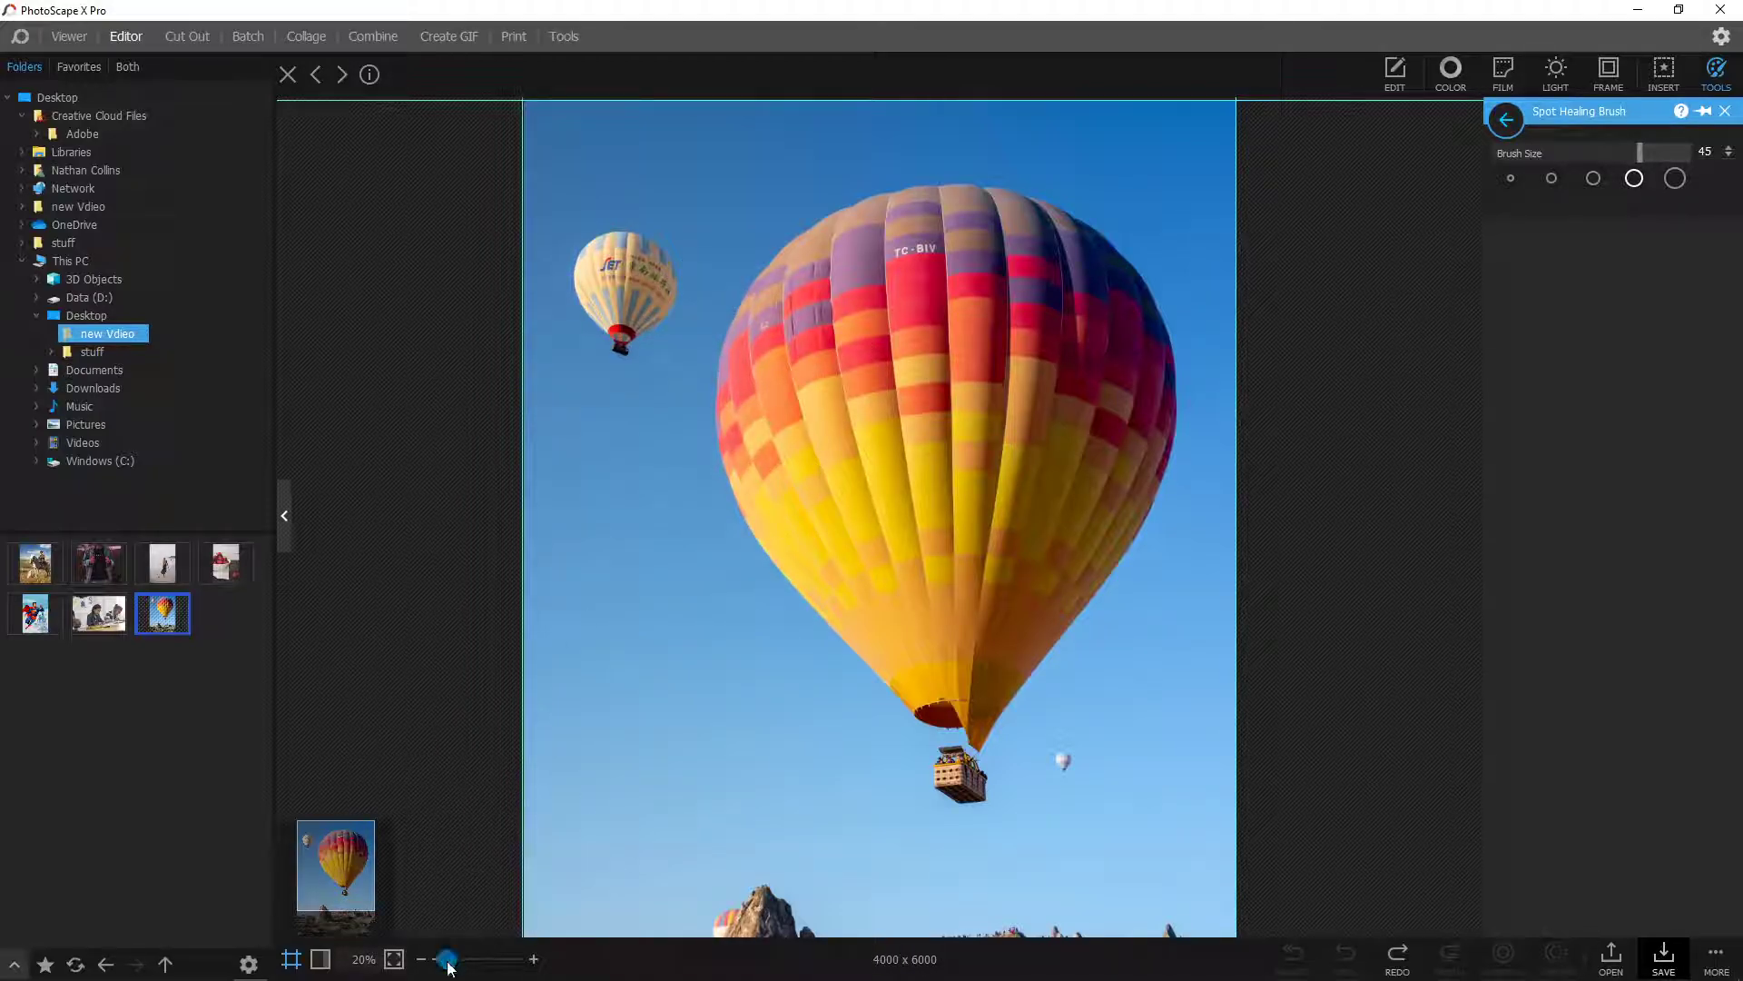
left_click_drag(446, 963, 442, 963)
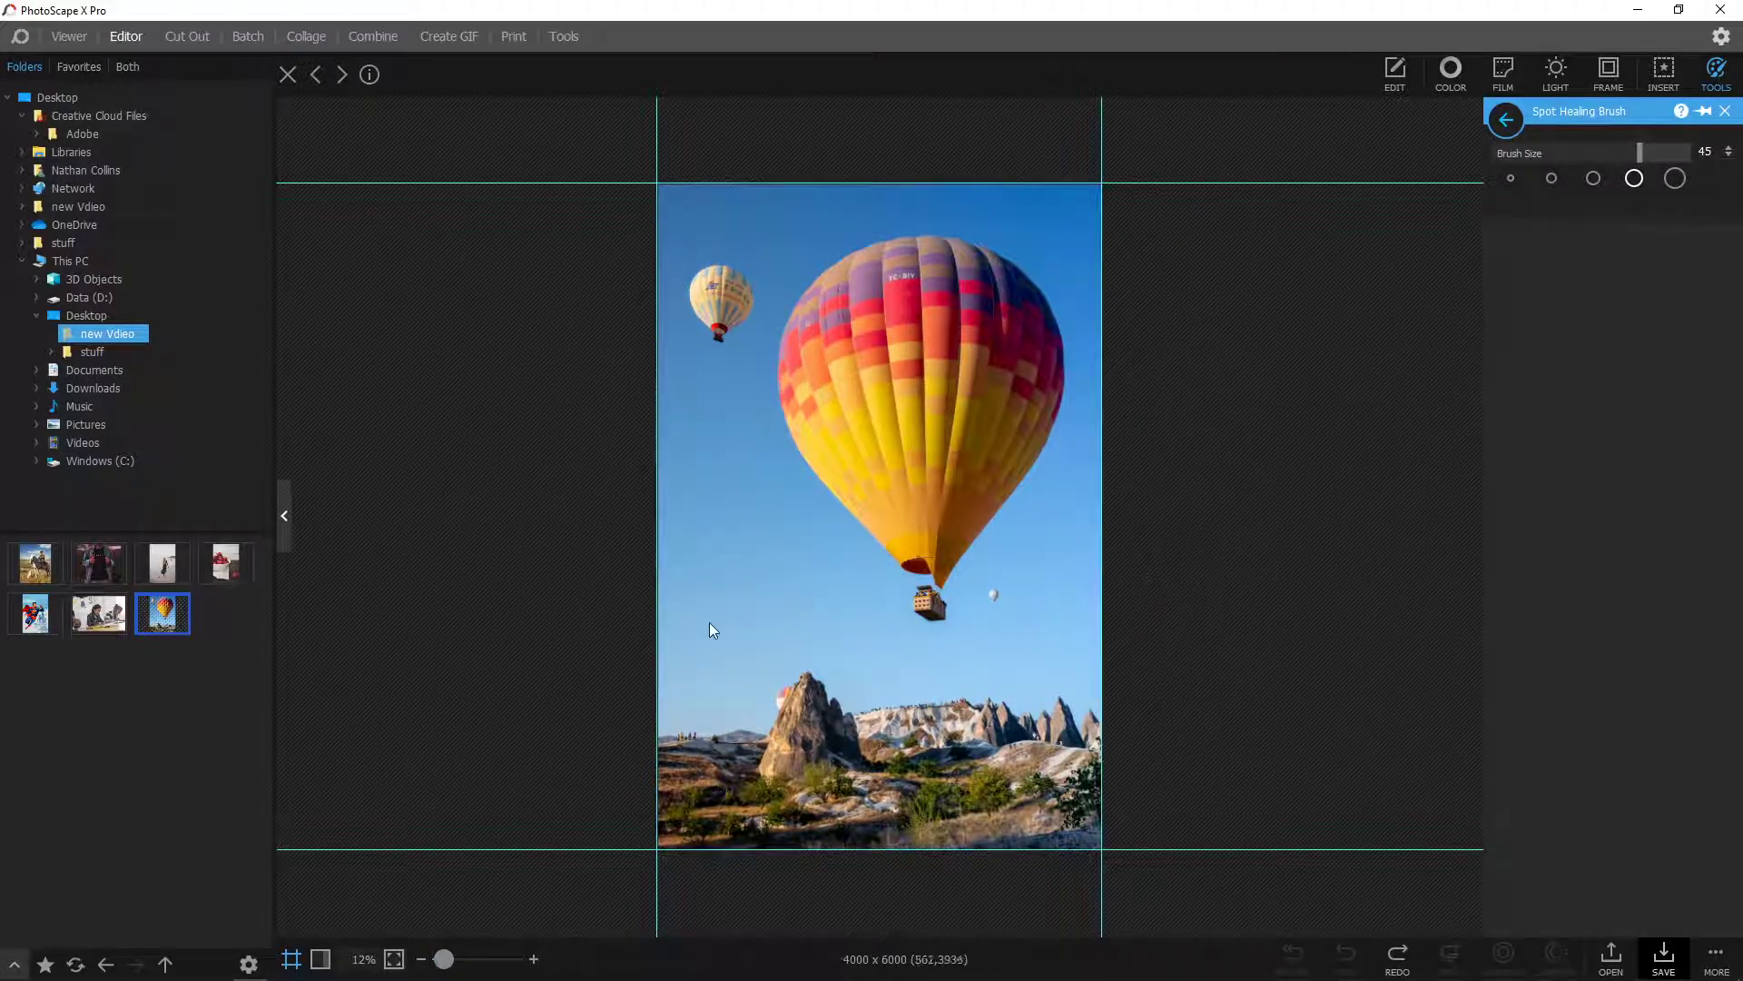
left_click_drag(441, 963, 446, 962)
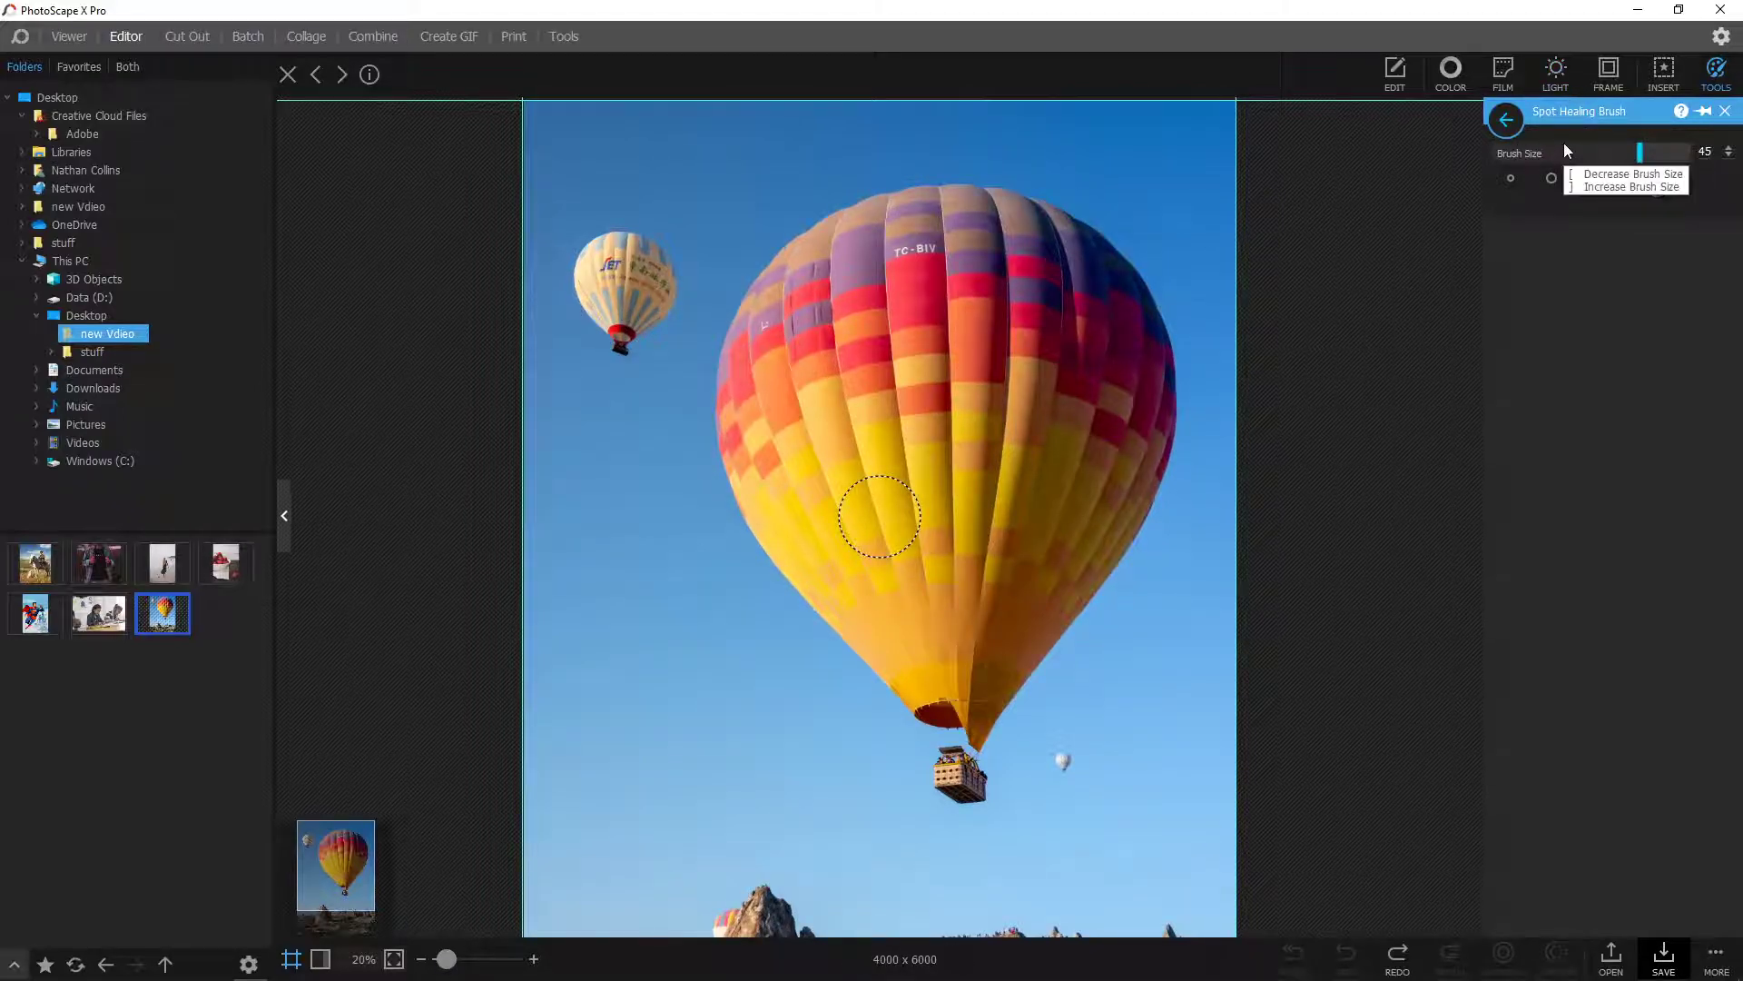
left_click(1552, 178)
left_click(1593, 178)
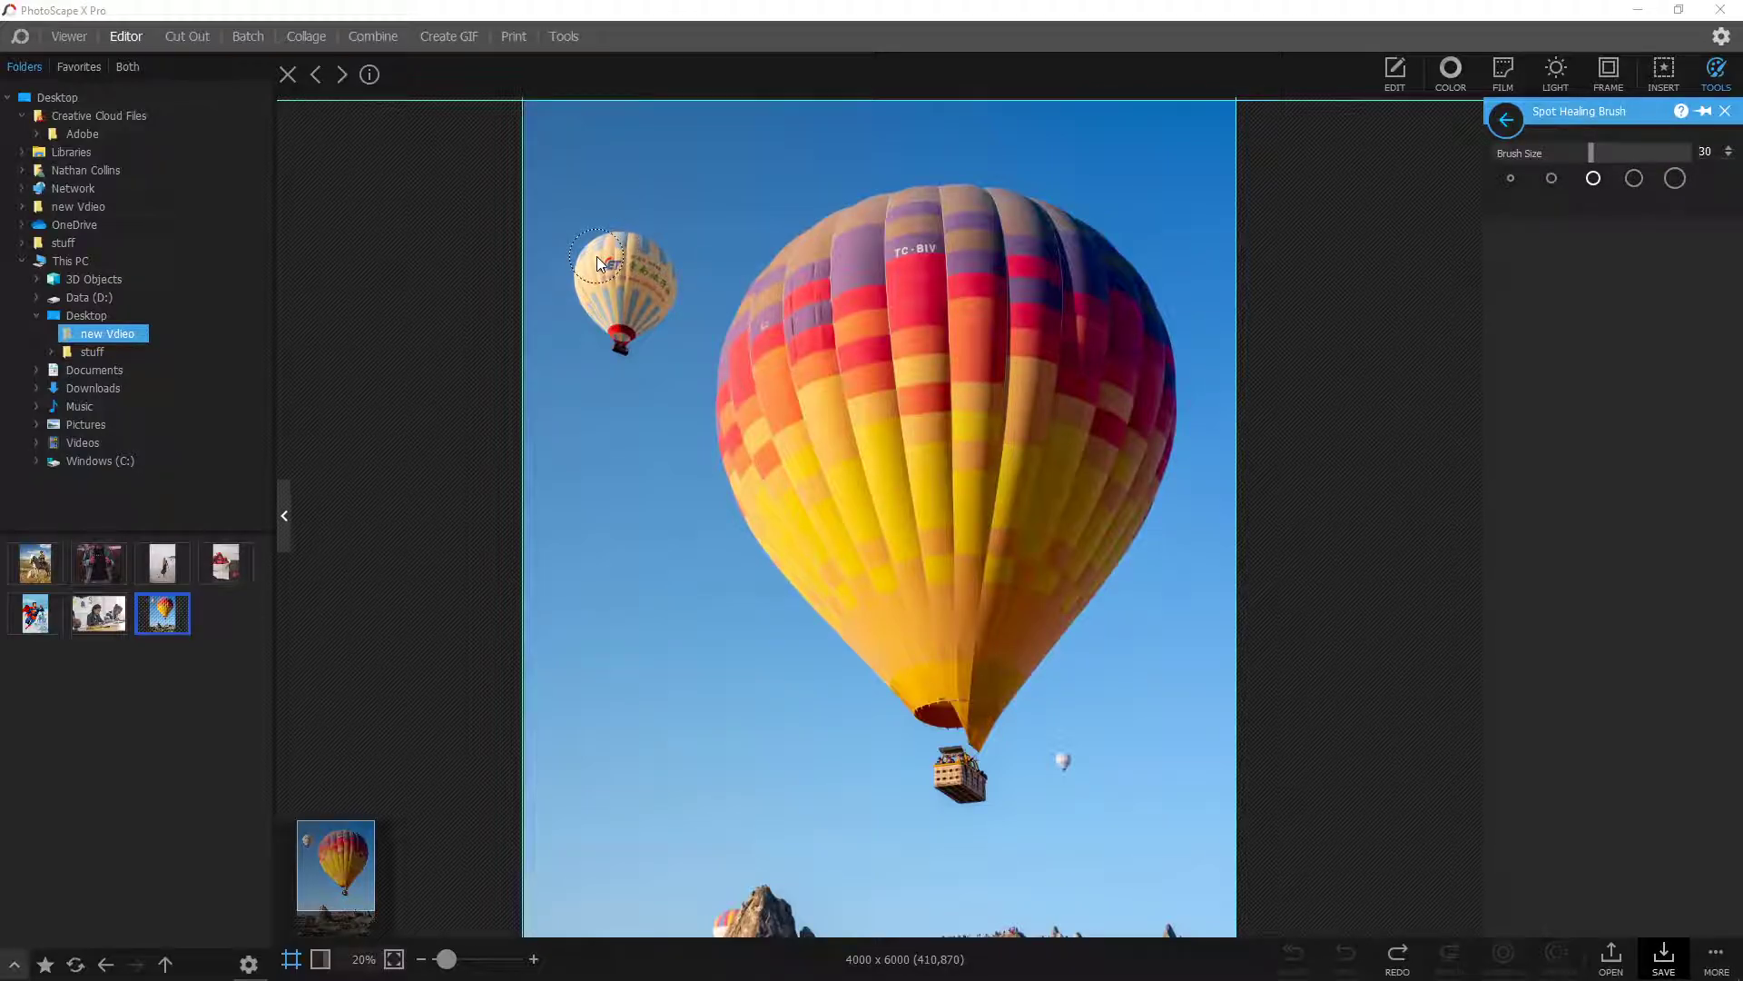
Try removing the whole small balloon from the upper left sky with the Spot Healing Brush, and undo the removal
mouse_move(597, 256)
left_mouse_down()
mouse_move(618, 338)
mouse_move(662, 270)
mouse_move(612, 244)
mouse_move(620, 270)
left_mouse_up()
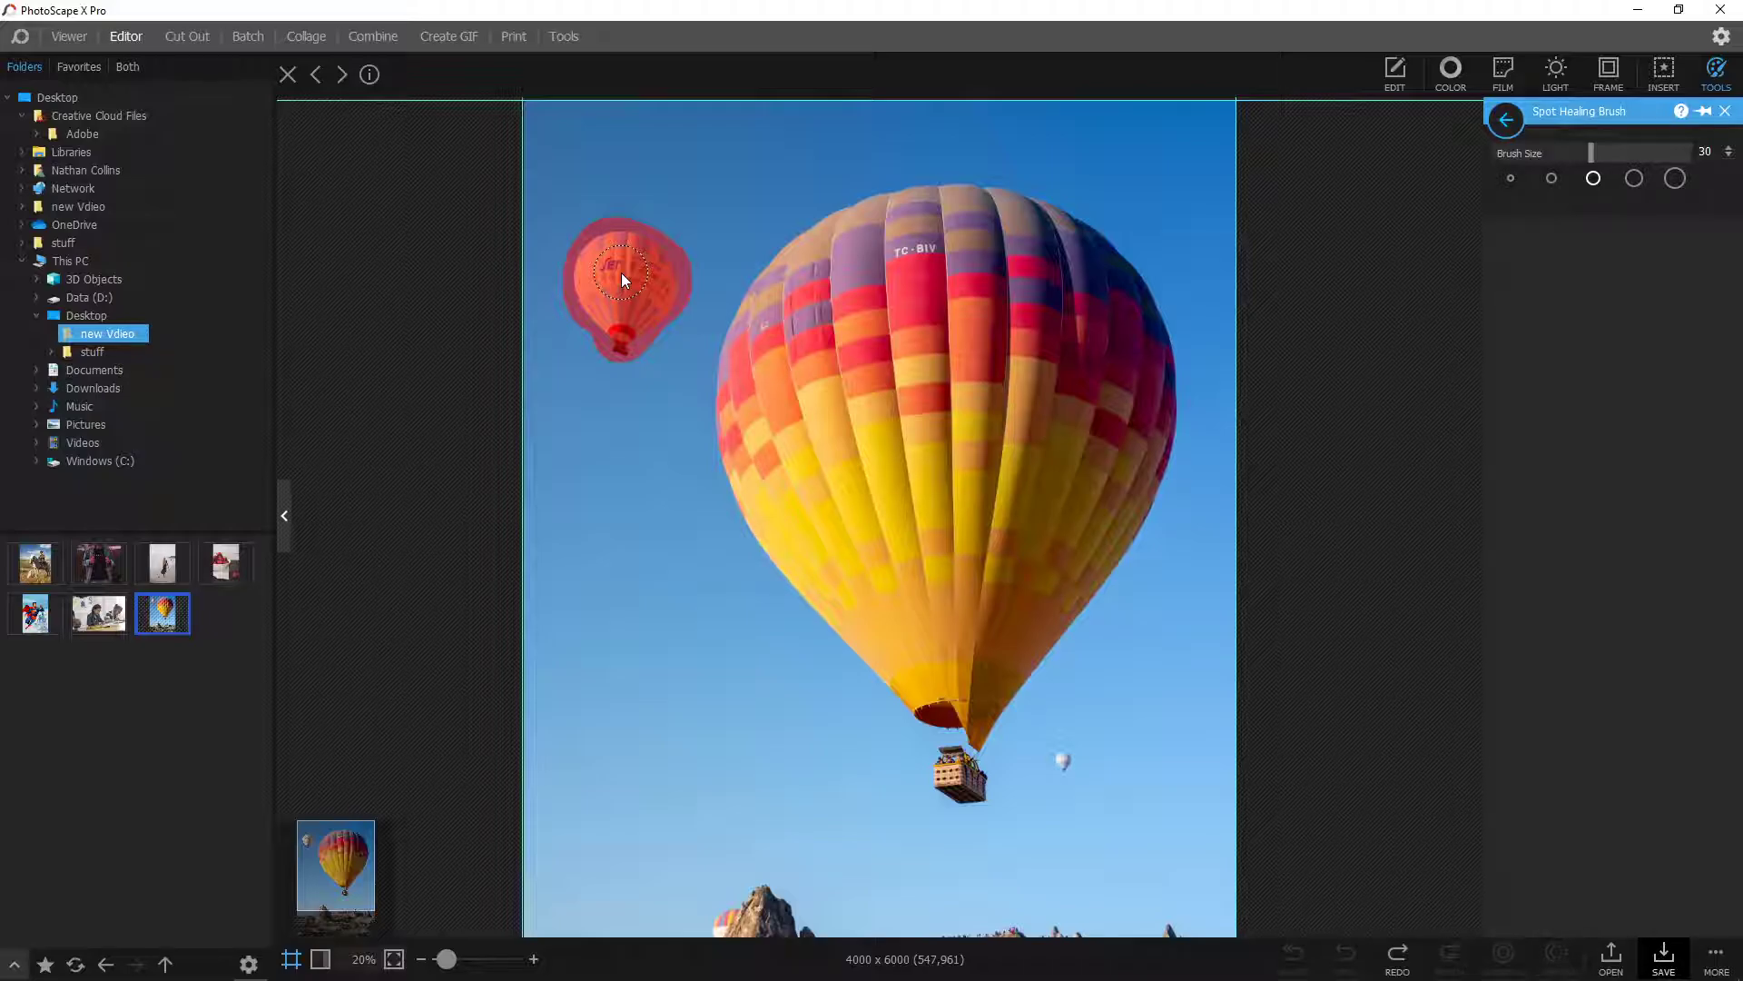
left_click_drag(621, 272, 621, 272)
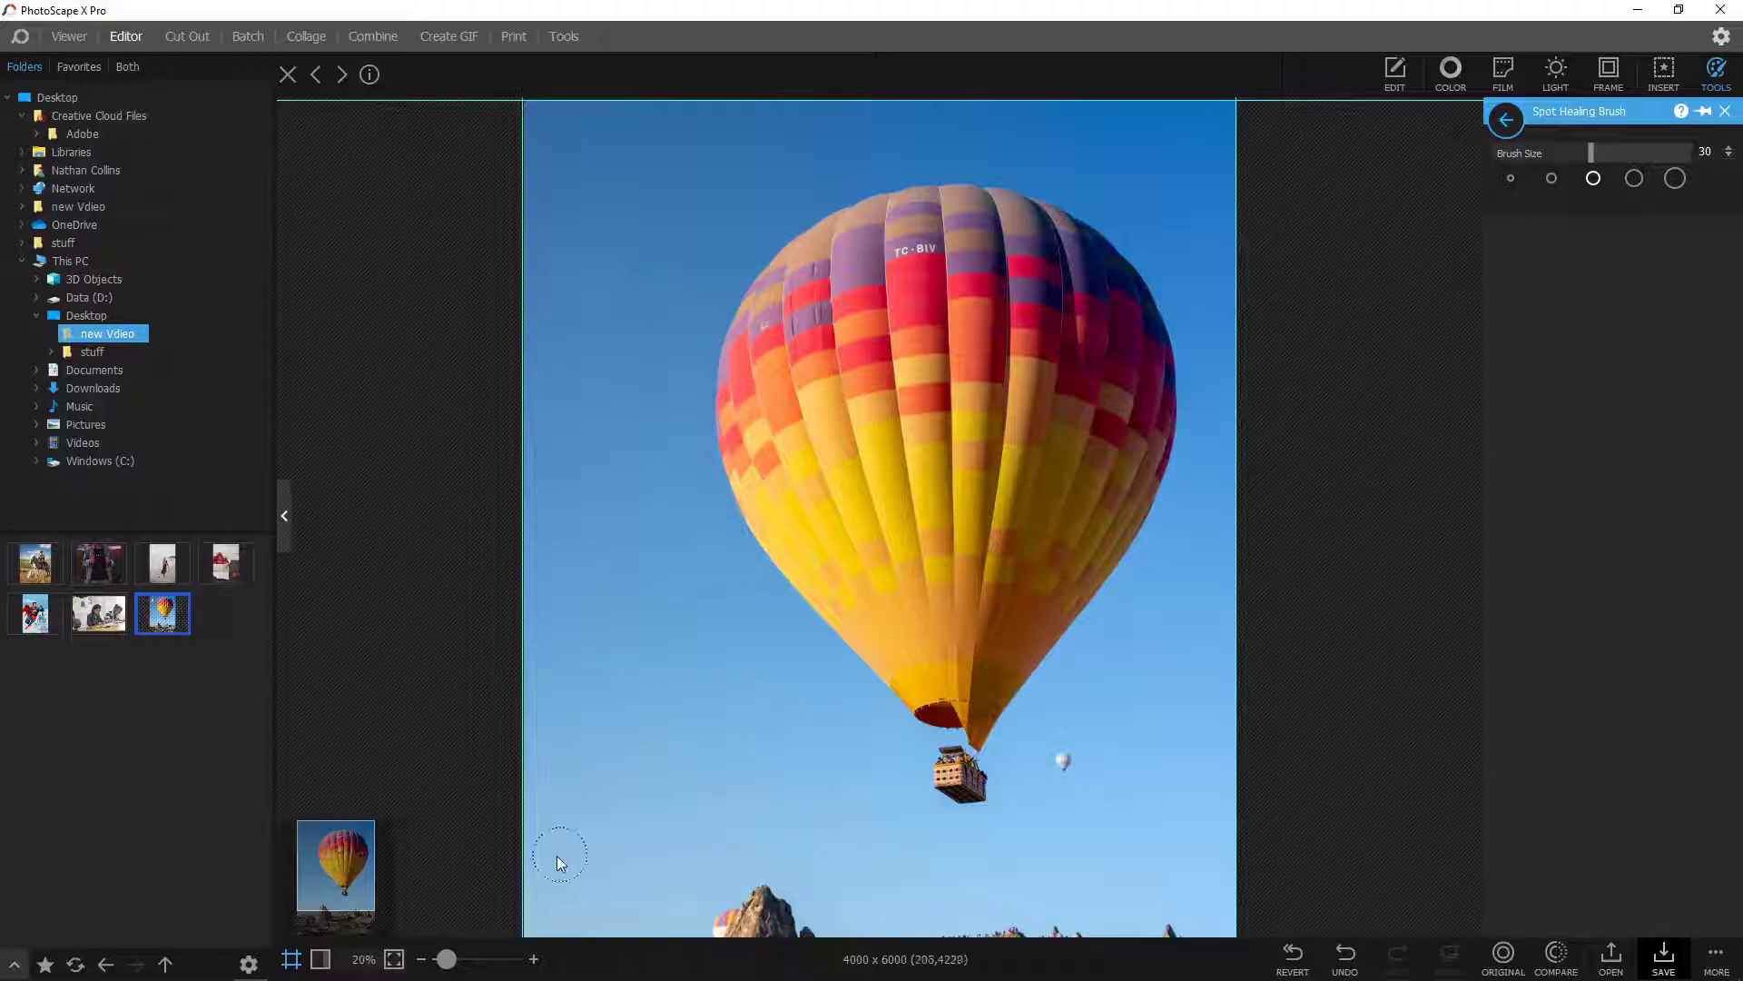
left_click_drag(446, 959, 443, 959)
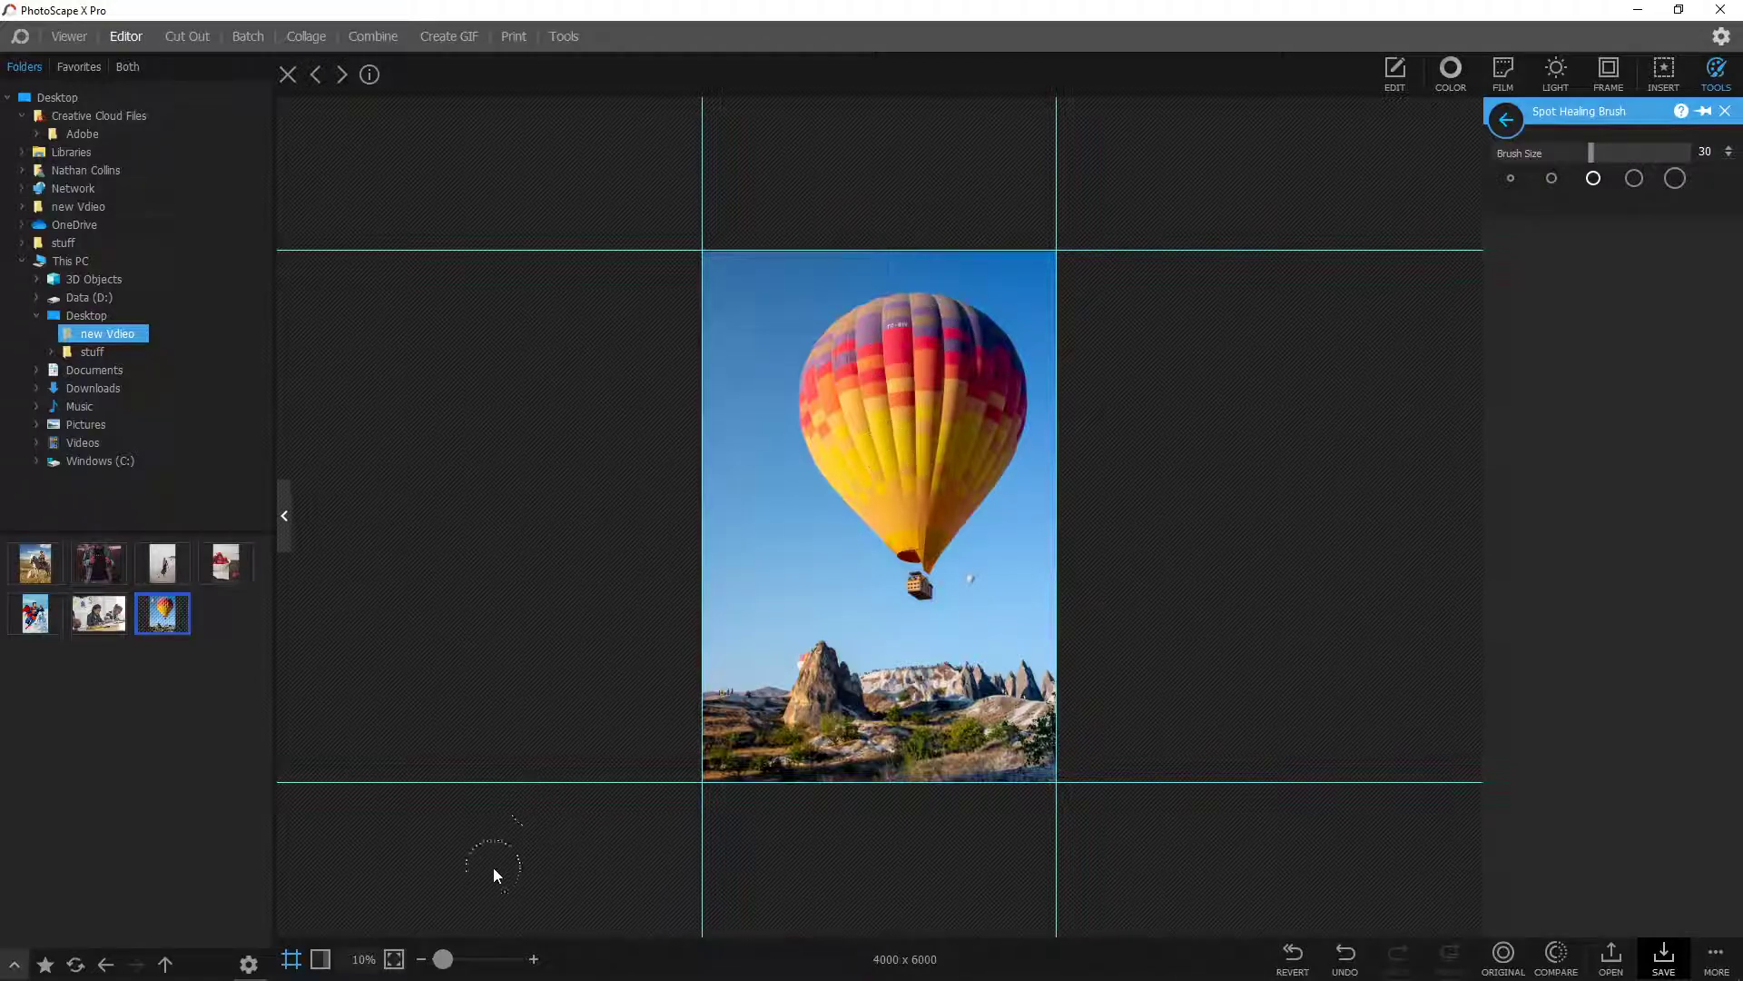
left_click_drag(444, 960, 448, 961)
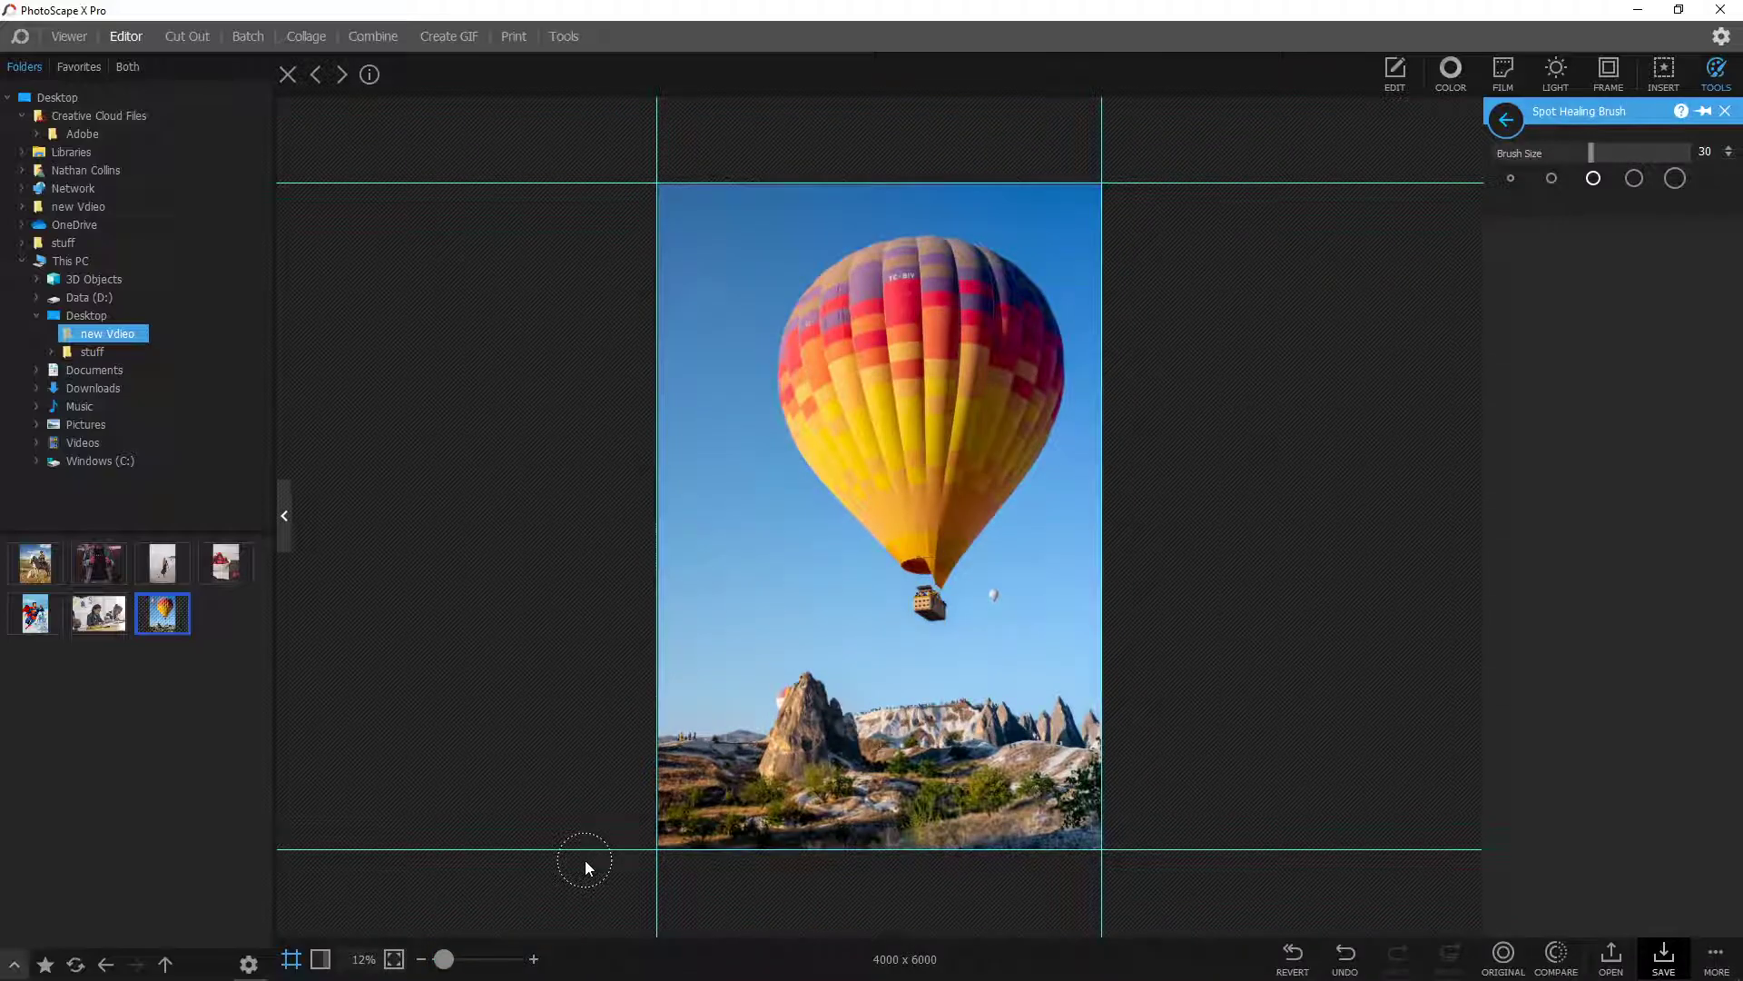
key("ctrl+z")
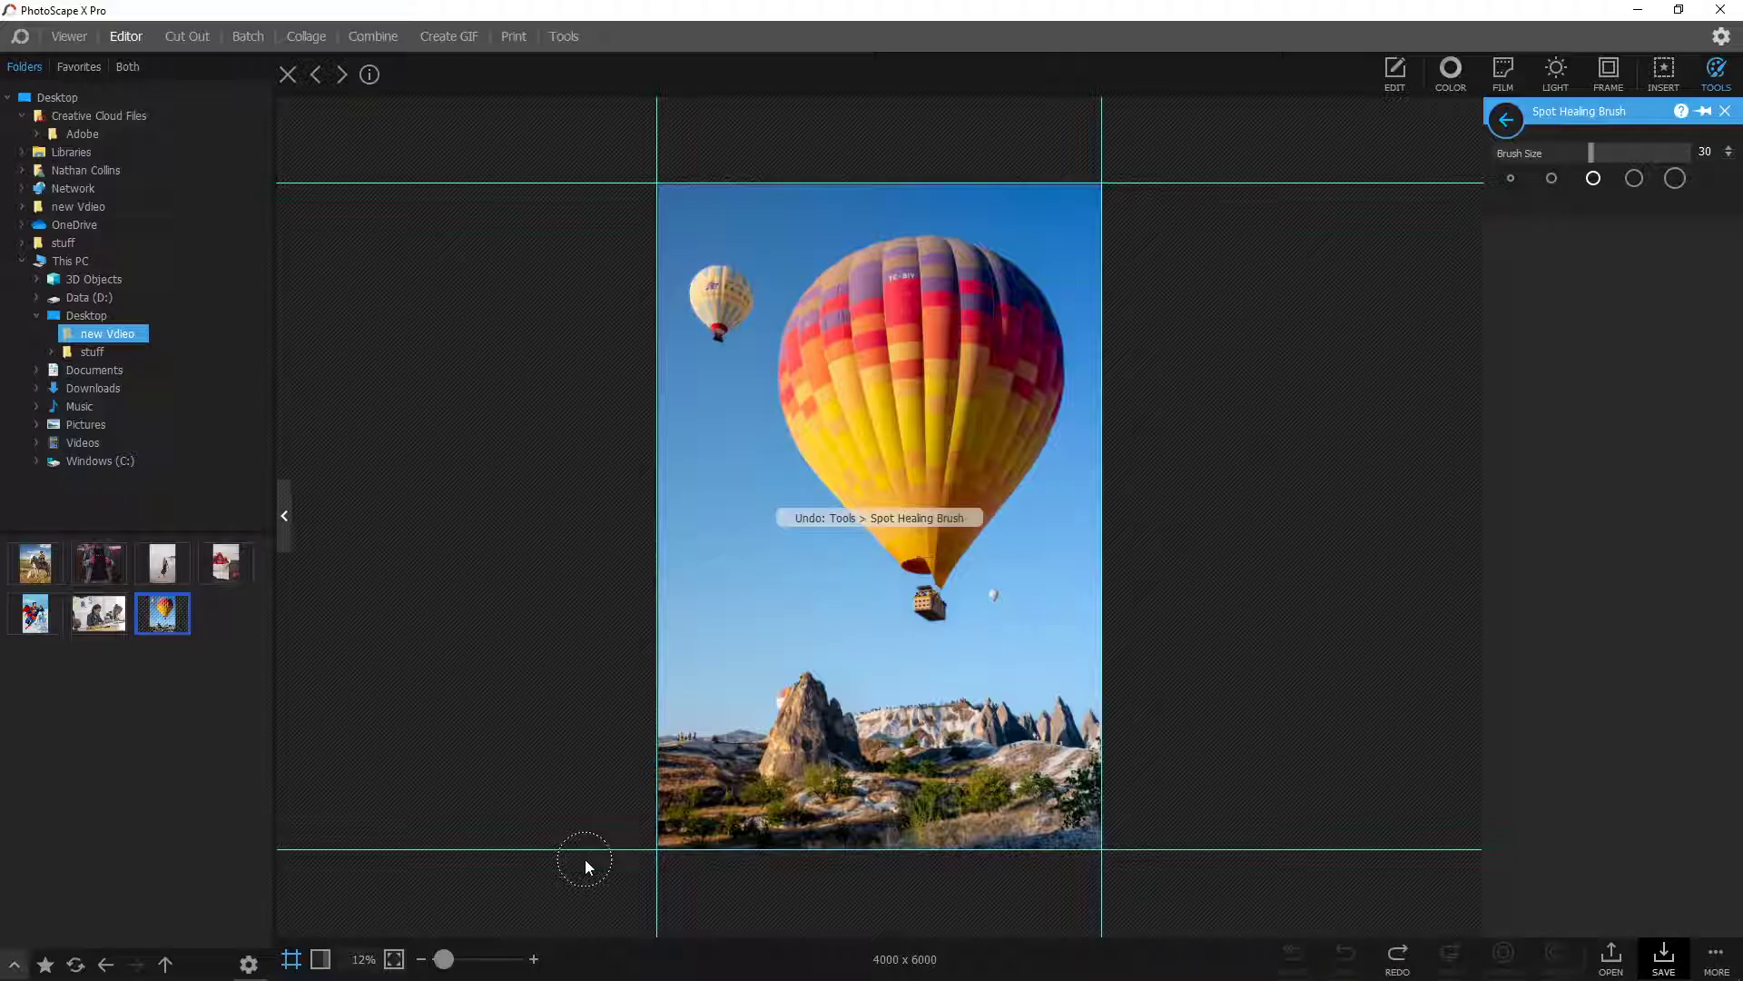
Crop the photo with the 16 x 9 (HD) ratio in portrait to about 3297 x 5862 pixels, cutting through the small balloon
left_click(1408, 78)
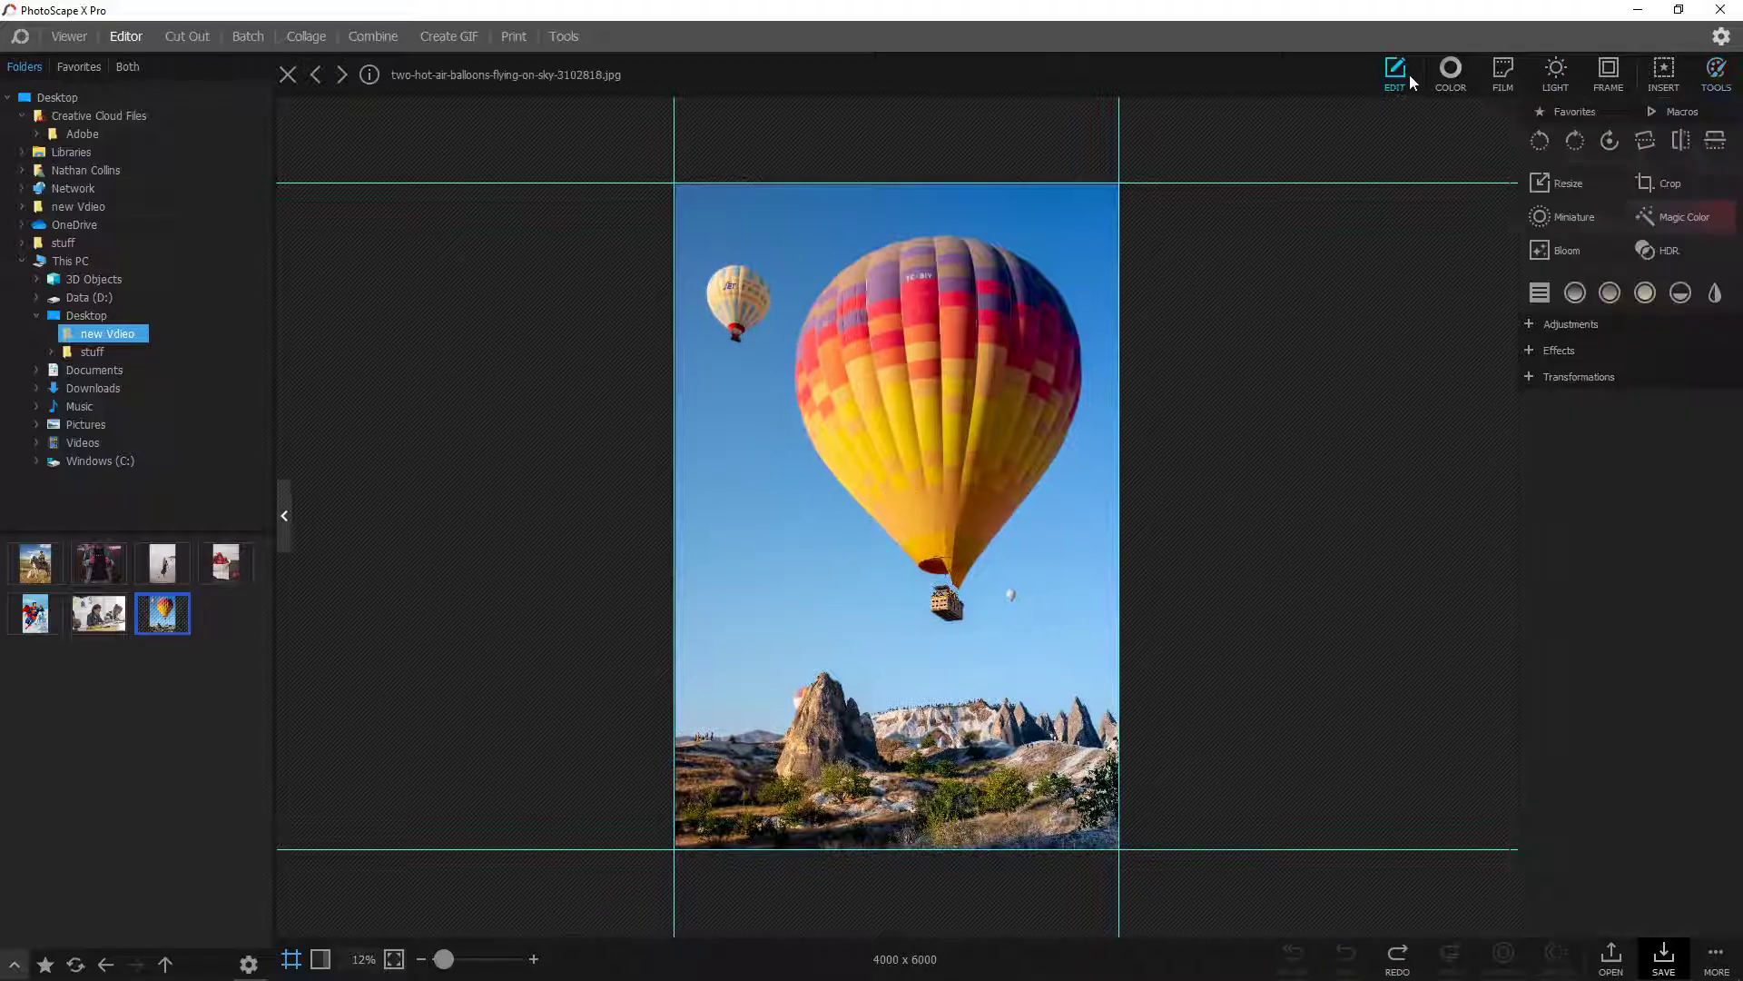
left_click(1662, 183)
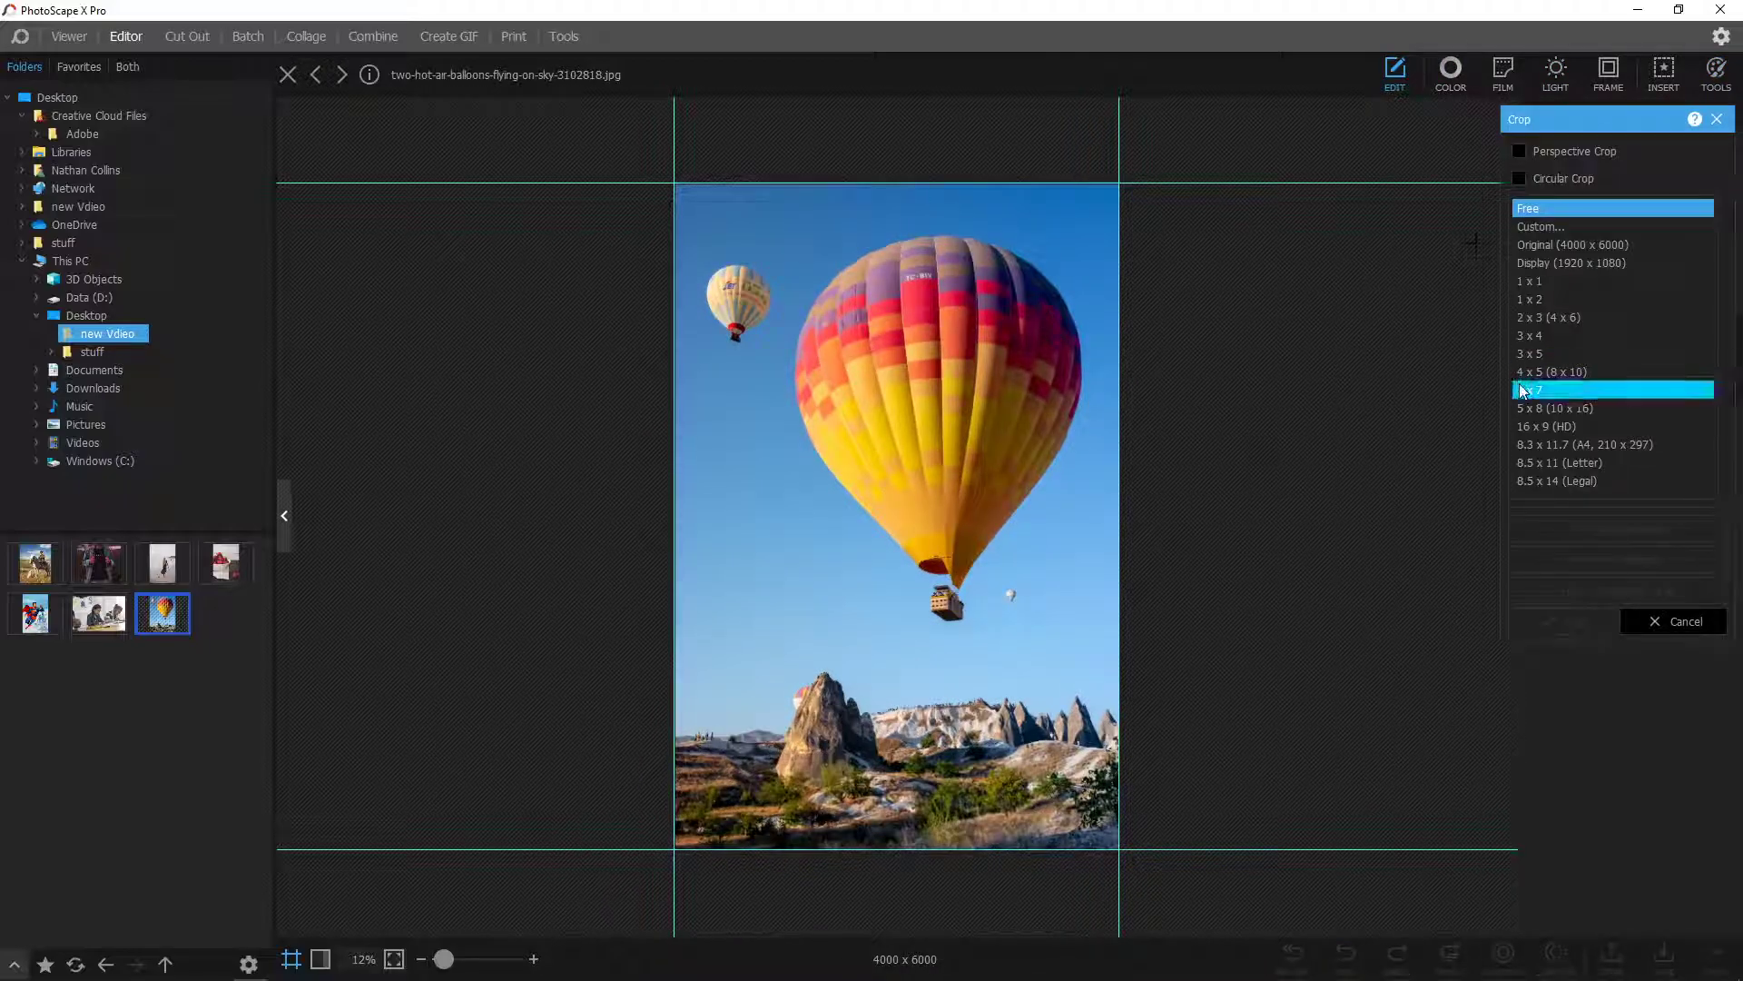
left_click(1543, 426)
left_click_drag(749, 168, 1085, 826)
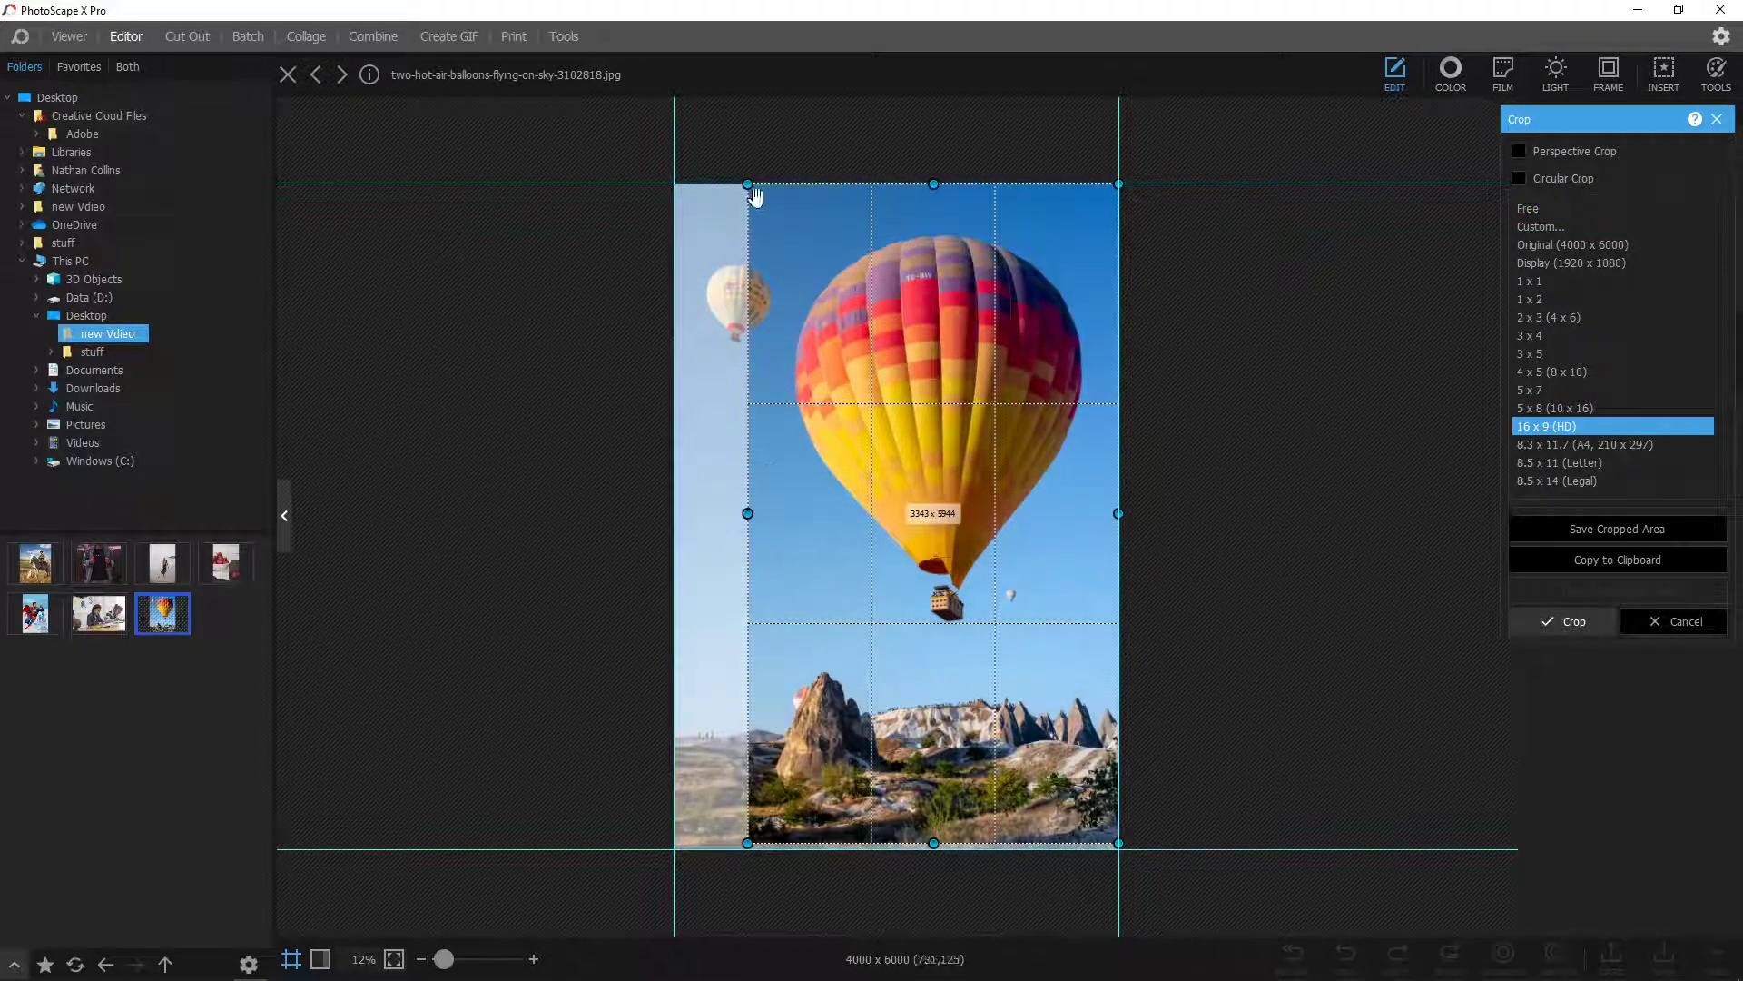
left_click_drag(750, 187, 770, 192)
key("Return")
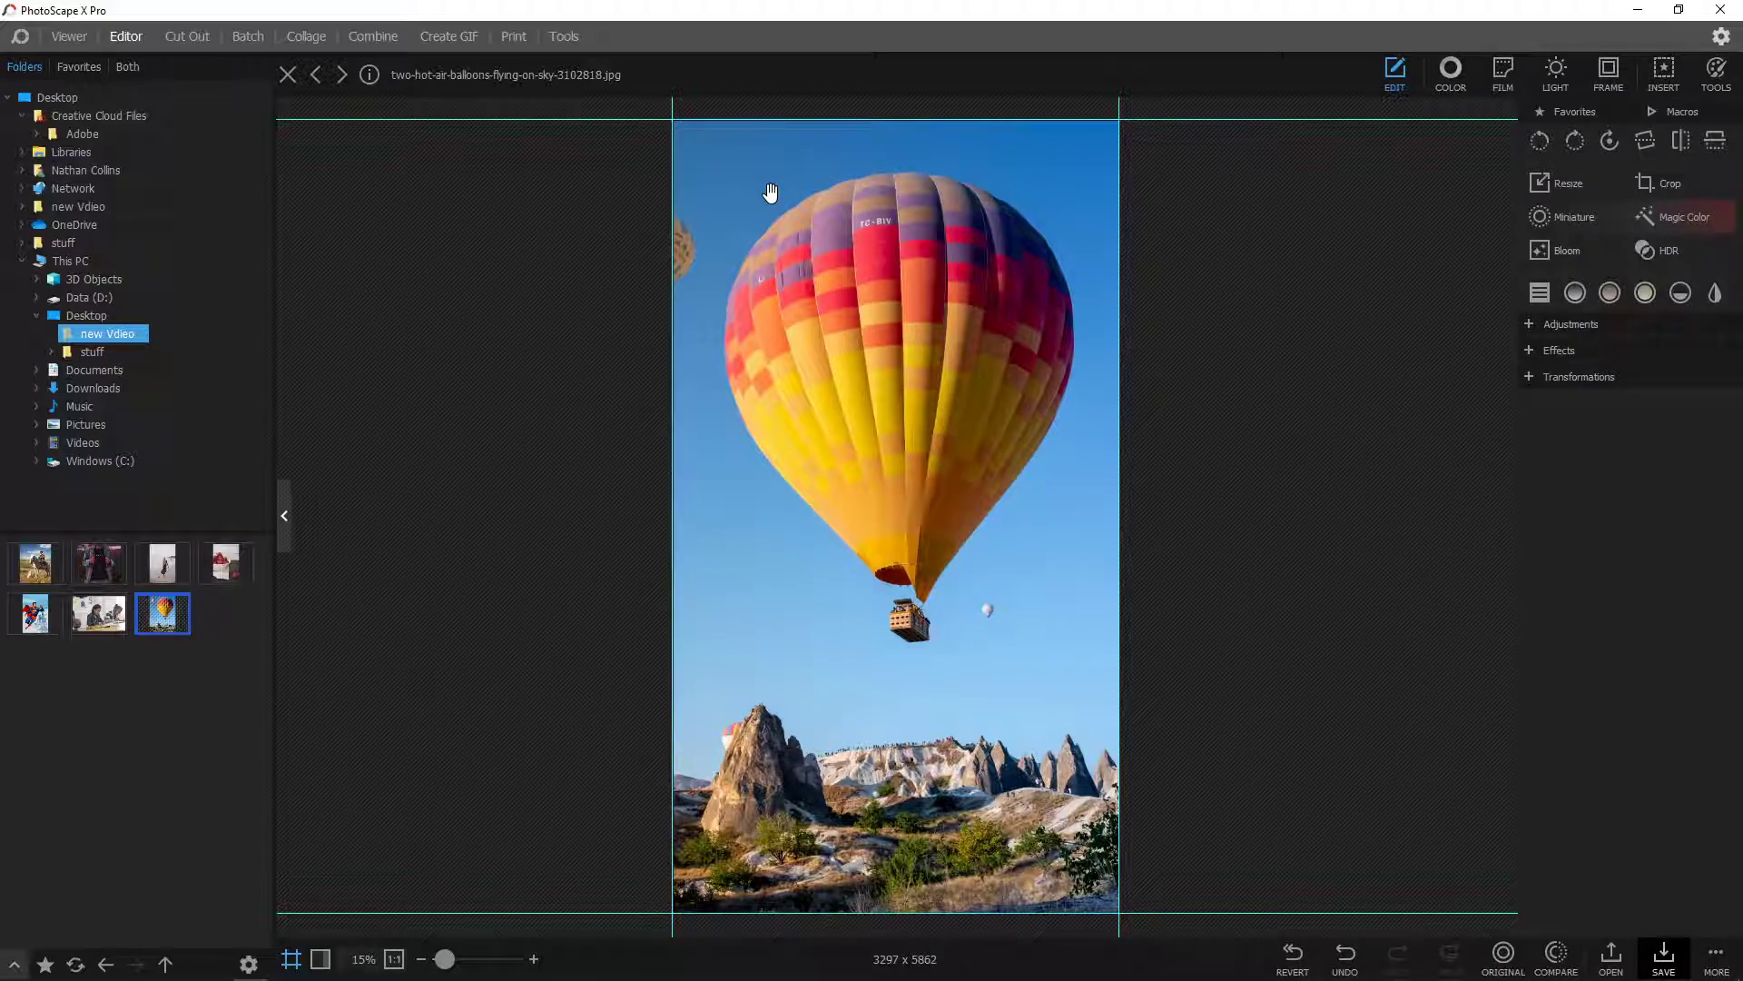
Remove the cut-off balloon remnant at the photo's left edge with the Spot Healing Brush
left_click(1716, 73)
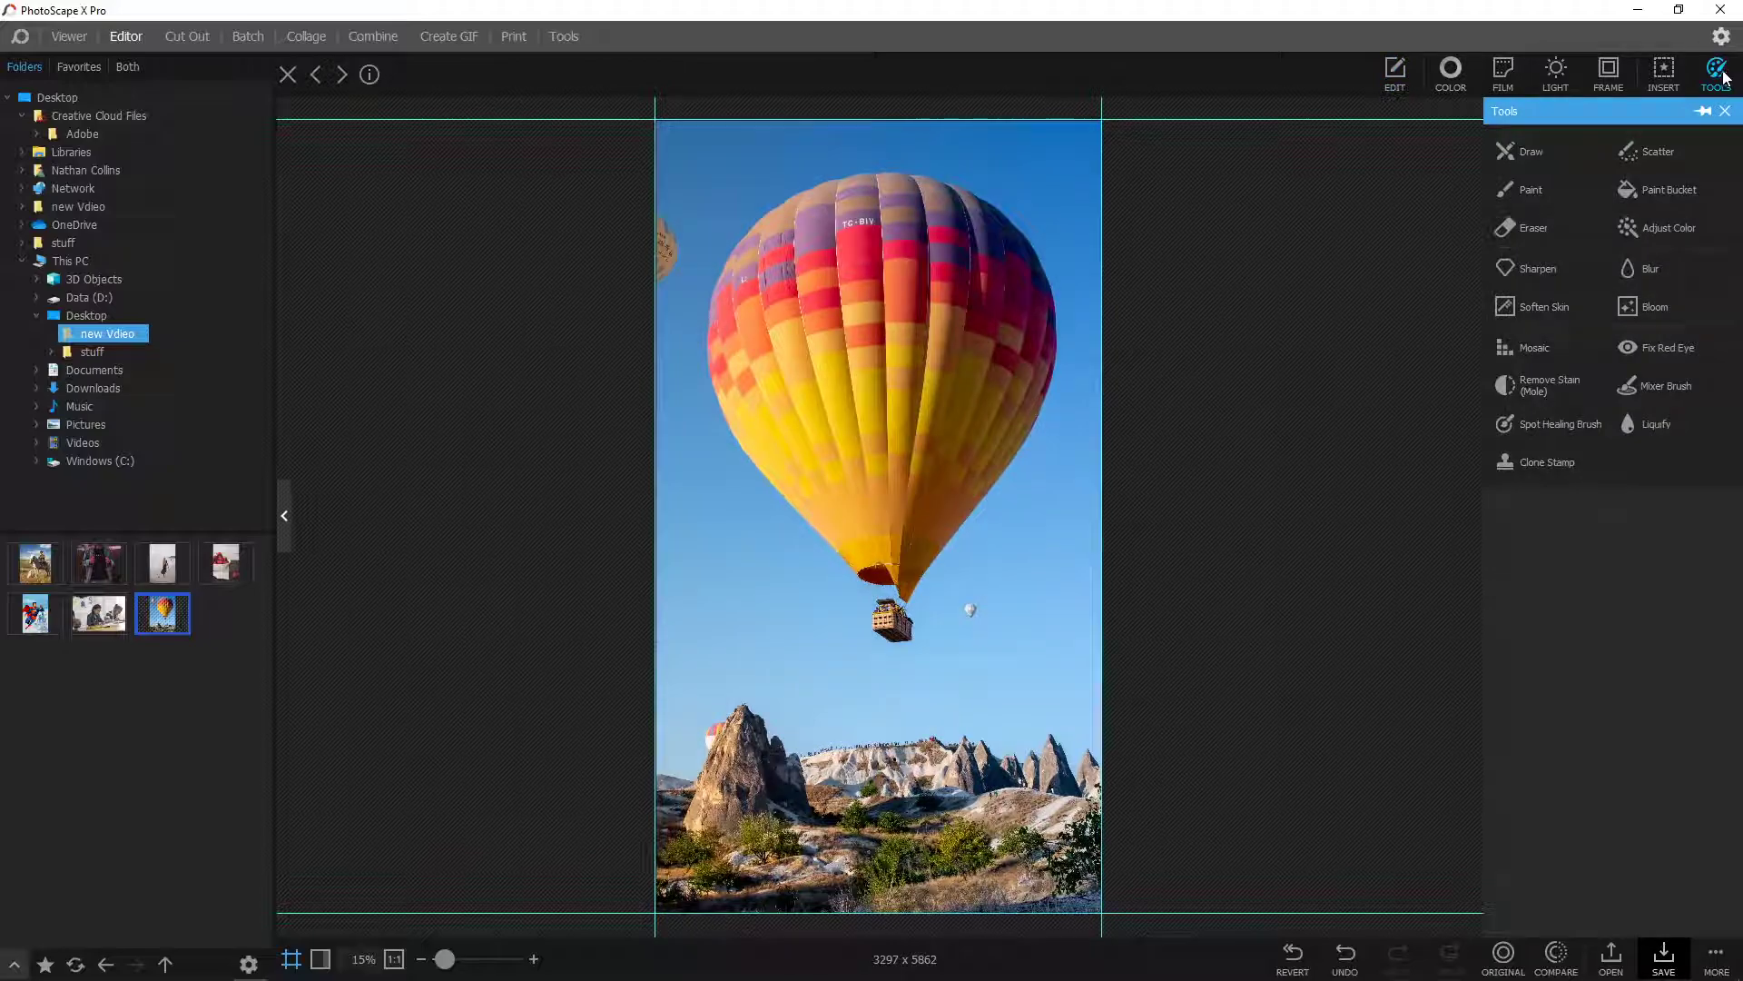
left_click(1587, 422)
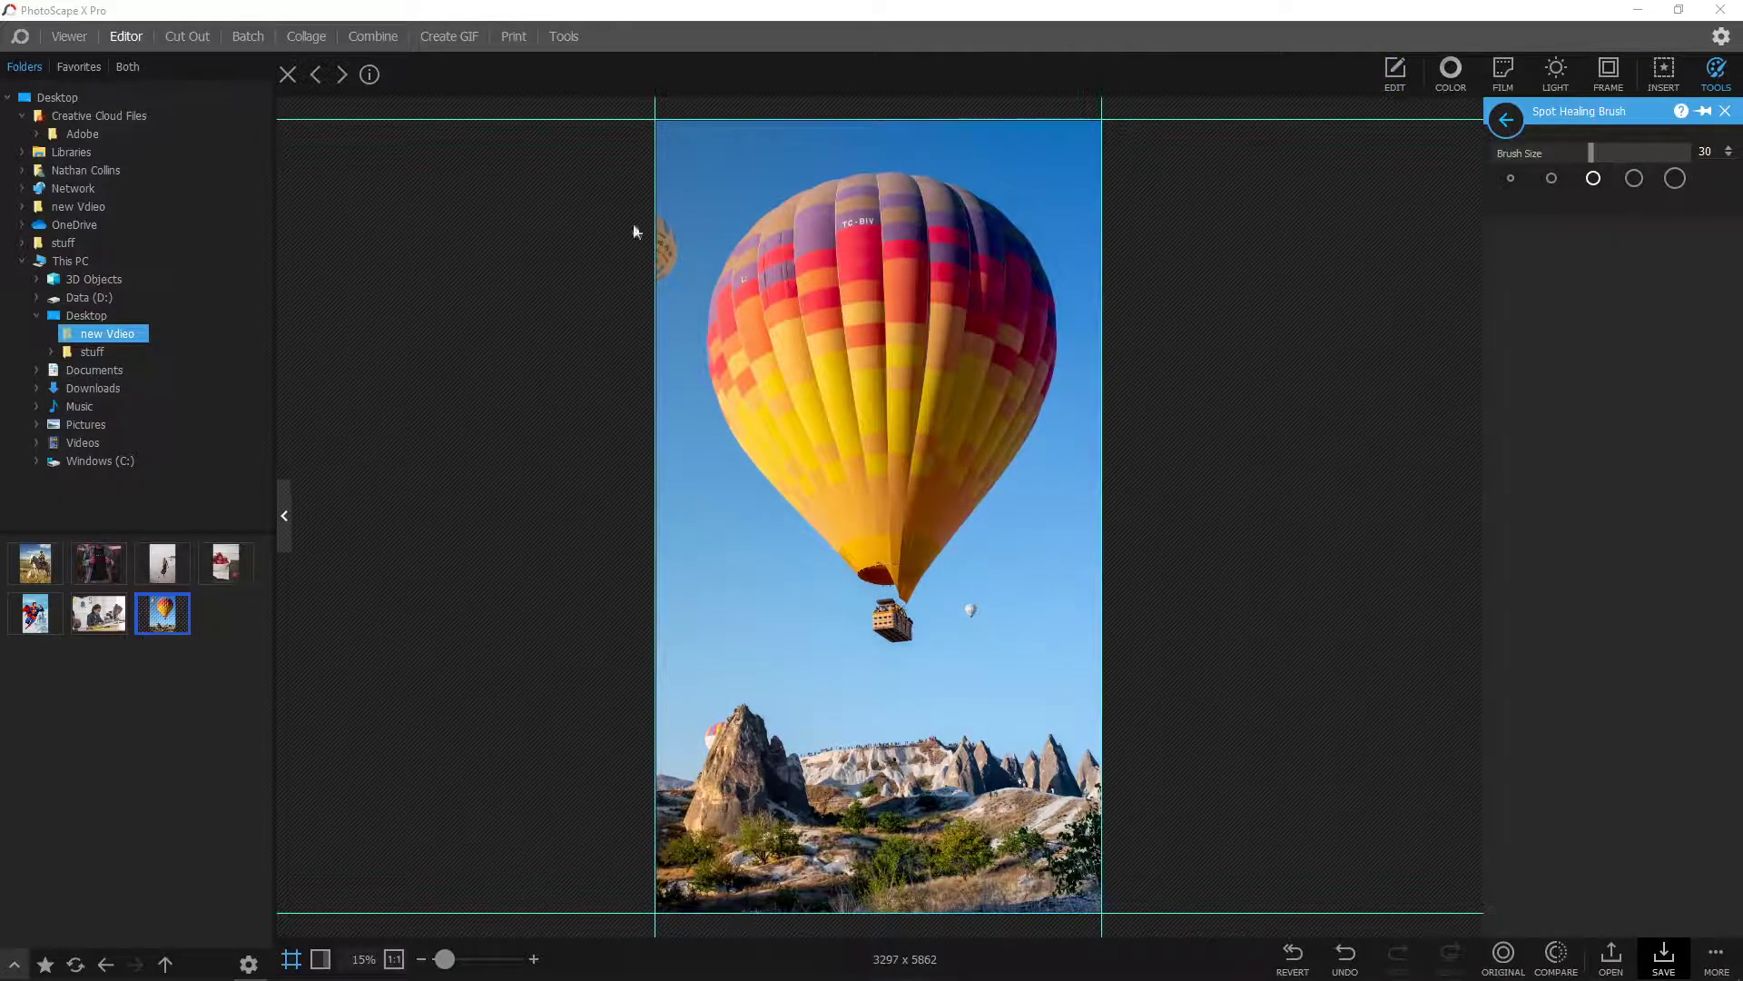
mouse_move(653, 207)
left_mouse_down()
mouse_move(668, 231)
mouse_move(647, 297)
left_mouse_up()
Remove the tiny white balloon beside the large balloon's basket with the Spot Healing Brush
mouse_move(449, 965)
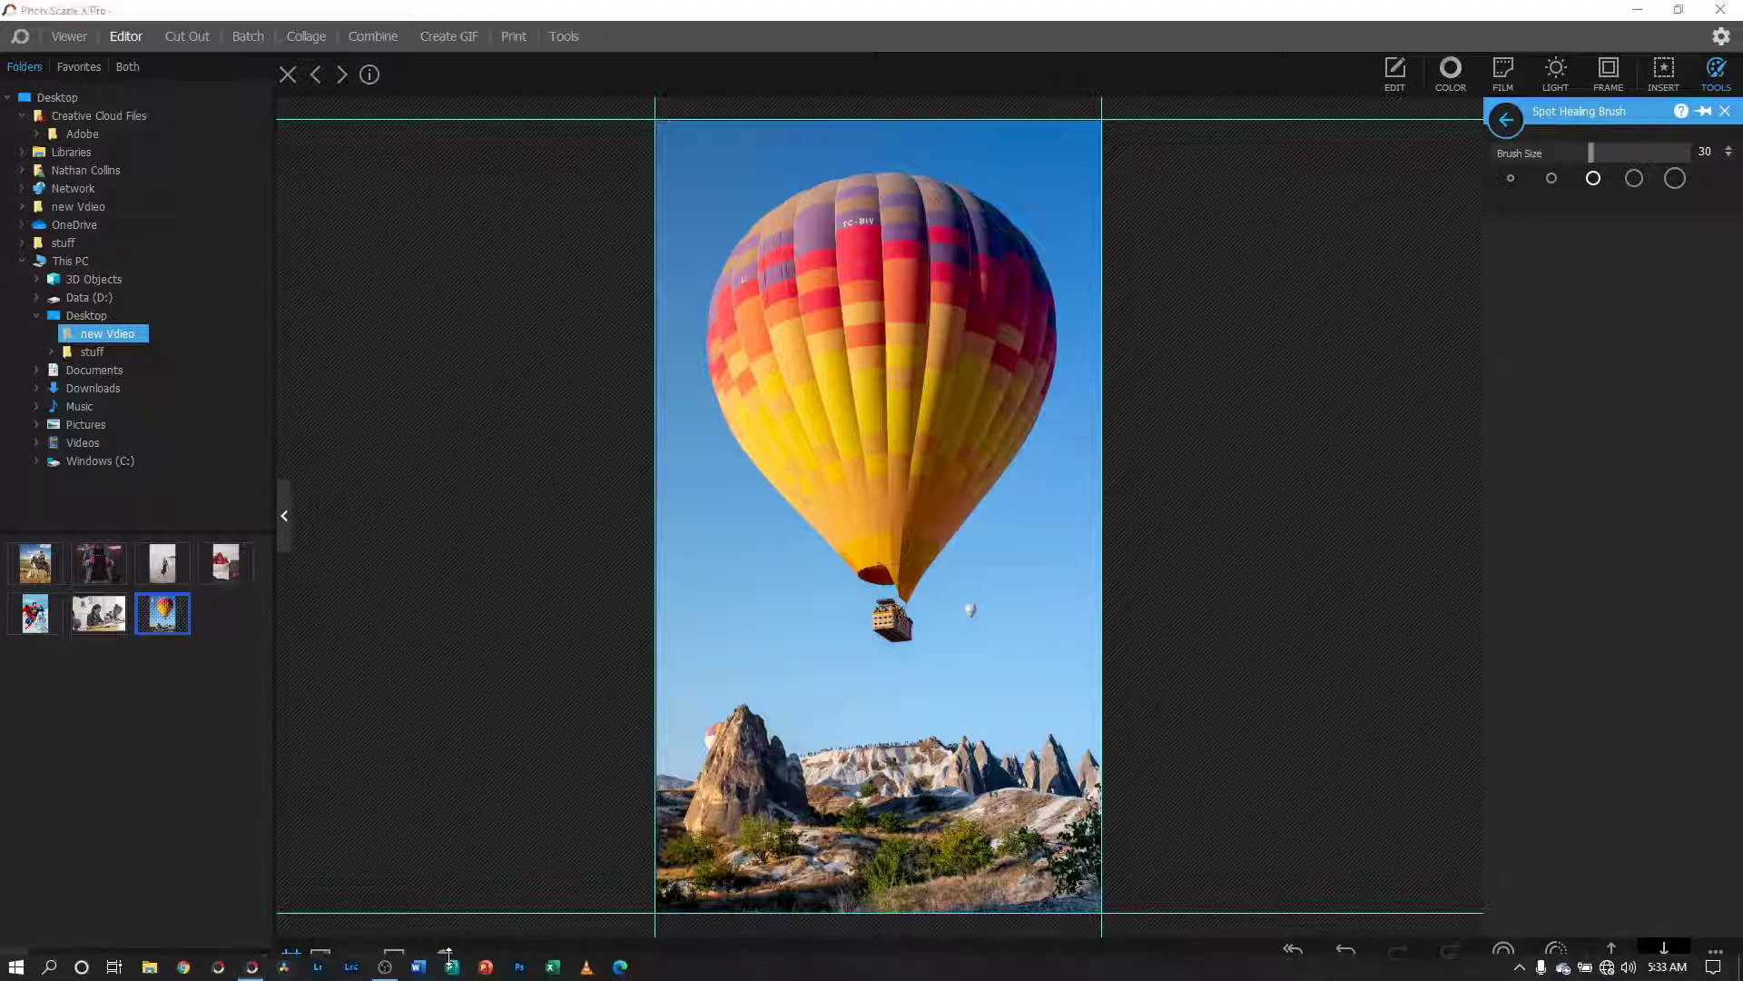
key("ctrl+plus")
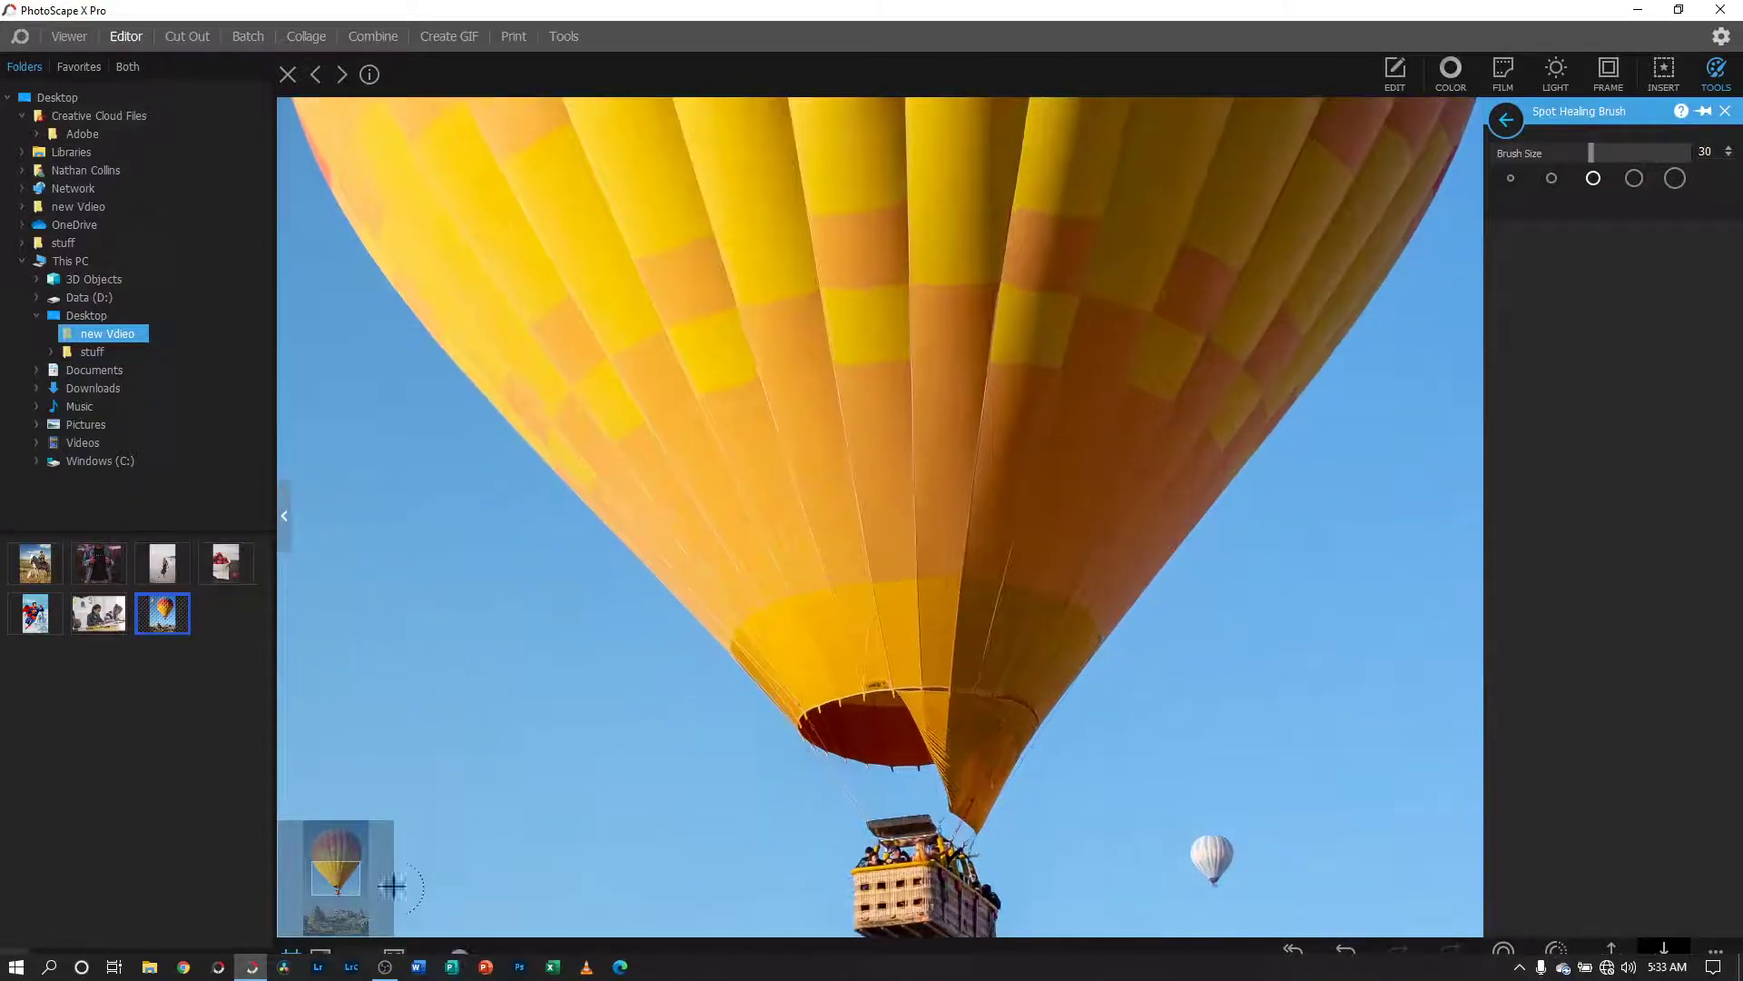
left_click_drag(348, 877, 357, 885)
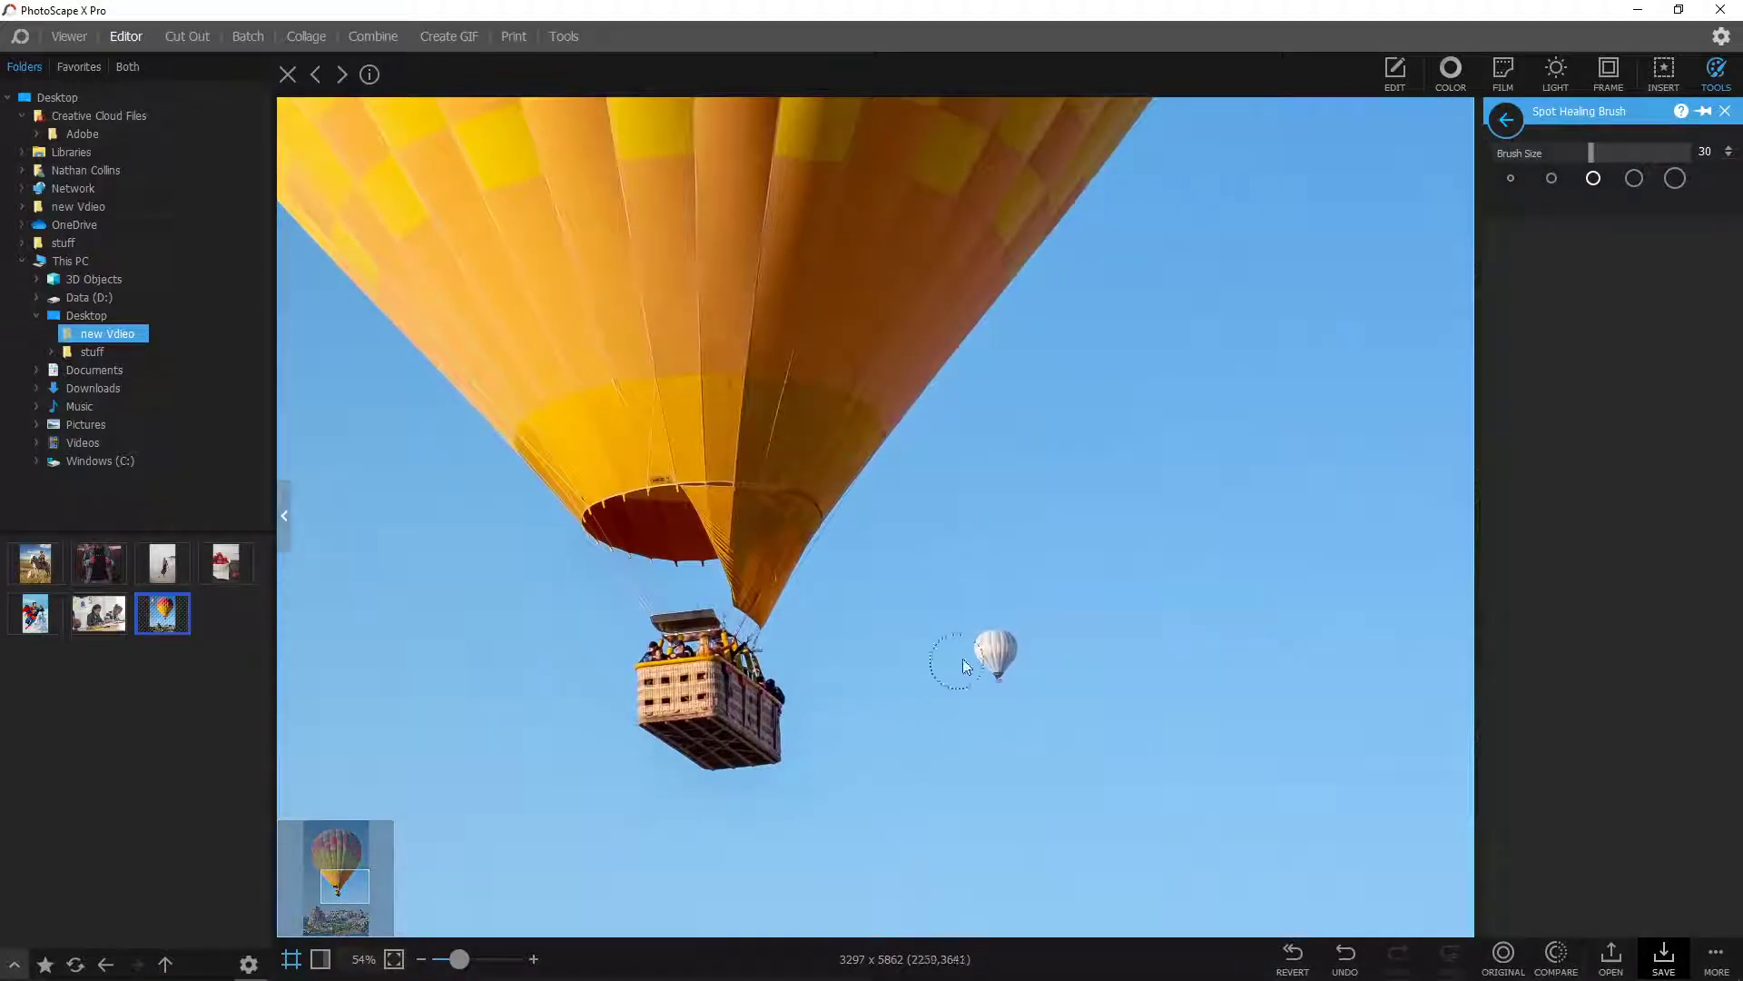
left_click_drag(987, 651, 1000, 667)
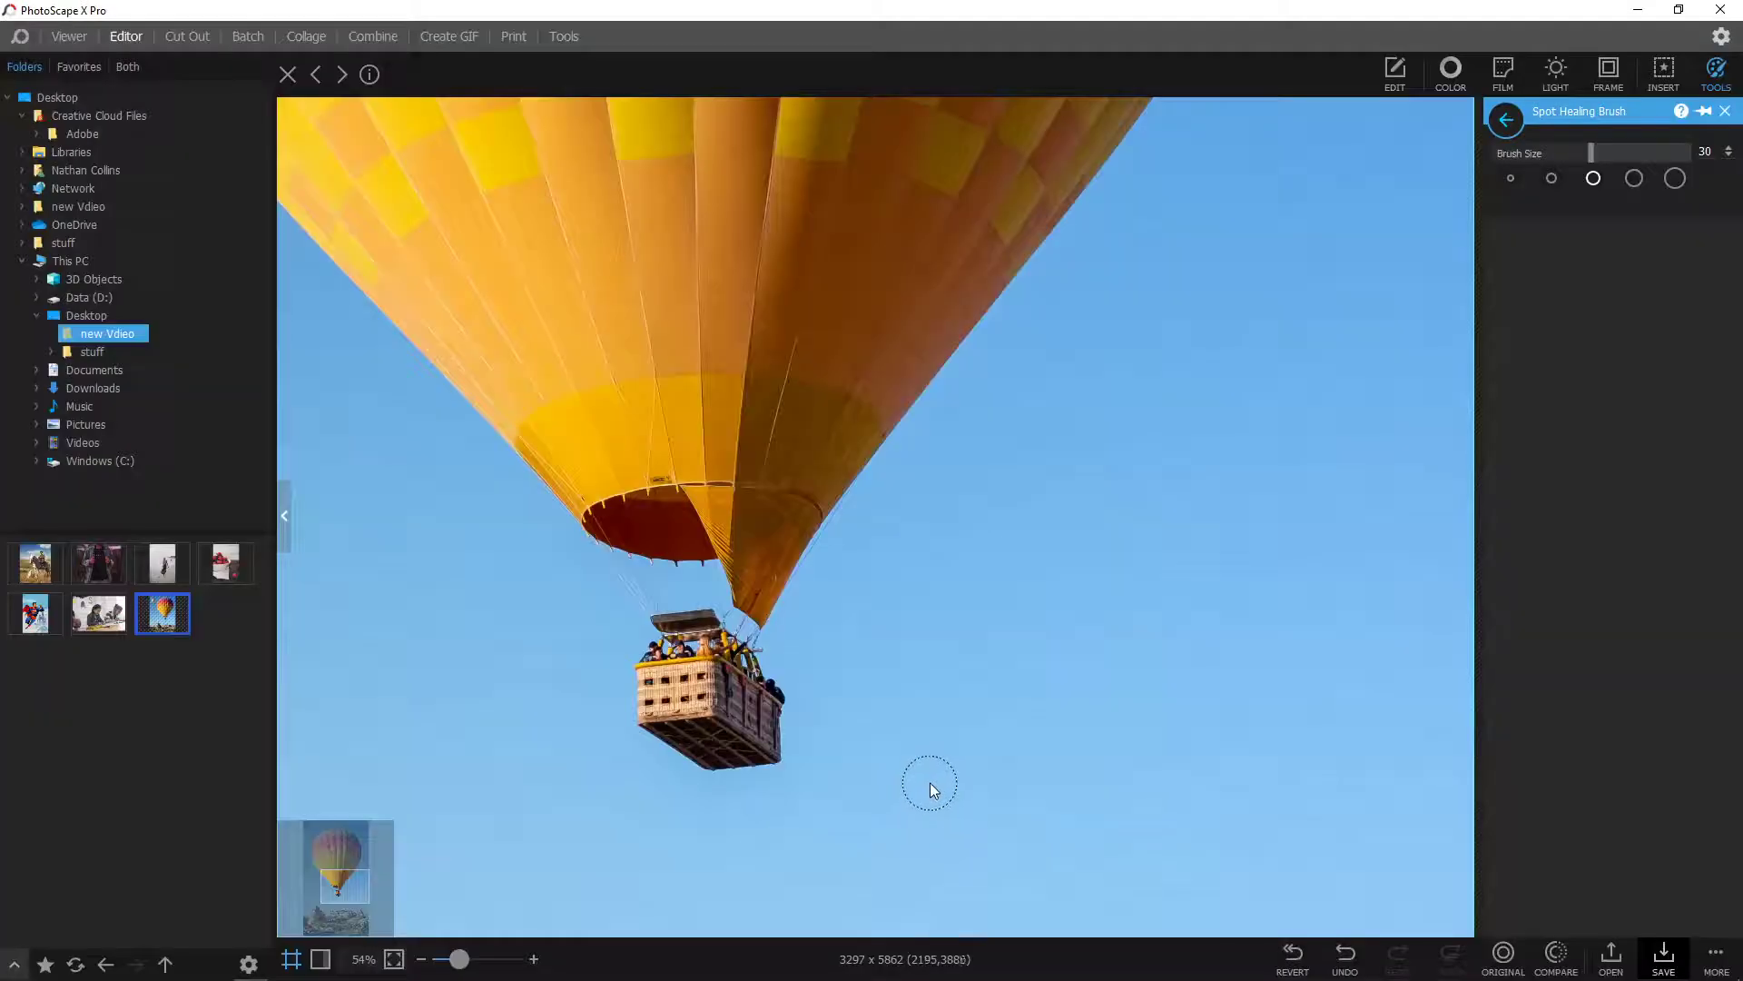
Heal the small dark blemish on the large balloon's red panel below the TC-BIV lettering
left_click_drag(344, 886, 335, 839)
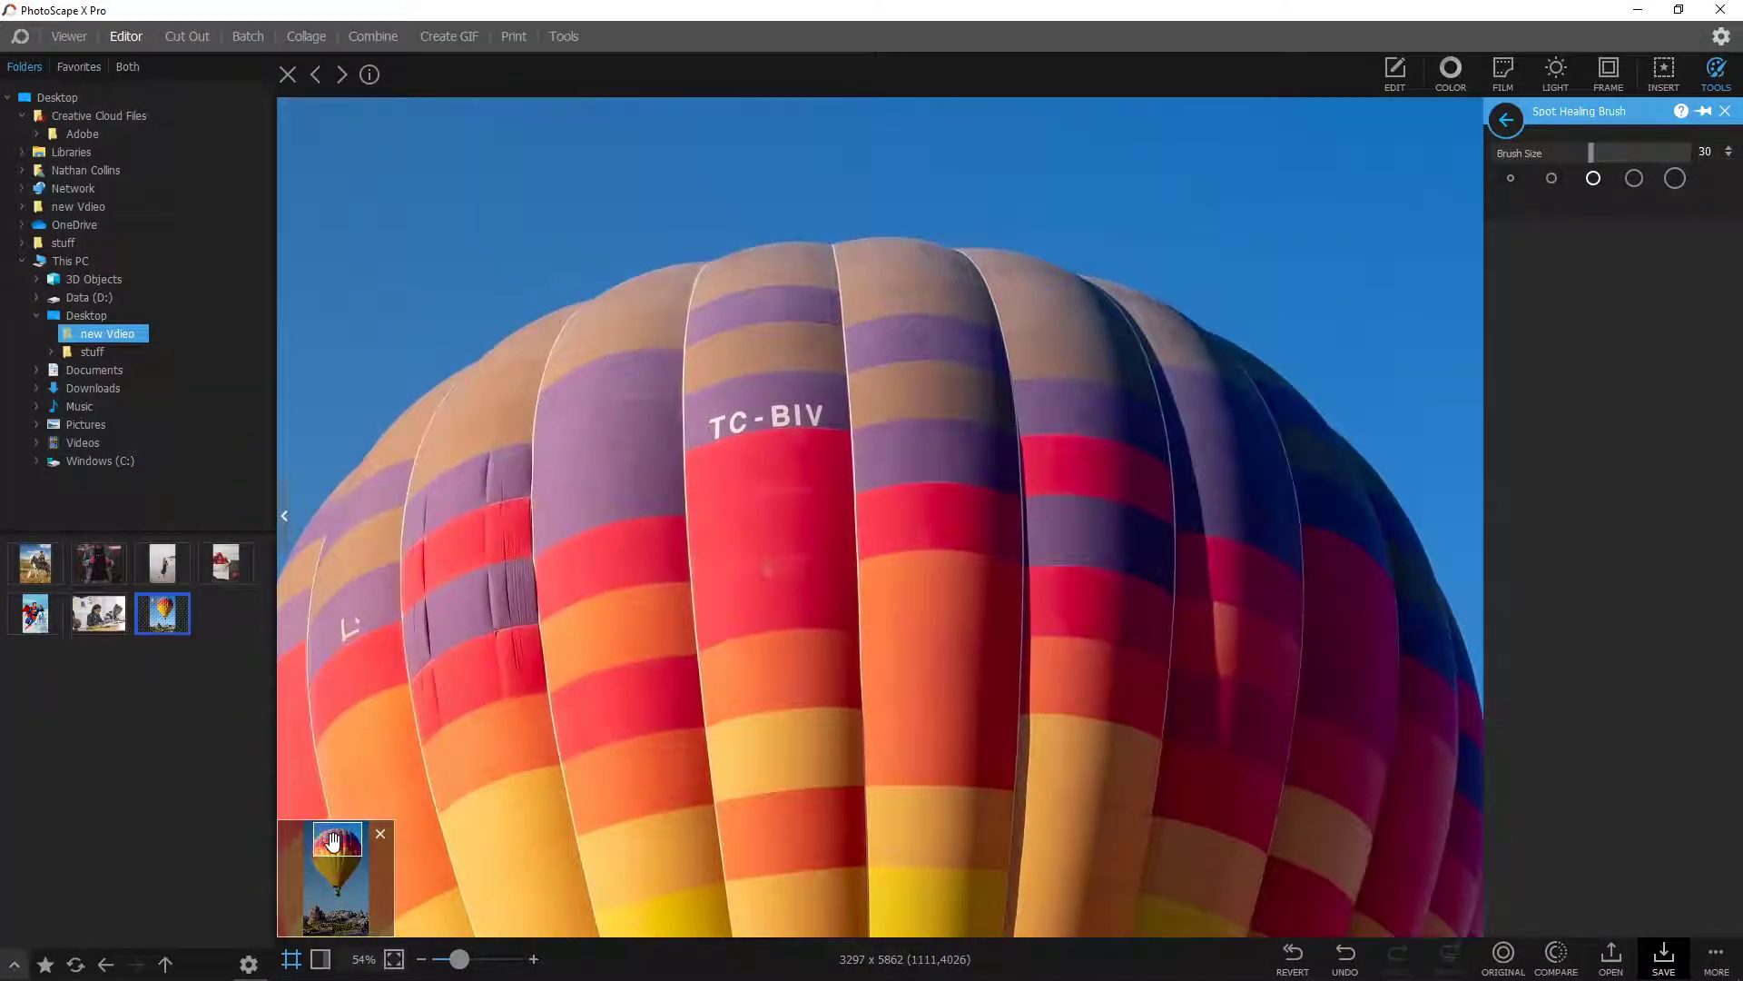
left_click_drag(459, 959, 488, 959)
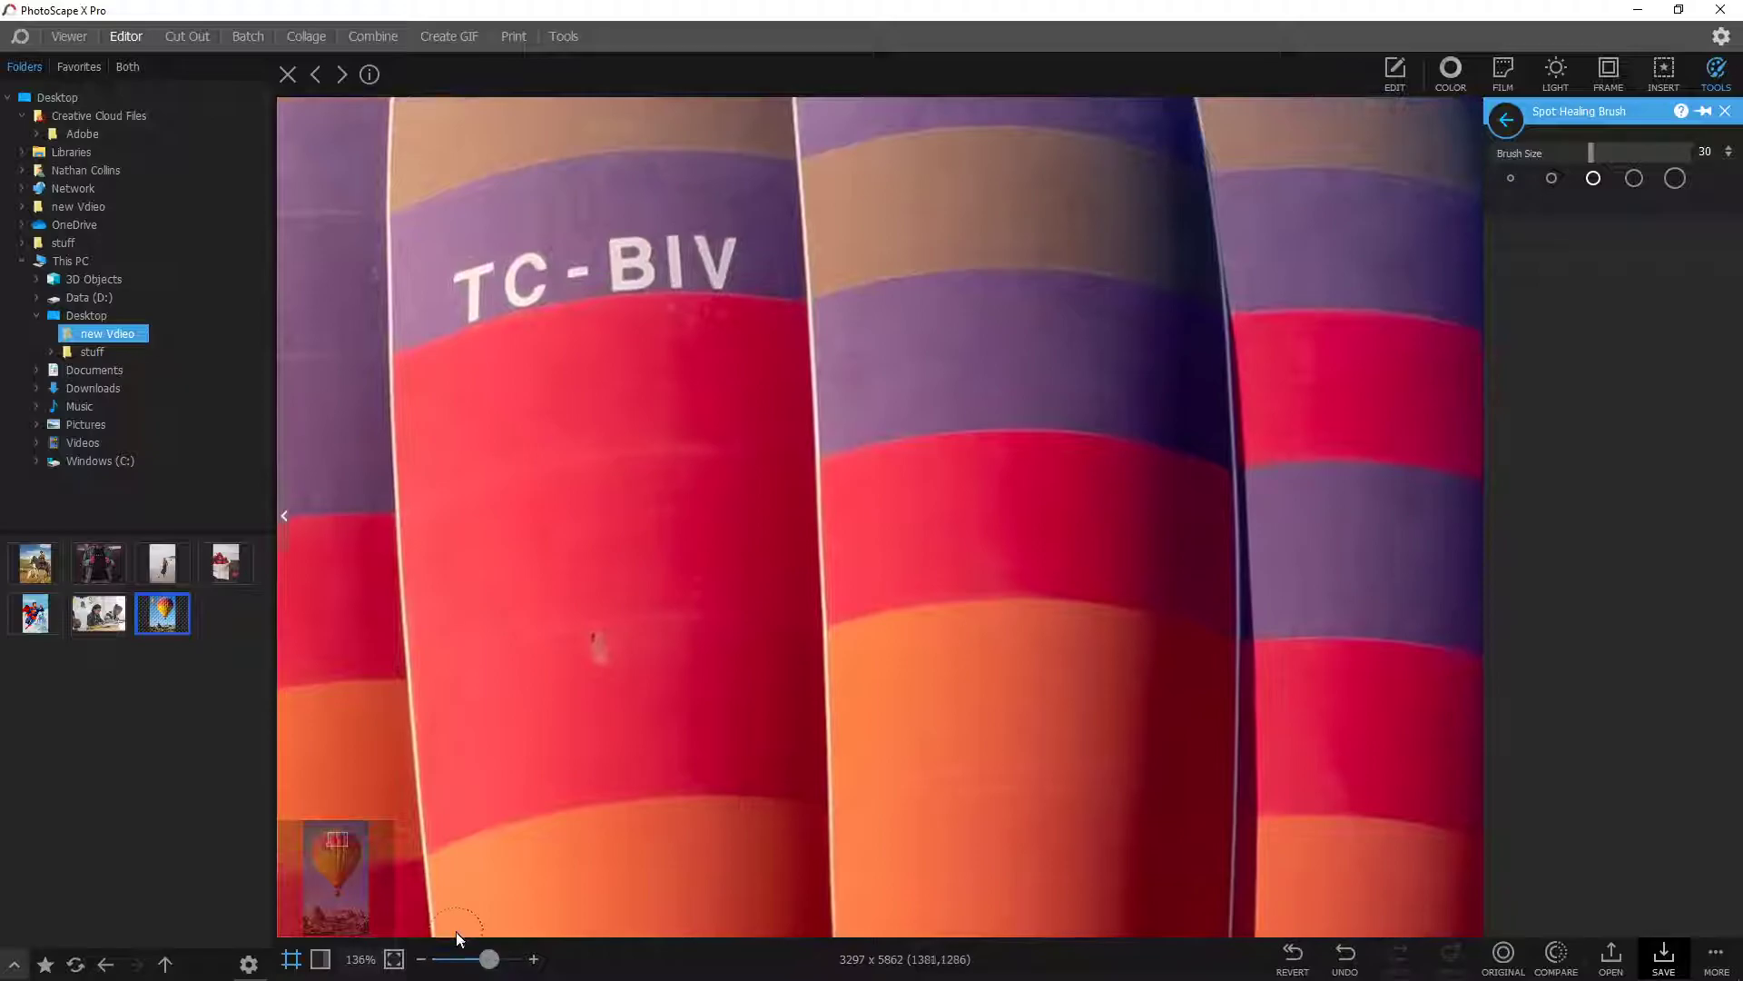
left_click_drag(338, 841, 334, 837)
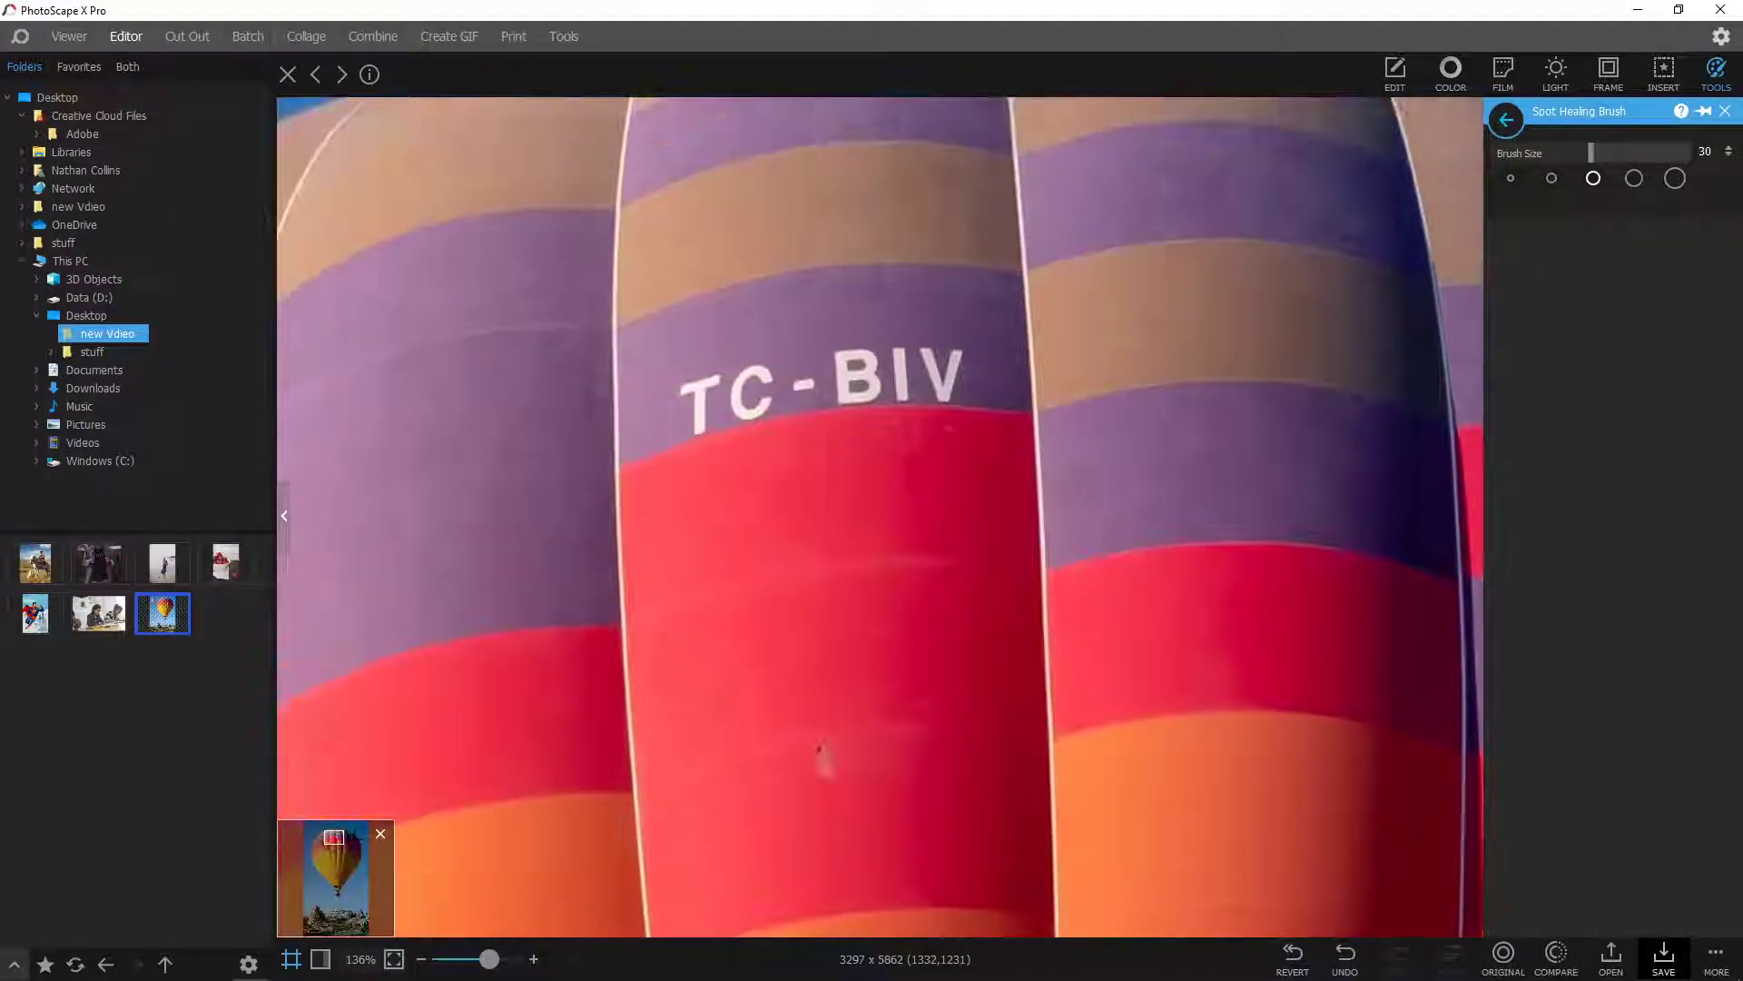
left_click(826, 766)
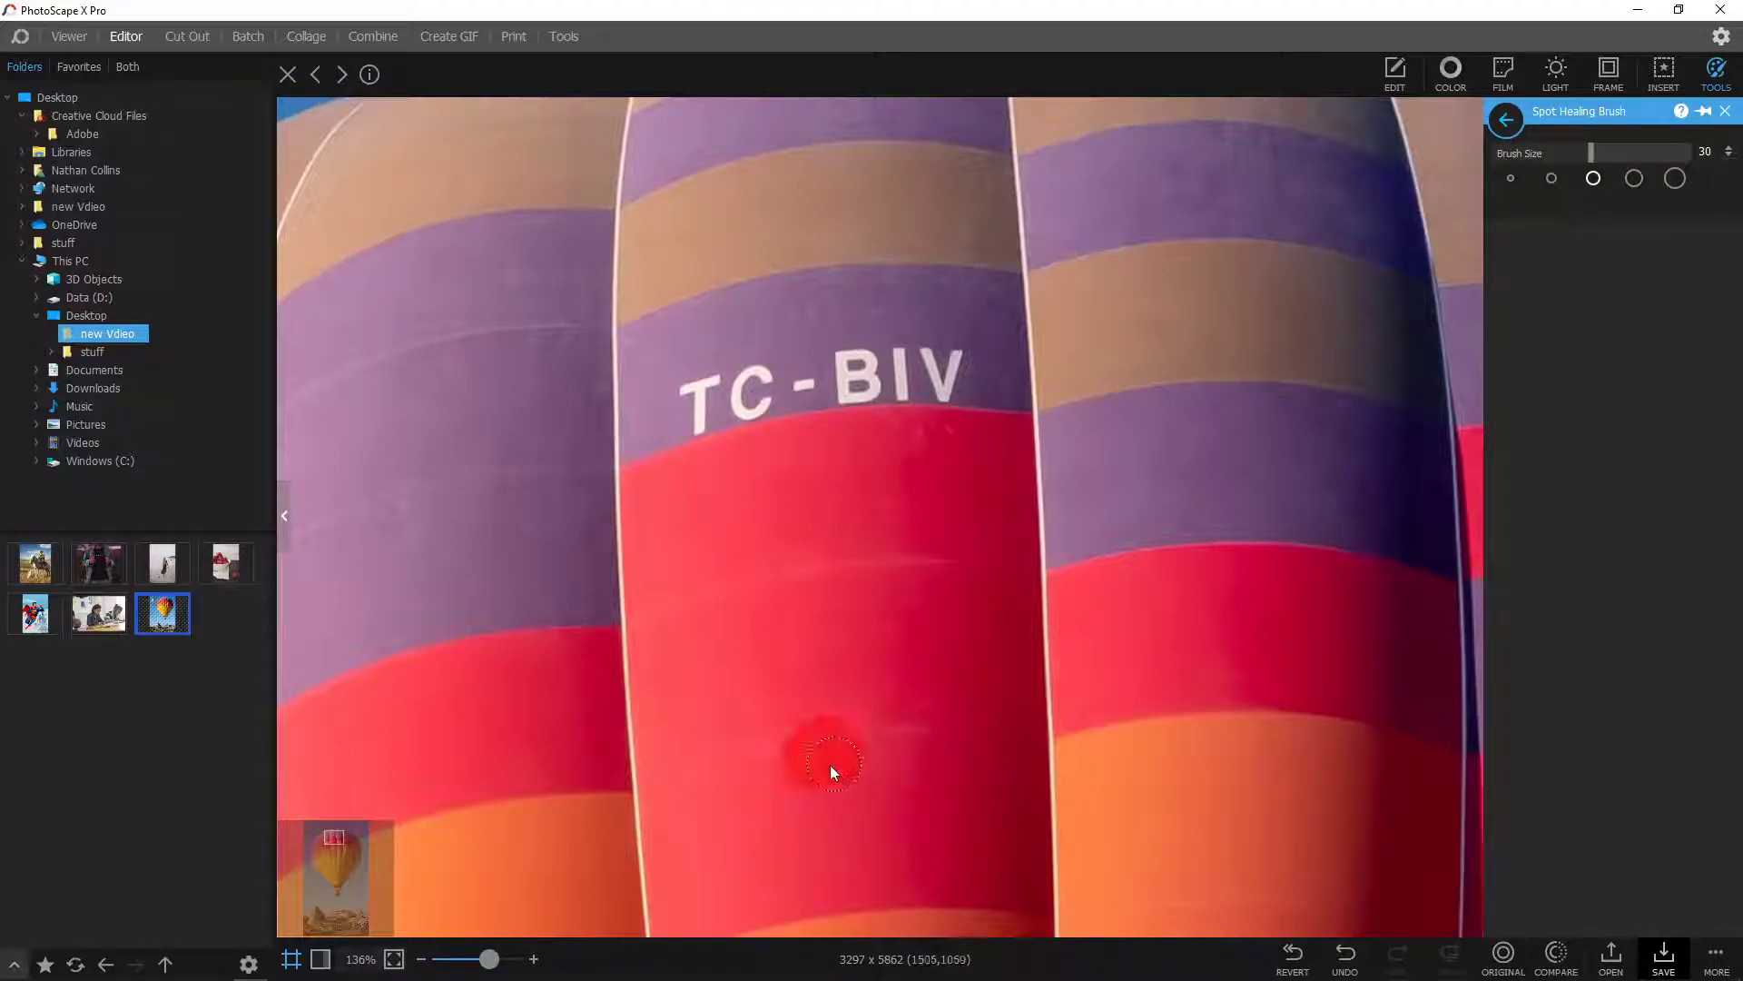
Try to remove the whole TC-BIV lettering at once with the Spot Healing Brush, and undo it
left_click_drag(717, 380, 690, 380)
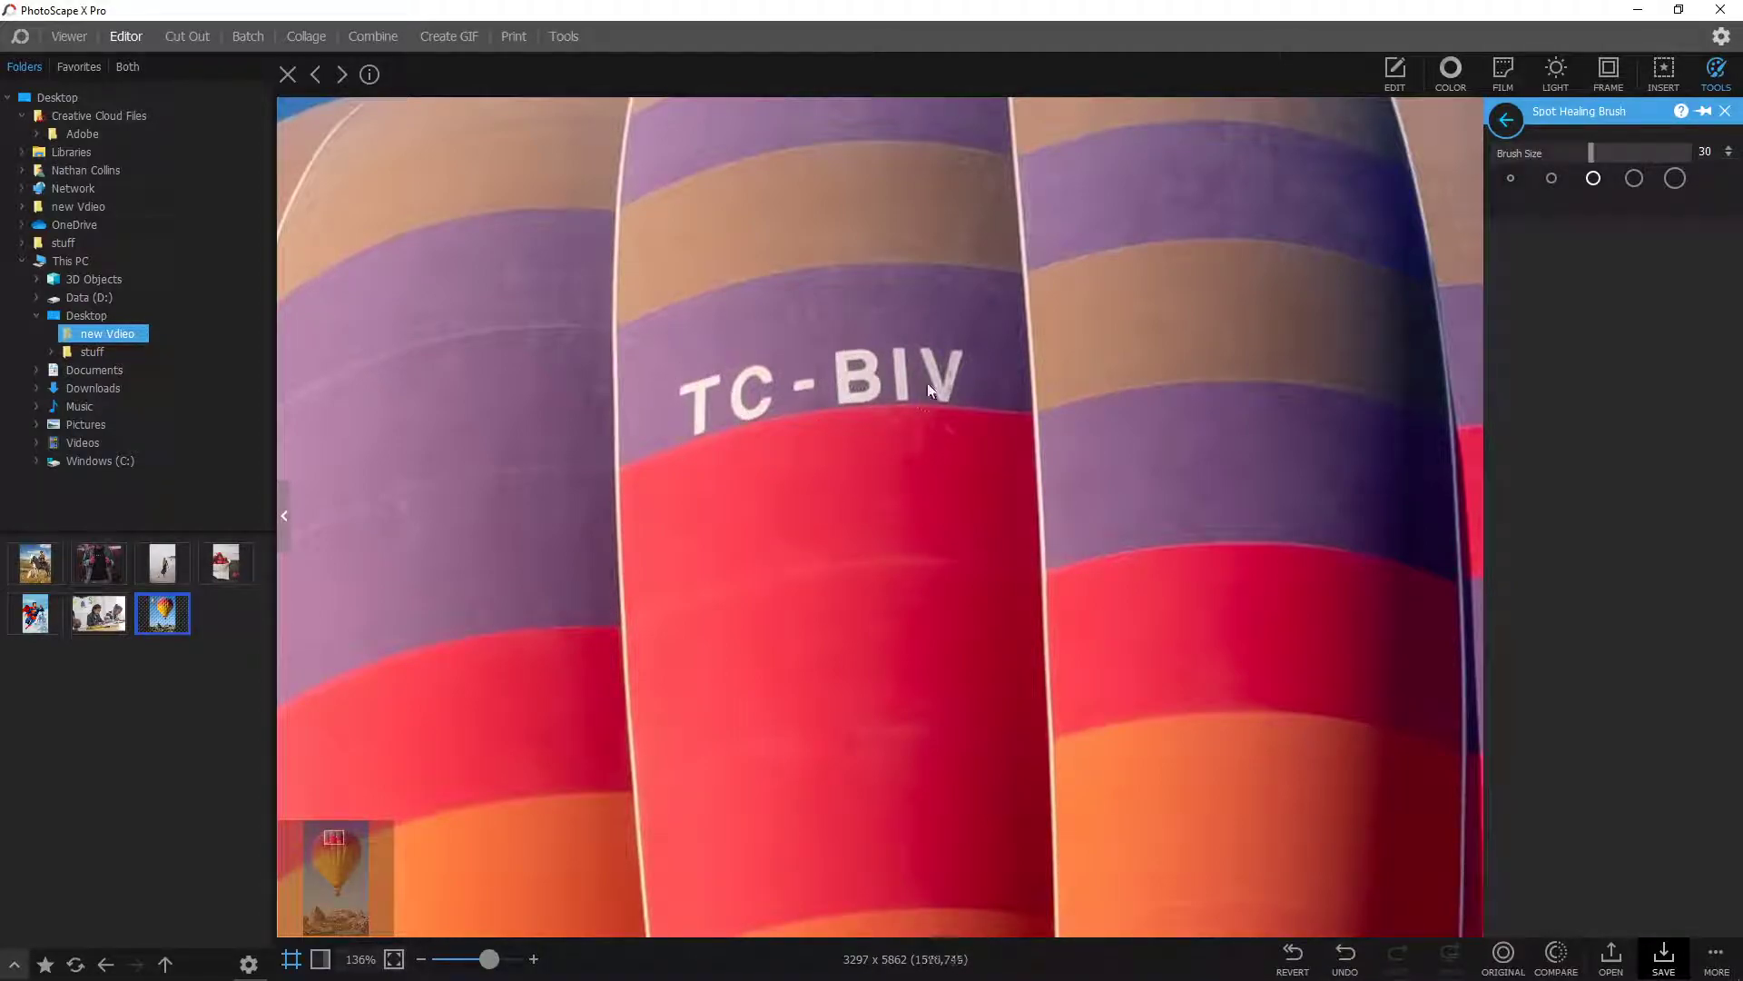
mouse_move(488, 959)
left_mouse_down()
mouse_move(438, 969)
mouse_move(486, 961)
left_mouse_up()
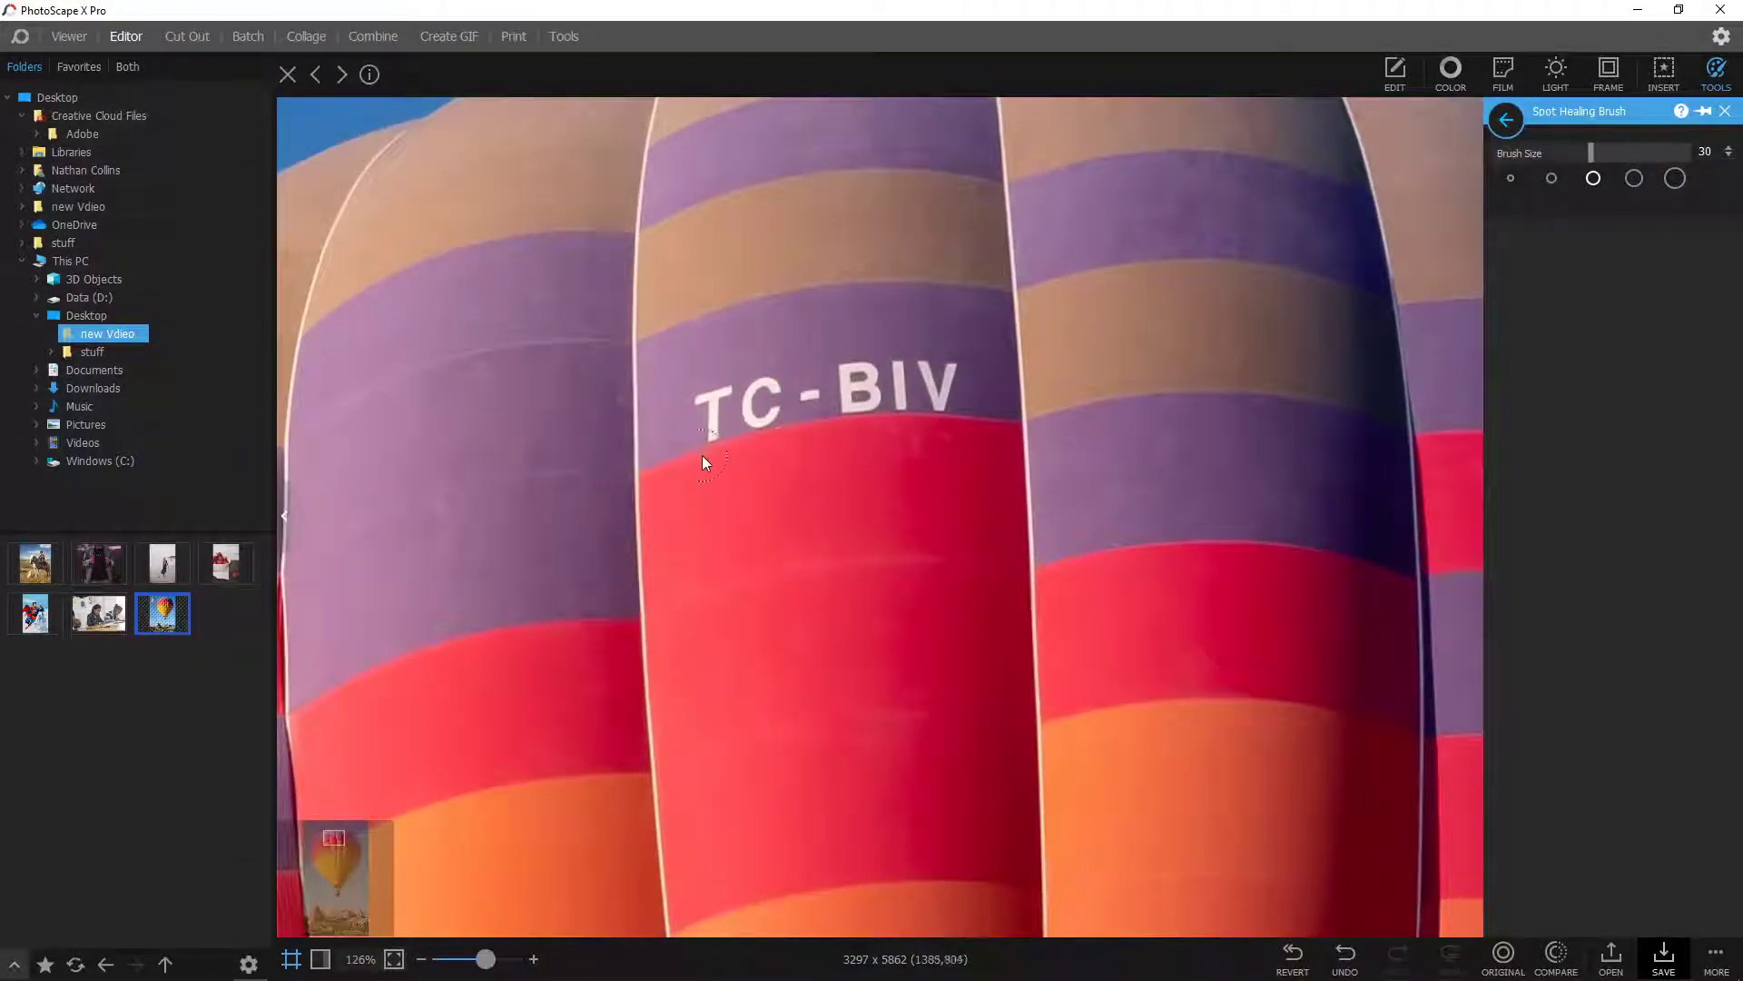
mouse_move(771, 392)
left_mouse_down()
mouse_move(920, 375)
mouse_move(940, 410)
left_mouse_up()
left_click_drag(721, 430, 712, 433)
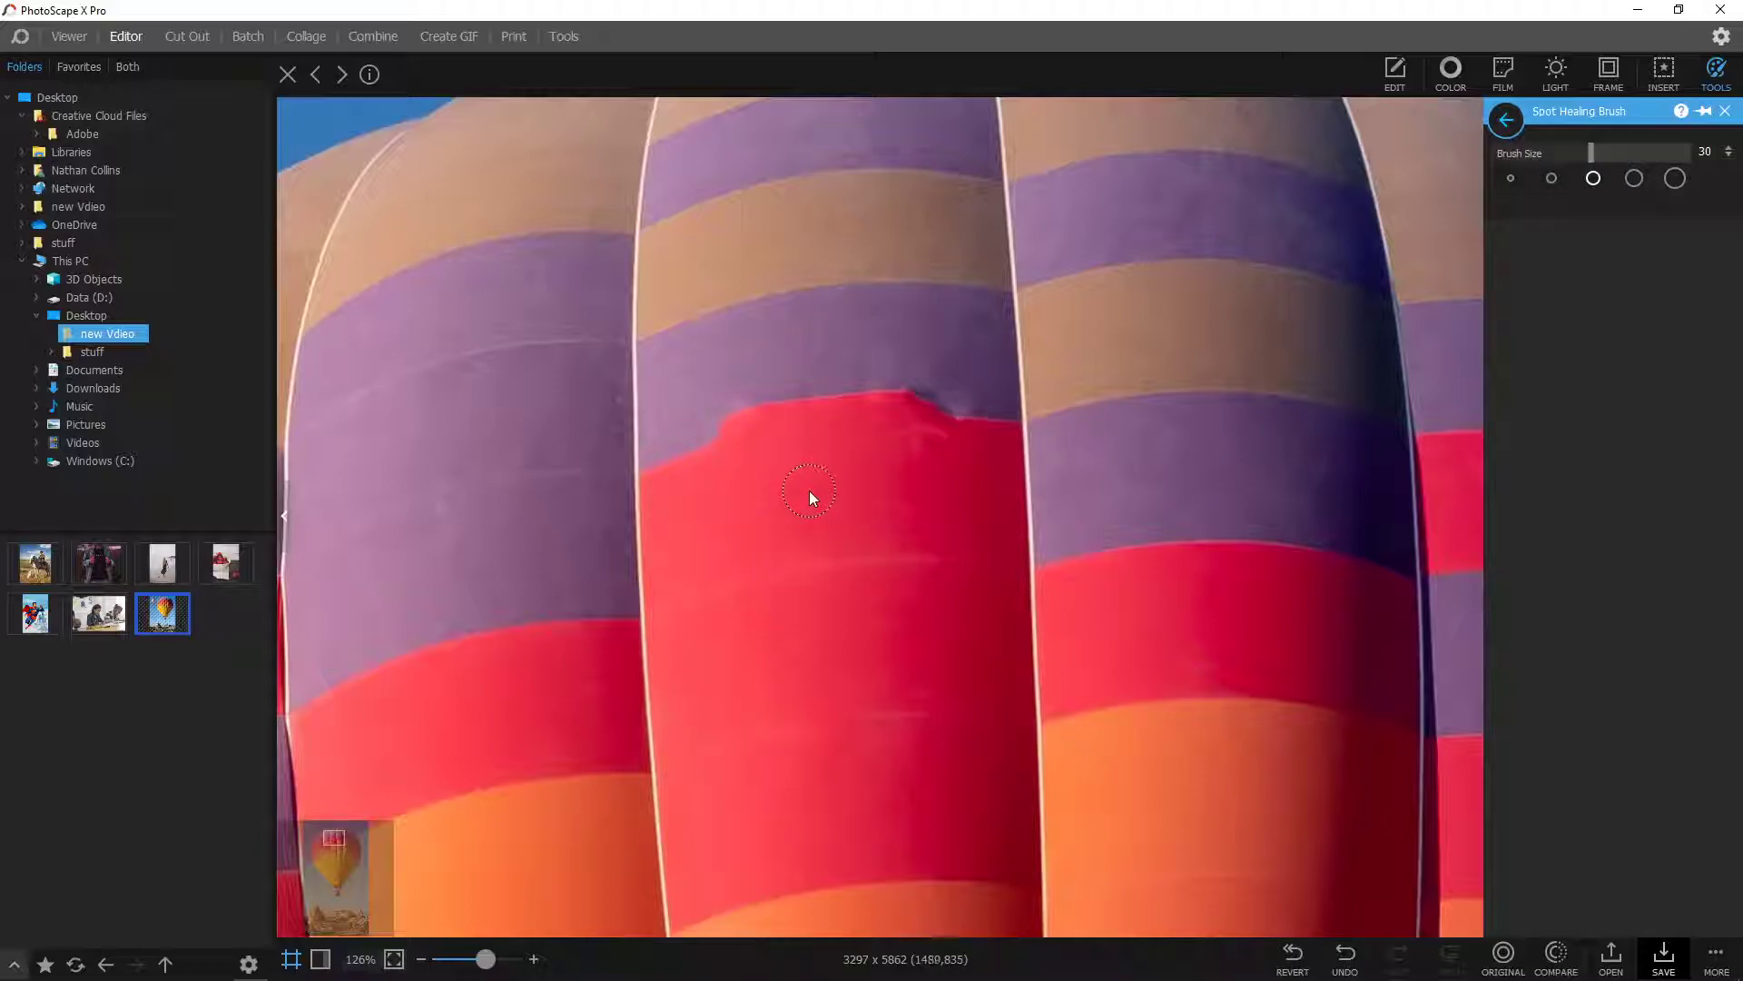
key("ctrl+z")
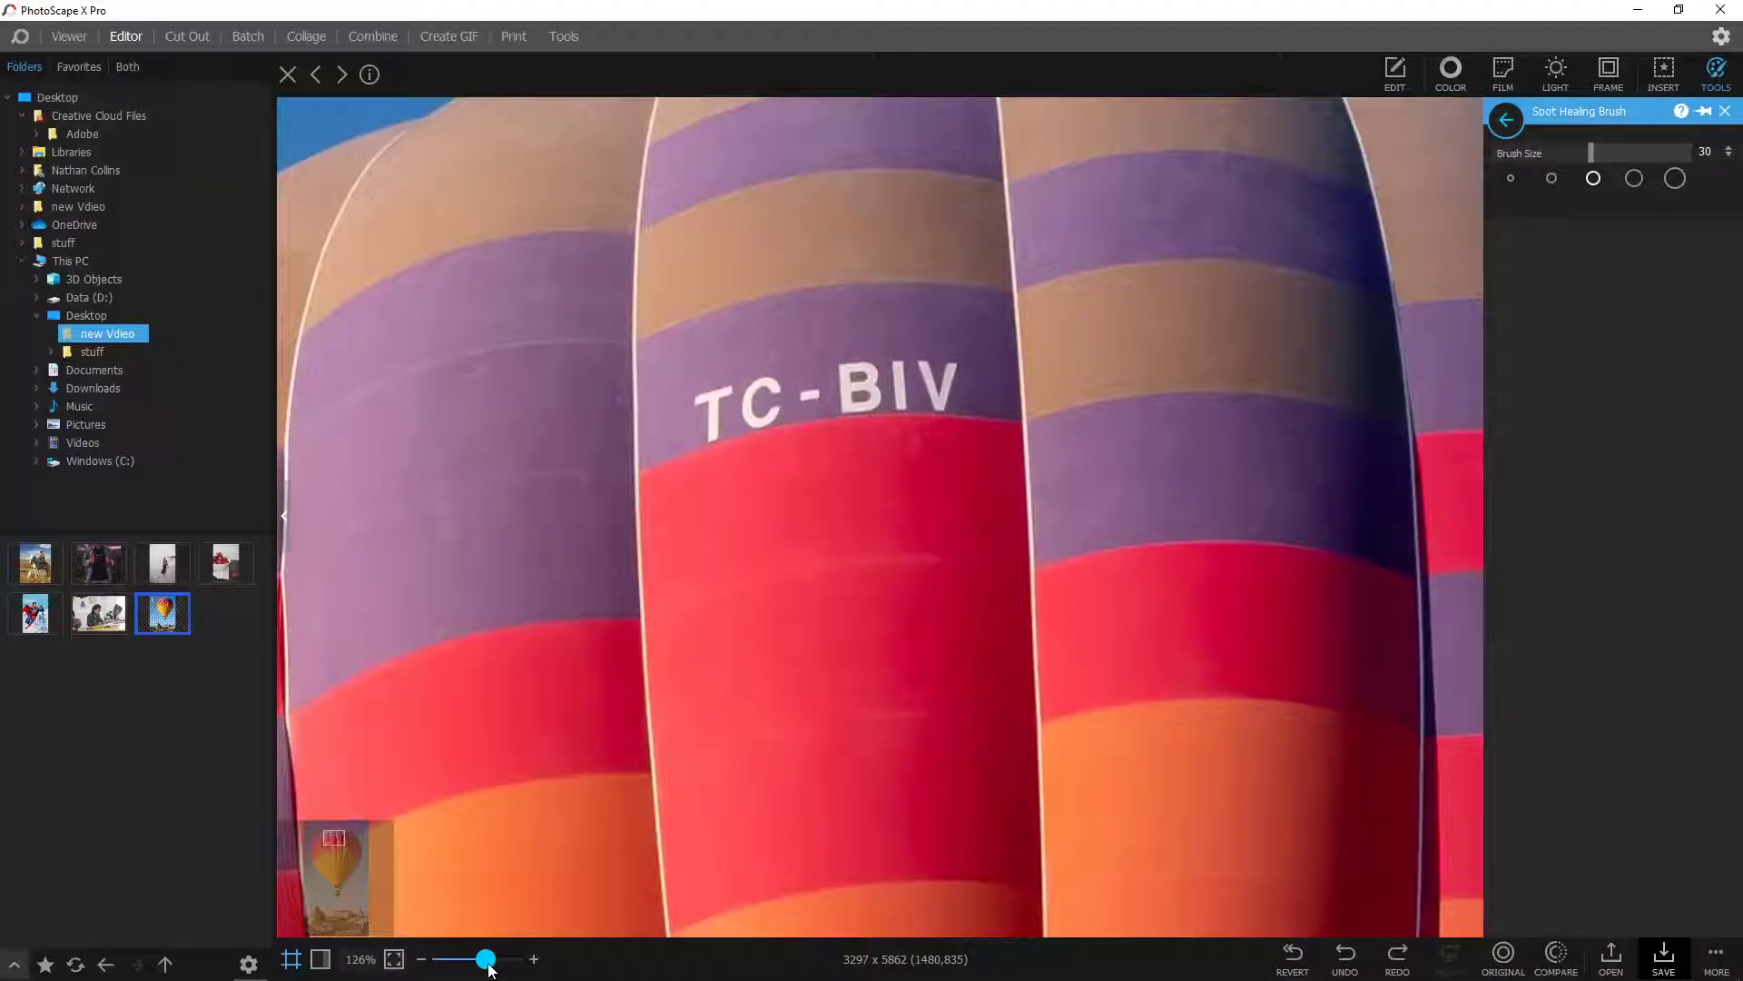
Remove the TC-BIV lettering bit by bit with the Spot Healing Brush at 200% zoom
left_click_drag(486, 959, 512, 958)
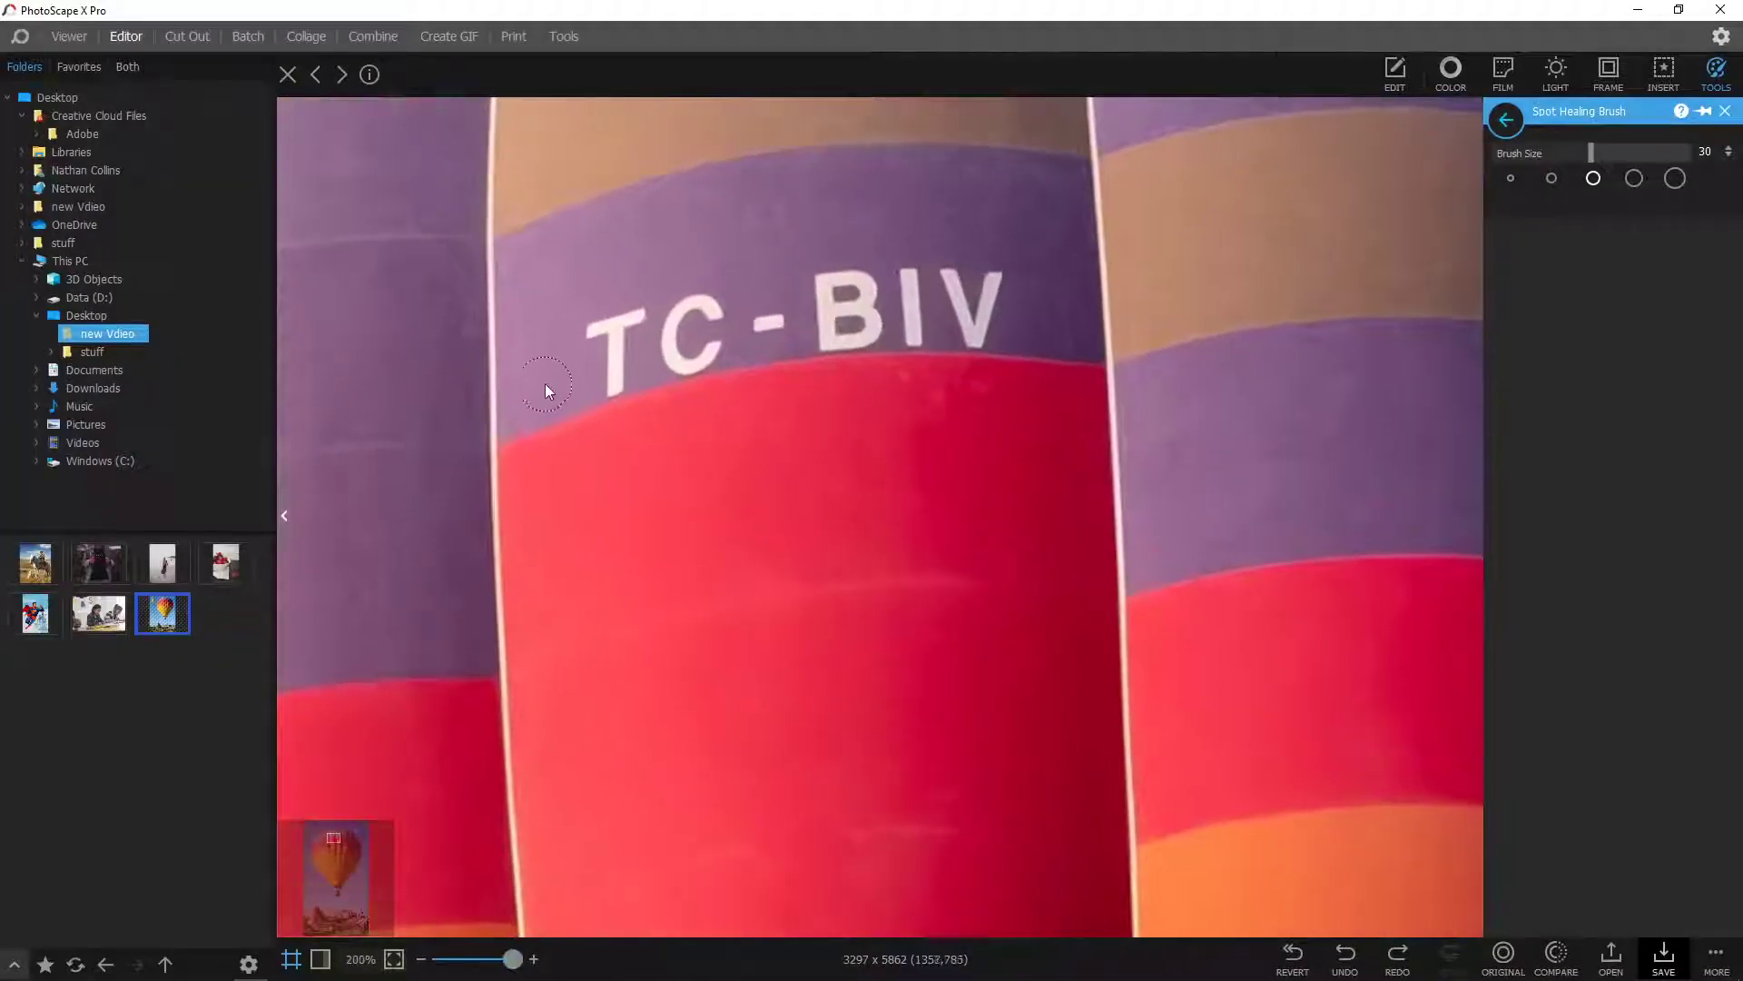
left_click_drag(590, 335, 634, 318)
left_click_drag(617, 398, 617, 404)
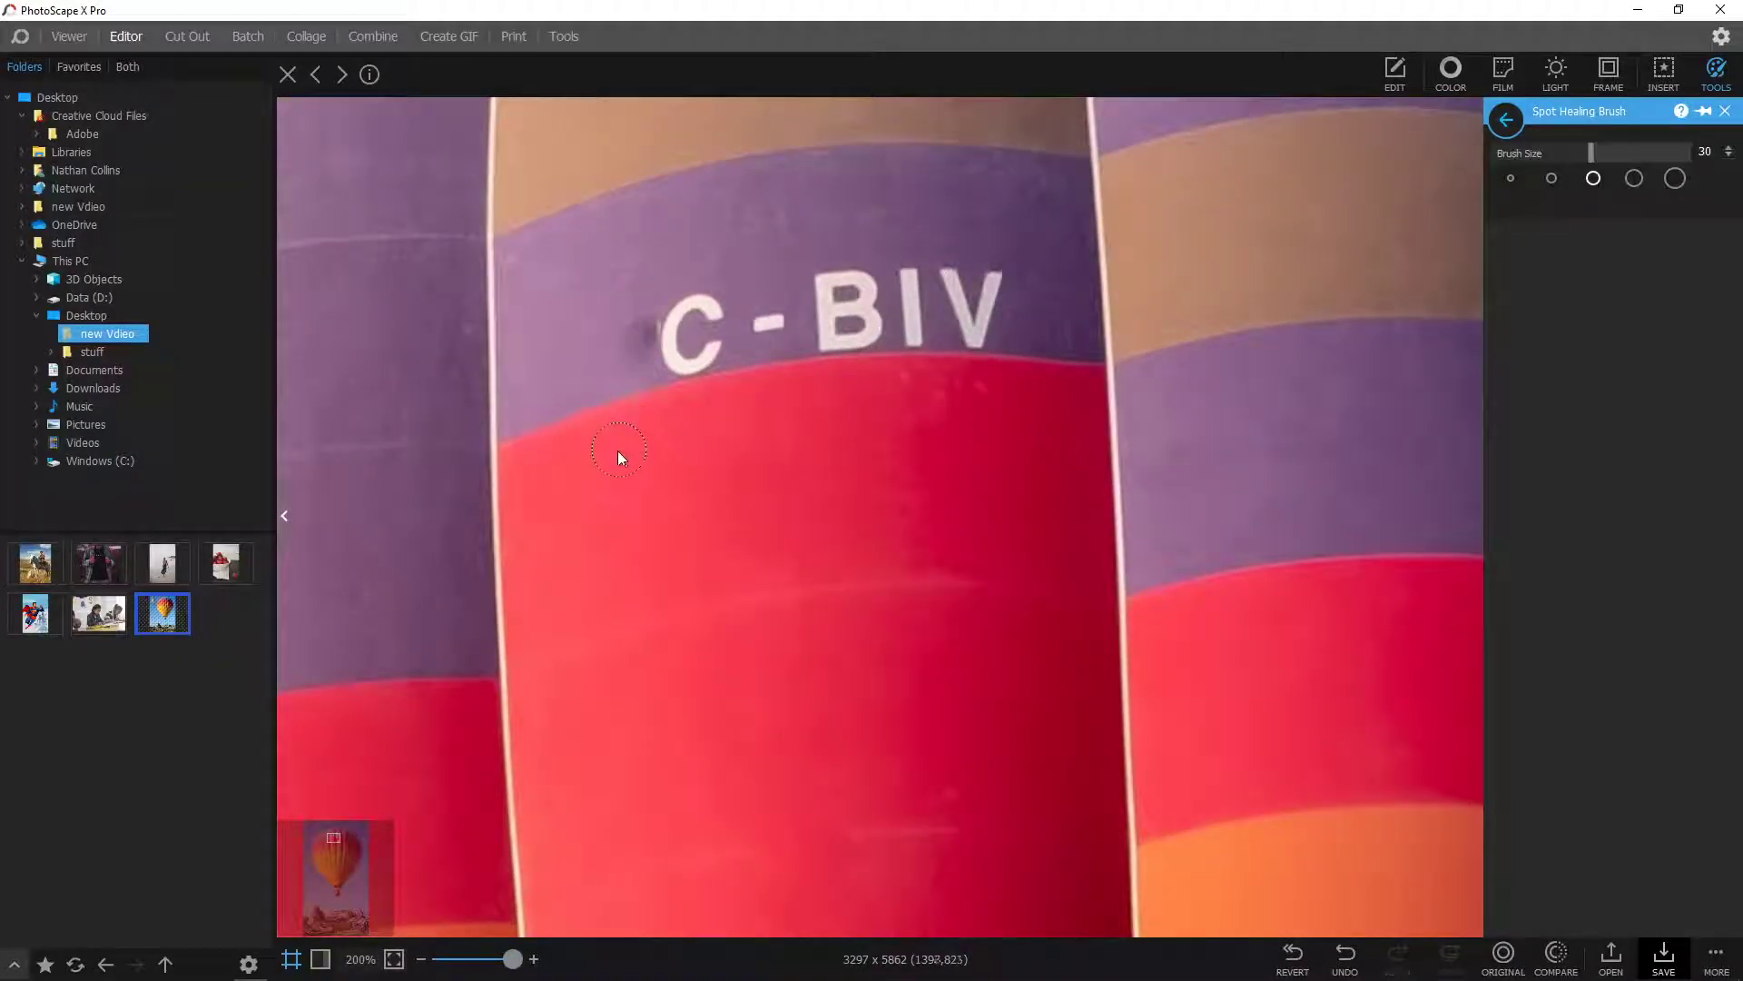
left_click_drag(647, 340, 648, 342)
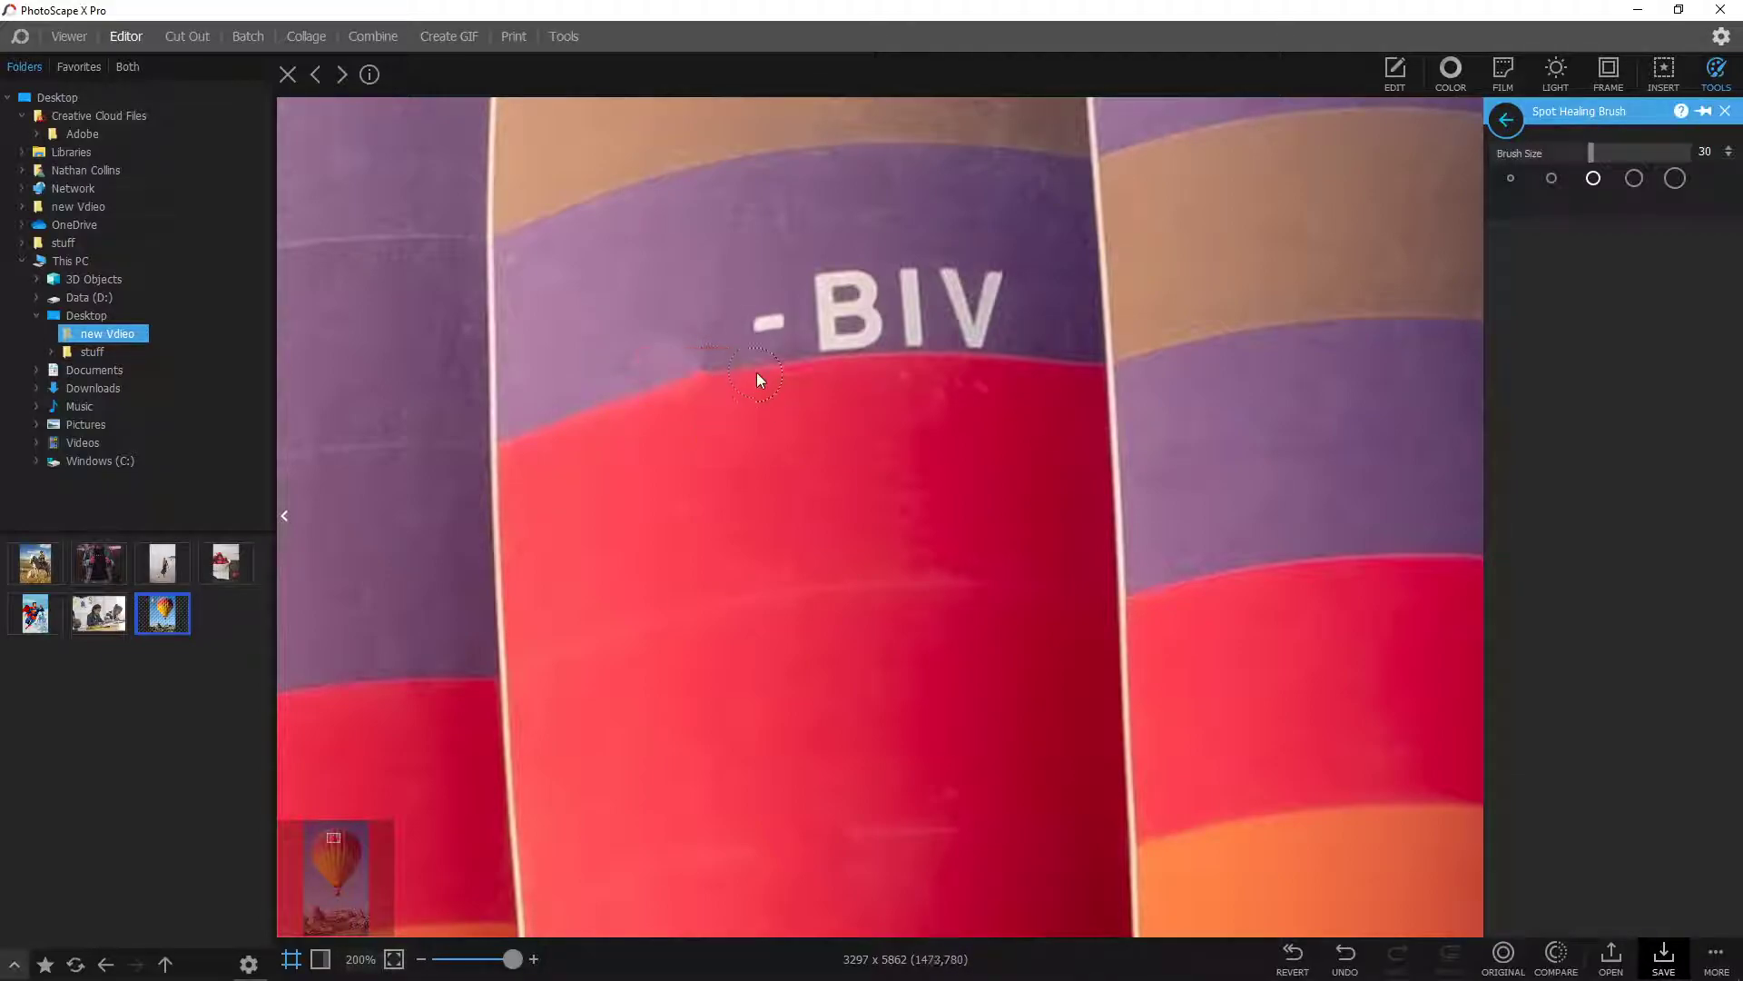
left_click(759, 325)
mouse_move(874, 320)
left_mouse_down()
mouse_move(821, 286)
mouse_move(887, 337)
mouse_move(913, 310)
mouse_move(902, 295)
mouse_move(858, 324)
mouse_move(889, 280)
mouse_move(906, 350)
mouse_move(892, 346)
mouse_move(945, 290)
mouse_move(972, 347)
mouse_move(995, 285)
left_mouse_up()
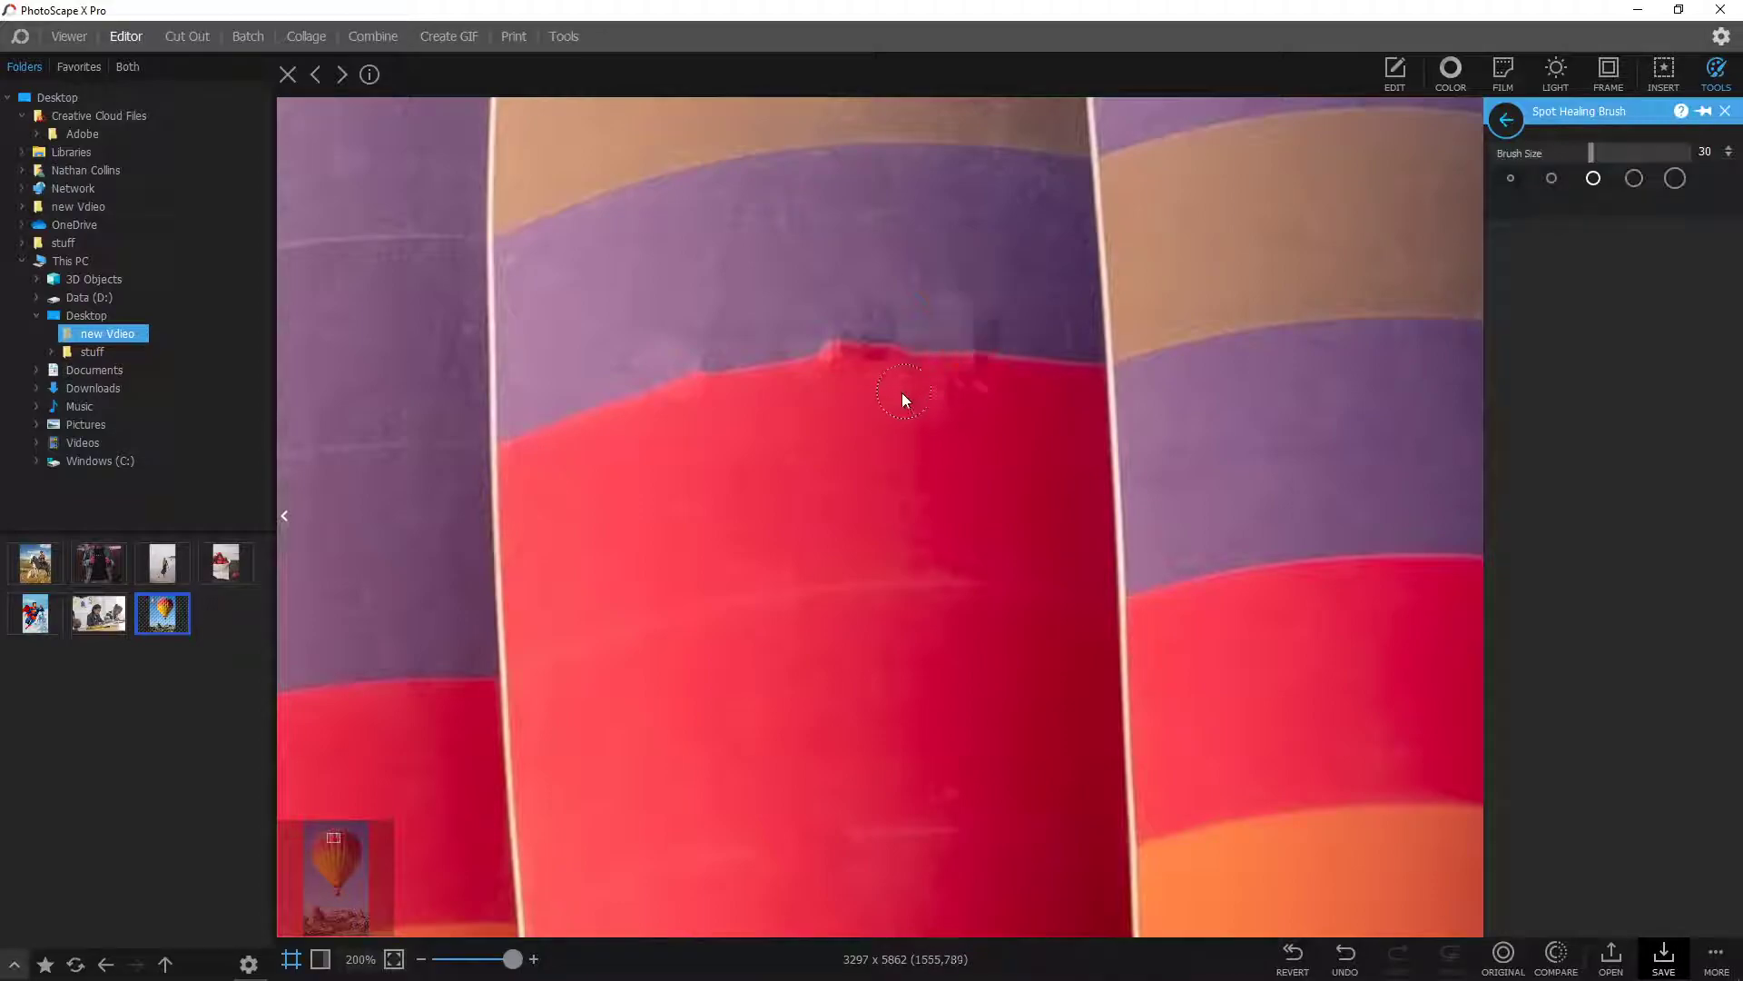
Try to smooth the uneven purple-red edge left by the lettering with the Spot Healing Brush, and review the area
left_click_drag(677, 378, 859, 354)
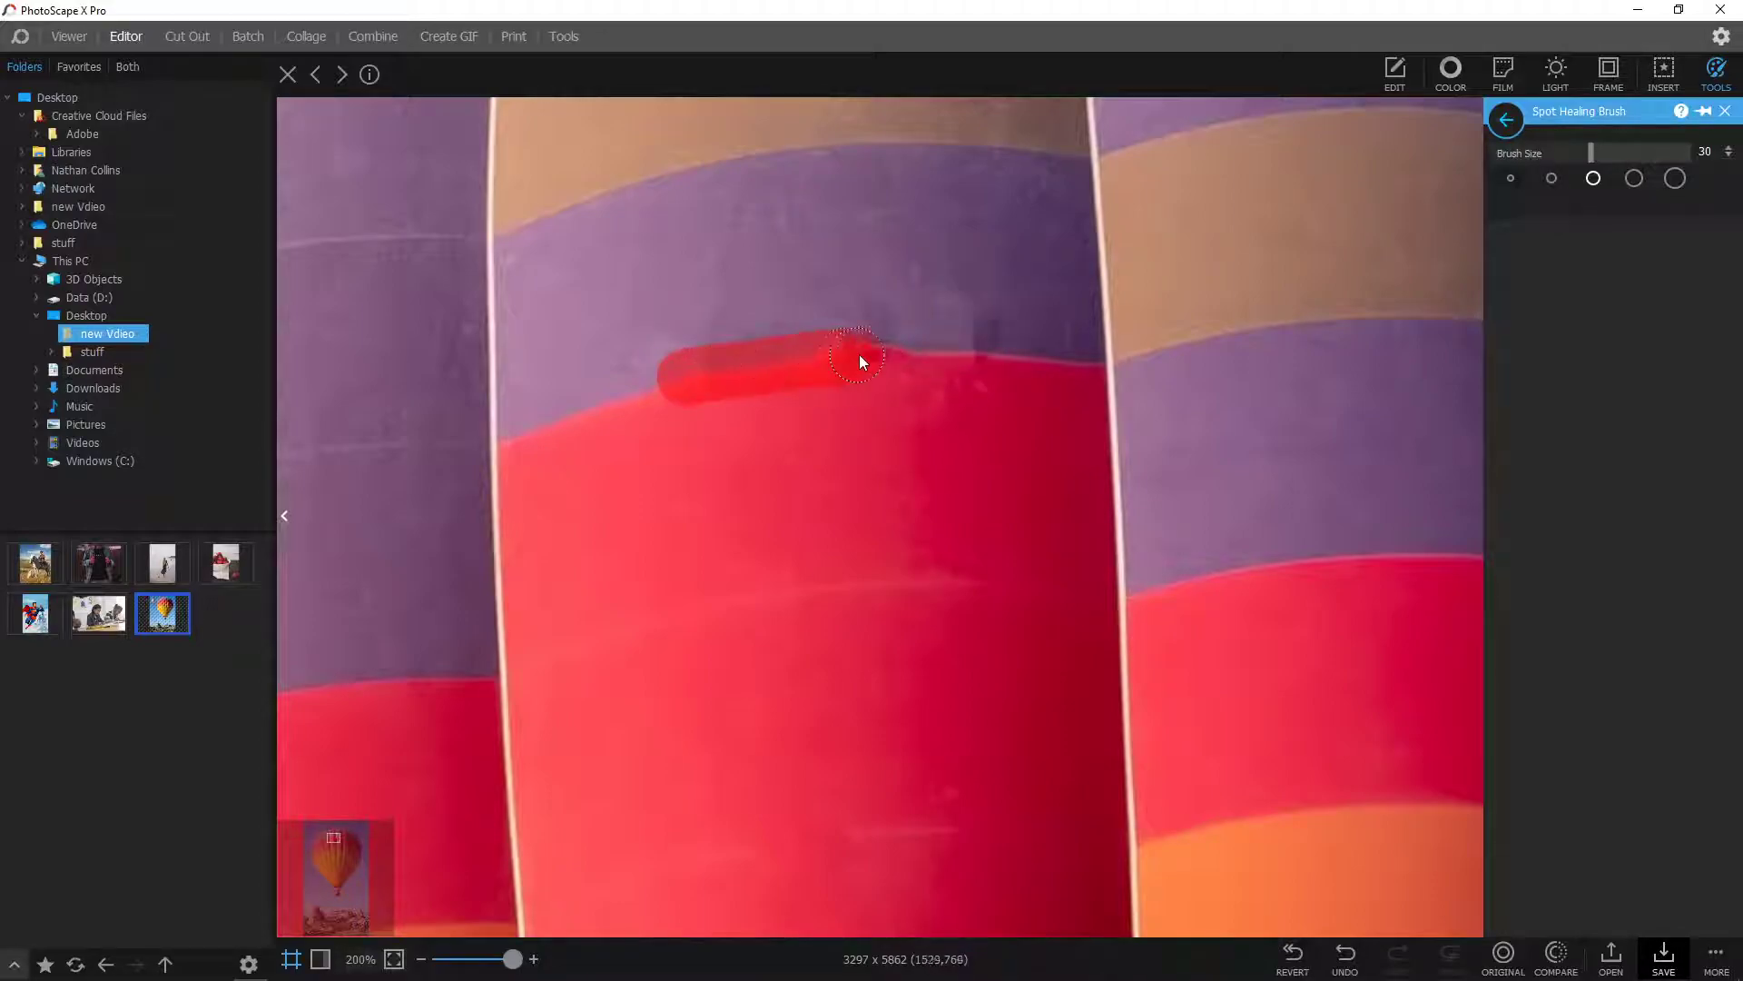
left_click_drag(973, 346, 975, 347)
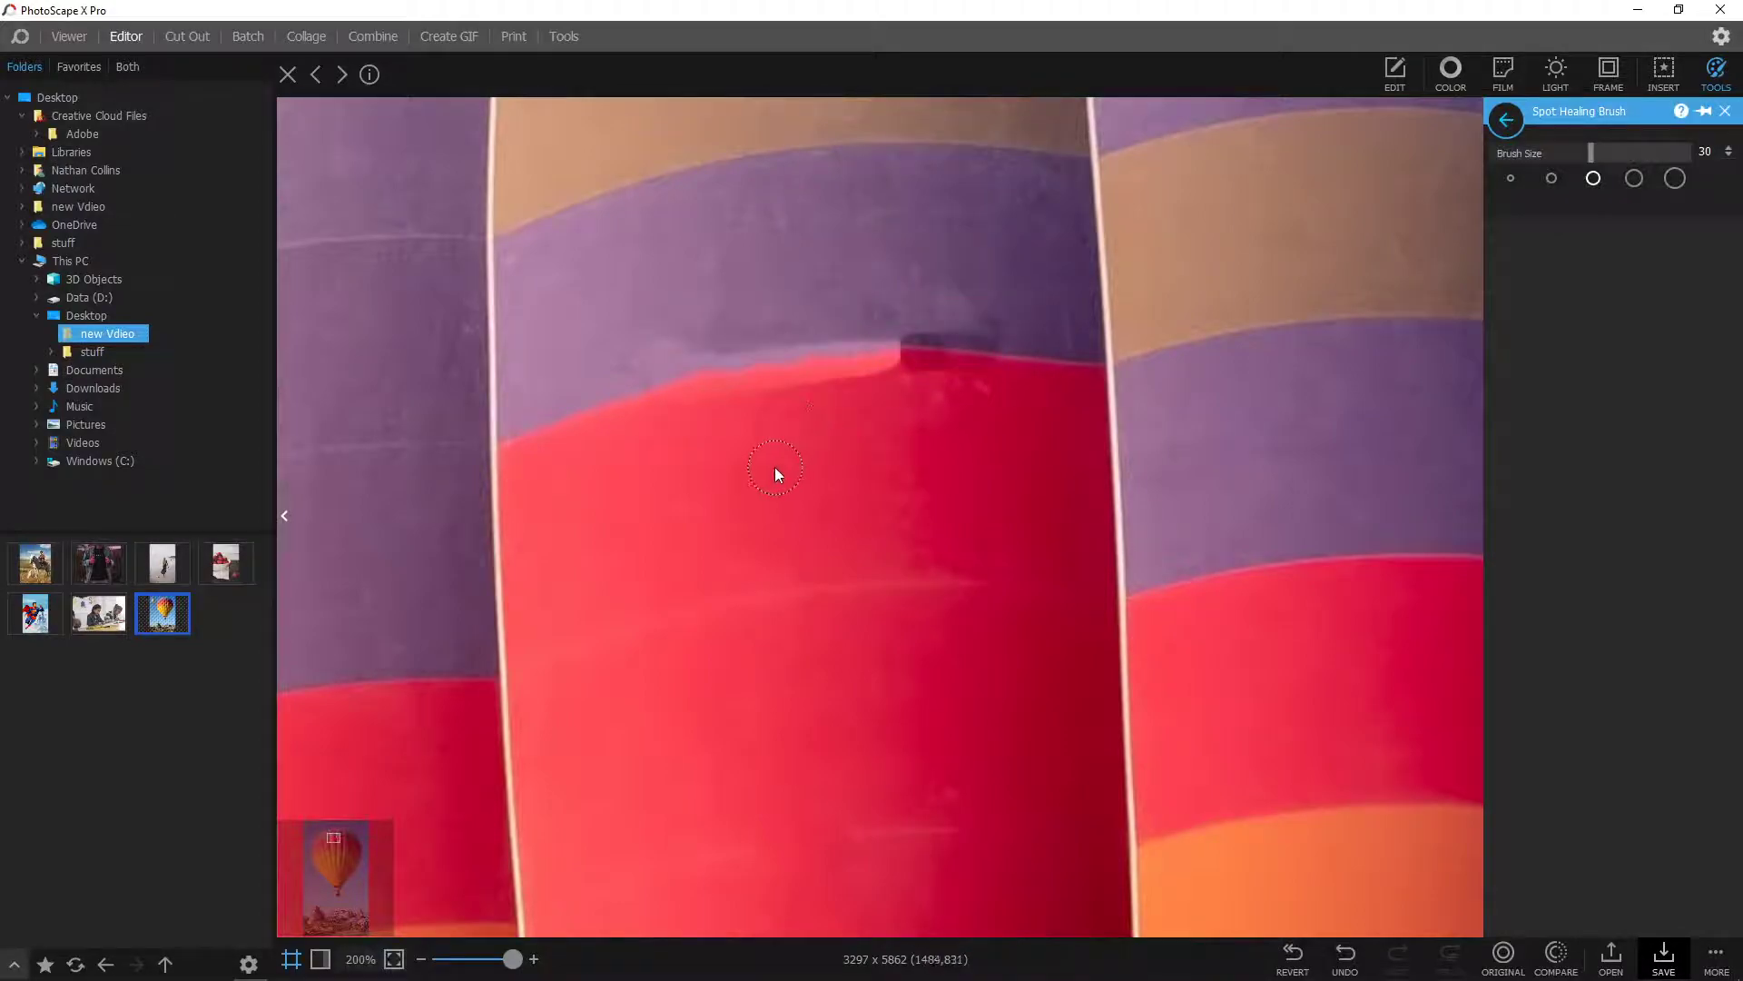
key("ctrl+z")
mouse_move(852, 345)
left_mouse_down()
mouse_move(828, 351)
mouse_move(899, 350)
left_mouse_up()
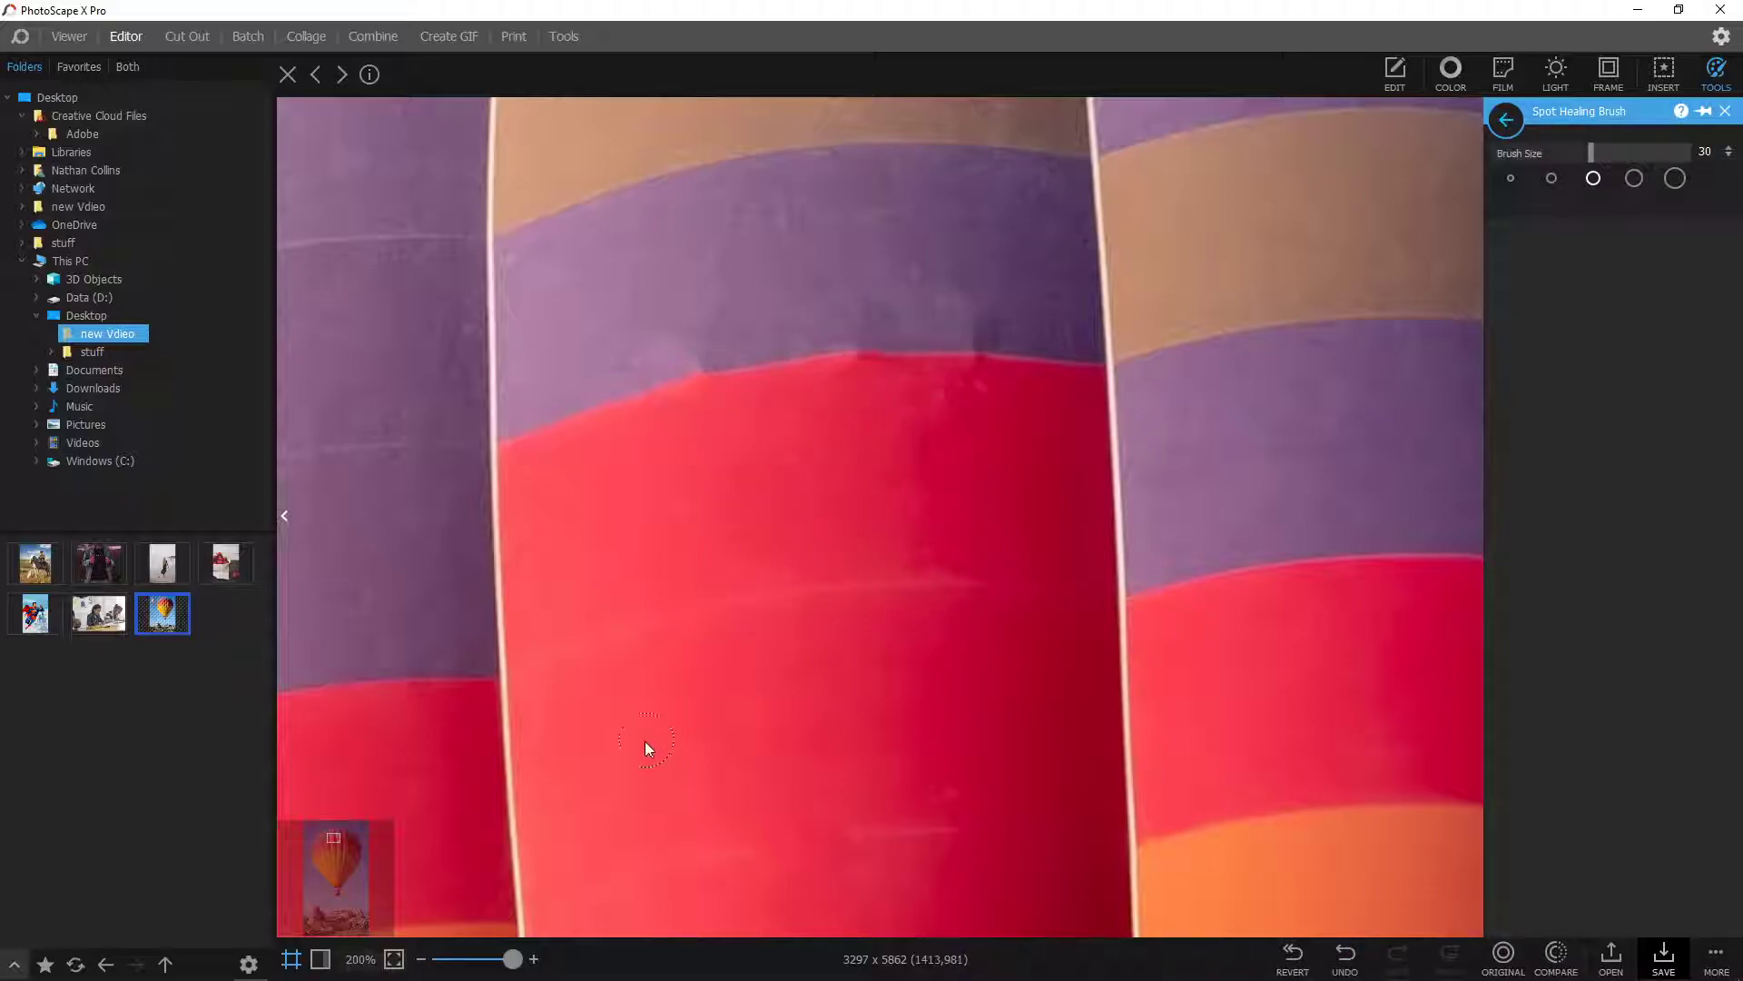
left_click_drag(512, 959, 444, 960)
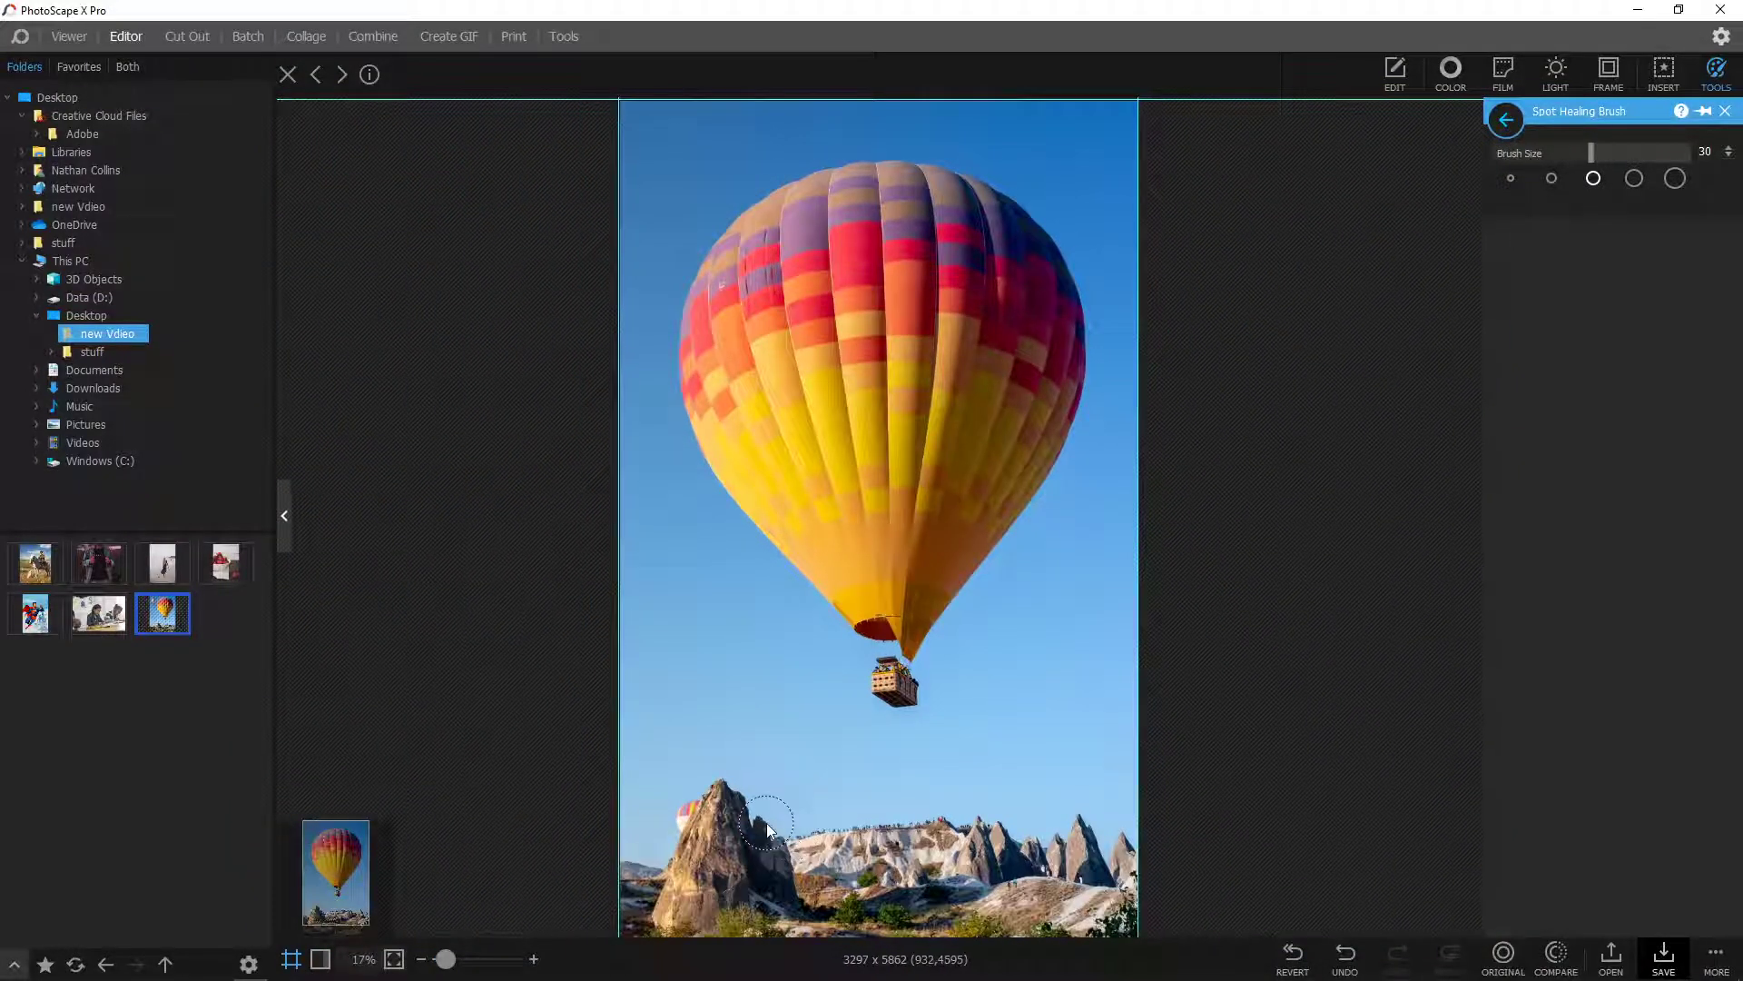
left_click(464, 960)
left_click_drag(467, 961, 510, 959)
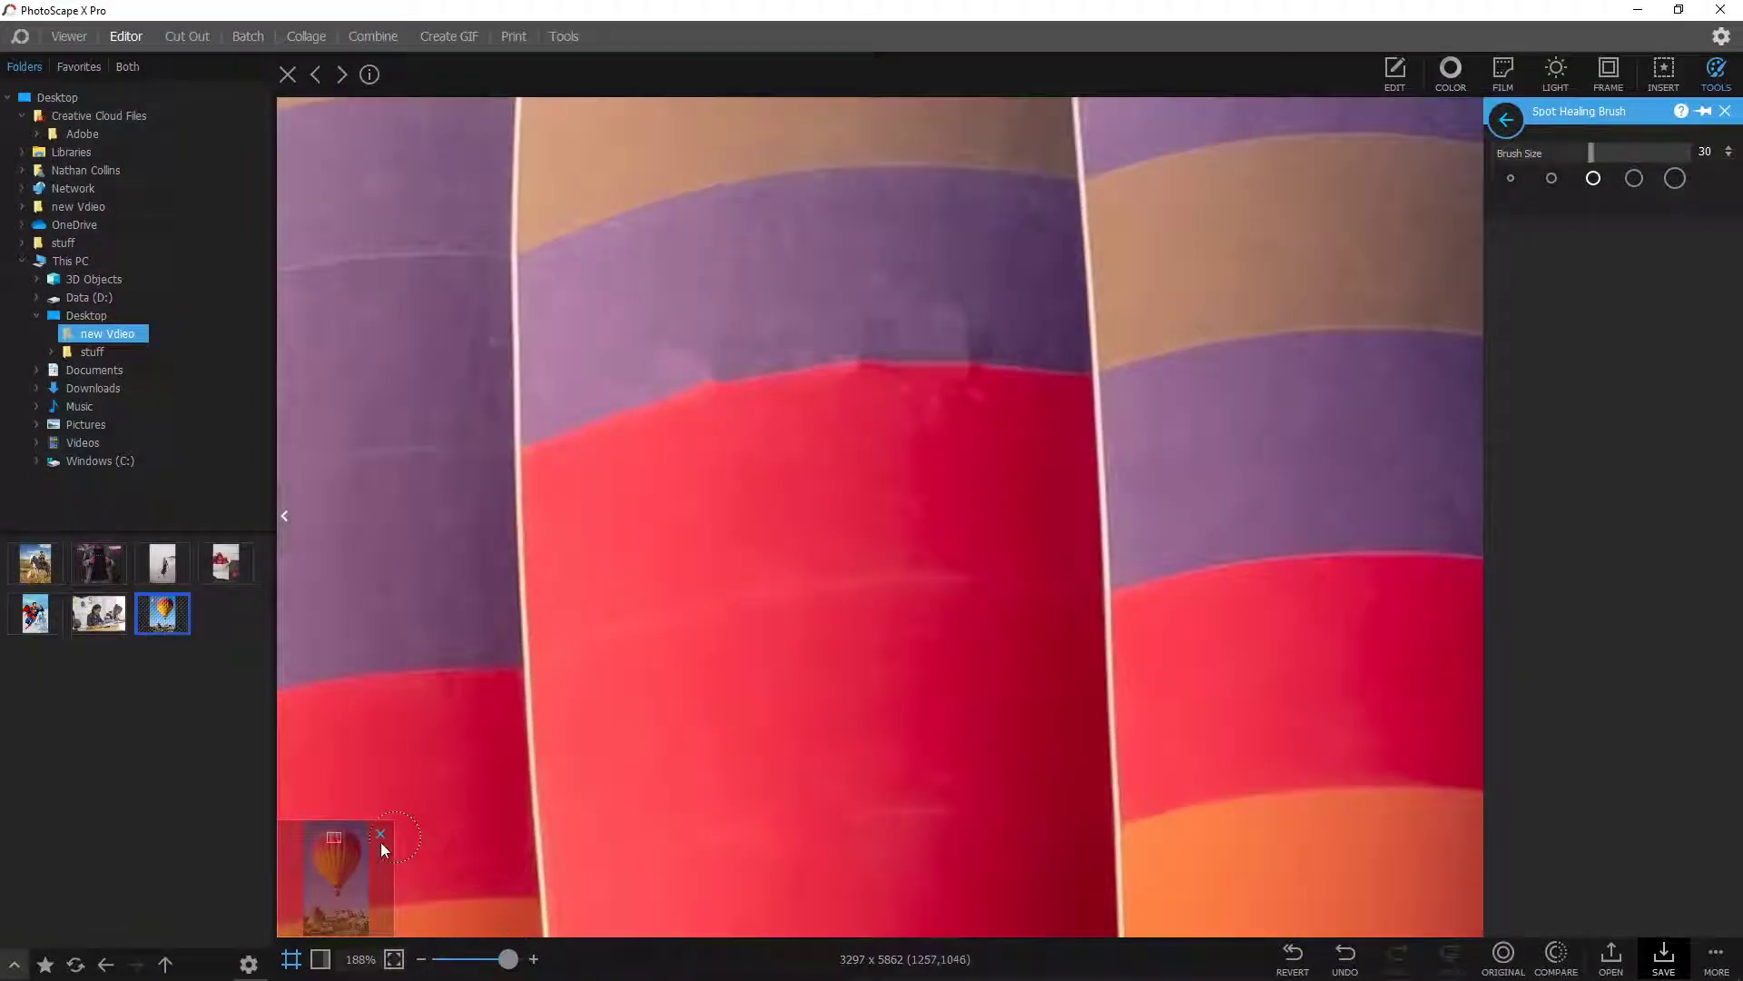
left_click_drag(335, 838, 331, 835)
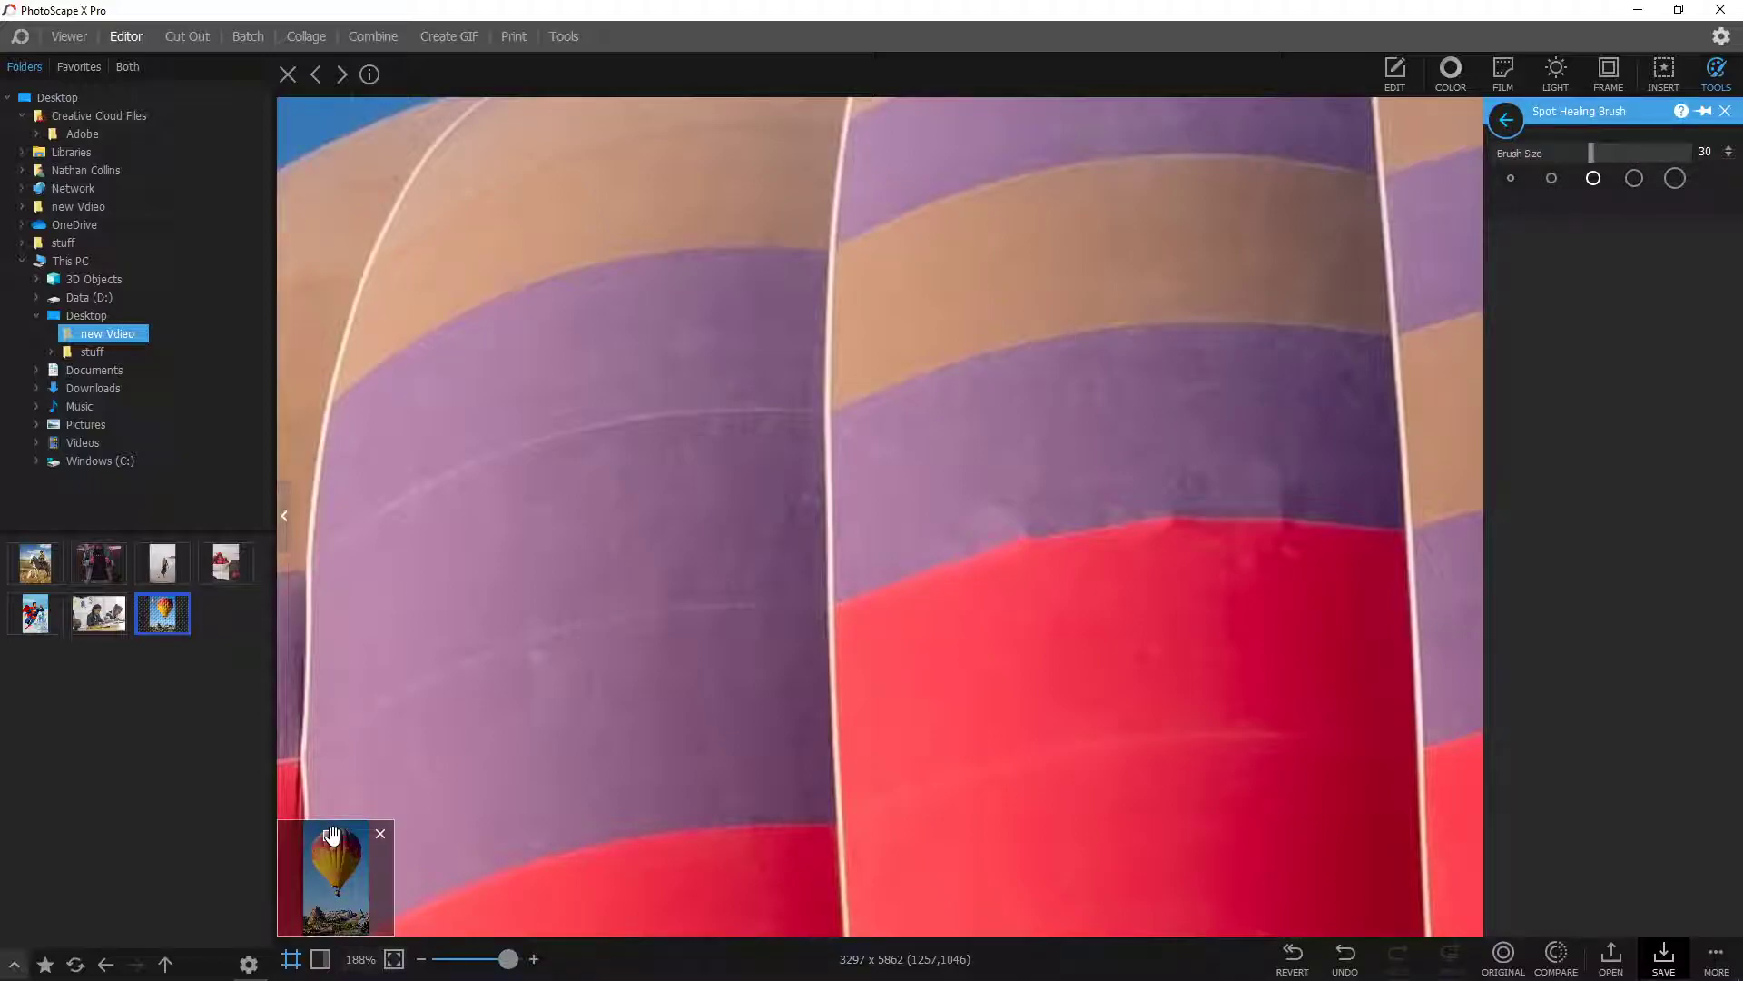
Switch from the Spot Healing Brush to the Clone Stamp tool
left_click(1725, 110)
left_click(1719, 82)
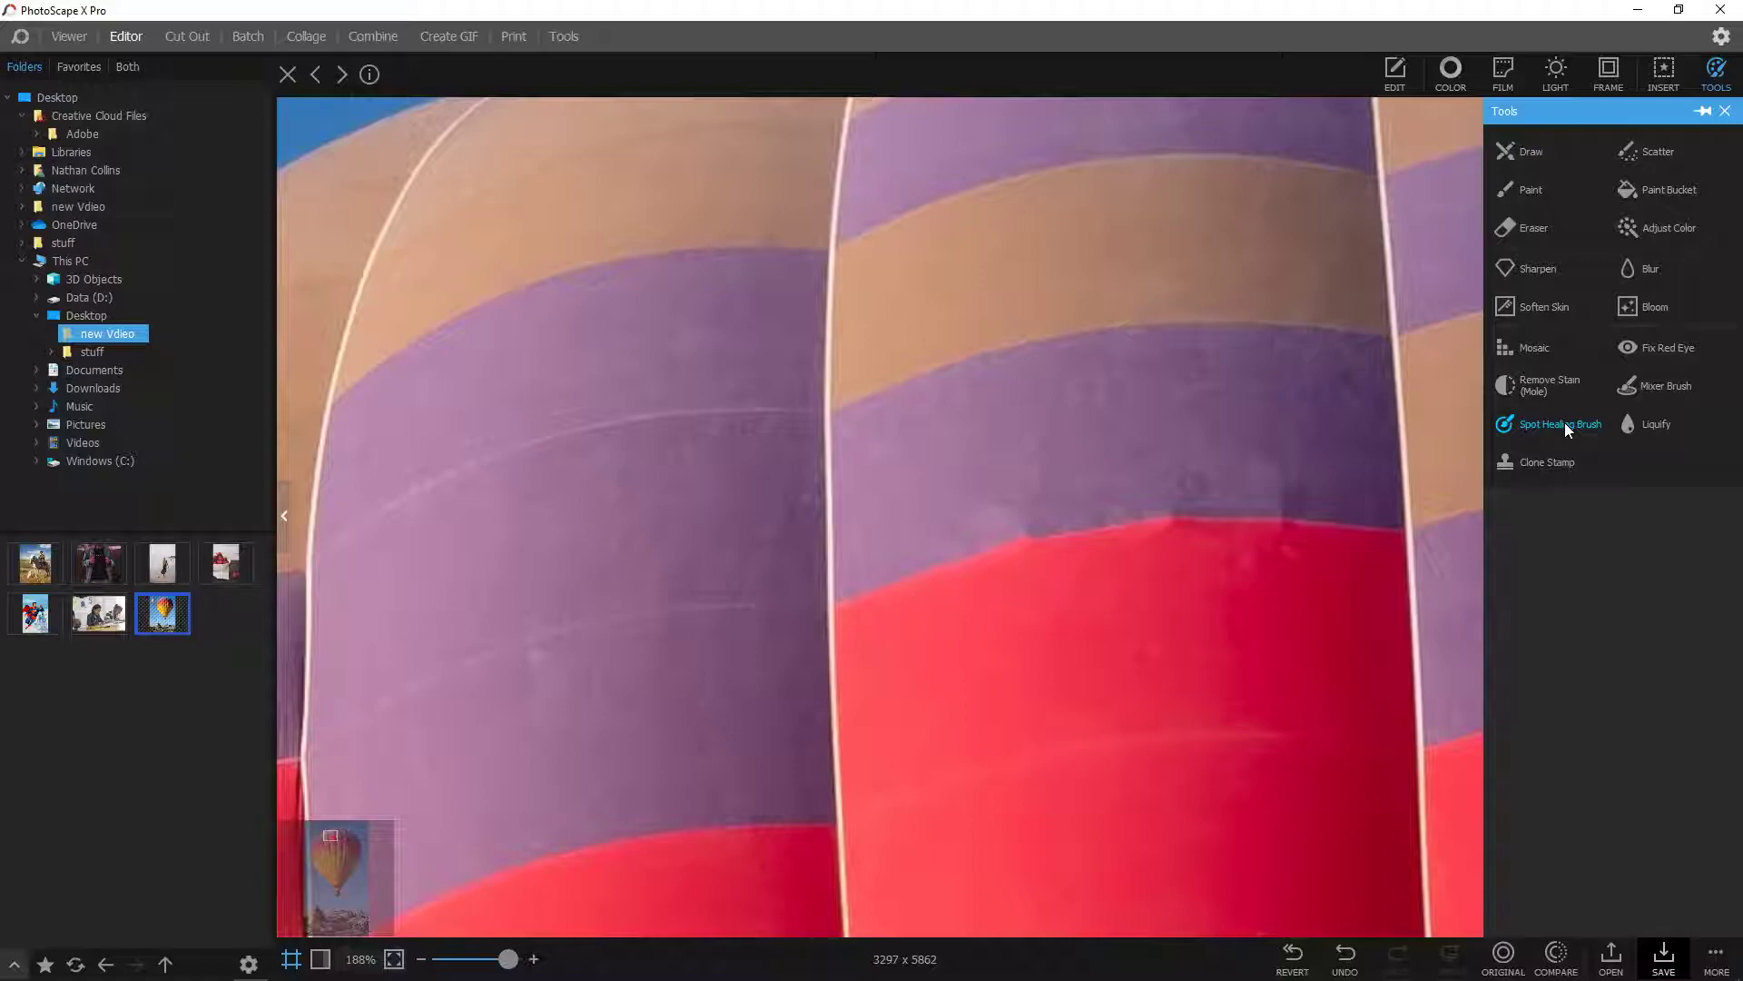
left_click(1538, 461)
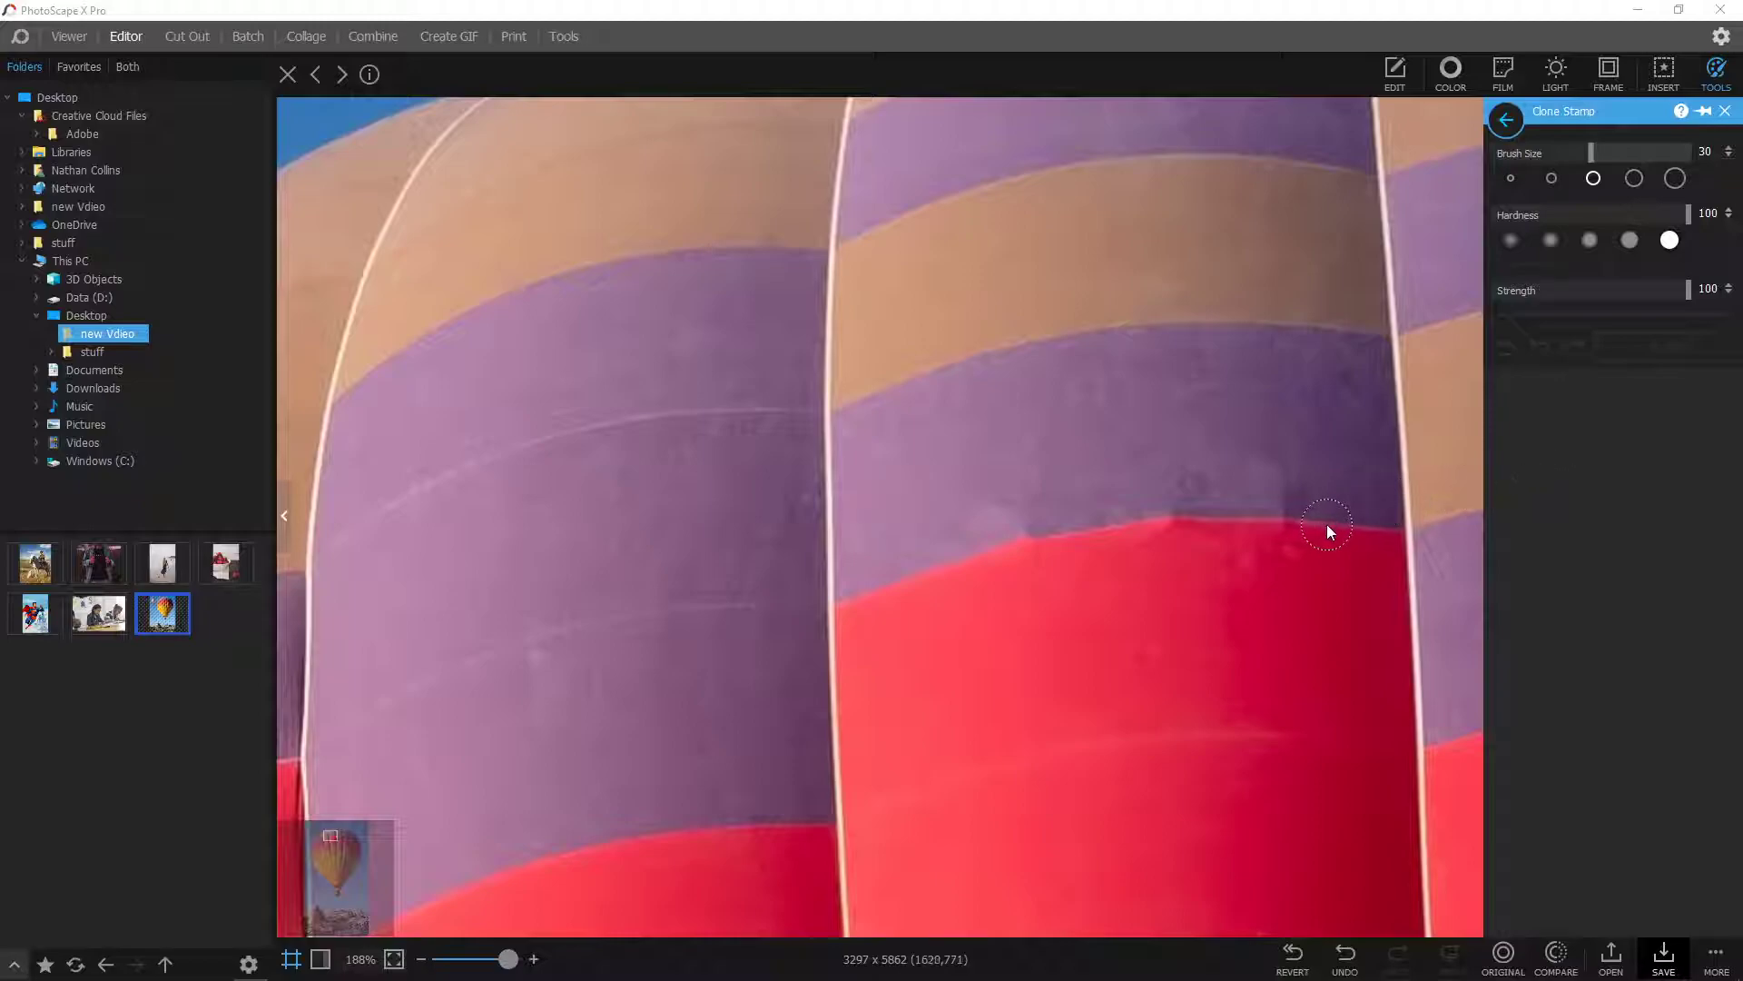
Undo the Spot Healing strokes one after another until the full TC-BIV lettering is restored
left_click(1347, 961)
left_click(1347, 961)
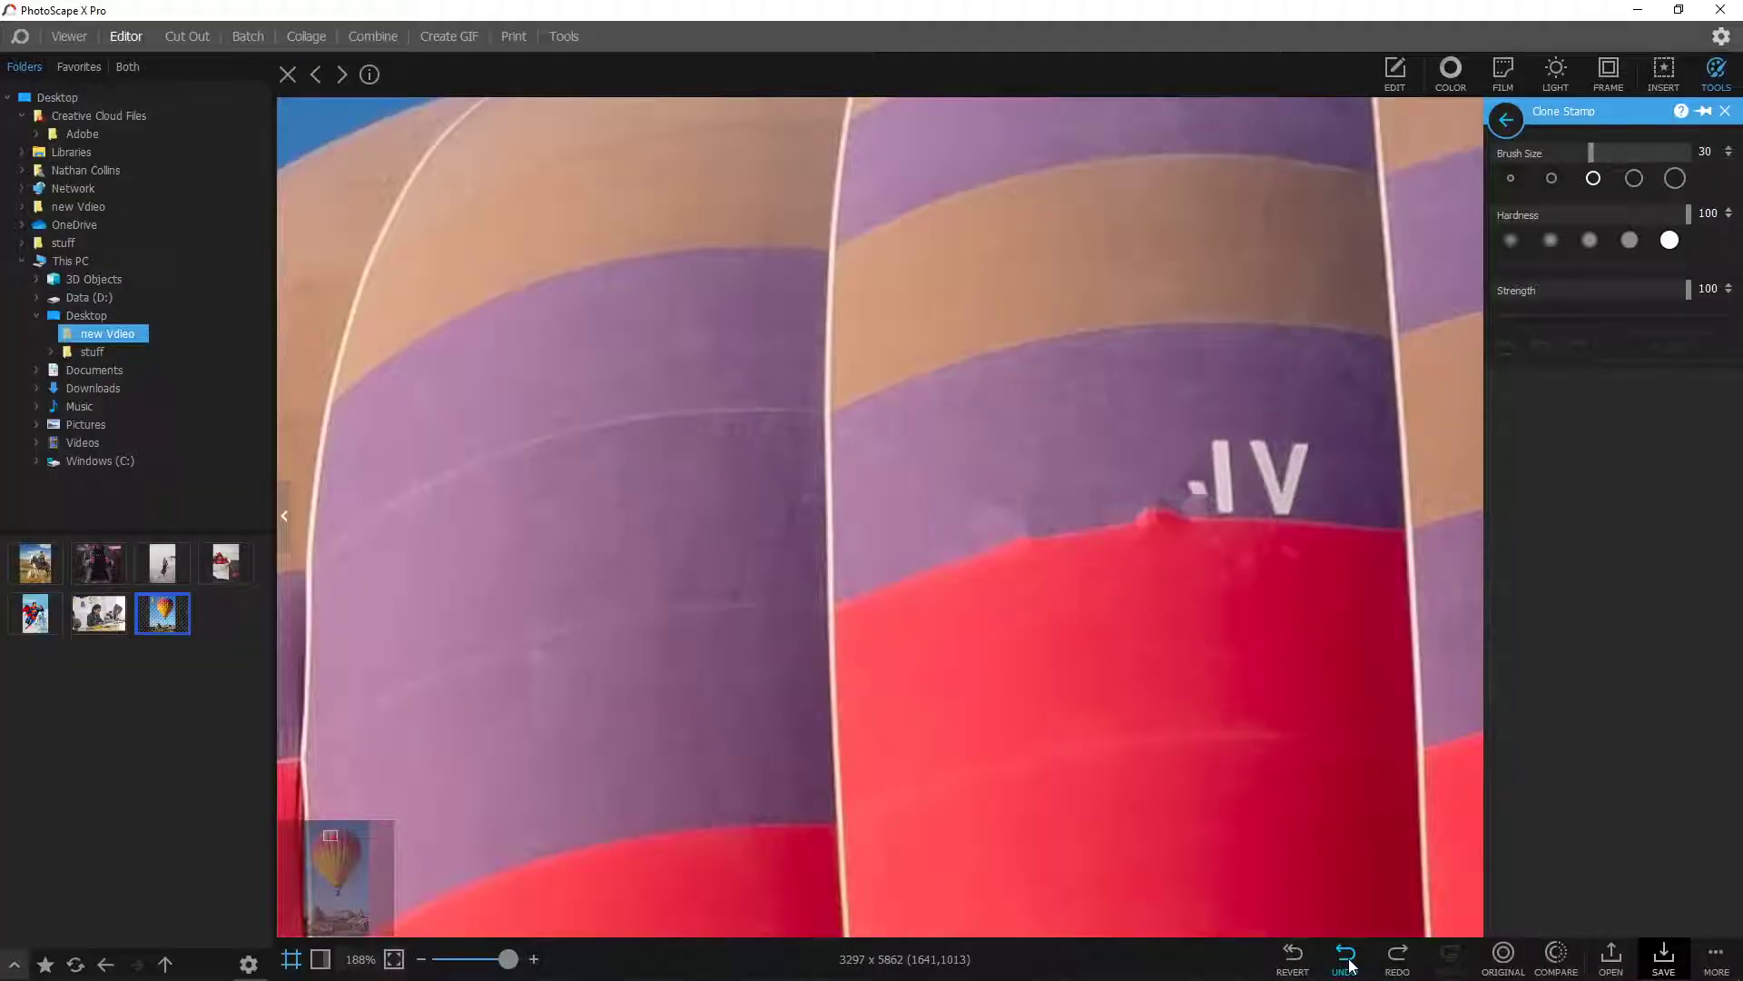
left_click(1347, 960)
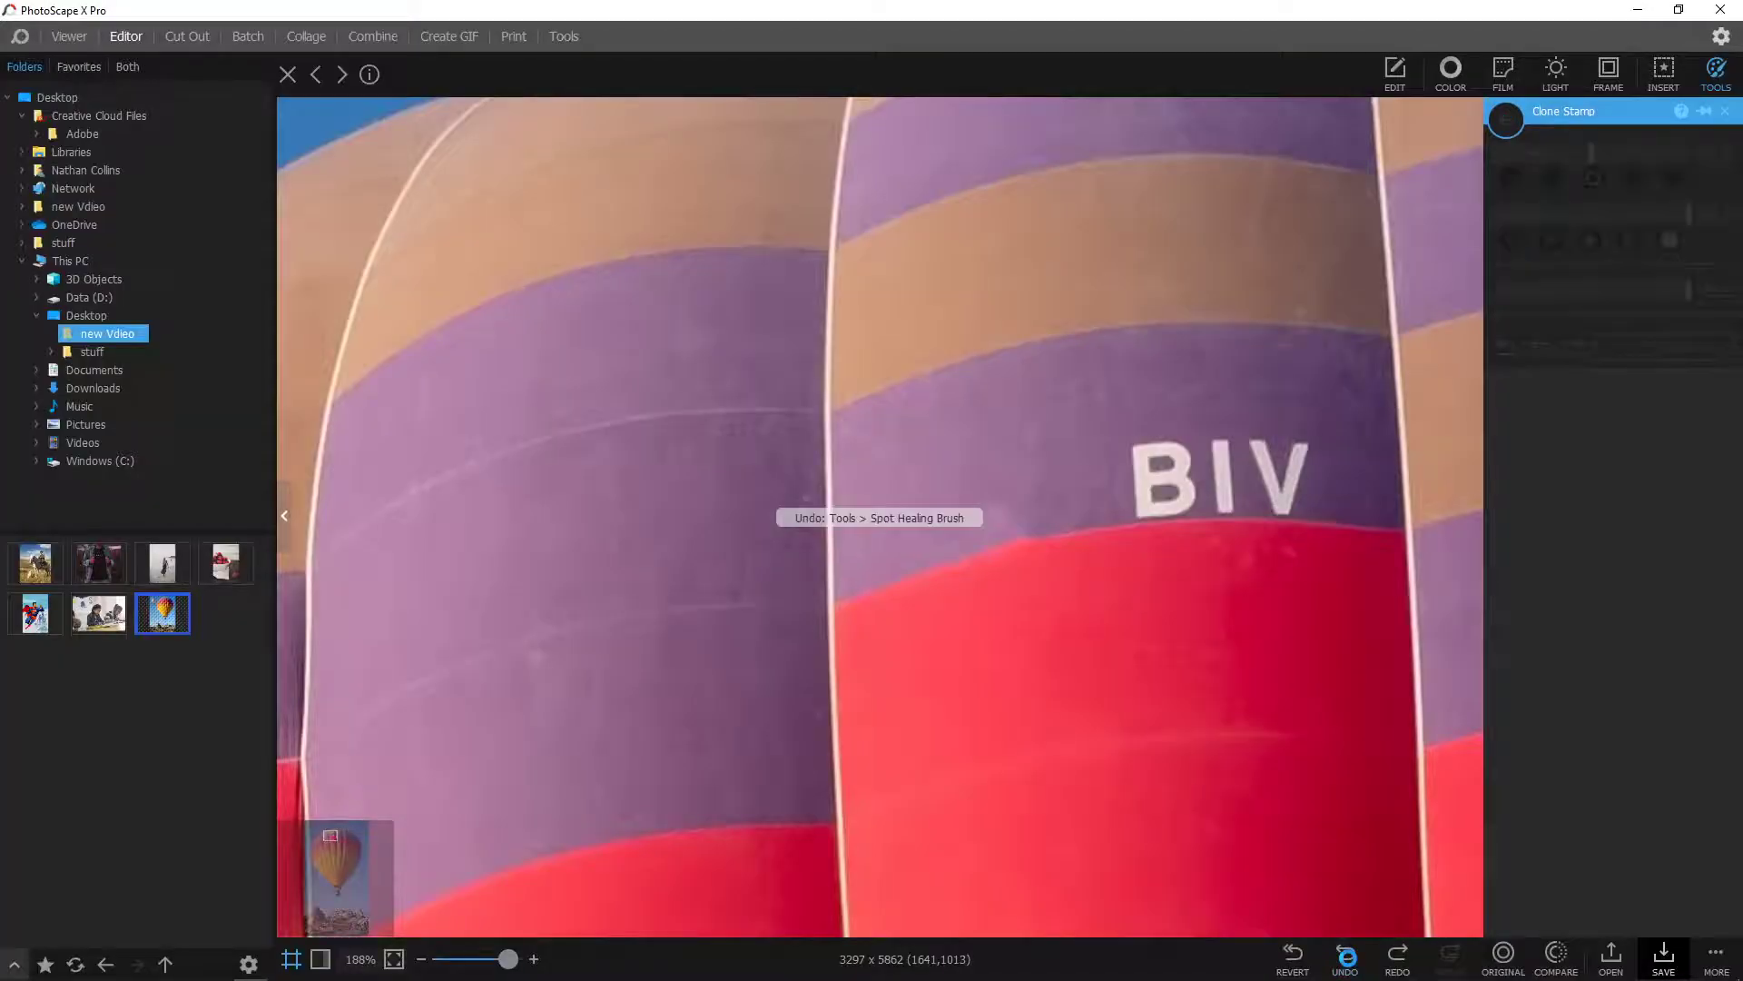
left_click(1348, 961)
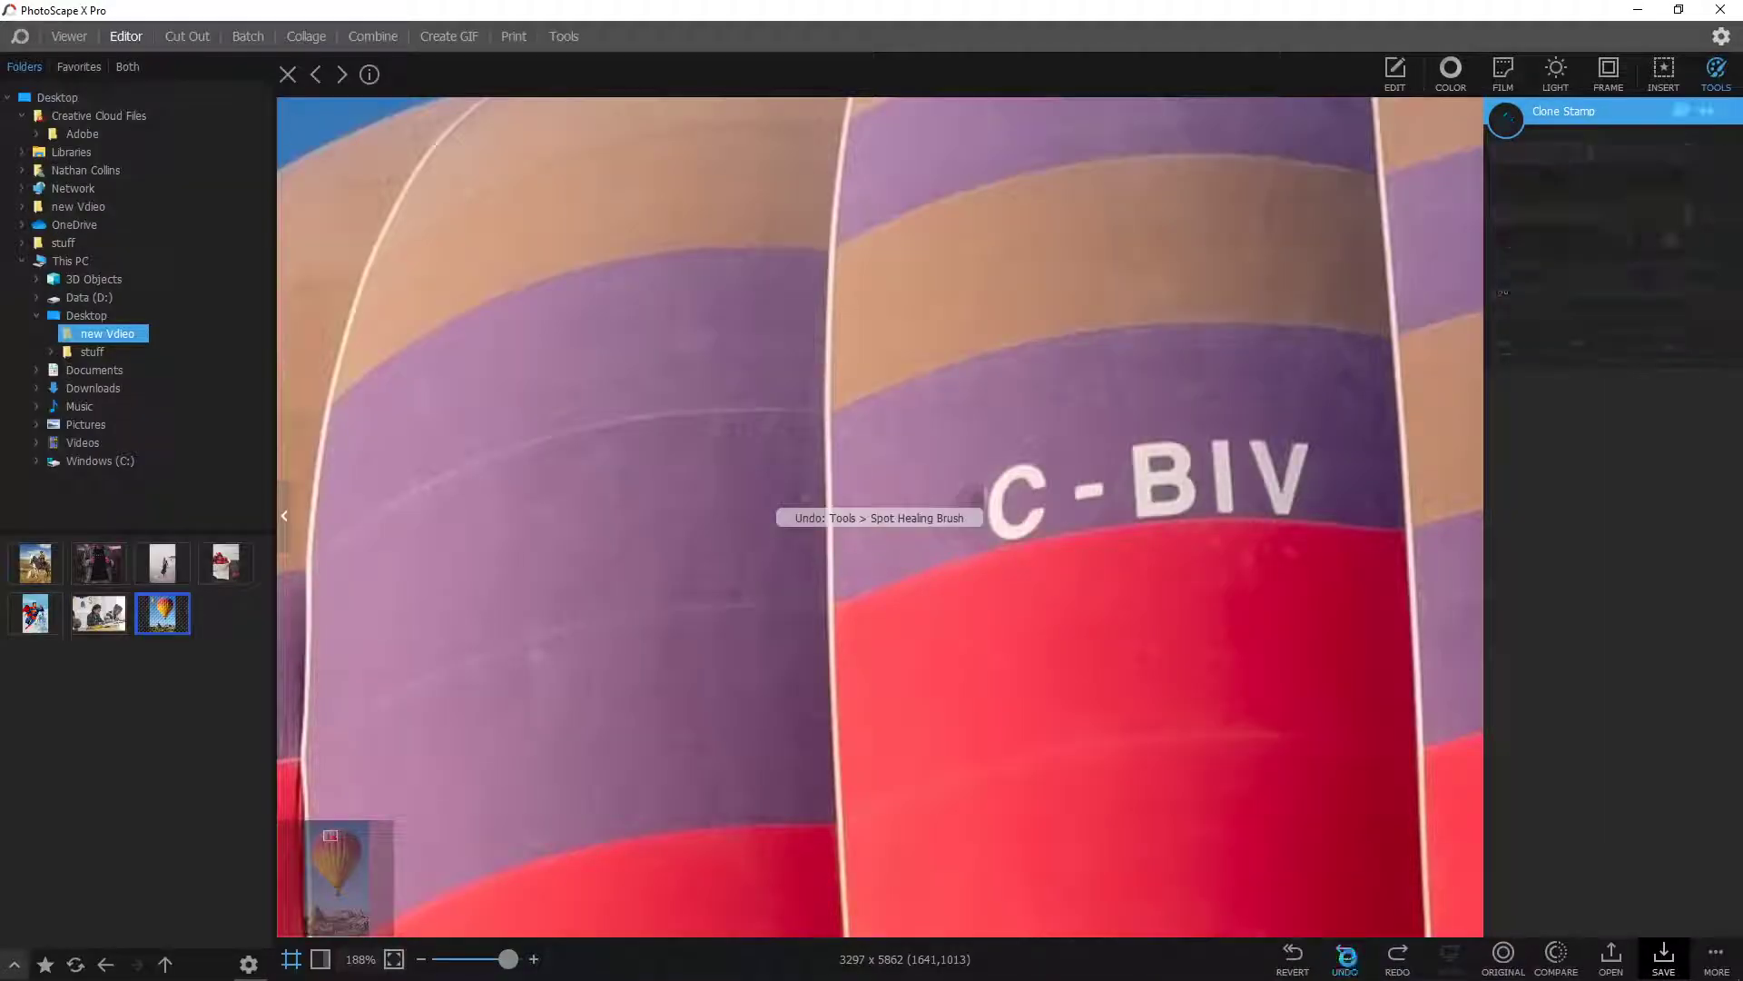
left_click(1347, 960)
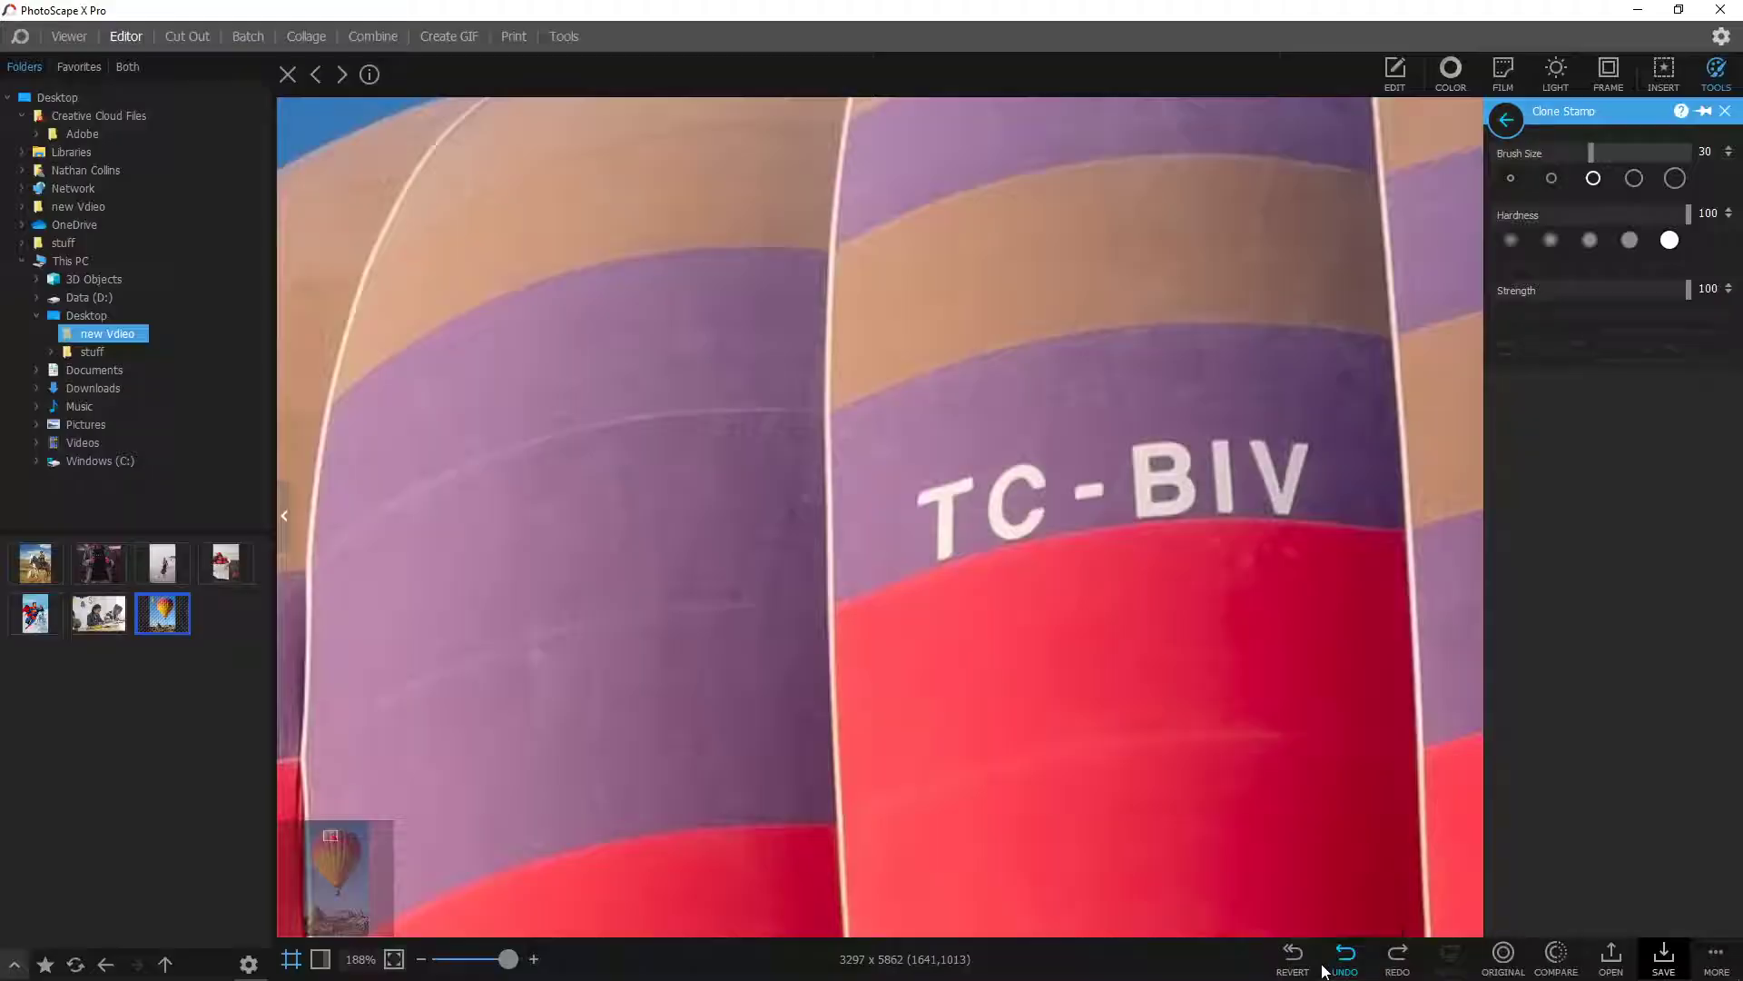
Try to cover the BIV letters and the T with cloned purple fabric using the Clone Stamp, undoing the strokes
left_click_drag(331, 834, 334, 833)
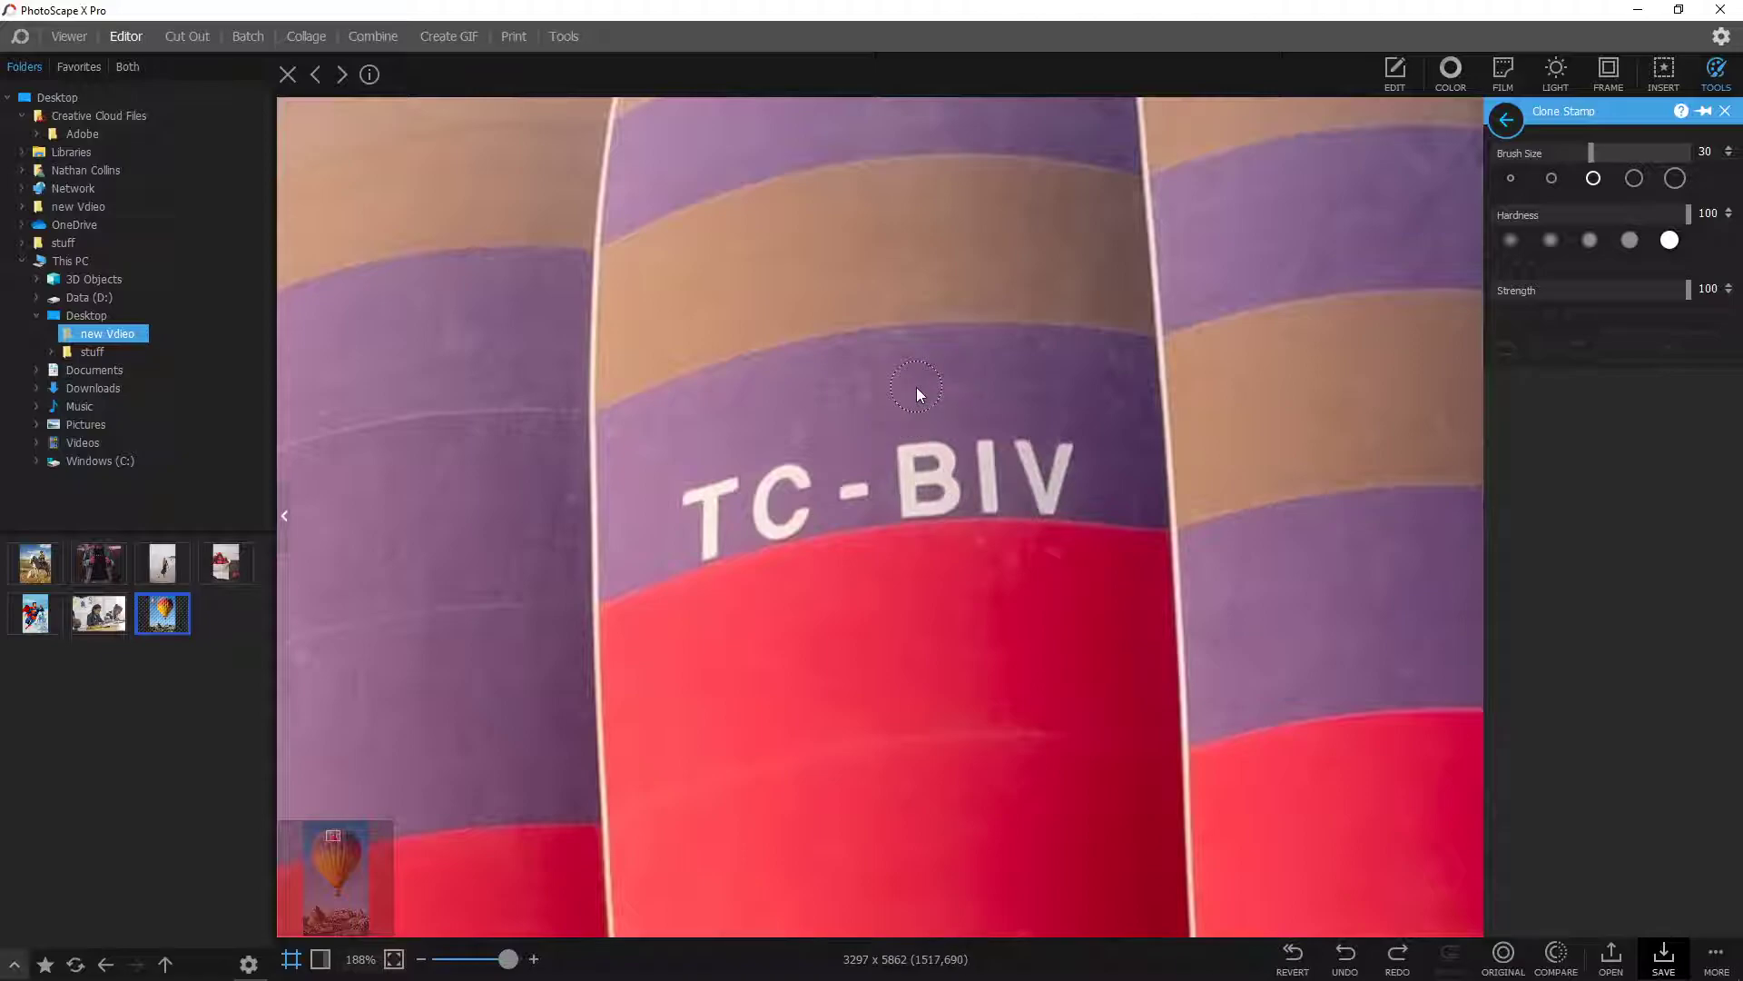
left_click_drag(923, 456, 1056, 451)
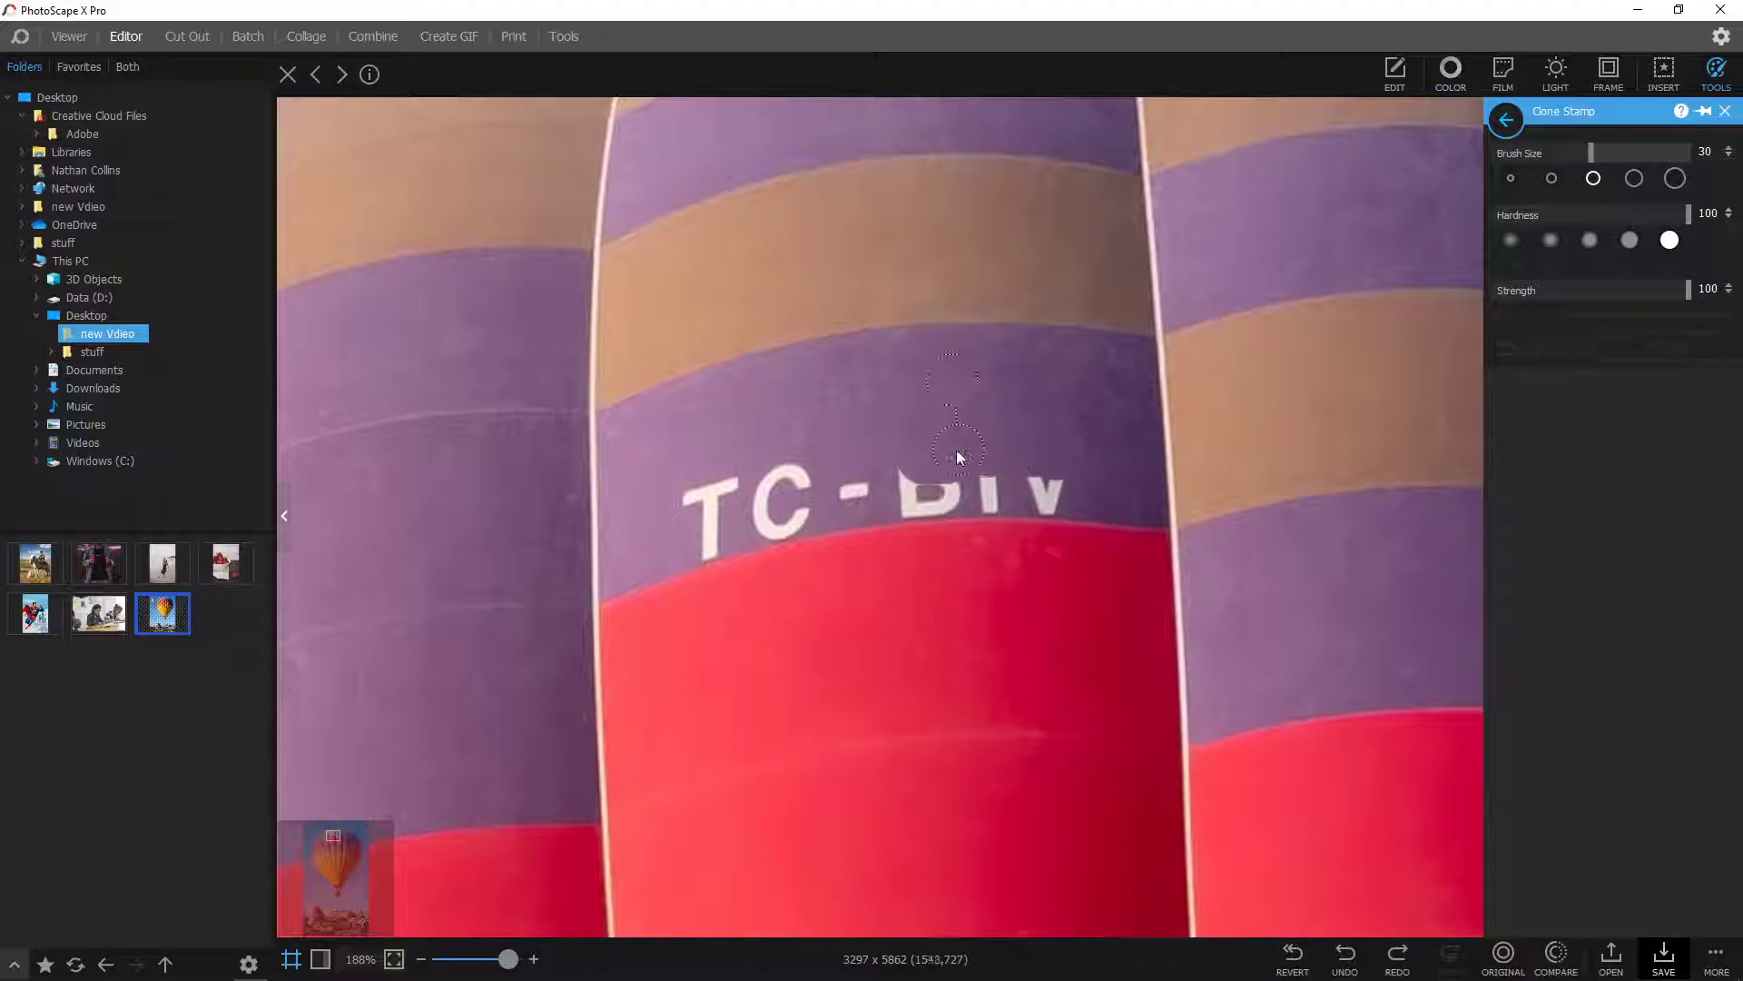
mouse_move(713, 493)
left_mouse_down()
mouse_move(775, 502)
mouse_move(707, 521)
mouse_move(694, 489)
mouse_move(710, 536)
left_mouse_up()
key("ctrl+z")
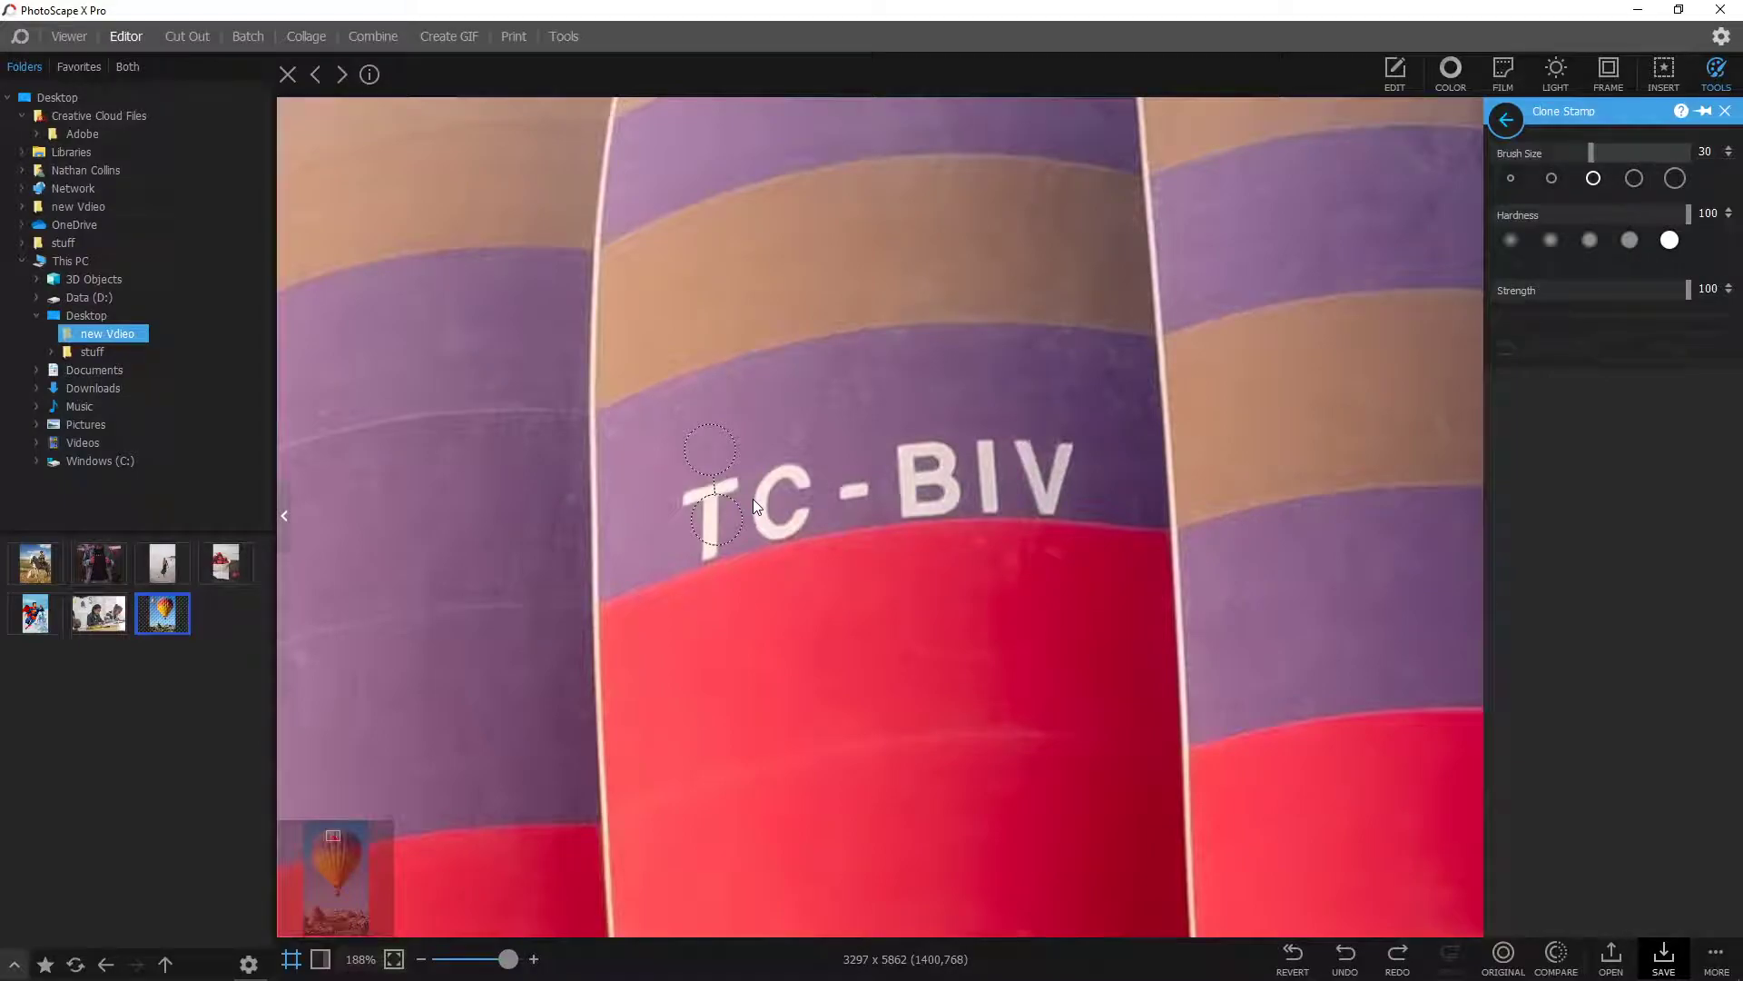
mouse_move(696, 493)
left_mouse_down()
mouse_move(723, 492)
mouse_move(701, 537)
left_mouse_up()
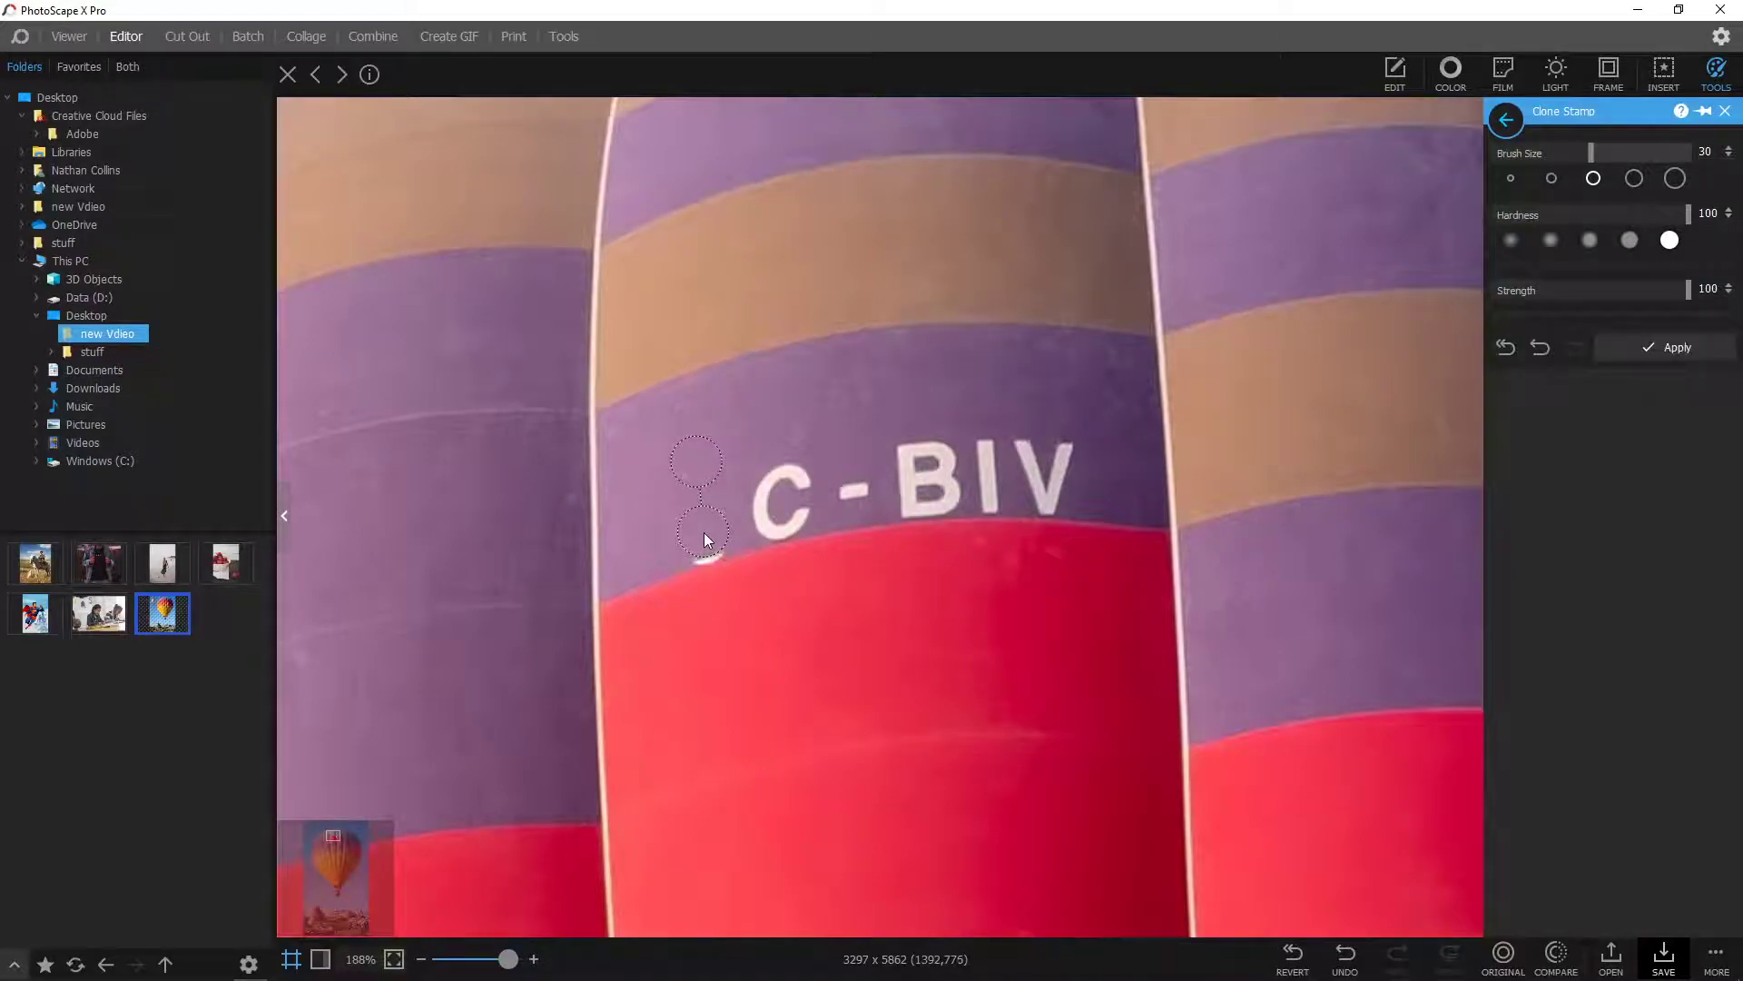
key("ctrl+z")
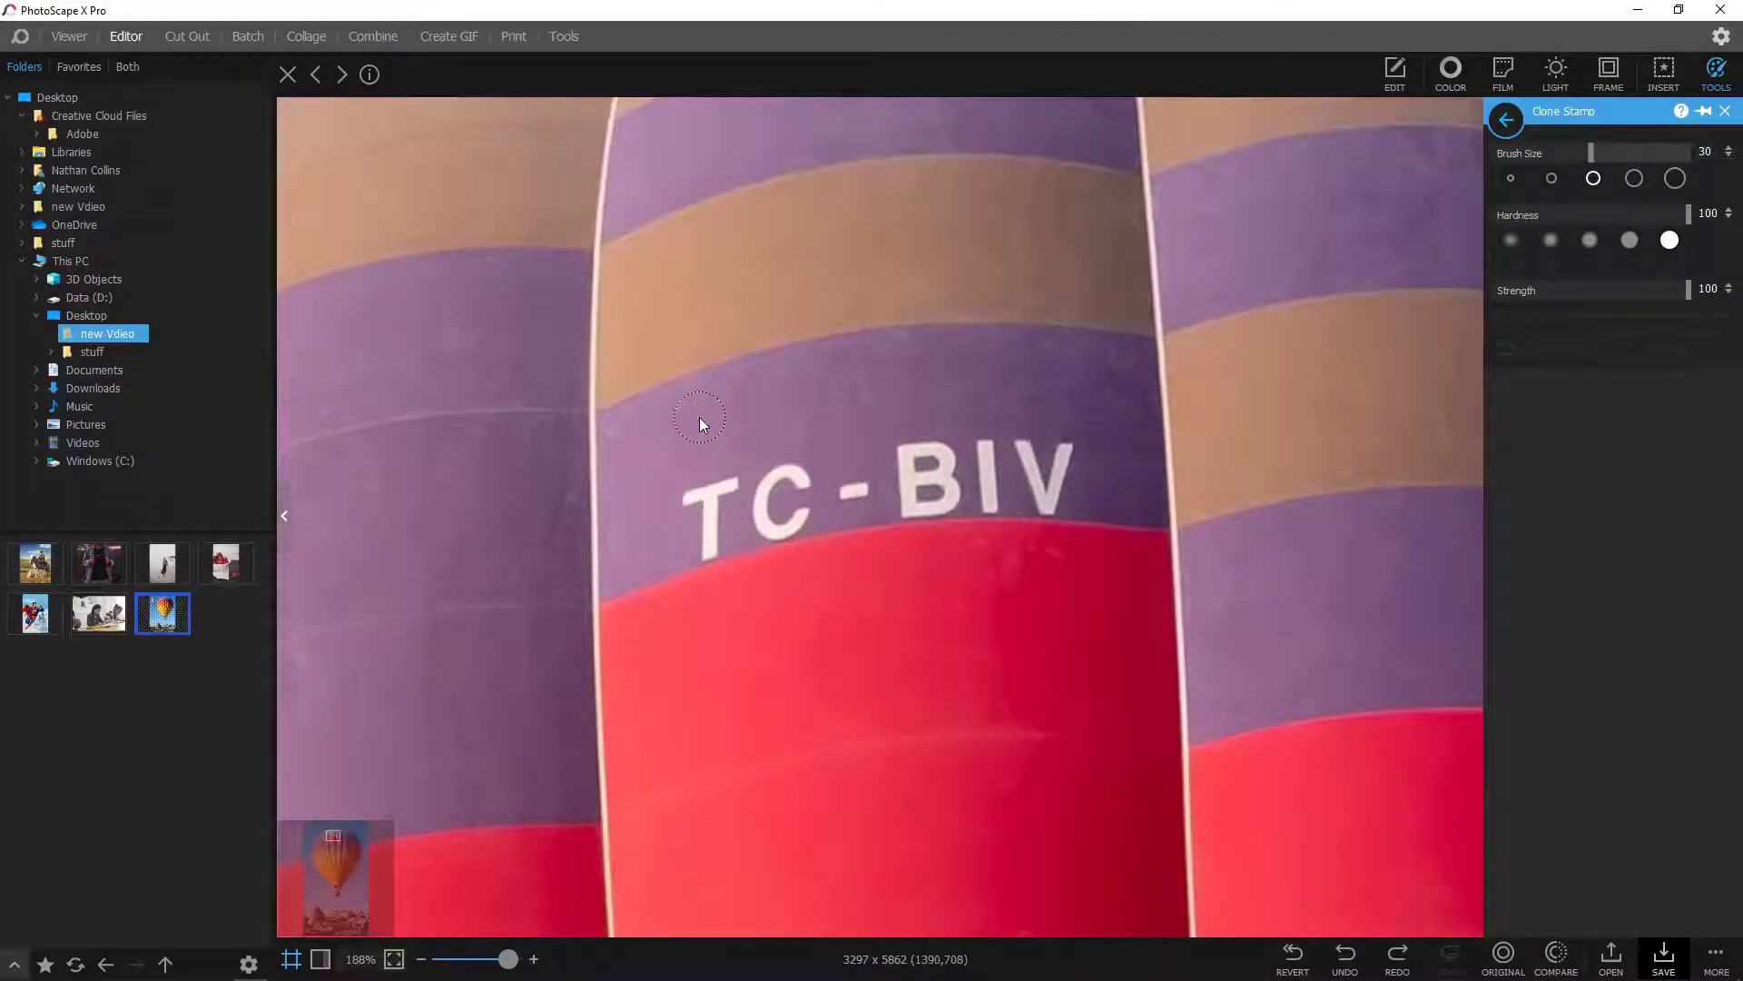
Clone the purple fabric above the TC-BIV lettering over all of its letters and the dash
left_click(707, 407)
mouse_move(703, 508)
left_mouse_down()
mouse_move(726, 498)
mouse_move(700, 537)
mouse_move(765, 485)
mouse_move(797, 488)
mouse_move(778, 517)
mouse_move(903, 465)
mouse_move(933, 462)
mouse_move(917, 494)
mouse_move(939, 492)
mouse_move(976, 458)
mouse_move(990, 488)
mouse_move(1021, 460)
mouse_move(1053, 488)
mouse_move(1062, 457)
left_mouse_up()
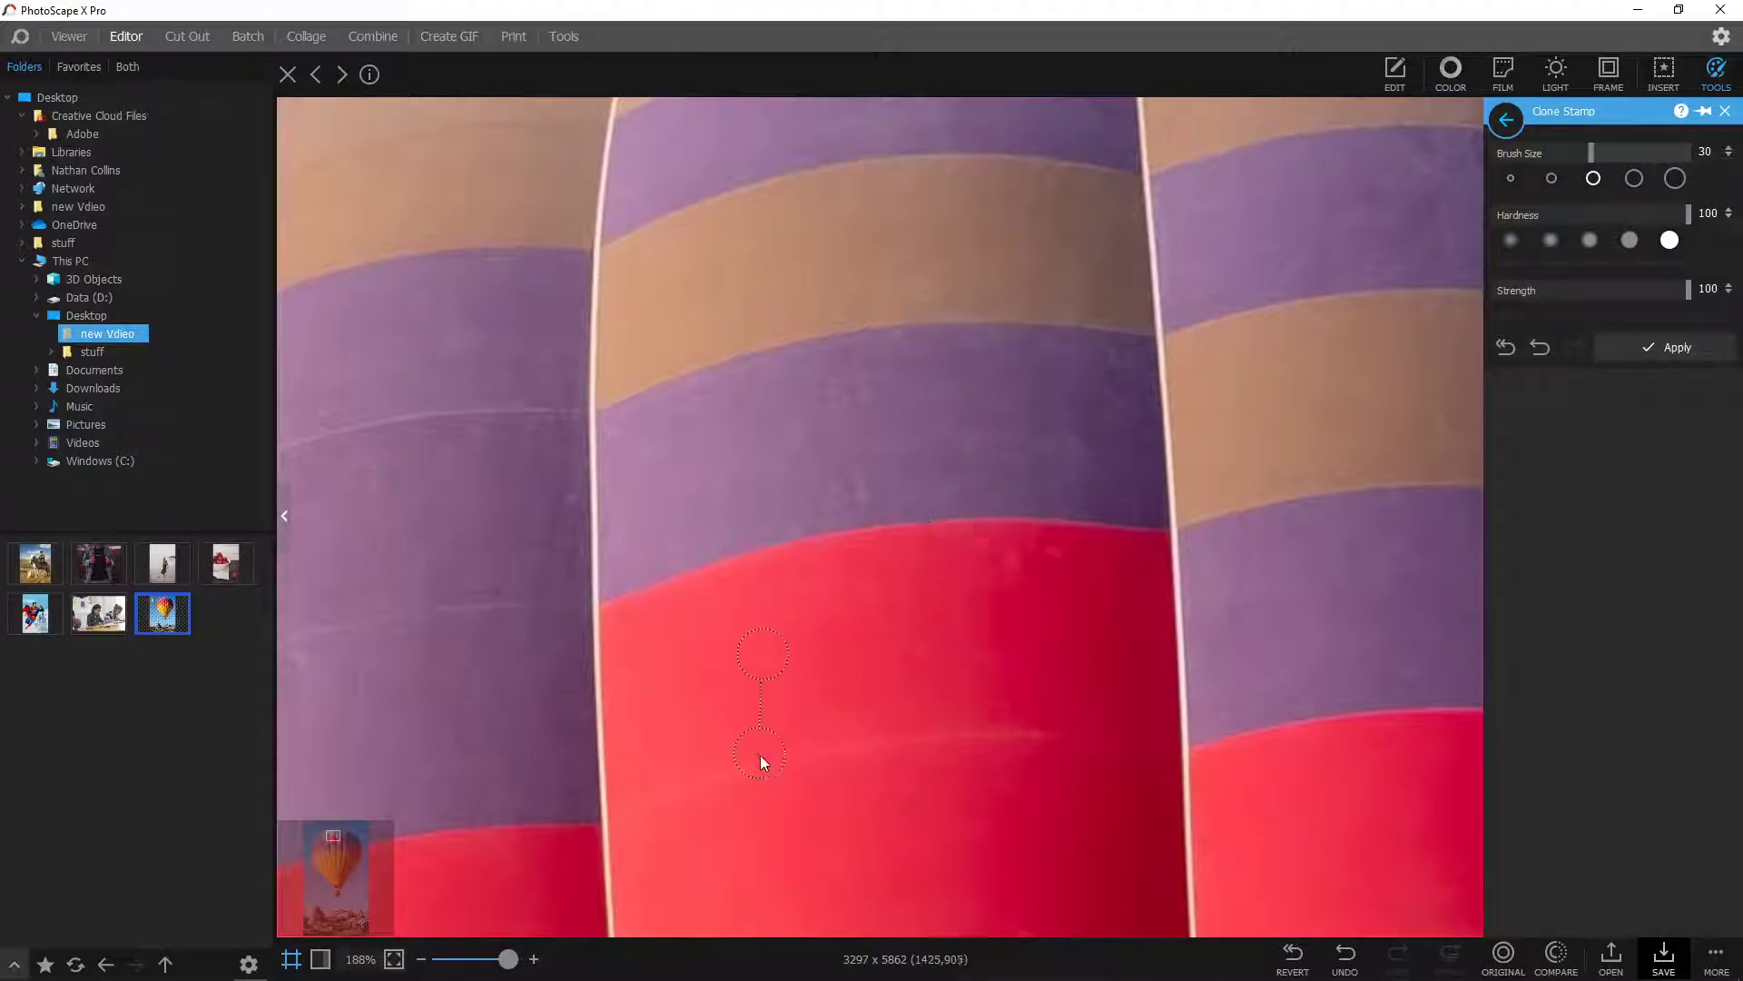
Clone purple fabric over the small white lettering on the large balloon's far-left purple panel
mouse_move(509, 961)
left_mouse_down()
mouse_move(444, 969)
mouse_move(495, 960)
left_mouse_up()
left_click_drag(332, 836, 319, 843)
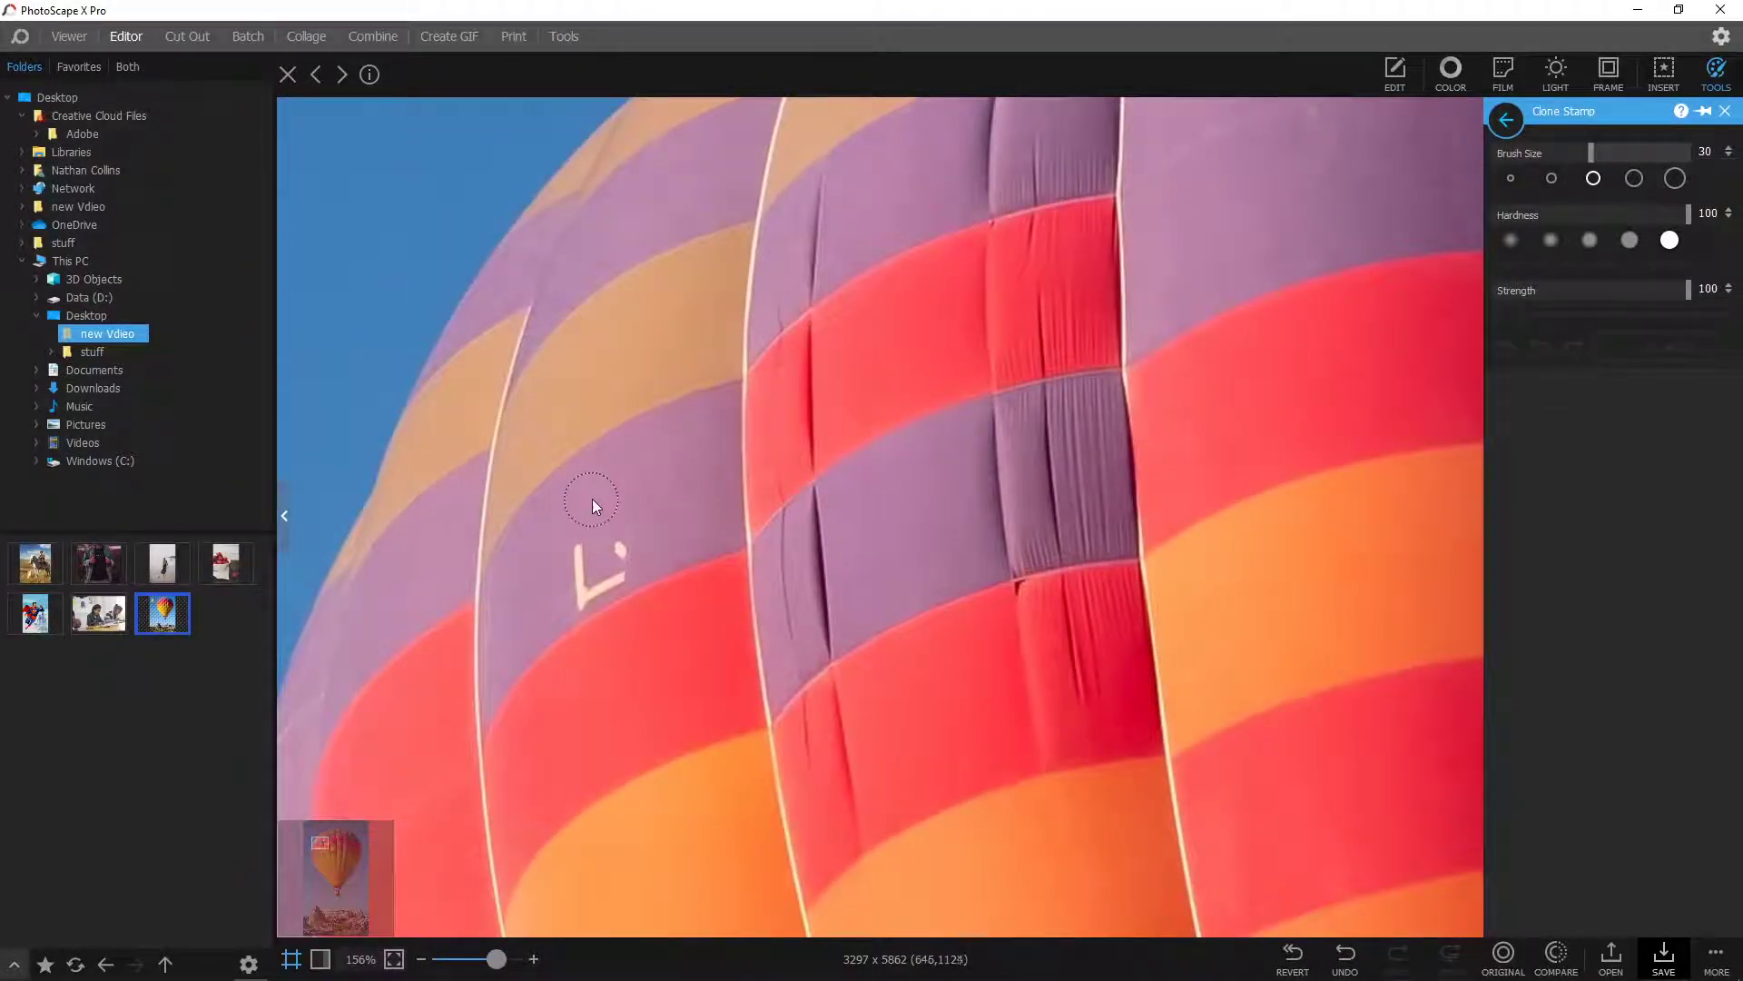
mouse_move(590, 568)
left_mouse_down()
mouse_move(572, 590)
mouse_move(580, 543)
mouse_move(560, 603)
left_mouse_up()
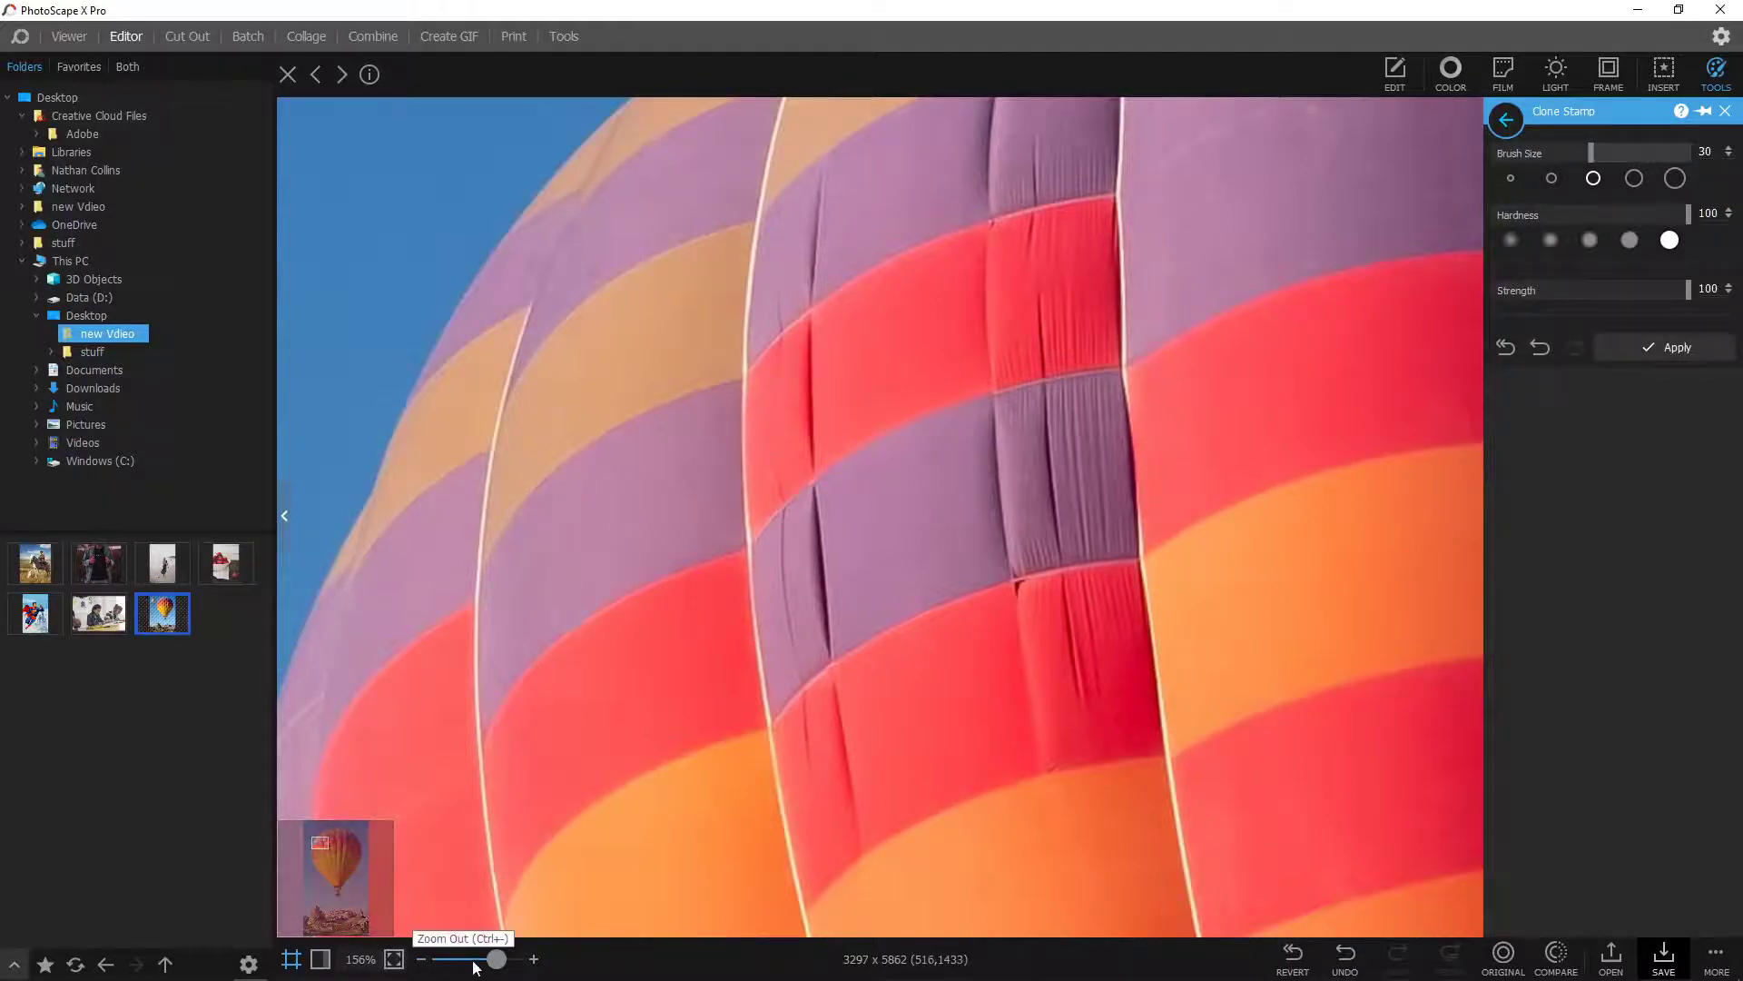
Remove the striped balloon behind the rock peak by cloning nearby sky over it with brush size 44
left_click_drag(497, 959, 443, 949)
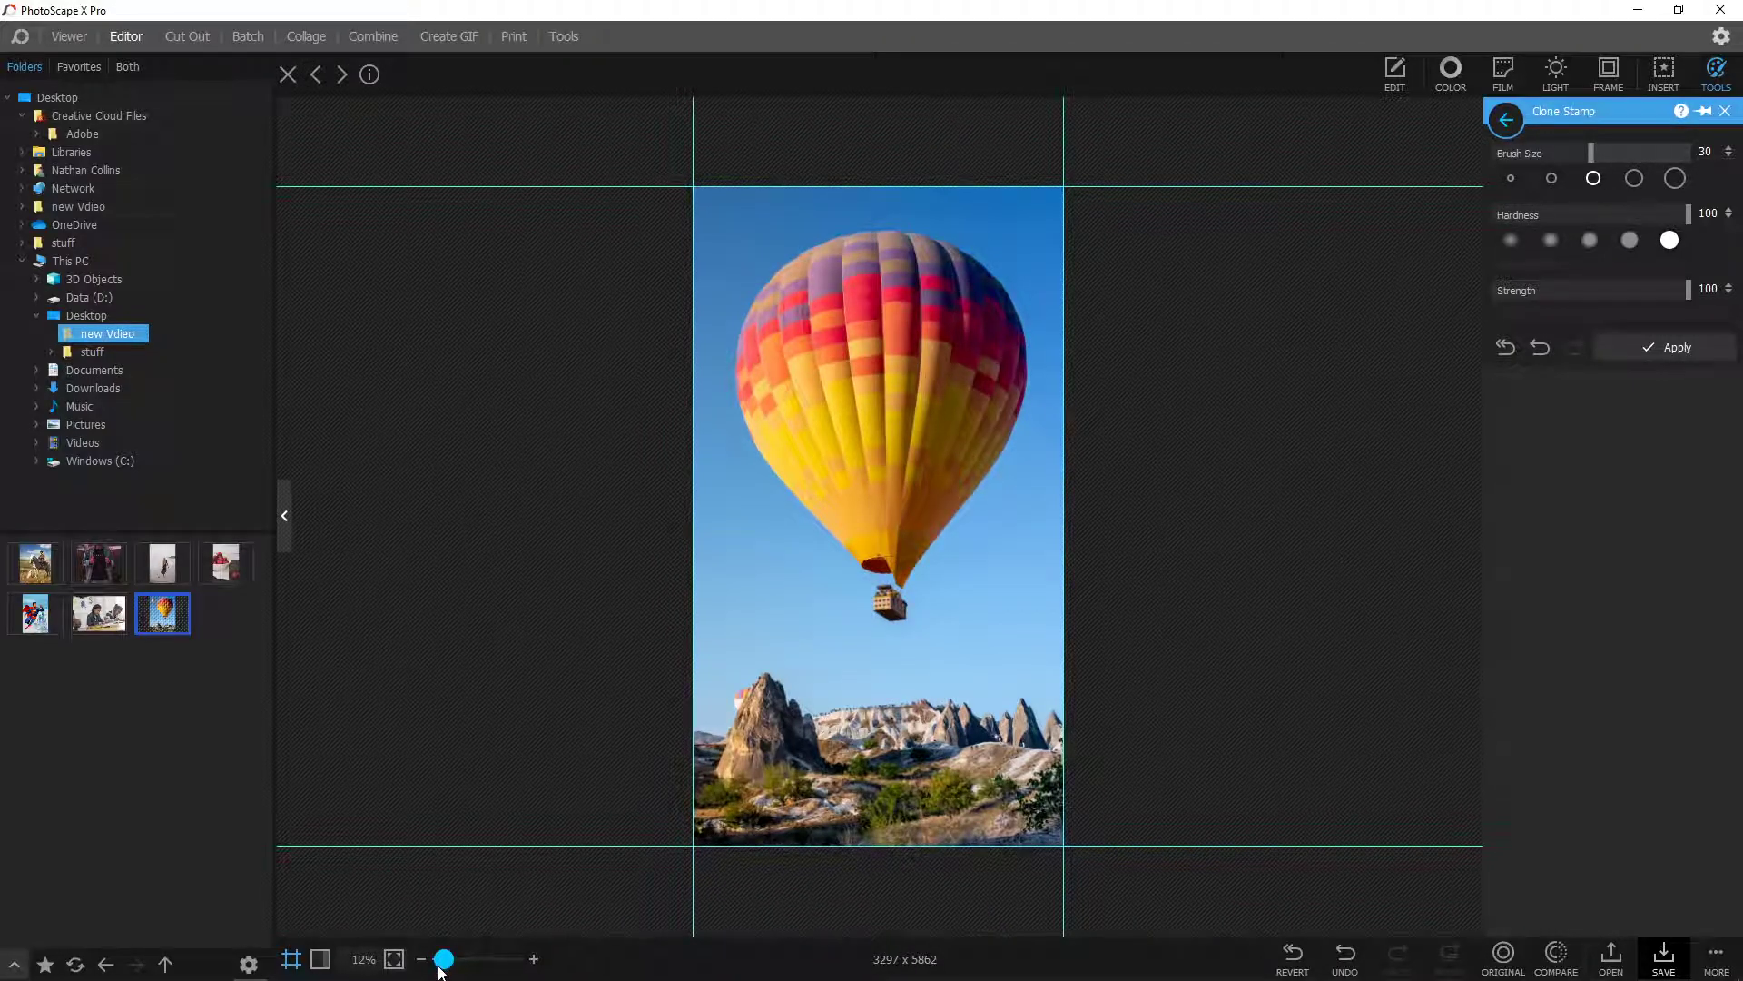
scroll(442, 964, "up", 5)
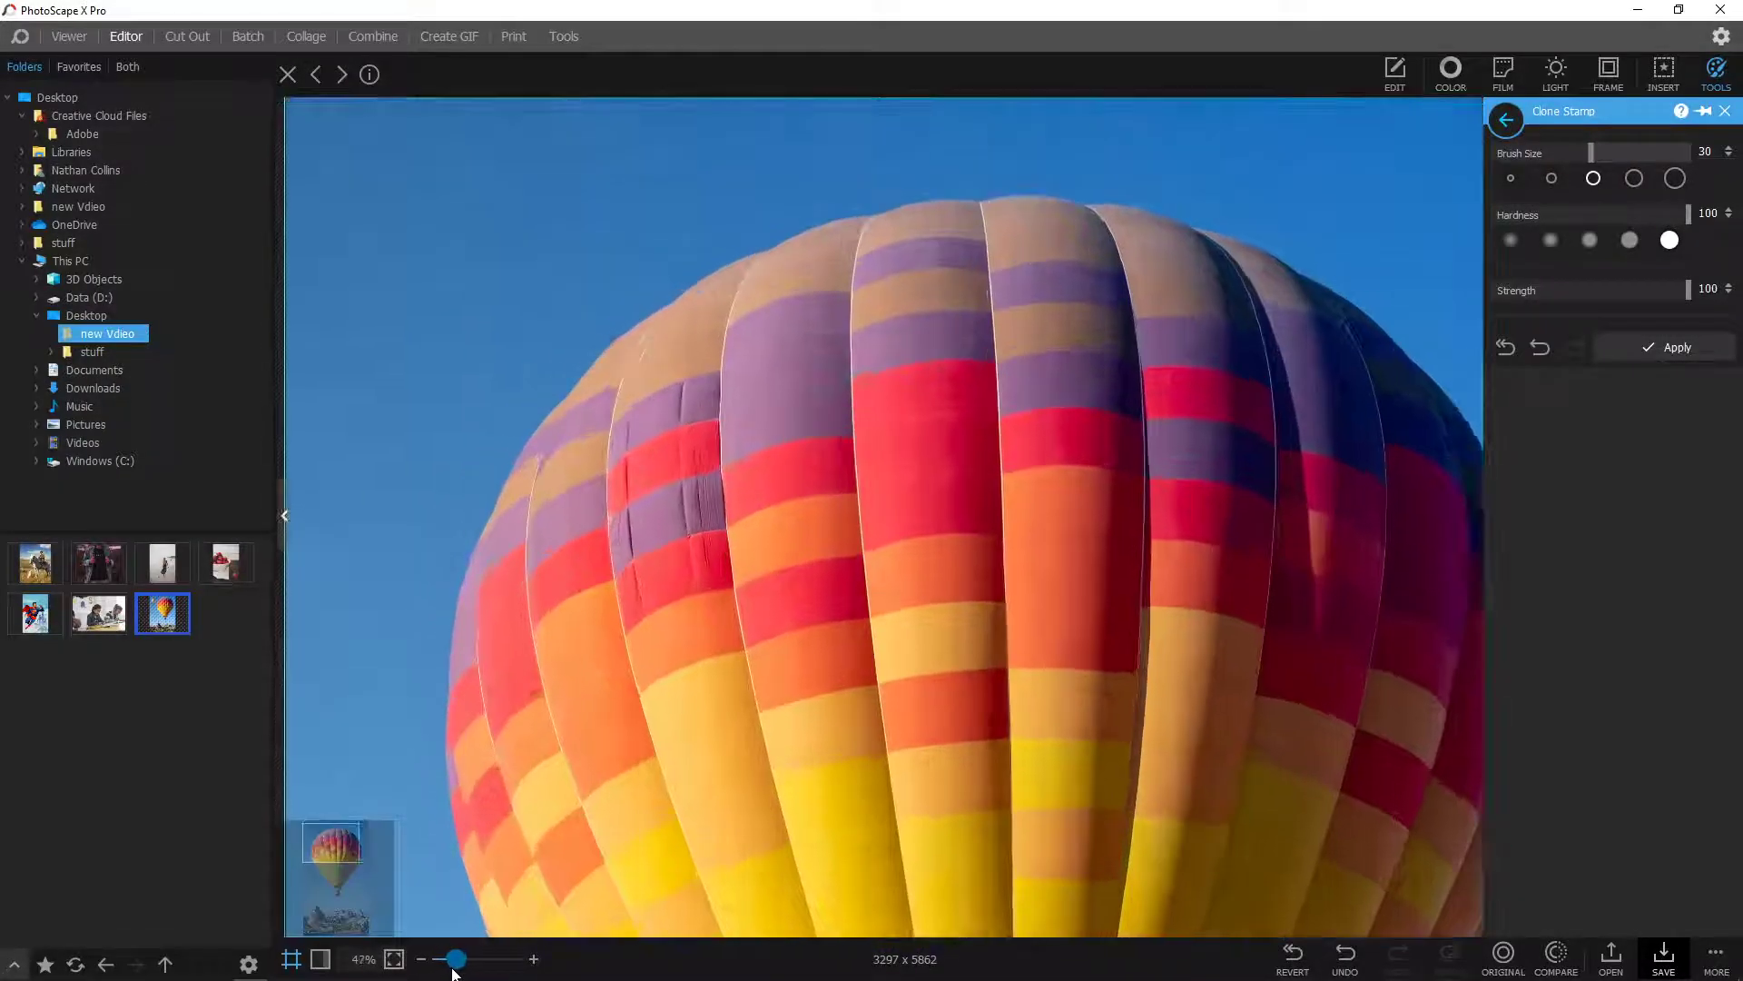
left_click_drag(355, 875, 327, 933)
scroll(327, 917, "up", 5)
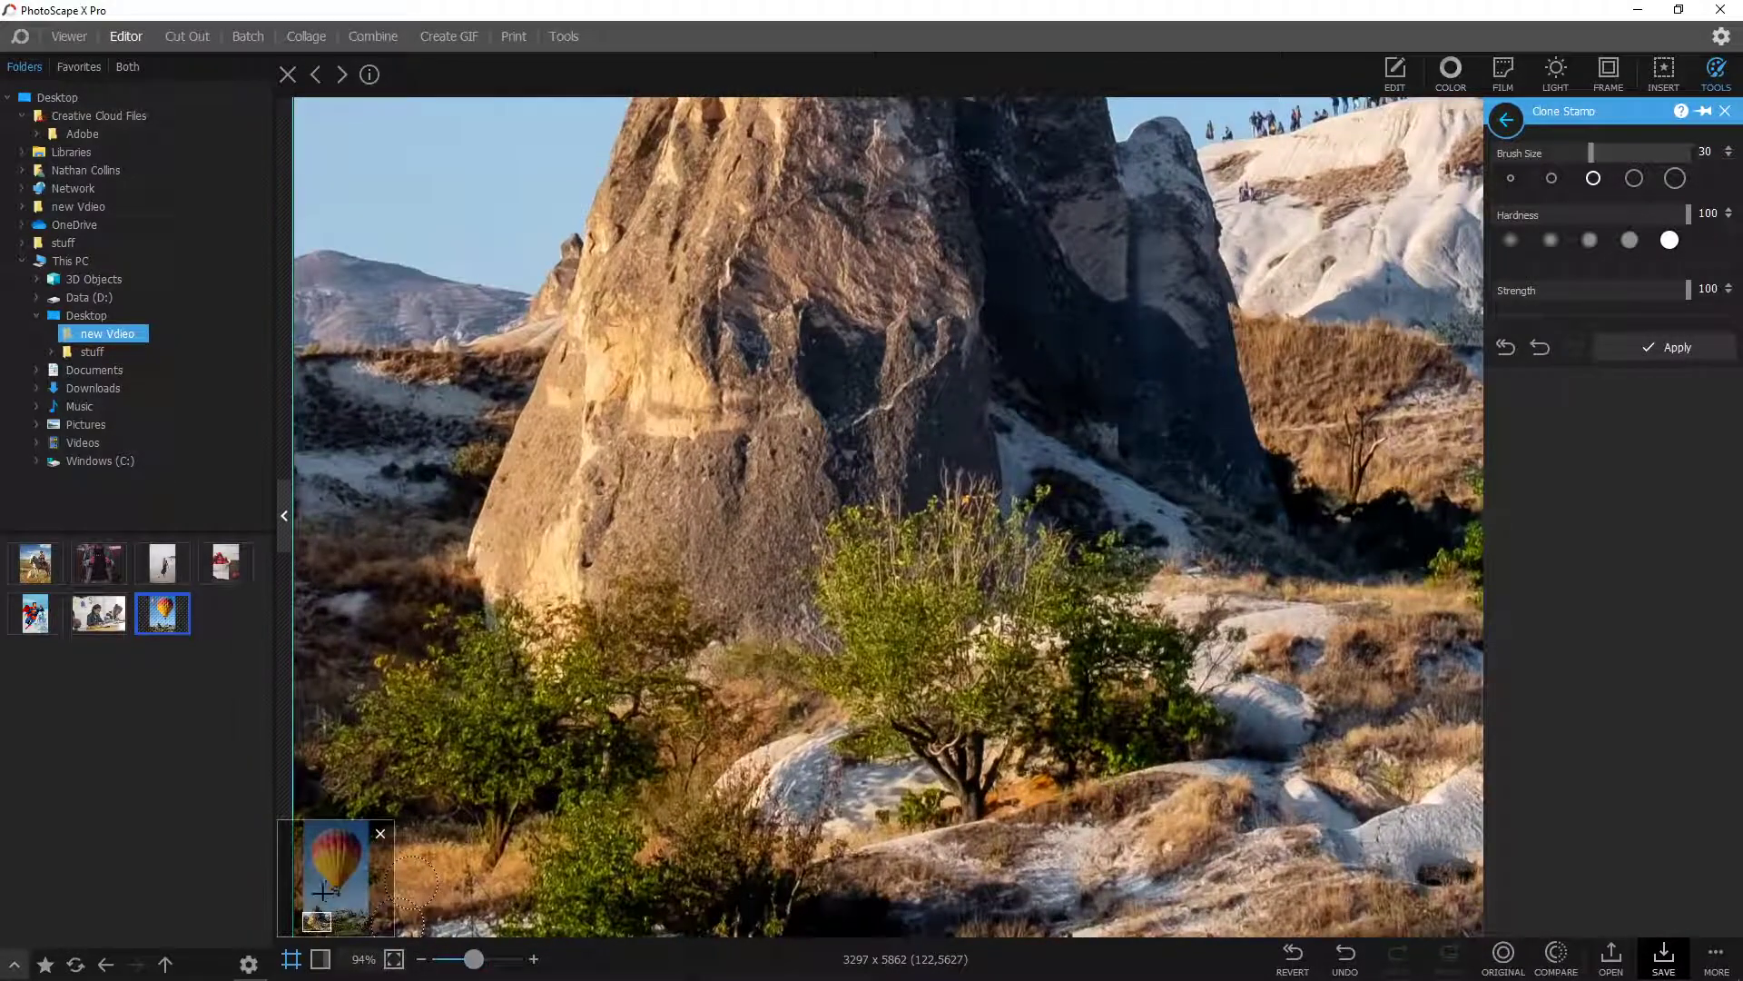
left_click_drag(322, 892, 322, 881)
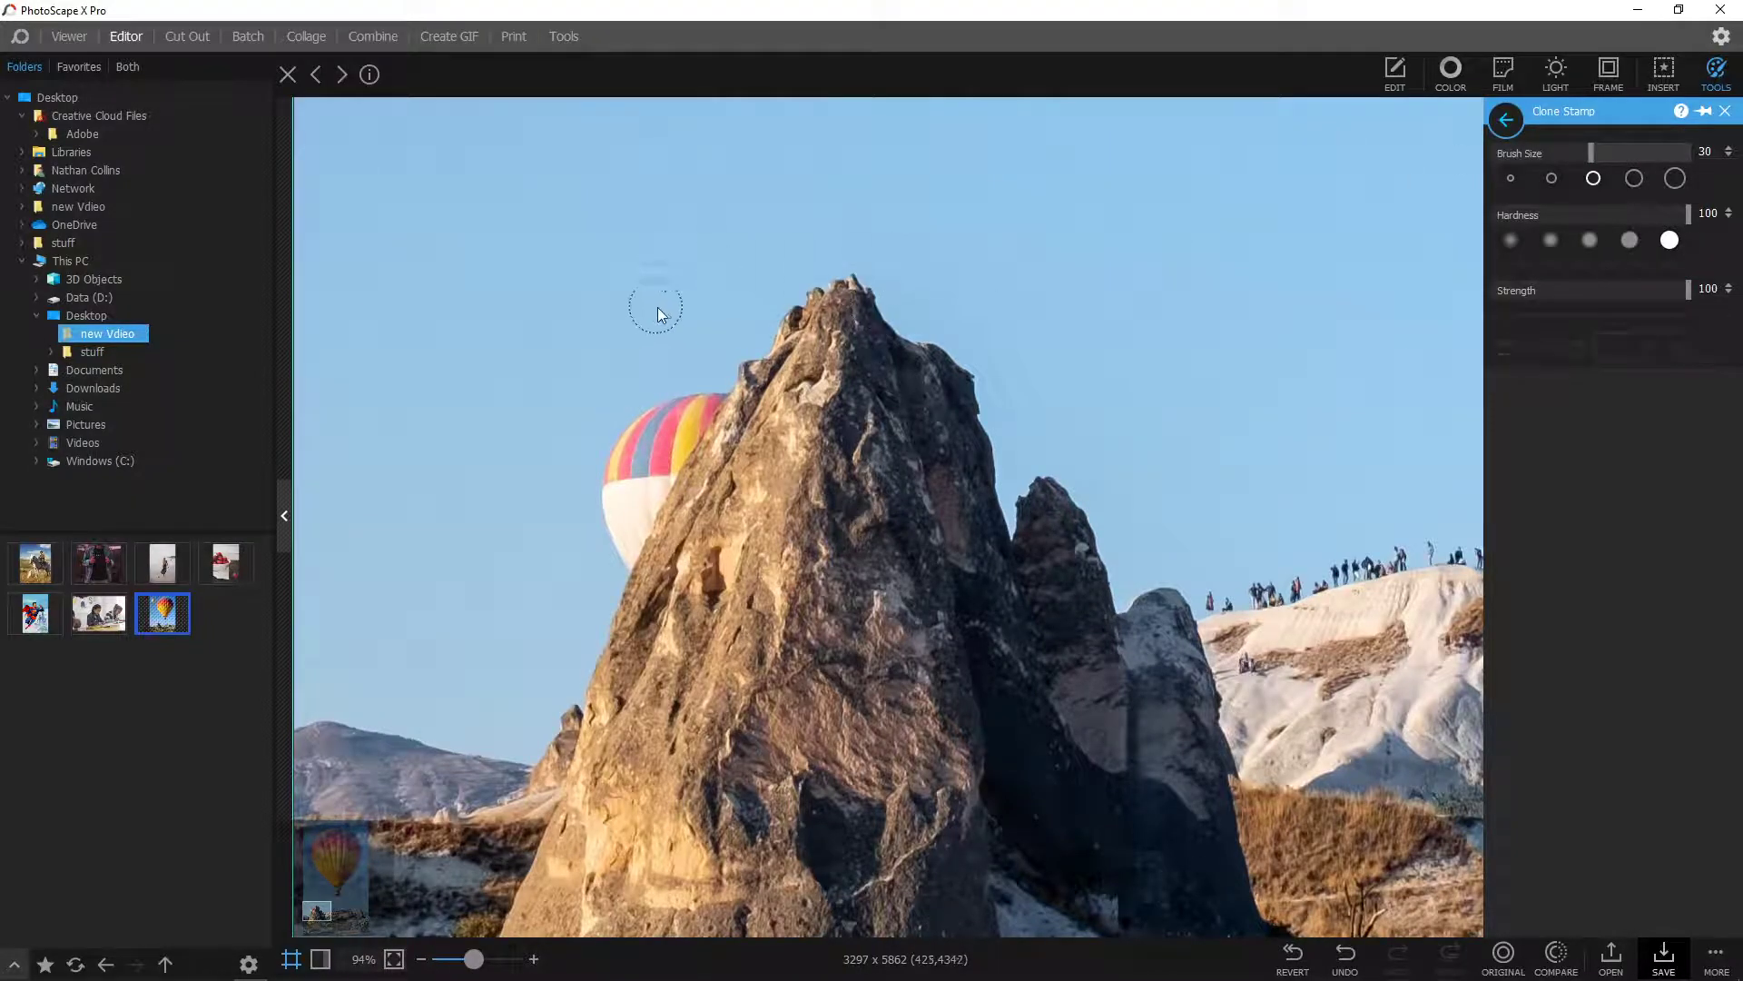
left_click(1599, 153)
left_click_drag(1600, 159, 1636, 154)
left_click(641, 276)
left_click(558, 318)
left_click(541, 333)
mouse_move(648, 403)
left_mouse_down()
mouse_move(596, 551)
mouse_move(690, 368)
left_mouse_up()
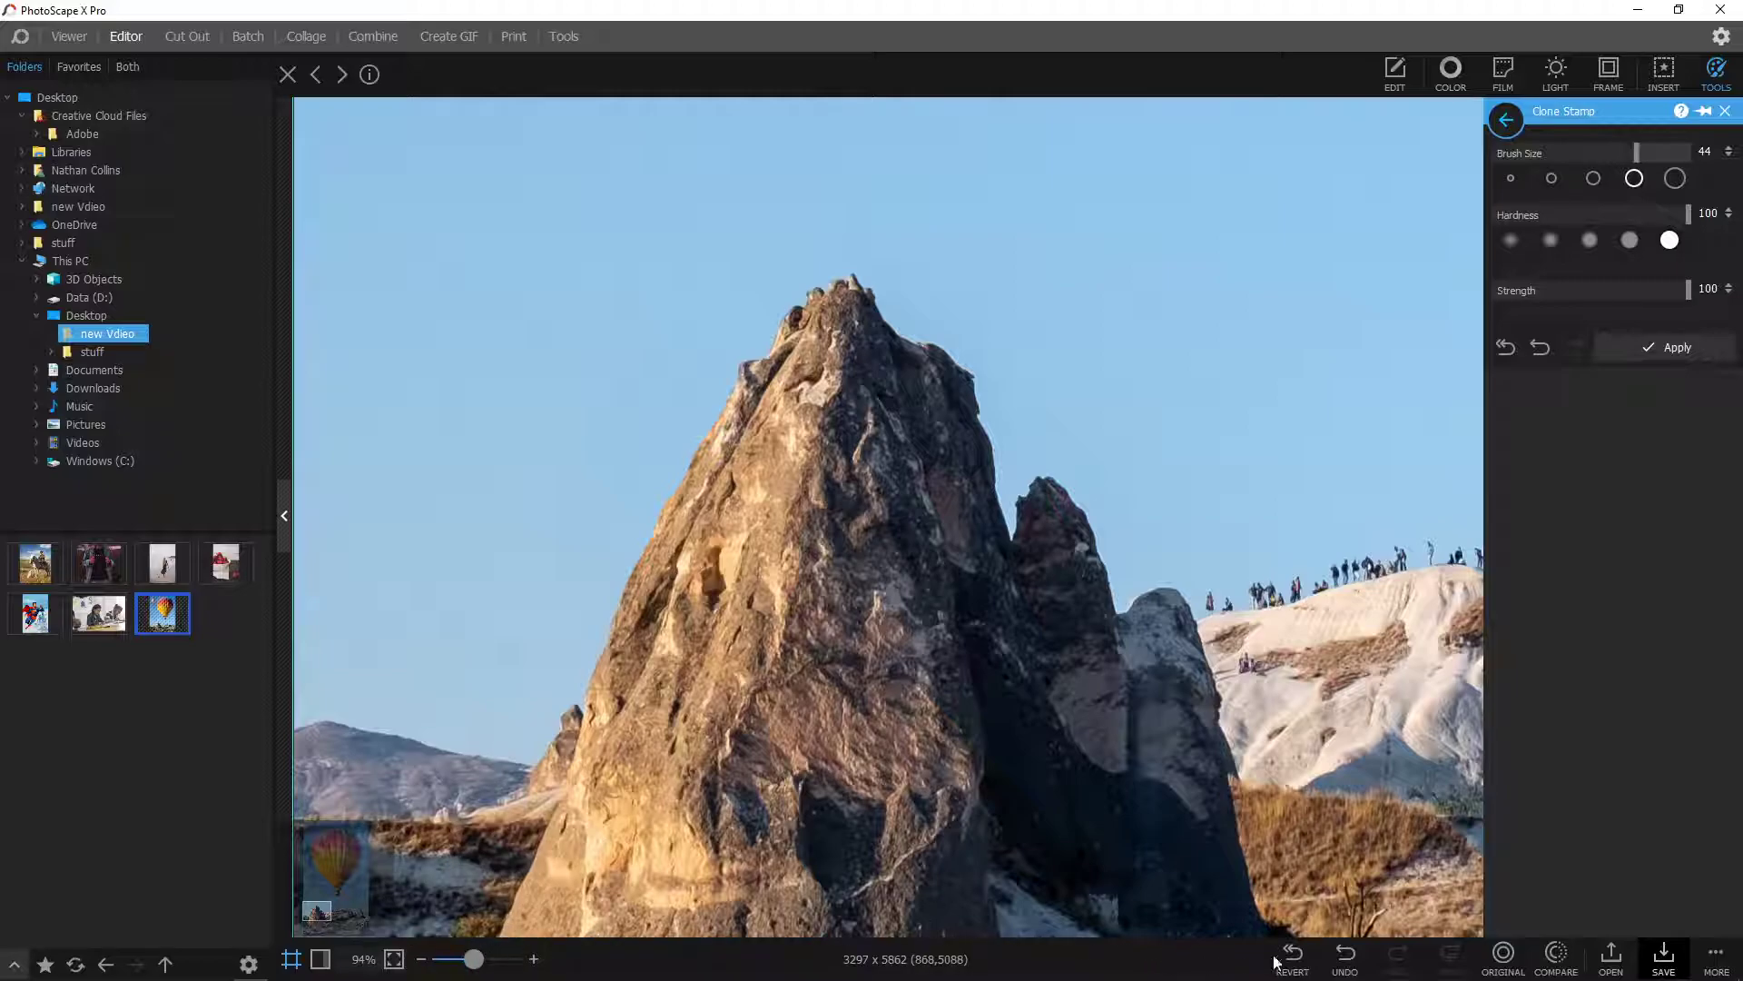
Compare the retouched photo with the original and review the whole image
left_click(1507, 955)
left_click(1556, 958)
mouse_move(391, 964)
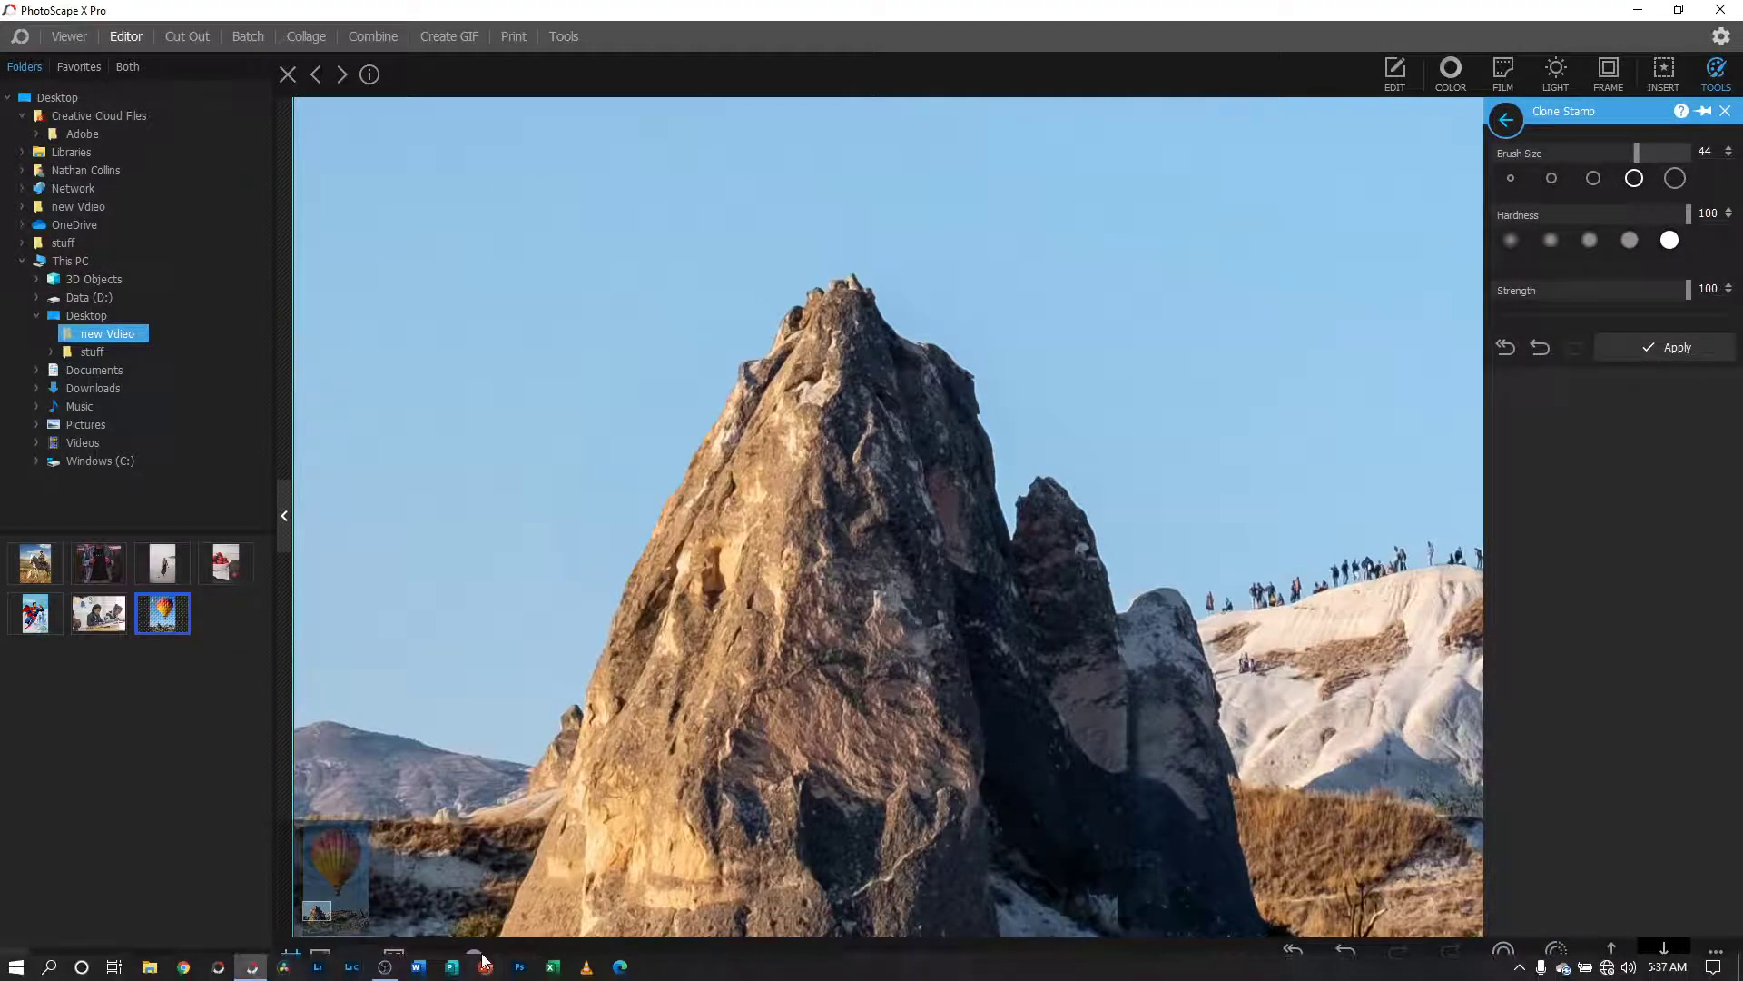
left_click_drag(481, 959, 453, 950)
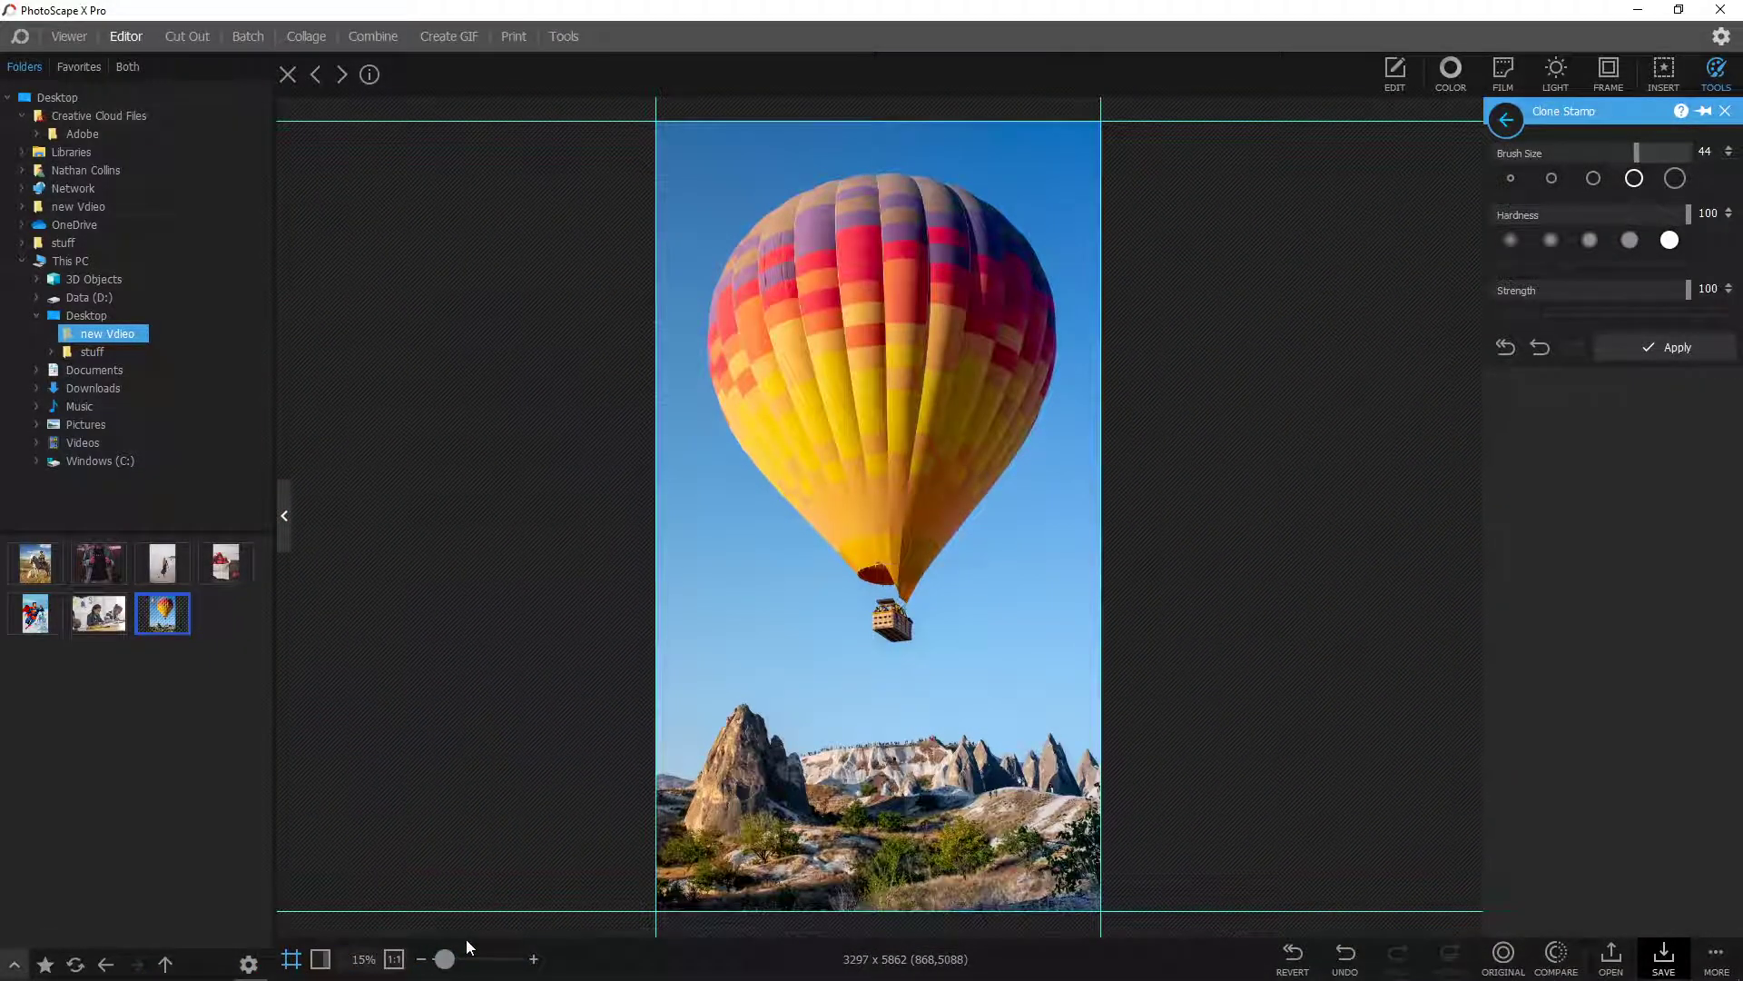
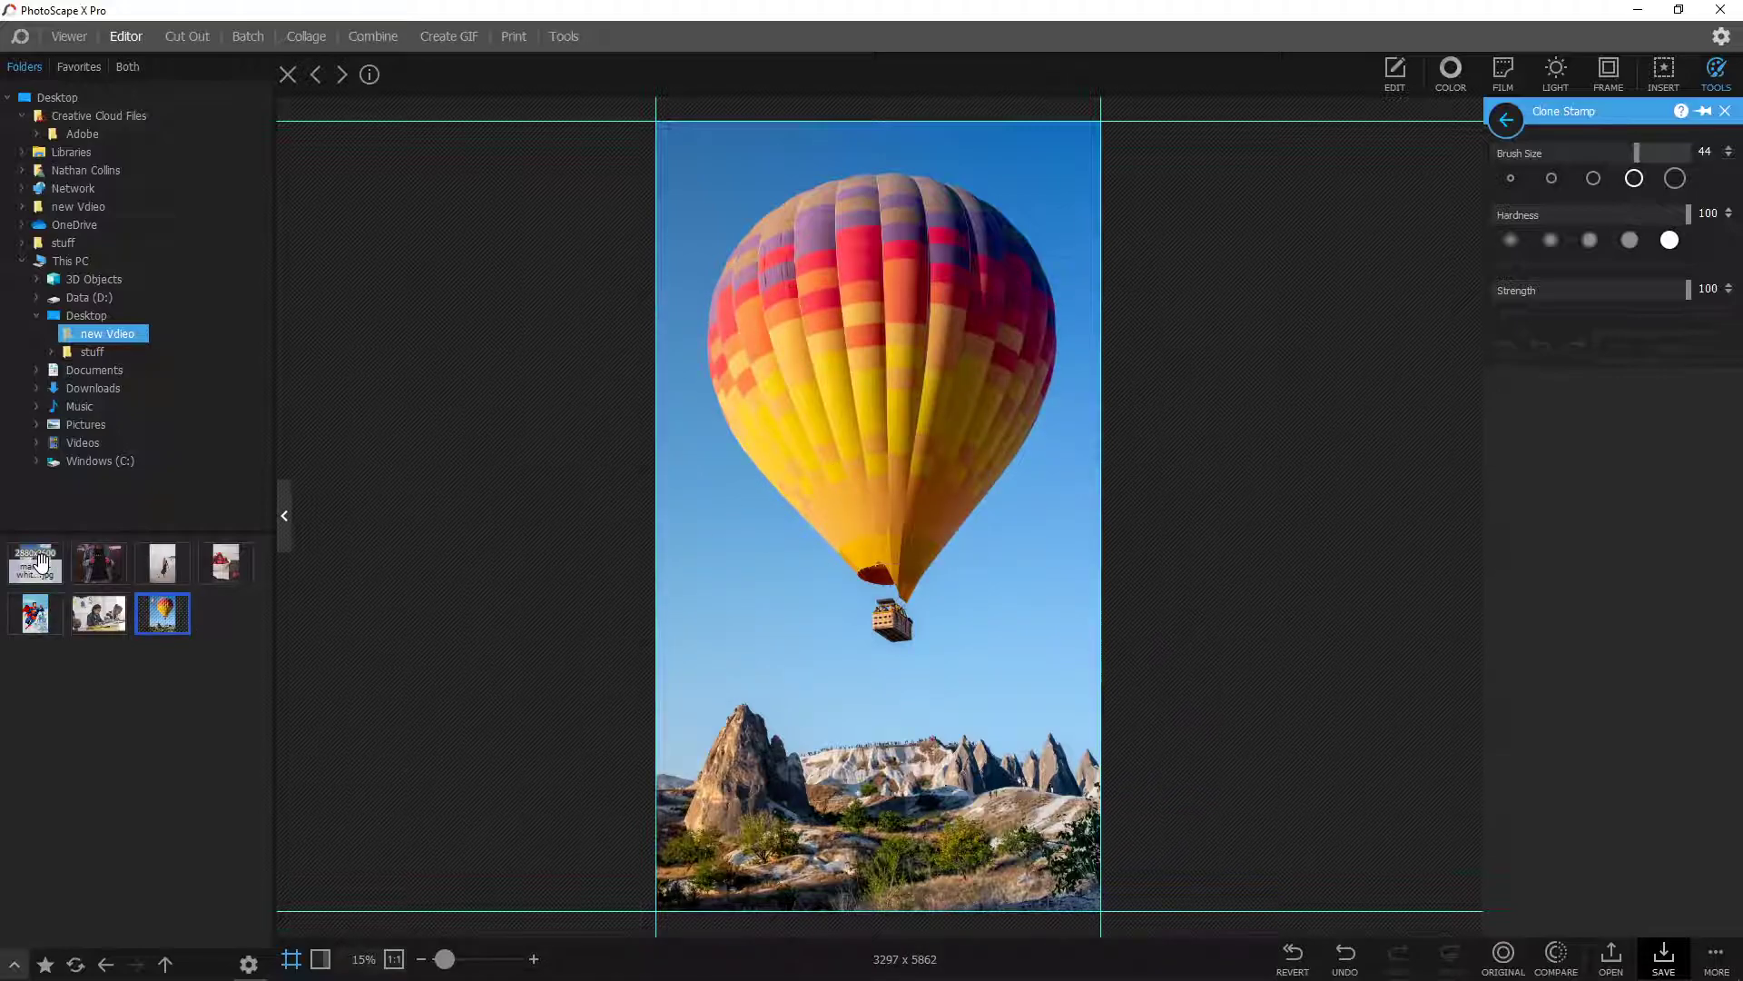
Open the photo of two girls drawing and remove the head and yellow and purple letters along its upper edge with the Spot Healing Brush
left_click(98, 614)
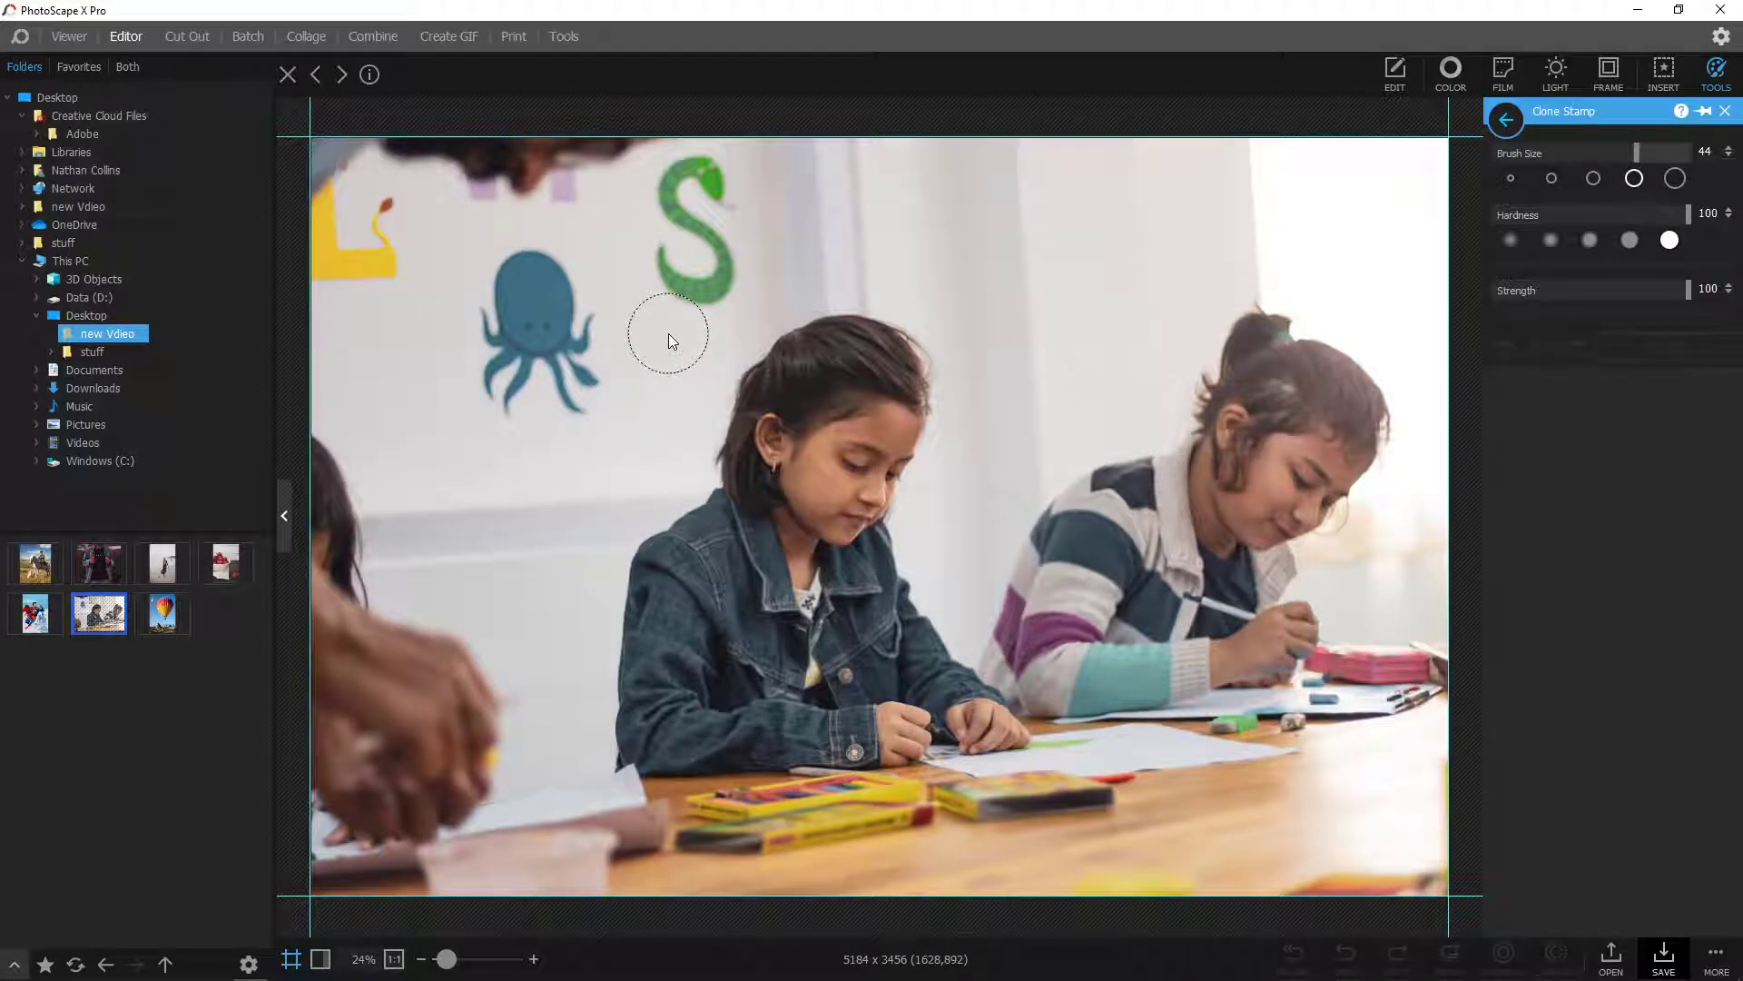
left_click(1725, 111)
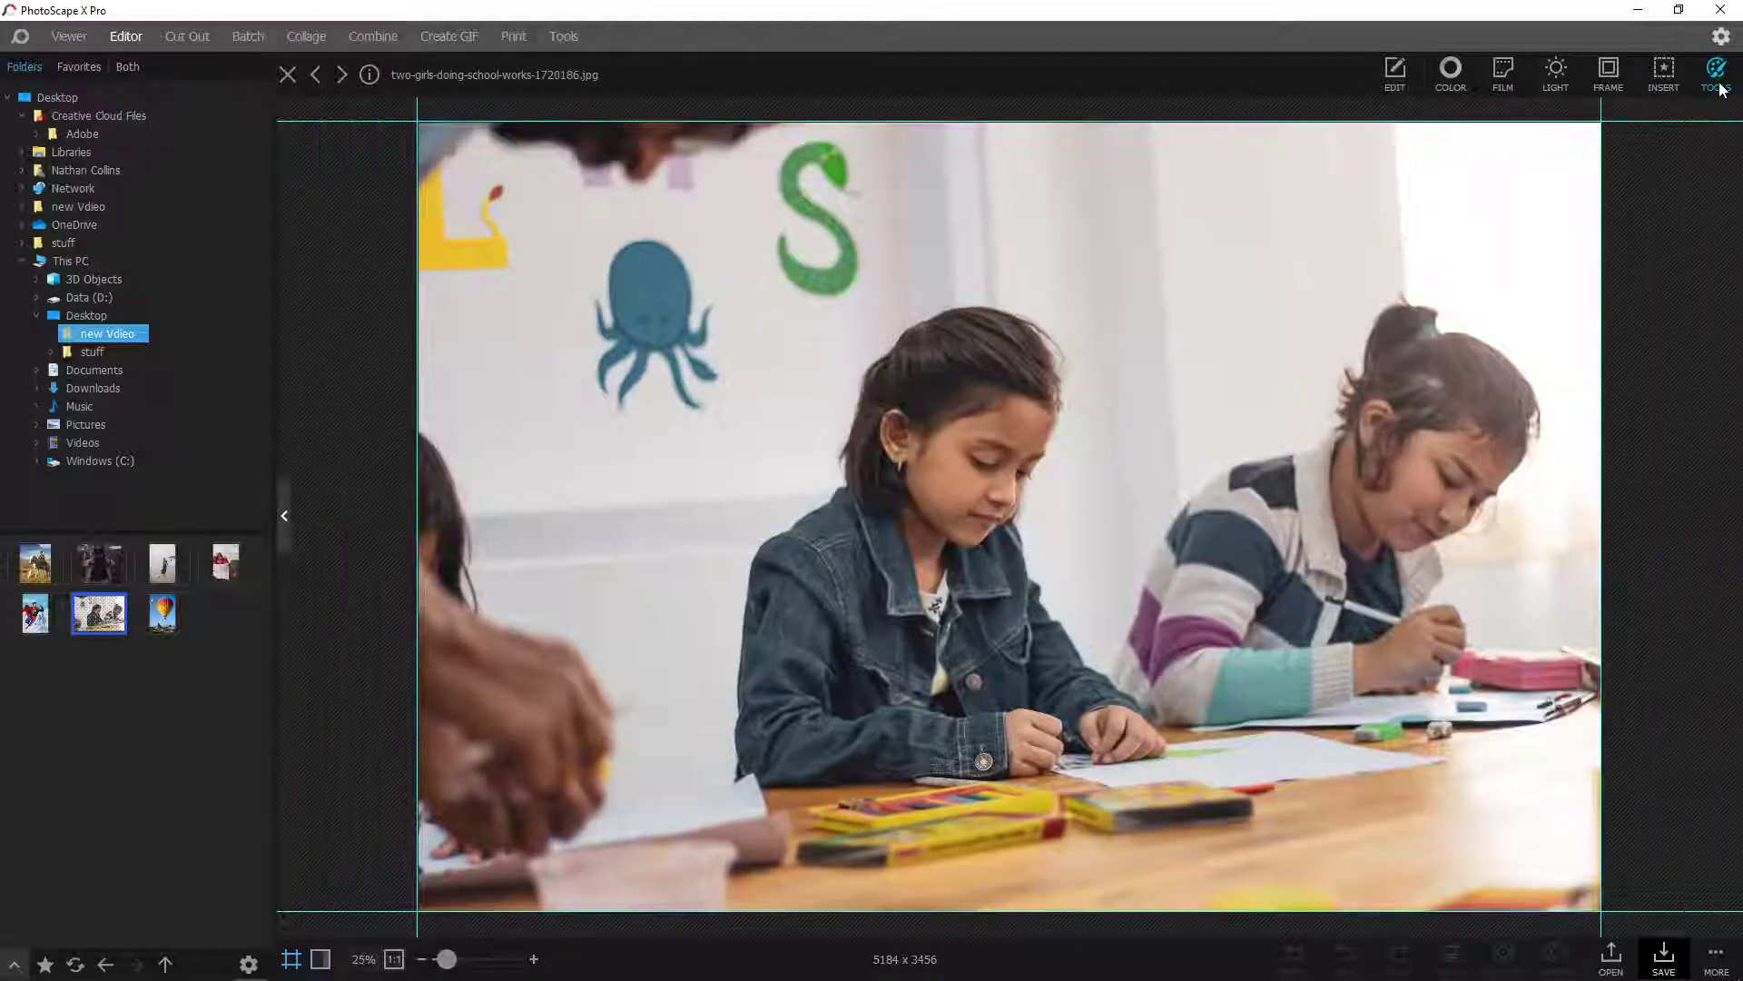
left_click(1719, 82)
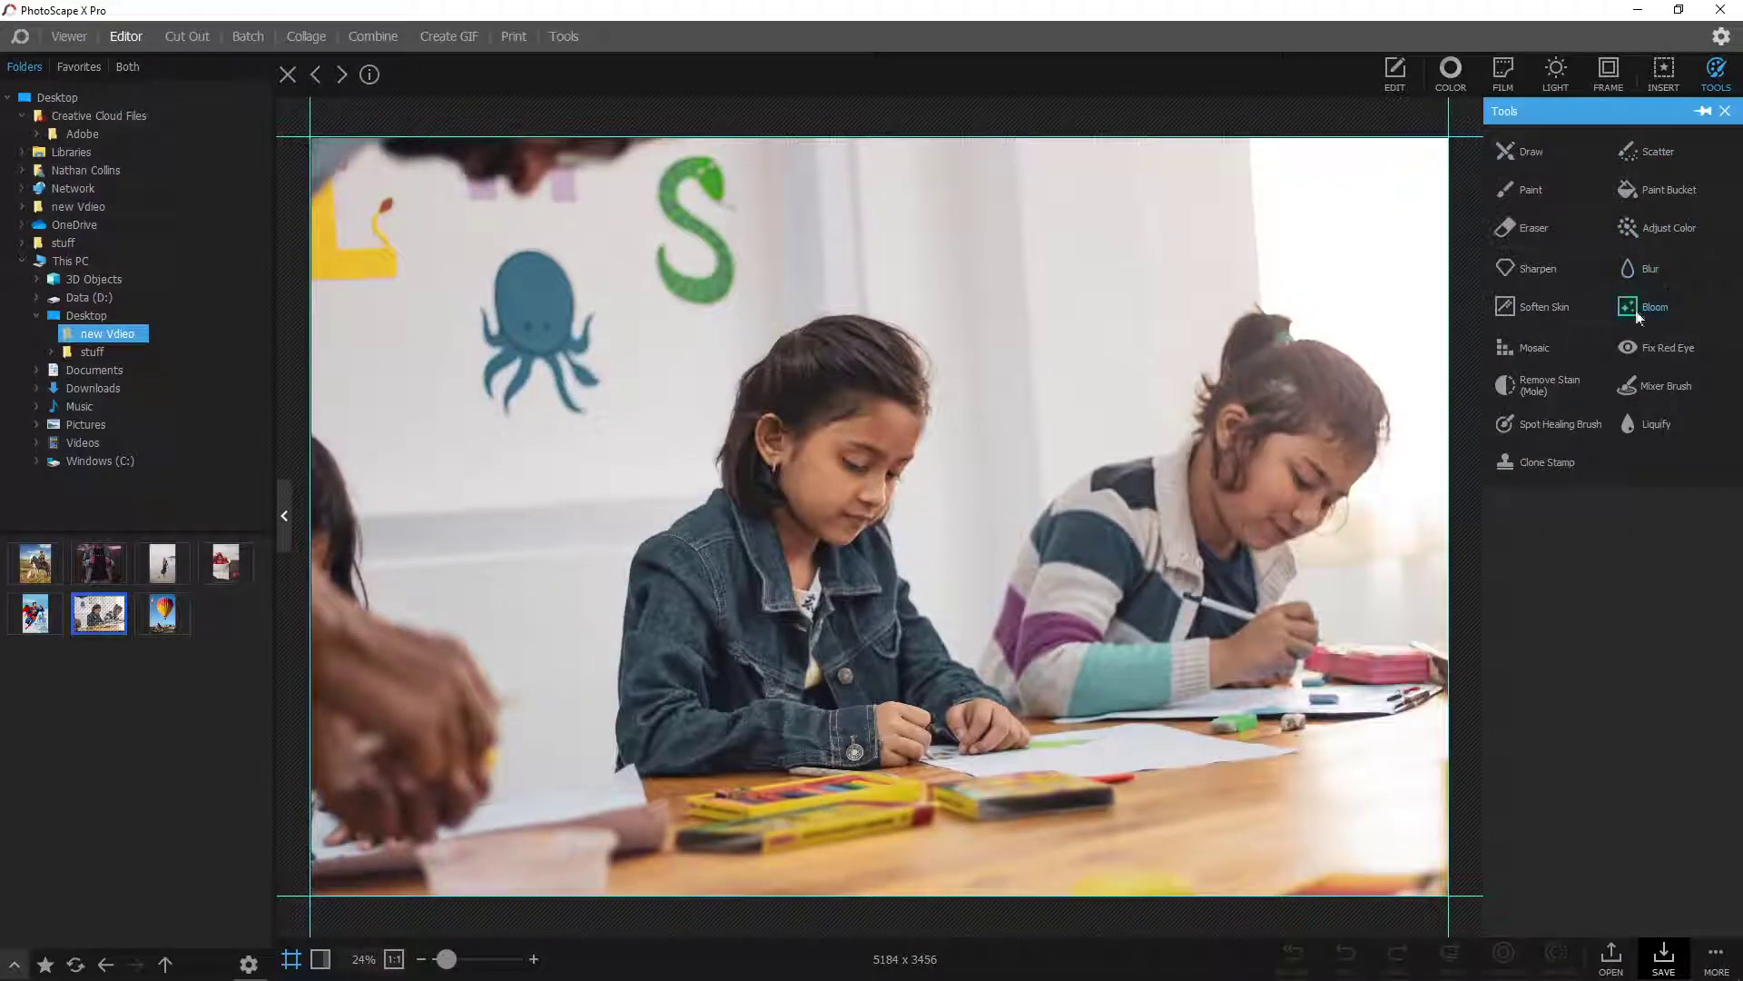
left_click(1543, 423)
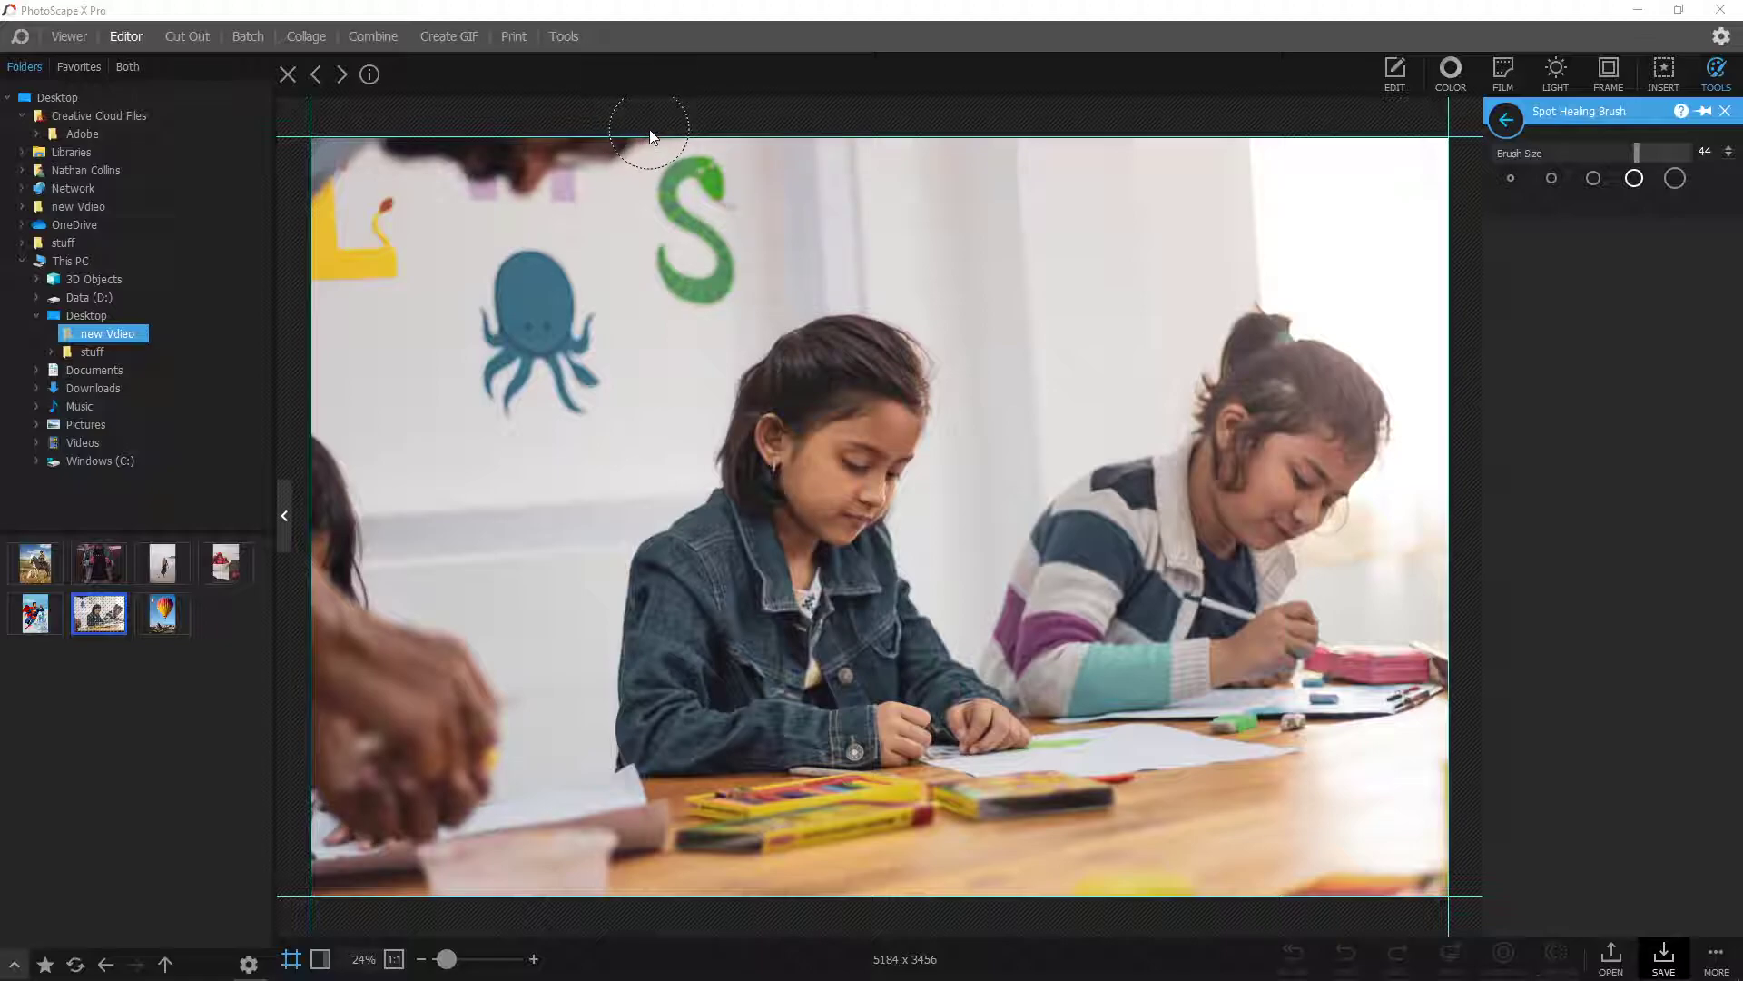
mouse_move(676, 147)
left_mouse_down()
mouse_move(546, 185)
mouse_move(556, 143)
mouse_move(496, 169)
mouse_move(317, 162)
mouse_move(344, 214)
mouse_move(374, 218)
mouse_move(314, 276)
mouse_move(358, 267)
left_mouse_up()
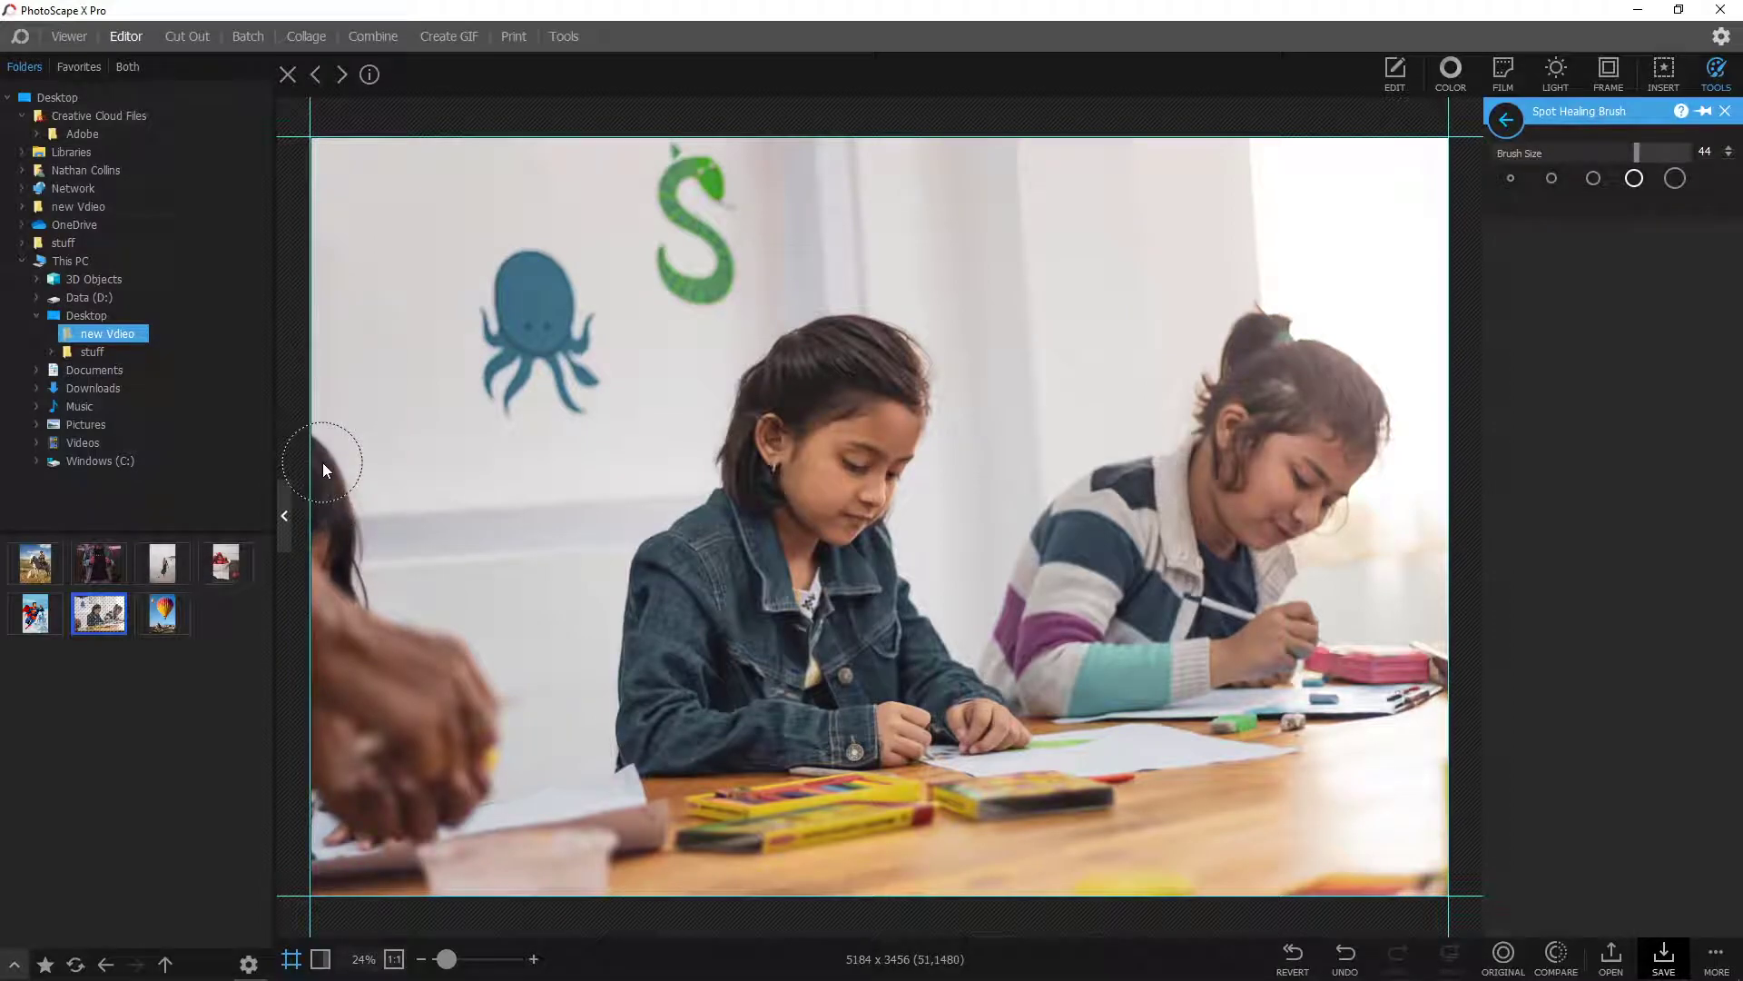
Heal away the dark hair and the hands at the photo's left edge, including the dark patch in the lower-left corner
left_click_drag(328, 578, 334, 628)
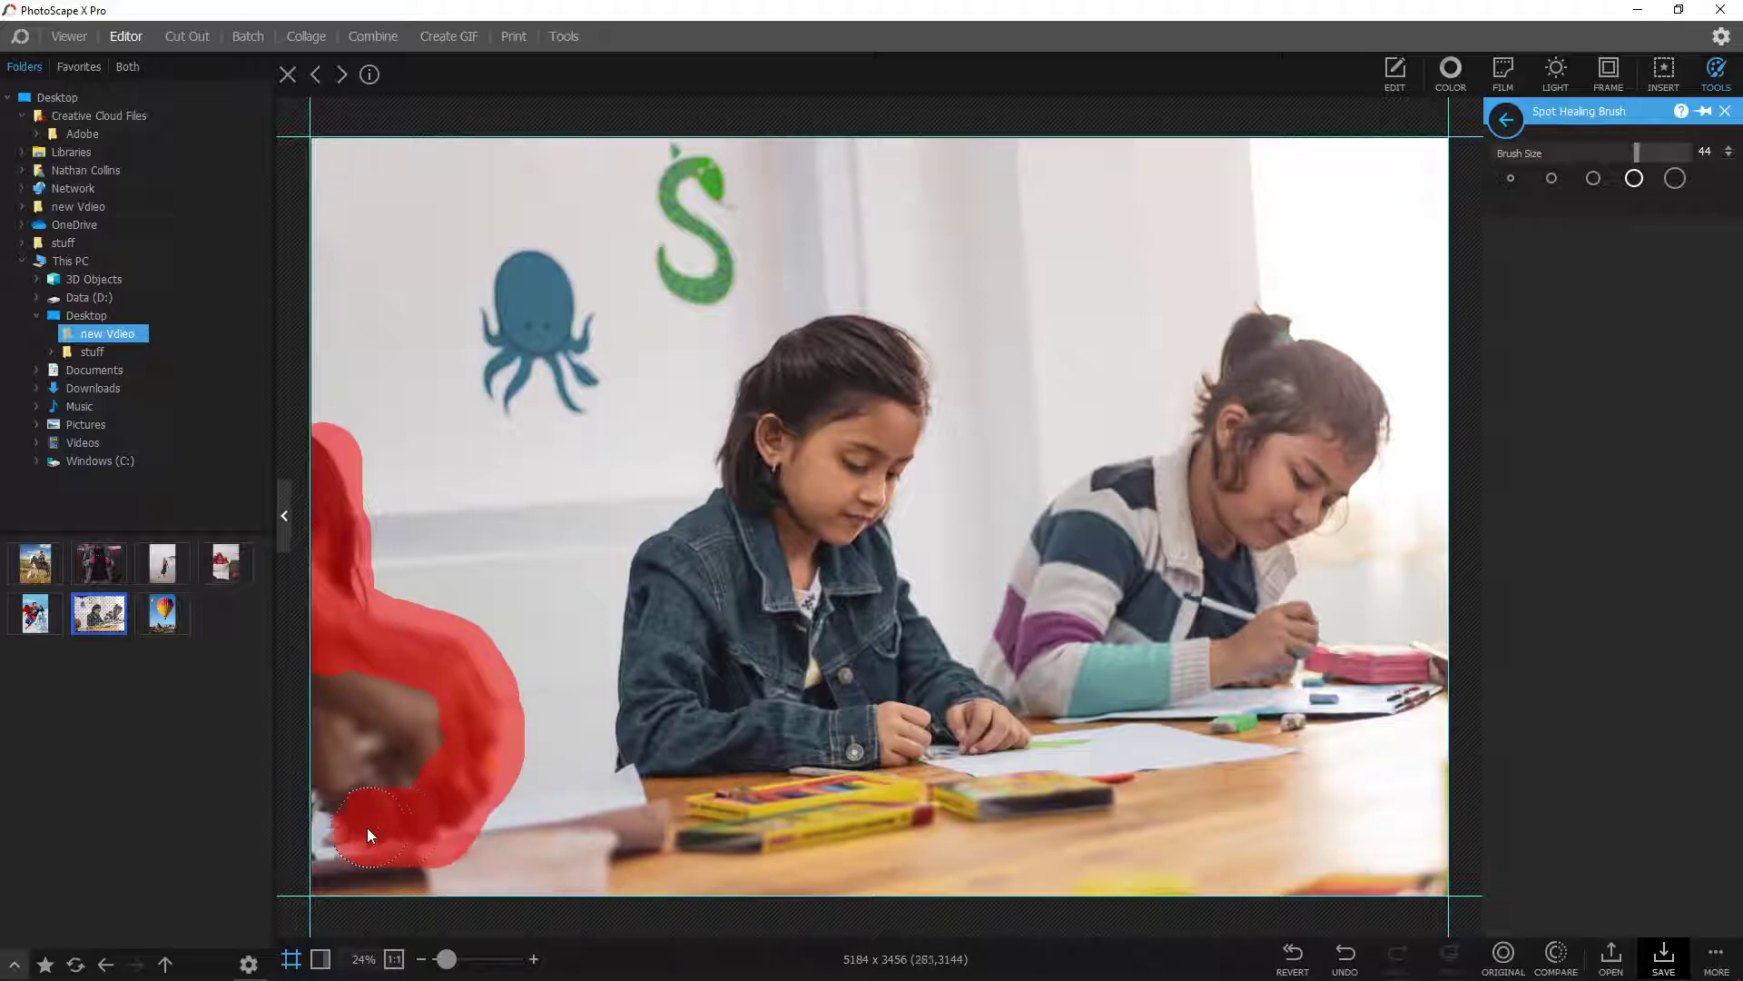
mouse_move(372, 731)
left_mouse_down()
mouse_move(310, 784)
mouse_move(369, 696)
mouse_move(329, 679)
left_mouse_up()
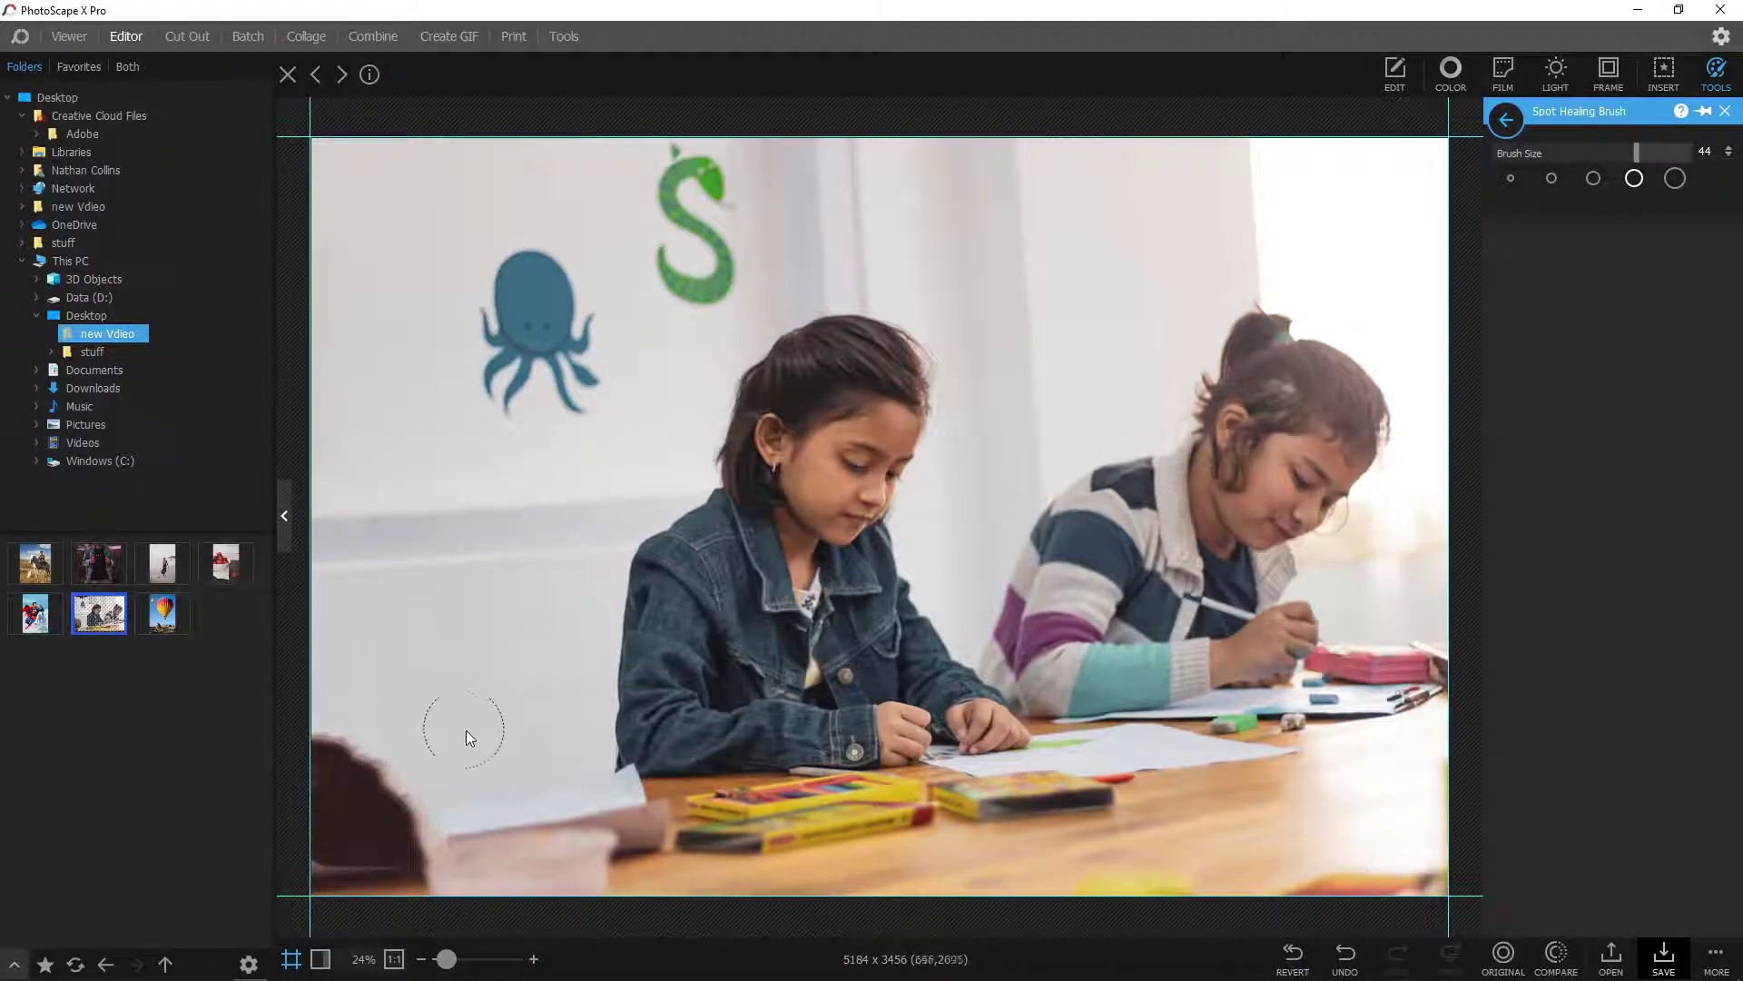
left_click_drag(333, 775, 394, 792)
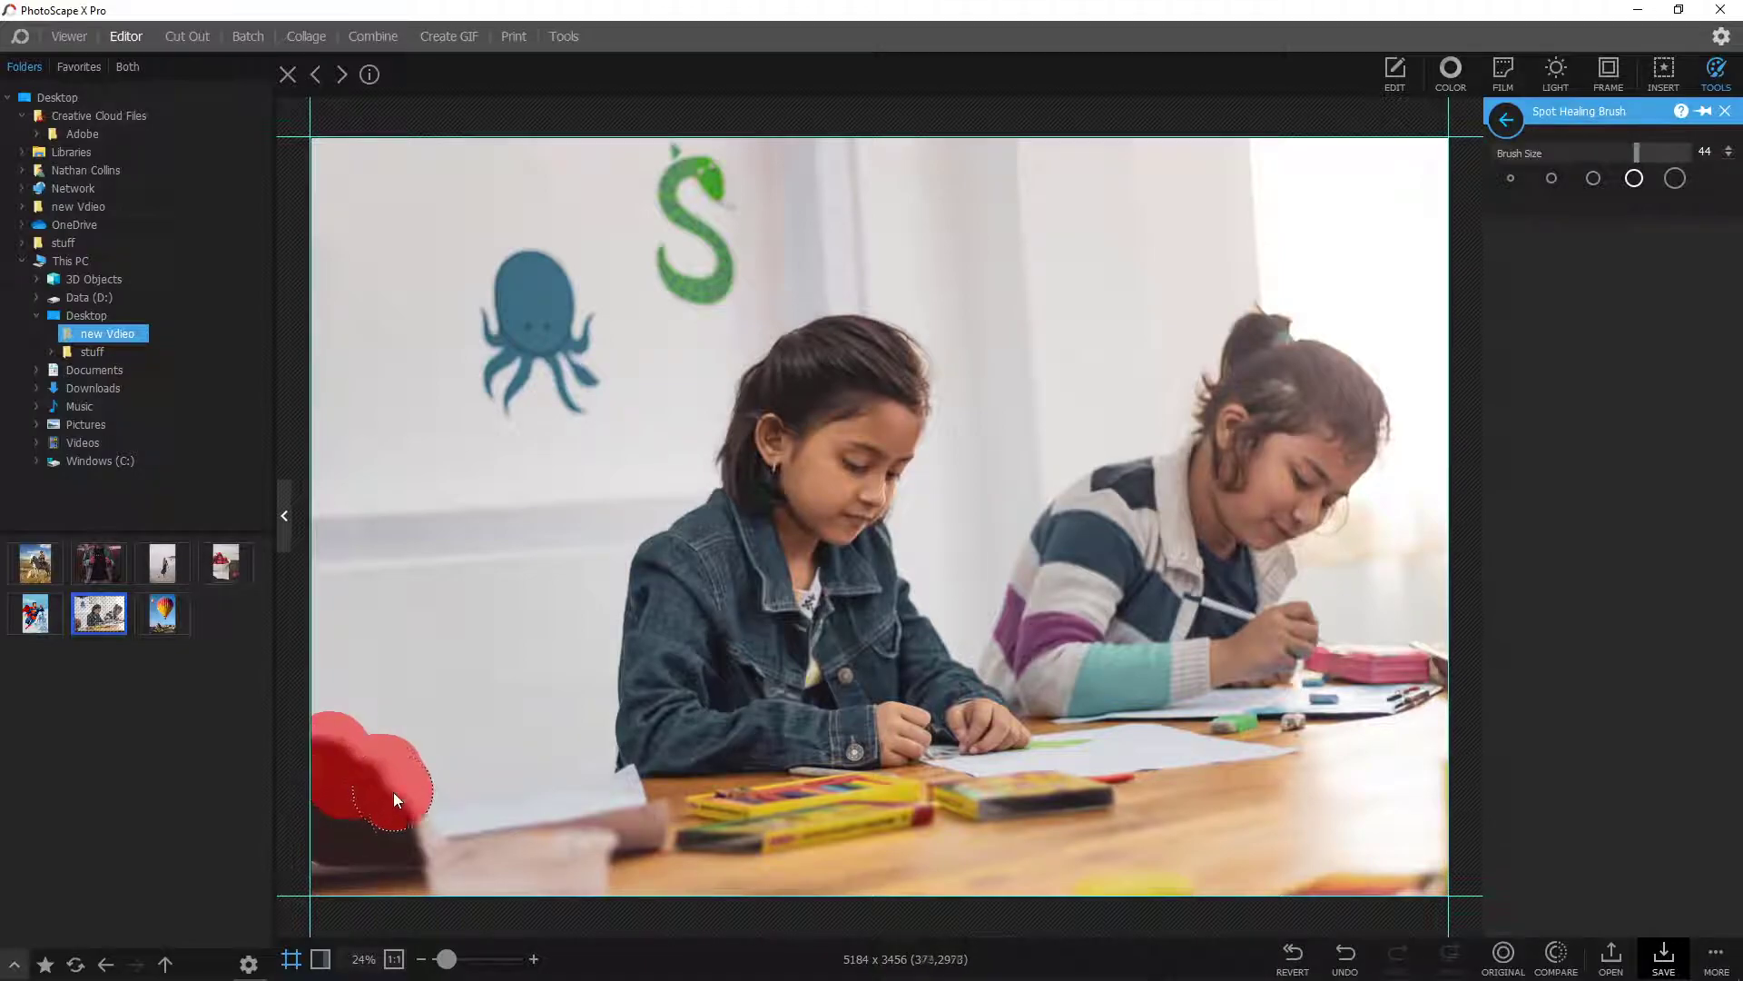
mouse_move(400, 896)
left_mouse_down()
mouse_move(325, 832)
mouse_move(364, 885)
left_mouse_up()
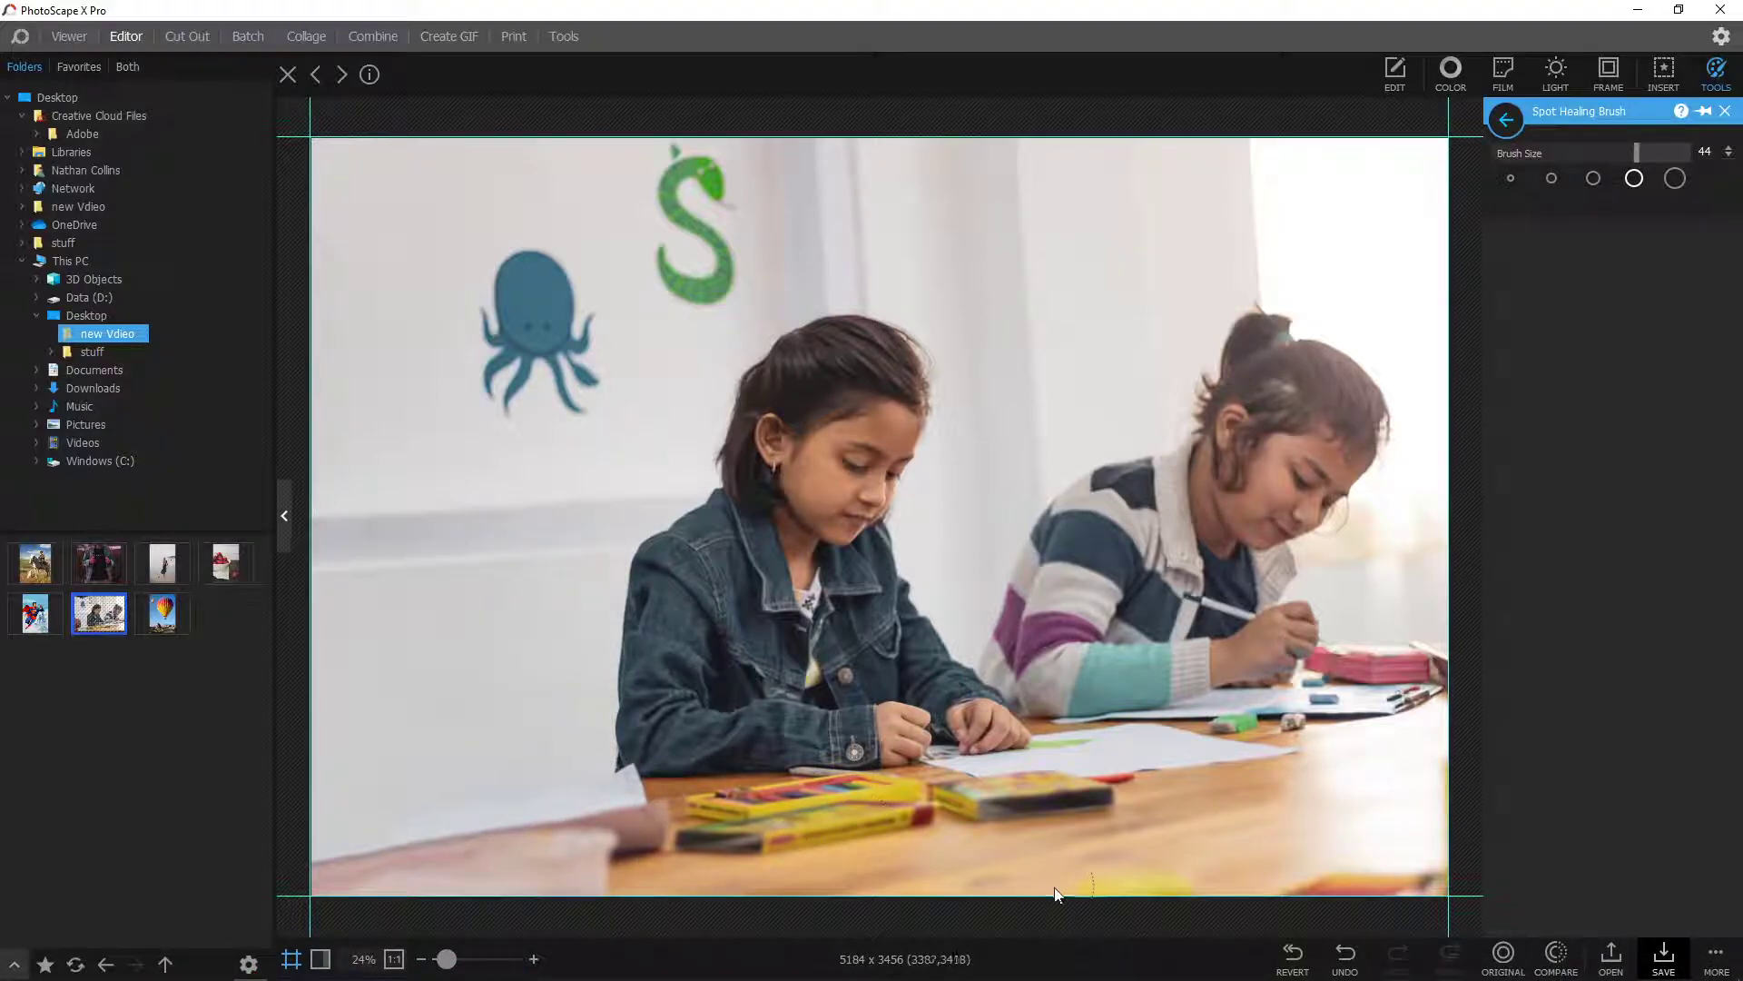
Compare the healed classroom photo with its previous state and with the original
left_click(1555, 951)
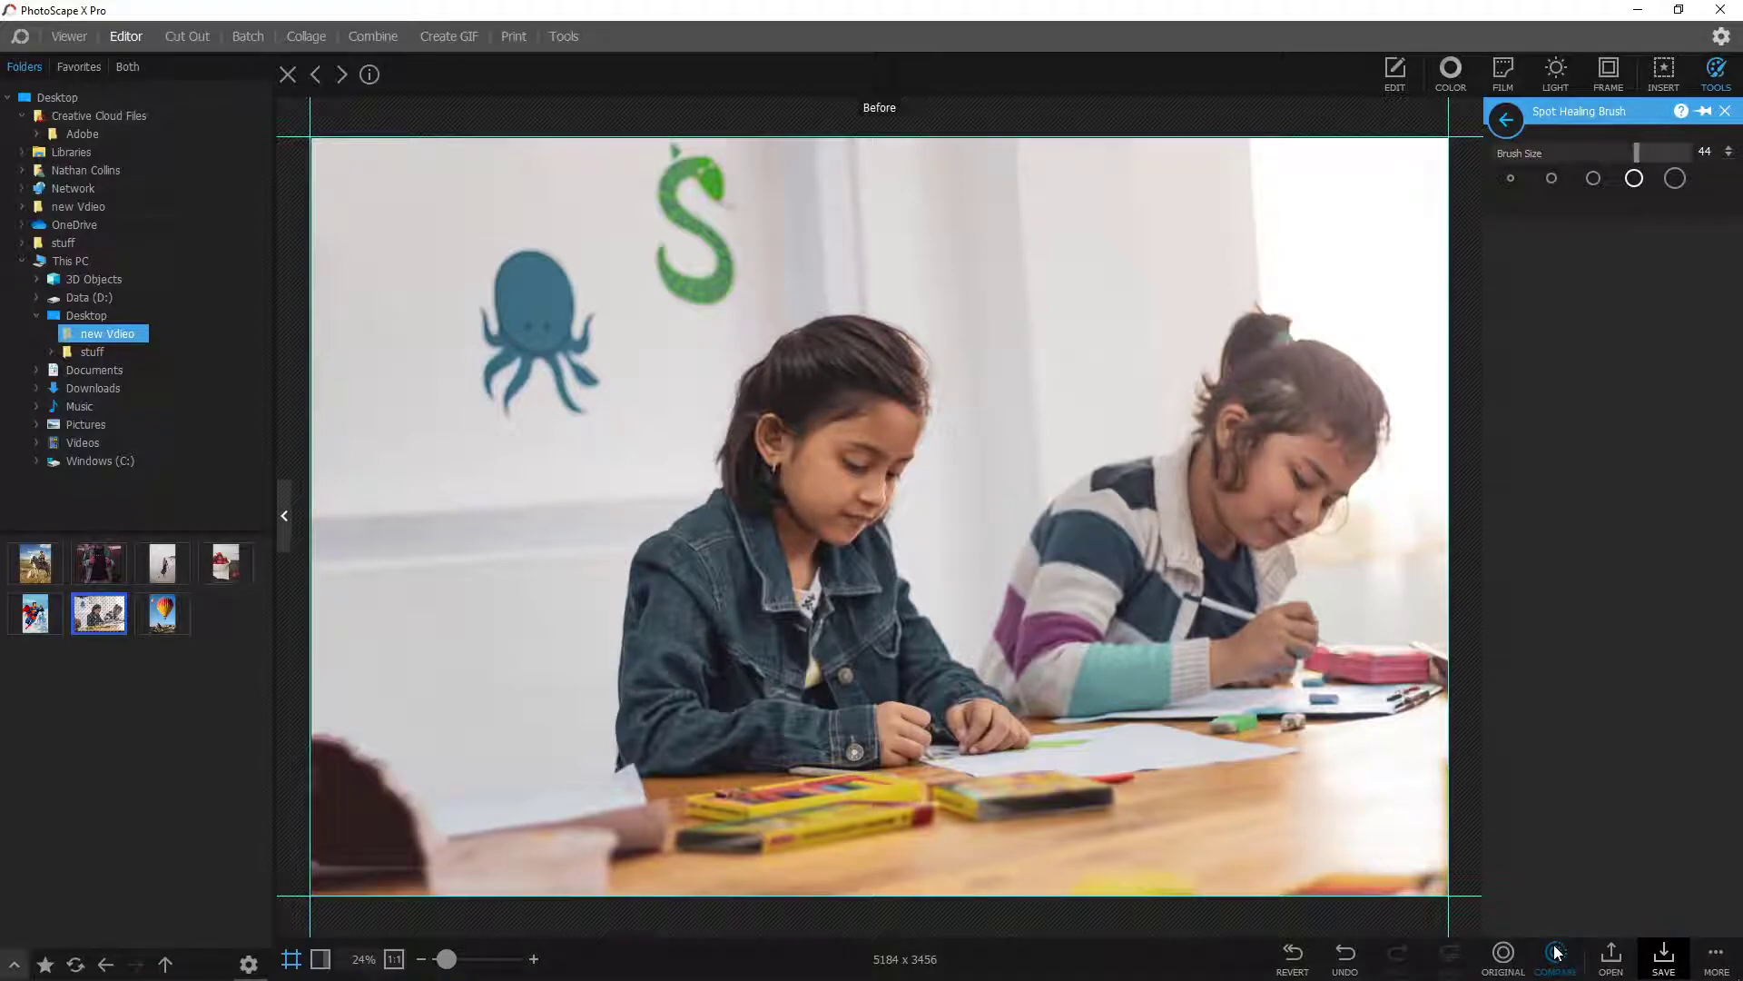
left_click(1501, 953)
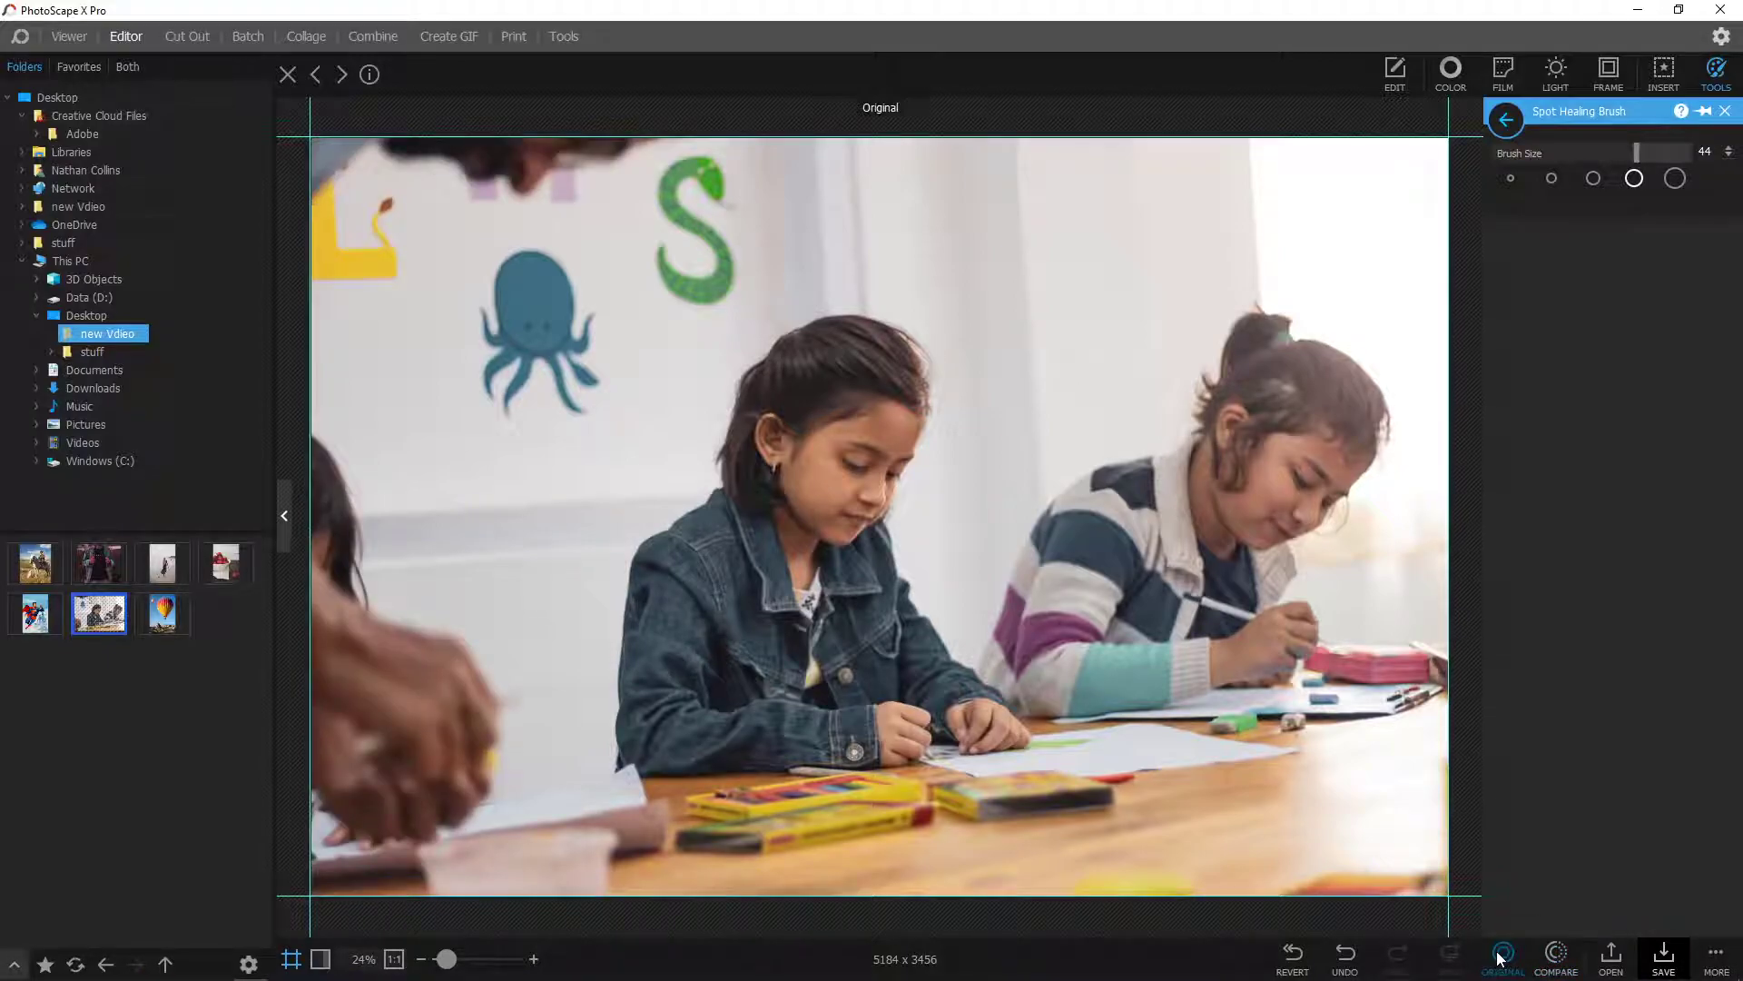
left_click(1500, 954)
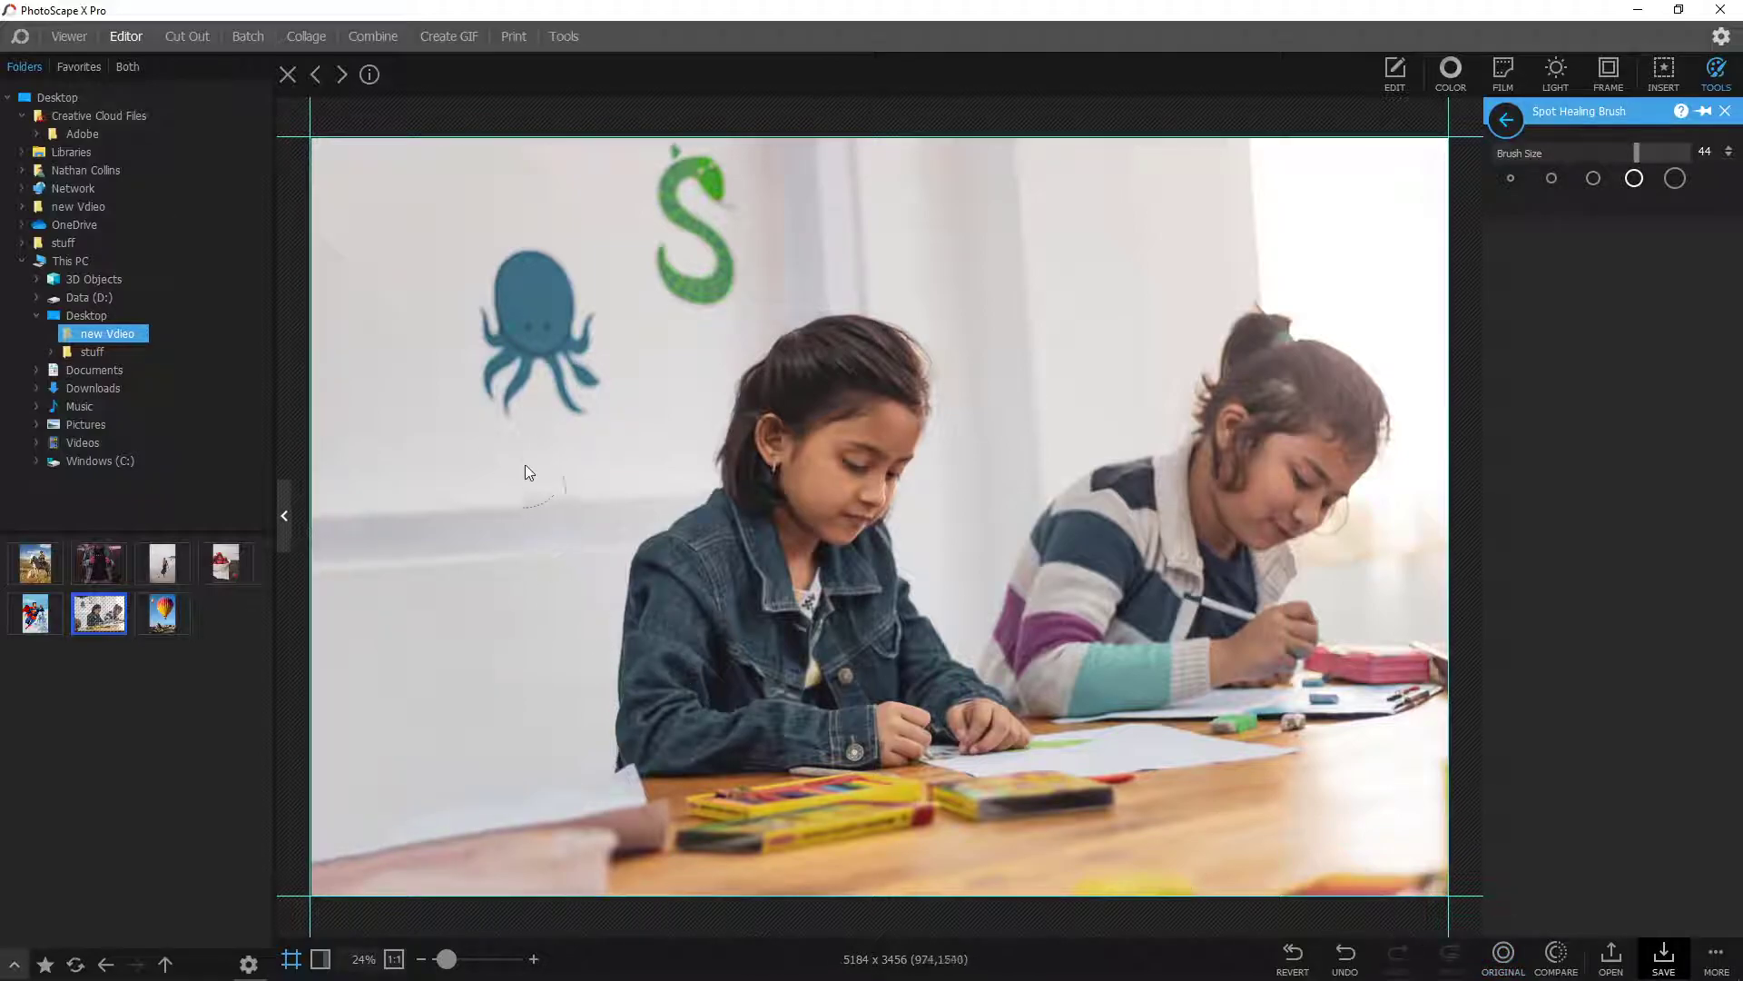
Heal away the blue octopus and green S on the wall, and the yellow and red objects along the table's lower edge
mouse_move(490, 265)
left_mouse_down()
mouse_move(543, 295)
mouse_move(501, 304)
mouse_move(508, 345)
mouse_move(589, 335)
mouse_move(591, 392)
mouse_move(475, 376)
left_mouse_up()
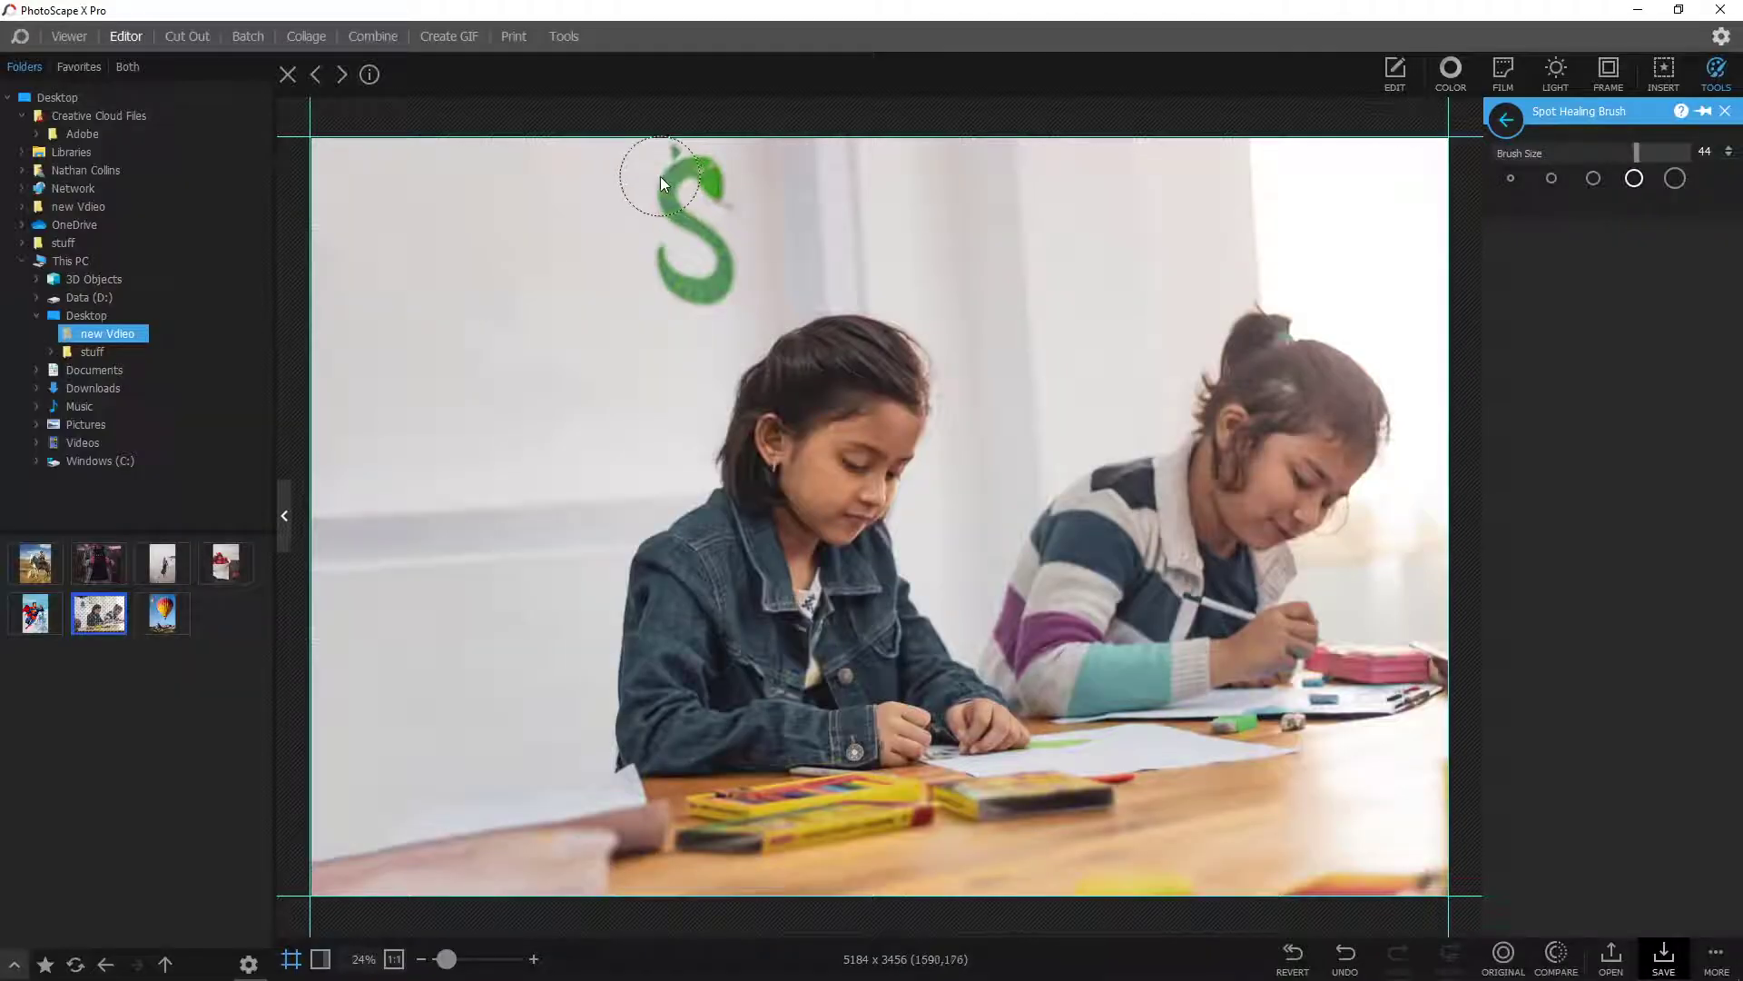
mouse_move(661, 176)
left_mouse_down()
mouse_move(699, 198)
mouse_move(711, 250)
mouse_move(702, 289)
mouse_move(680, 260)
left_mouse_up()
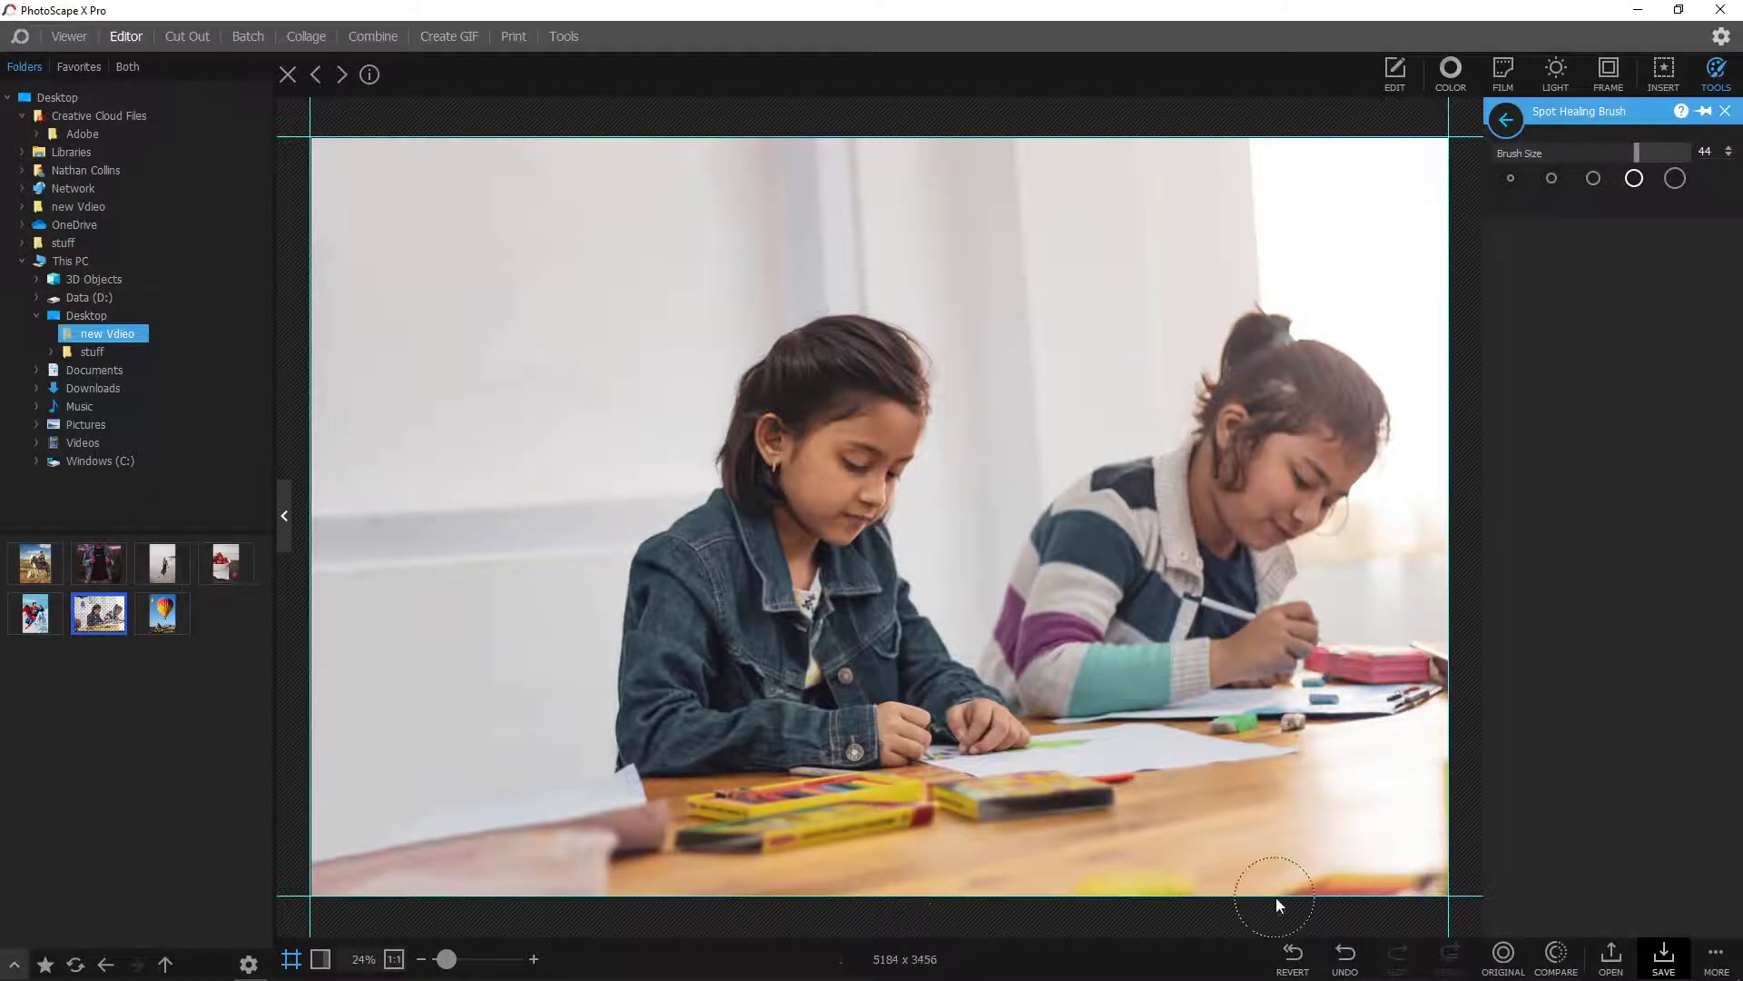
mouse_move(1103, 906)
left_mouse_down()
mouse_move(1435, 892)
mouse_move(1450, 928)
left_mouse_up()
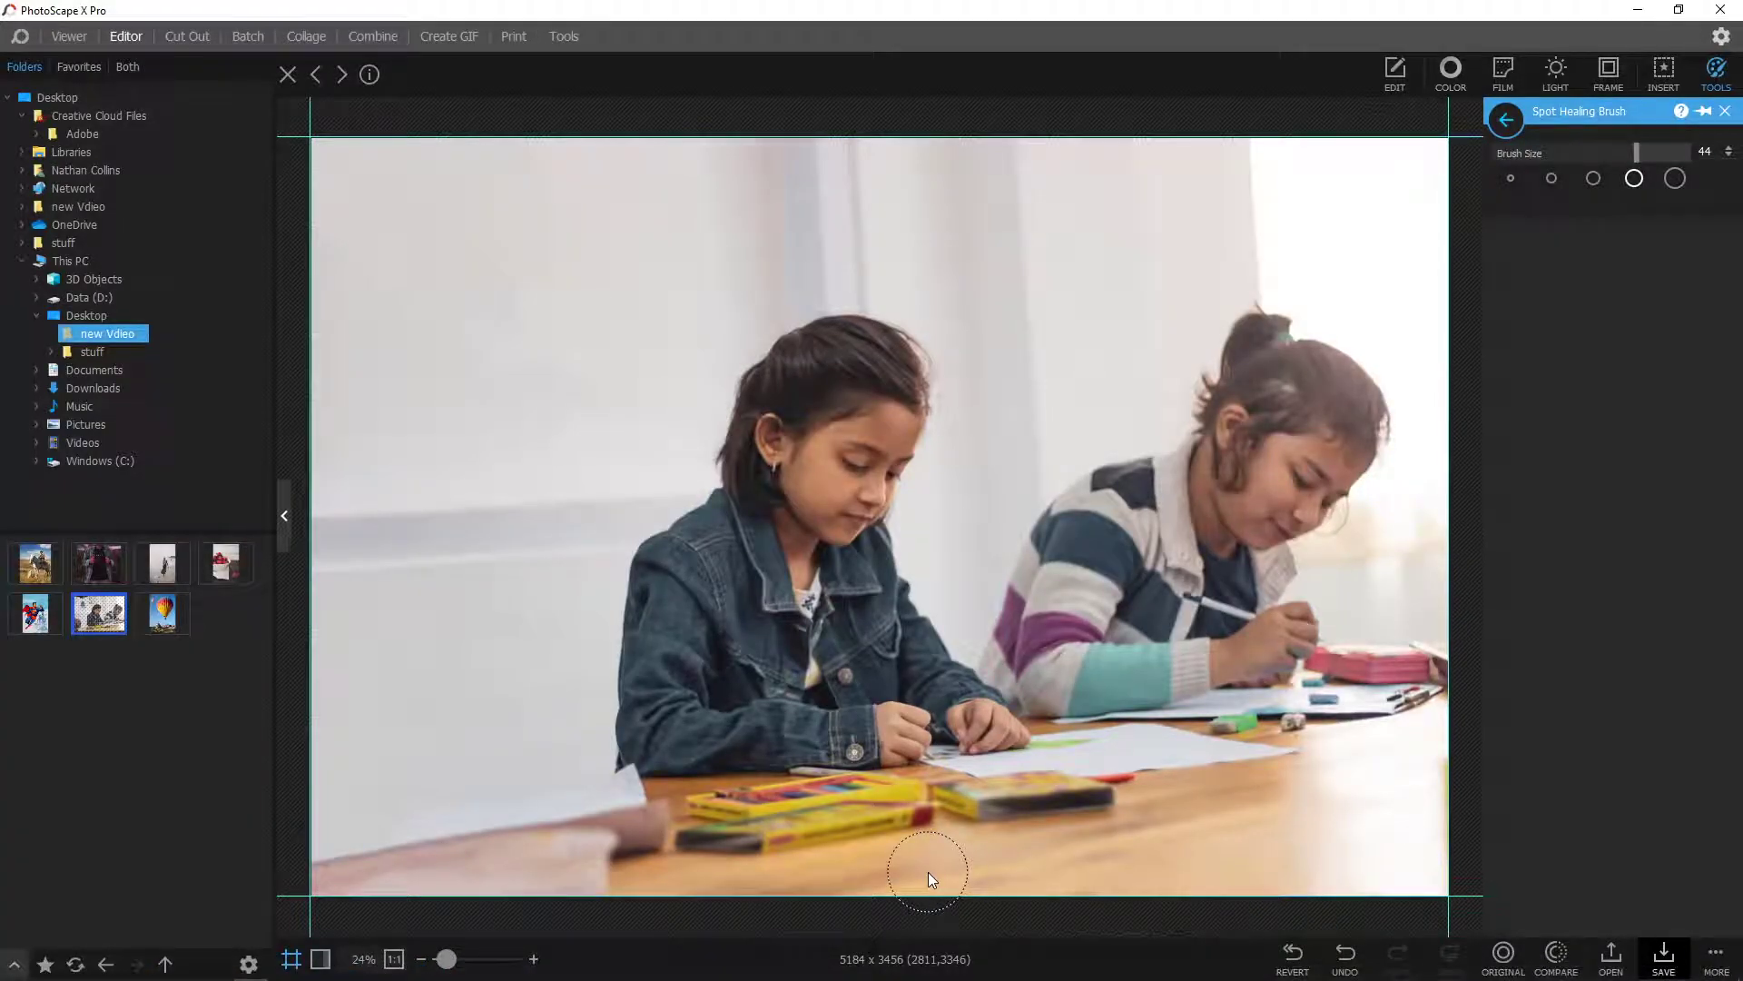
left_click(1664, 82)
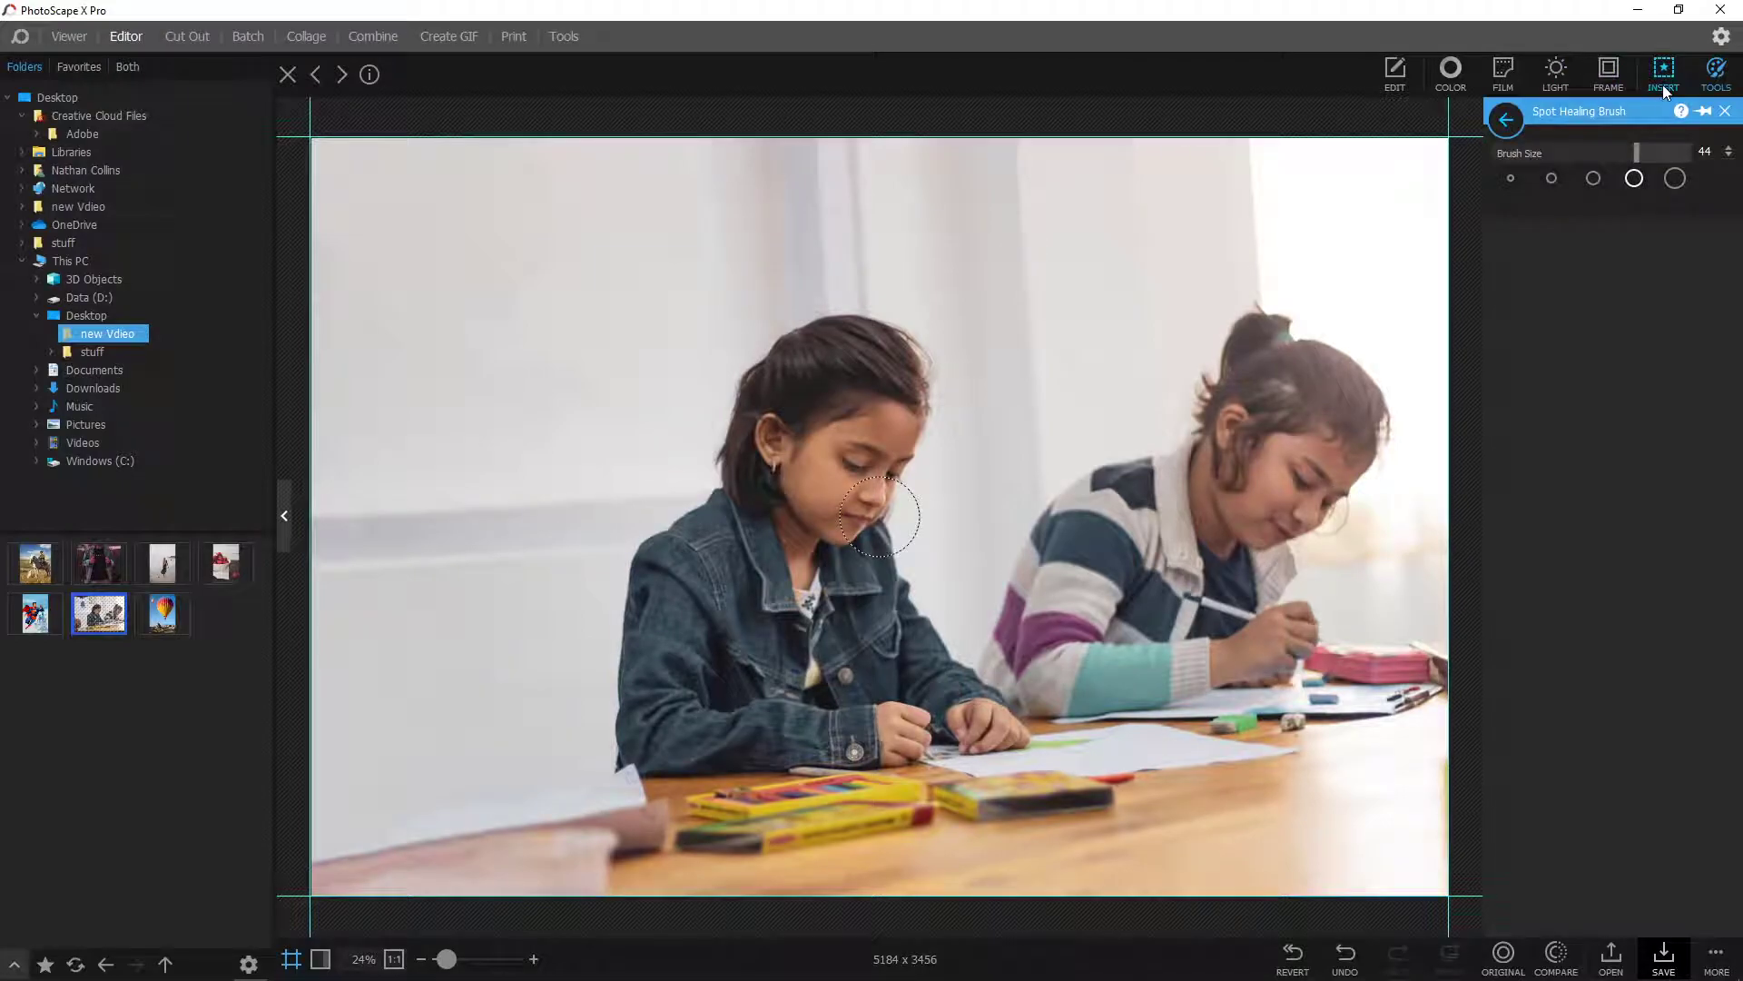
left_click(1556, 72)
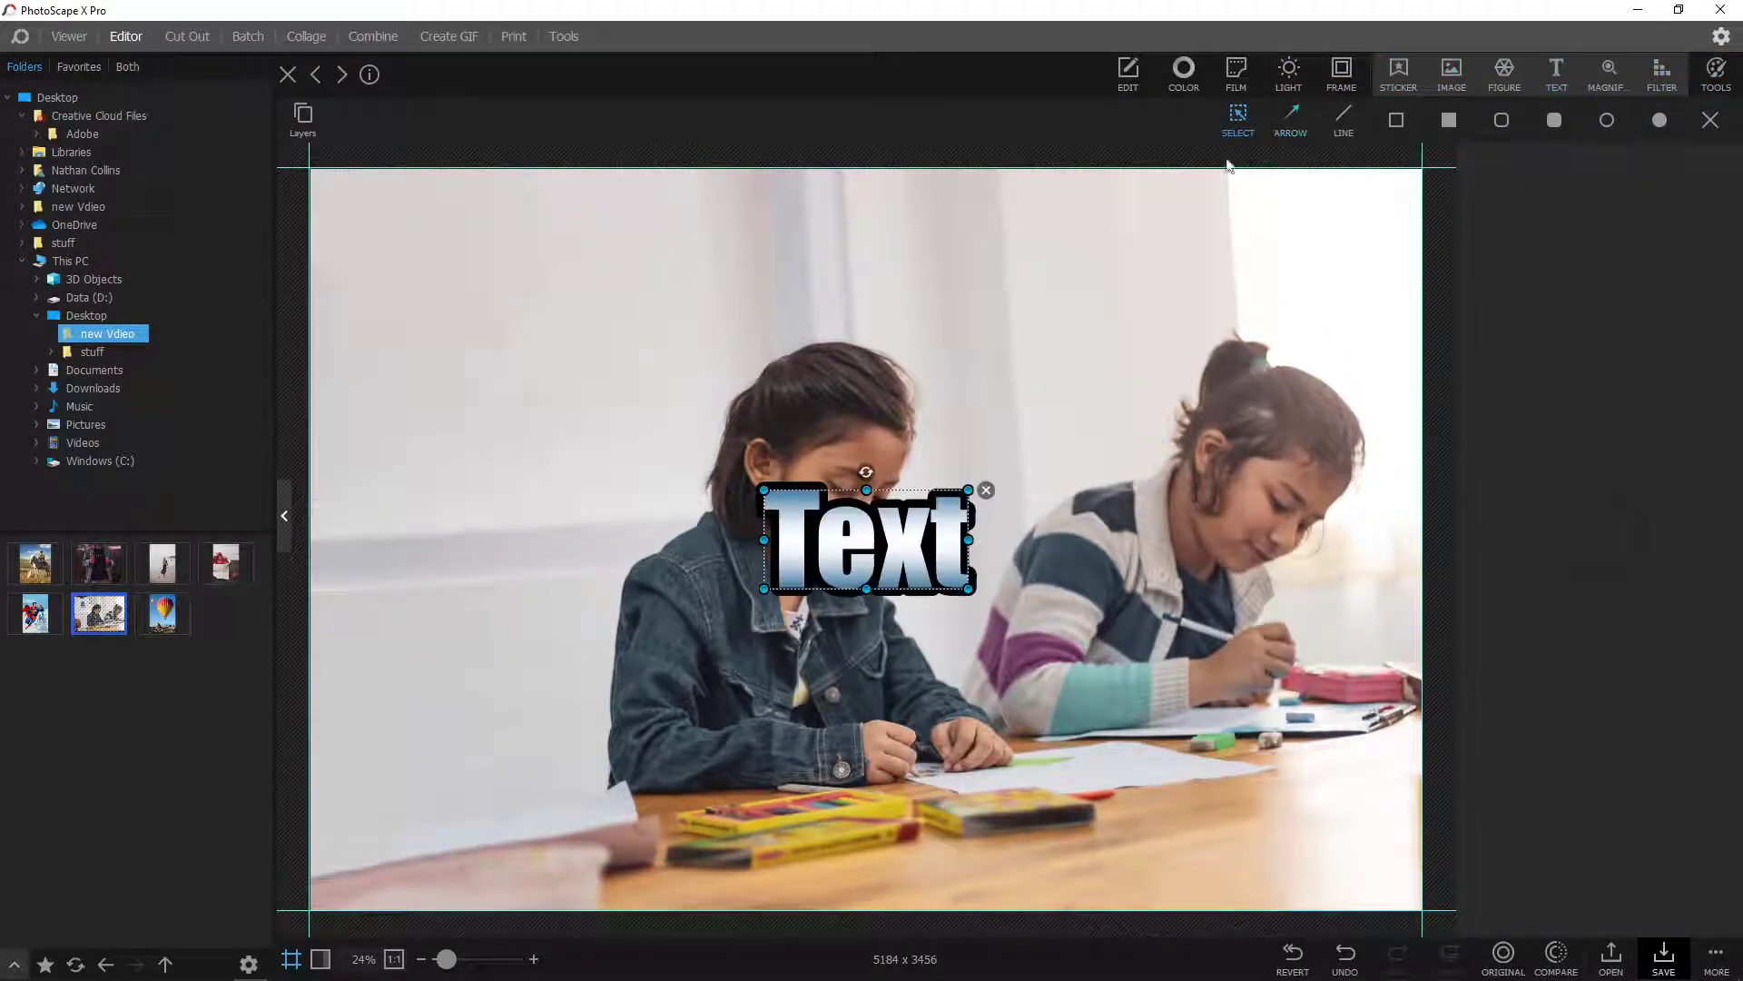
left_click_drag(879, 506, 478, 235)
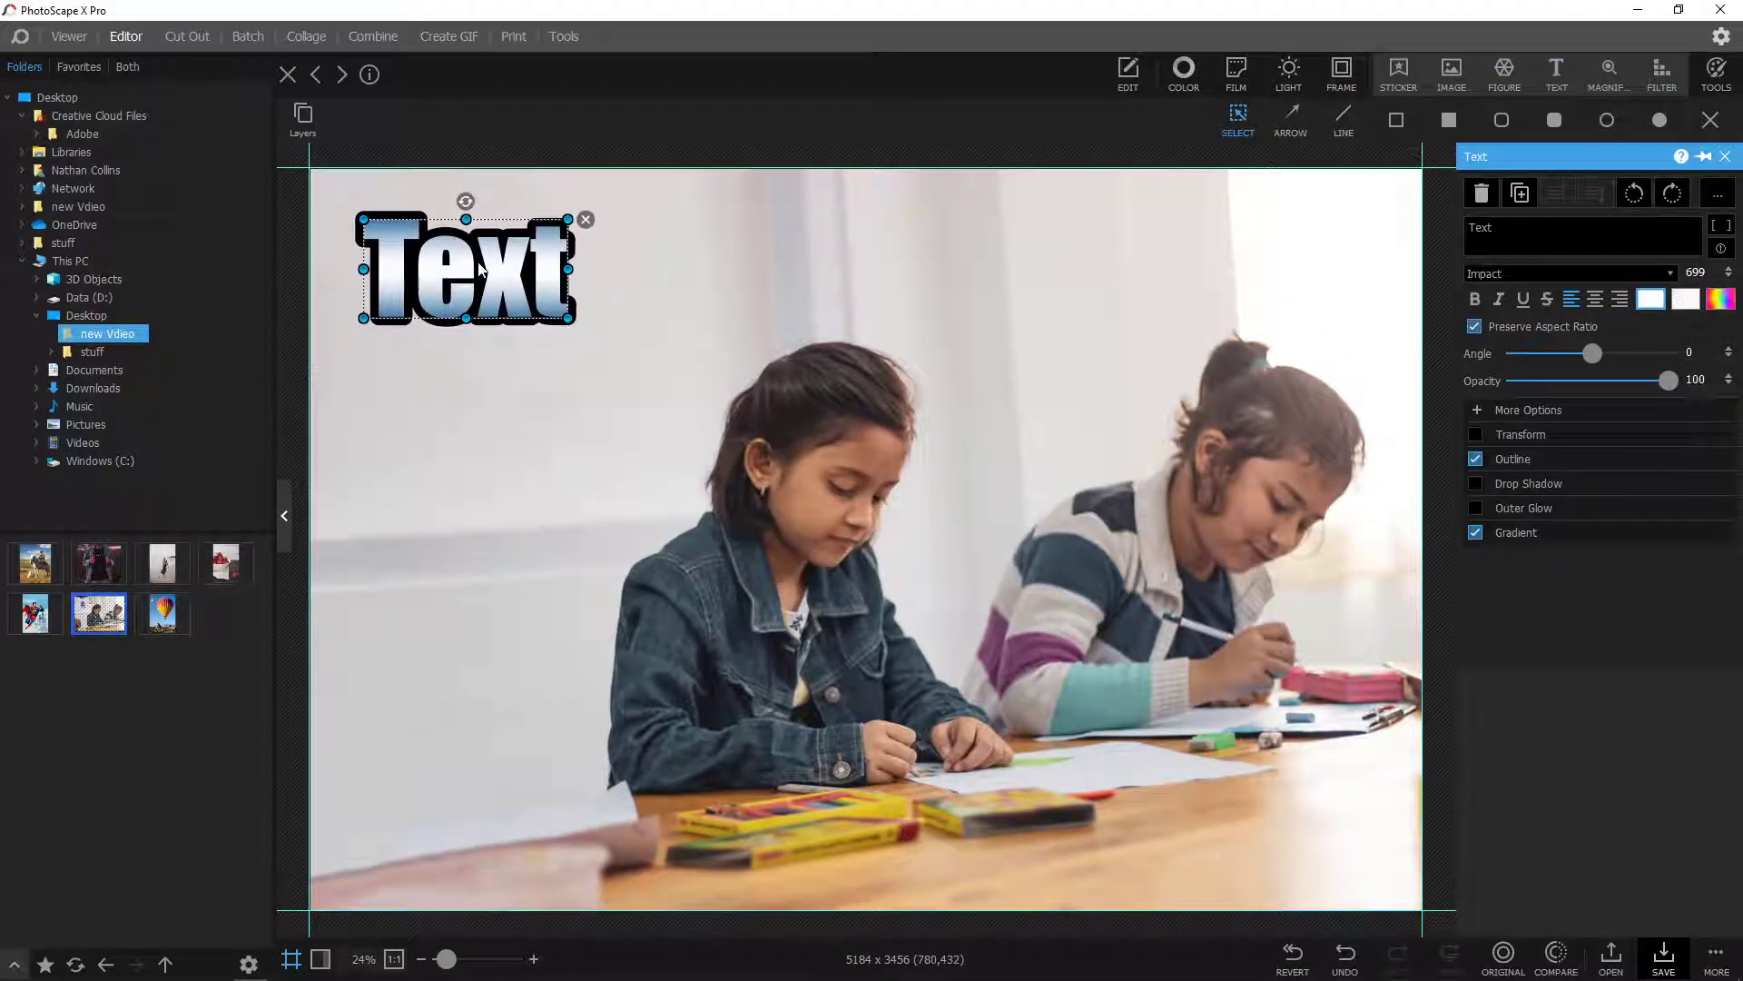
left_click(587, 221)
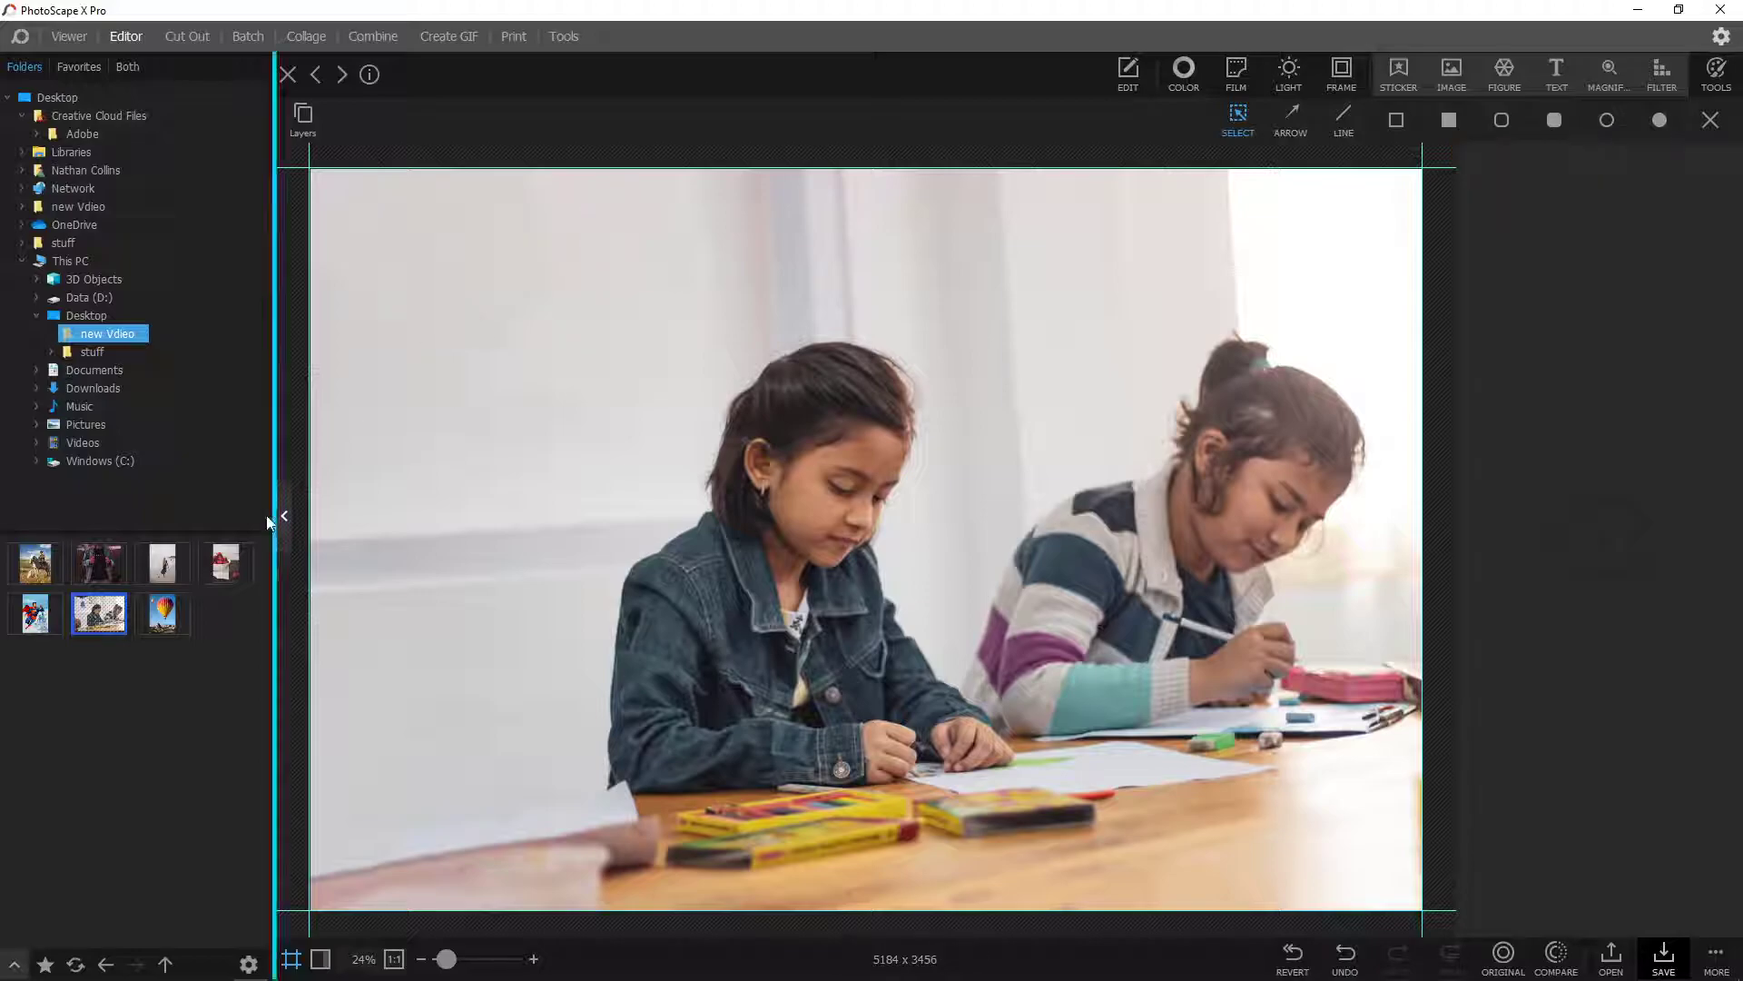
left_click(1661, 970)
left_click(706, 394)
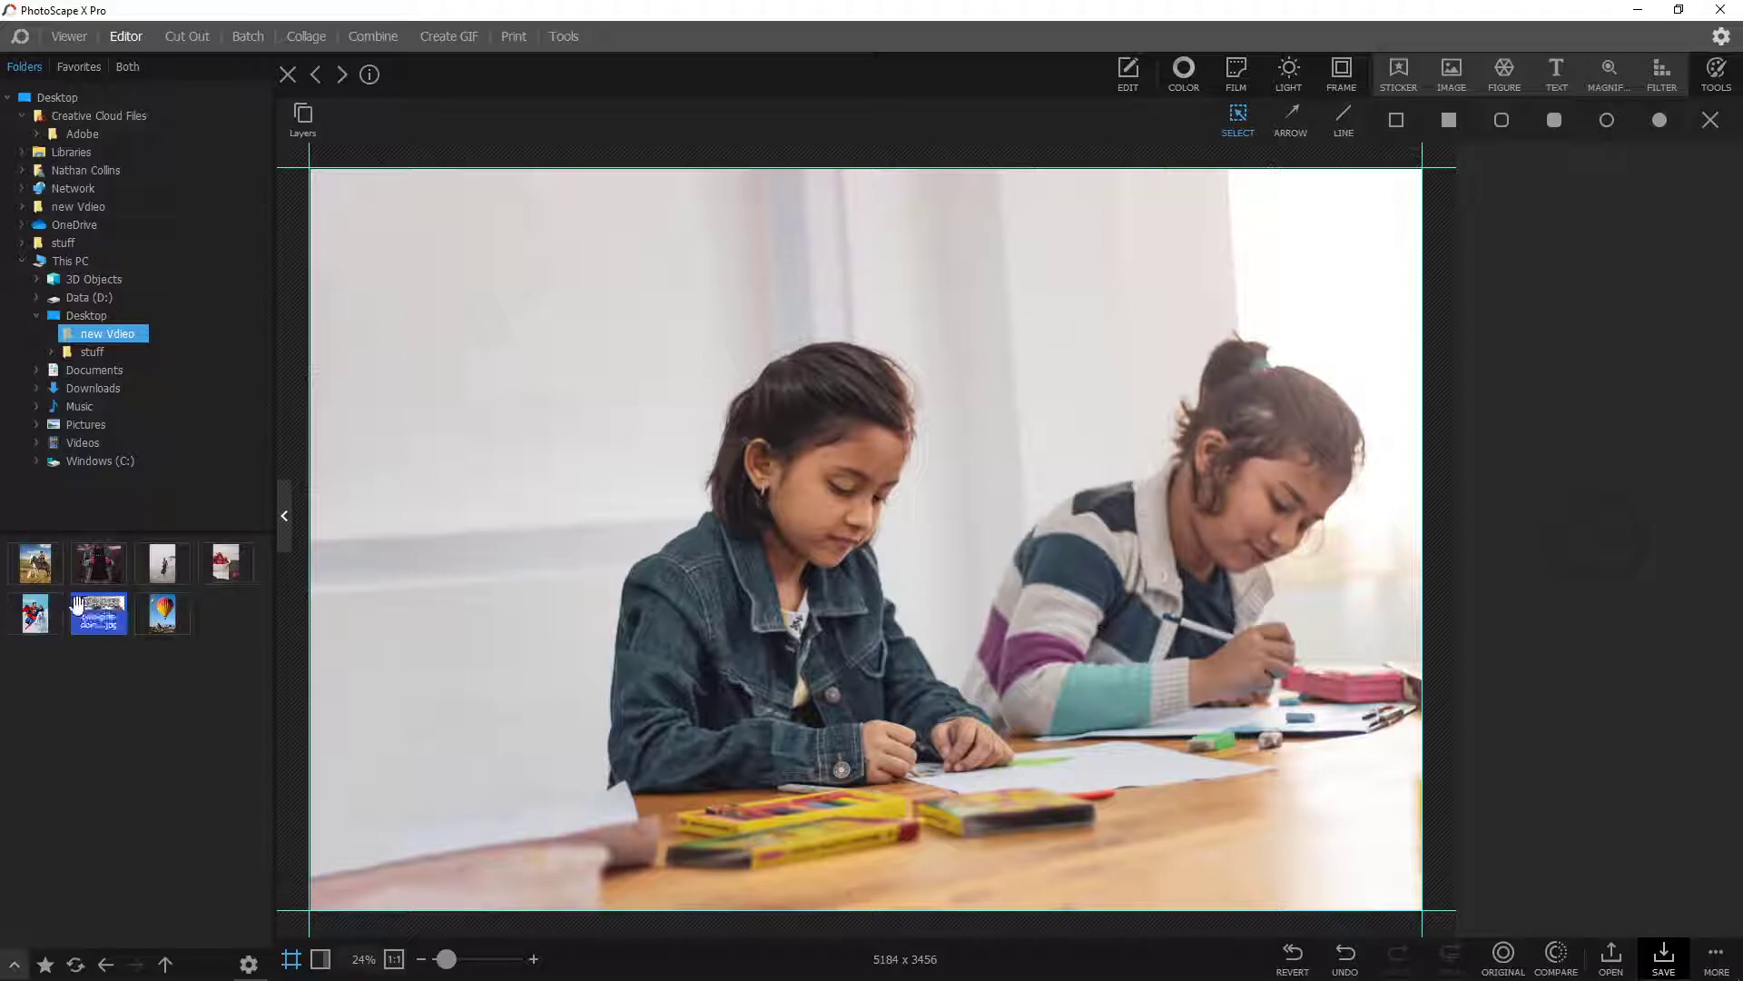
Open the strawberry bowl photo and remove the single strawberry lying on the dark table with the Spot Healing Brush
left_click(226, 563)
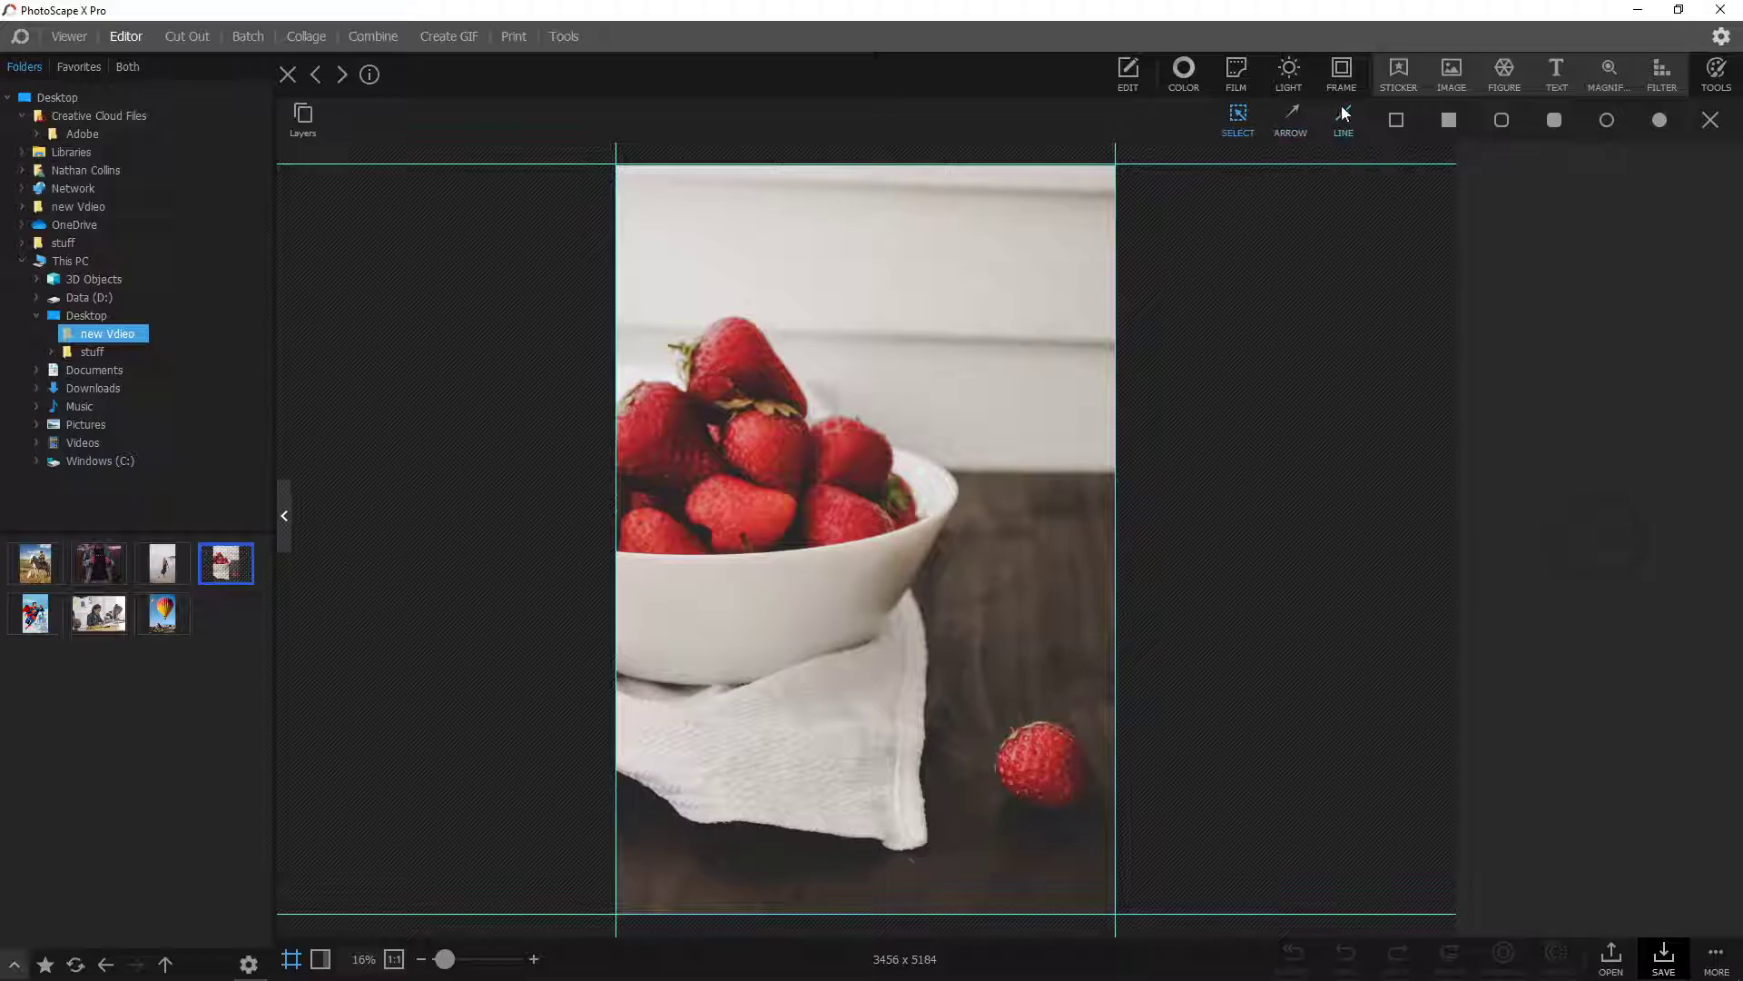
left_click(1715, 72)
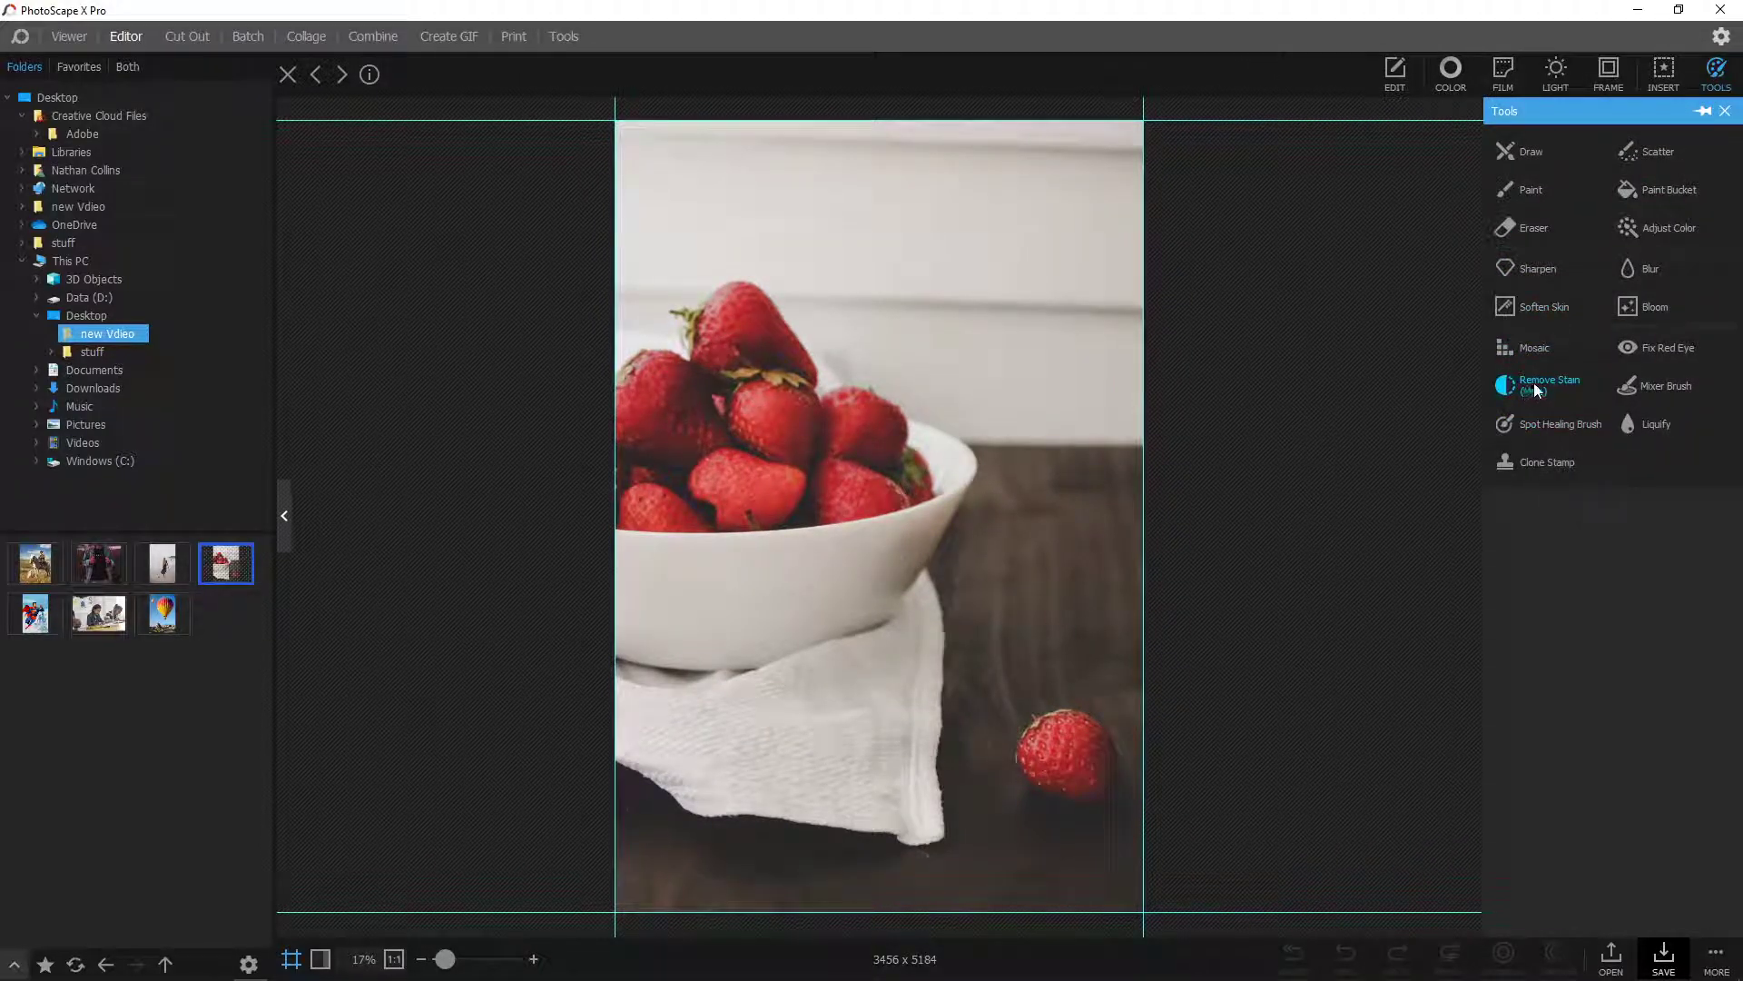
left_click(1544, 423)
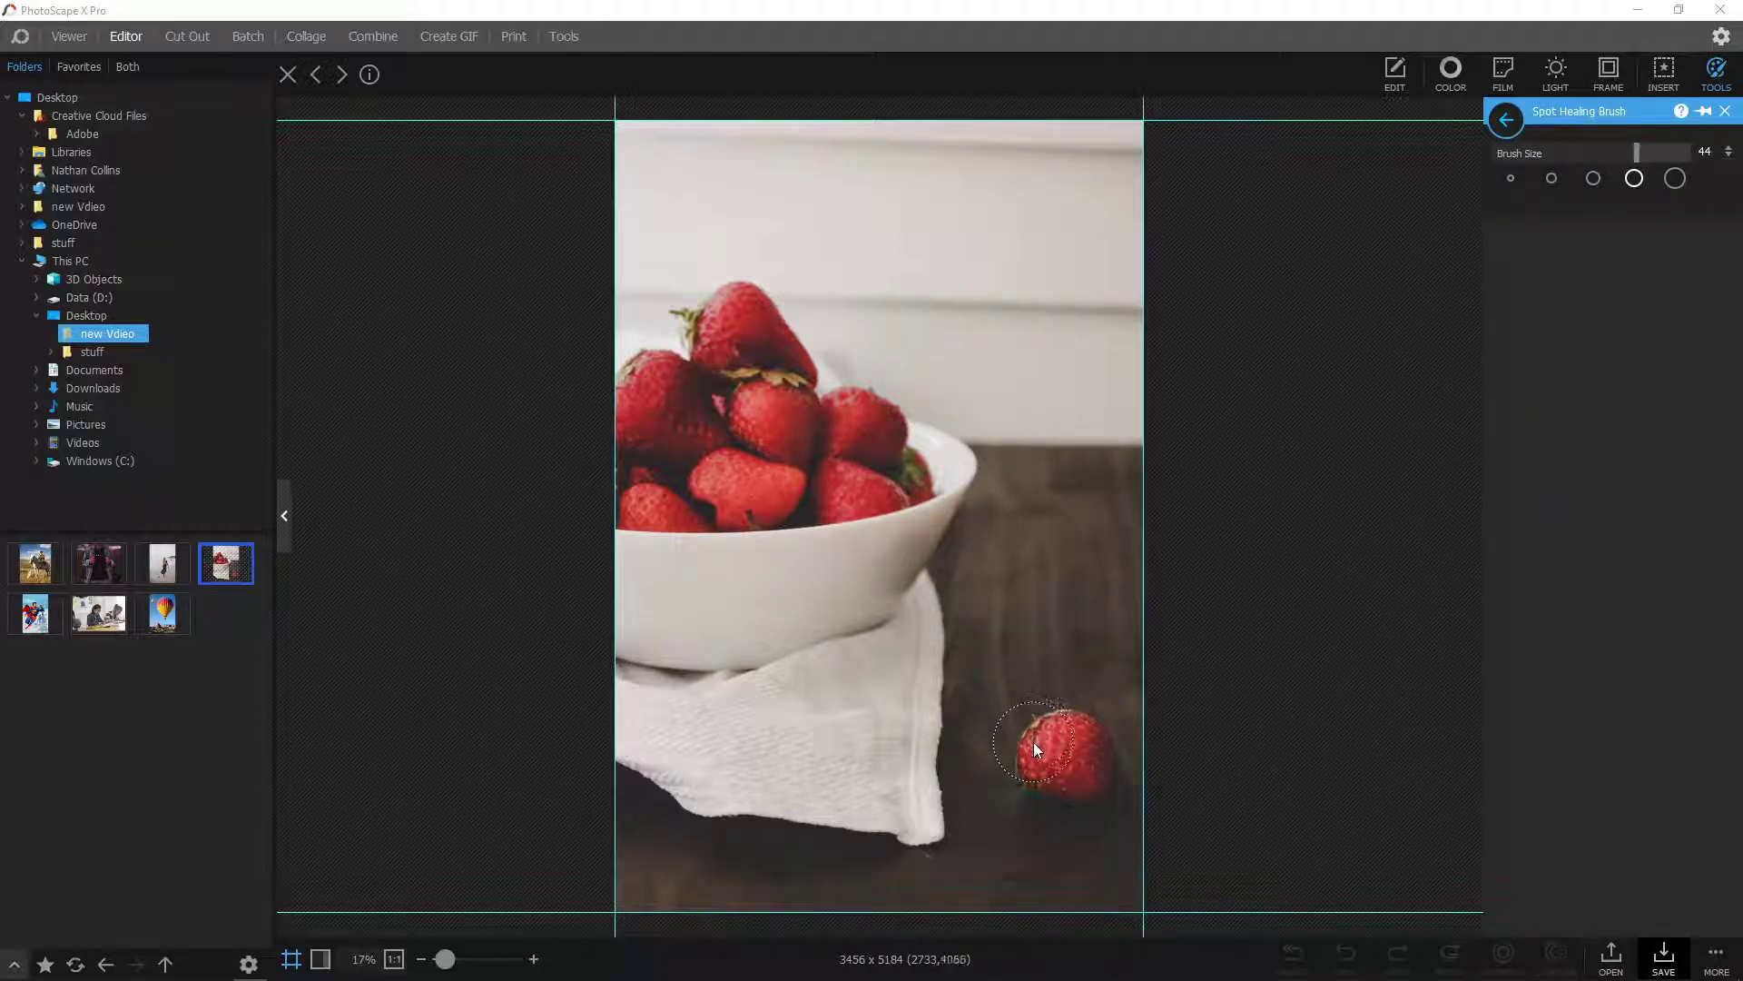
mouse_move(1034, 743)
left_mouse_down()
mouse_move(1081, 743)
mouse_move(1091, 780)
mouse_move(1033, 759)
left_mouse_up()
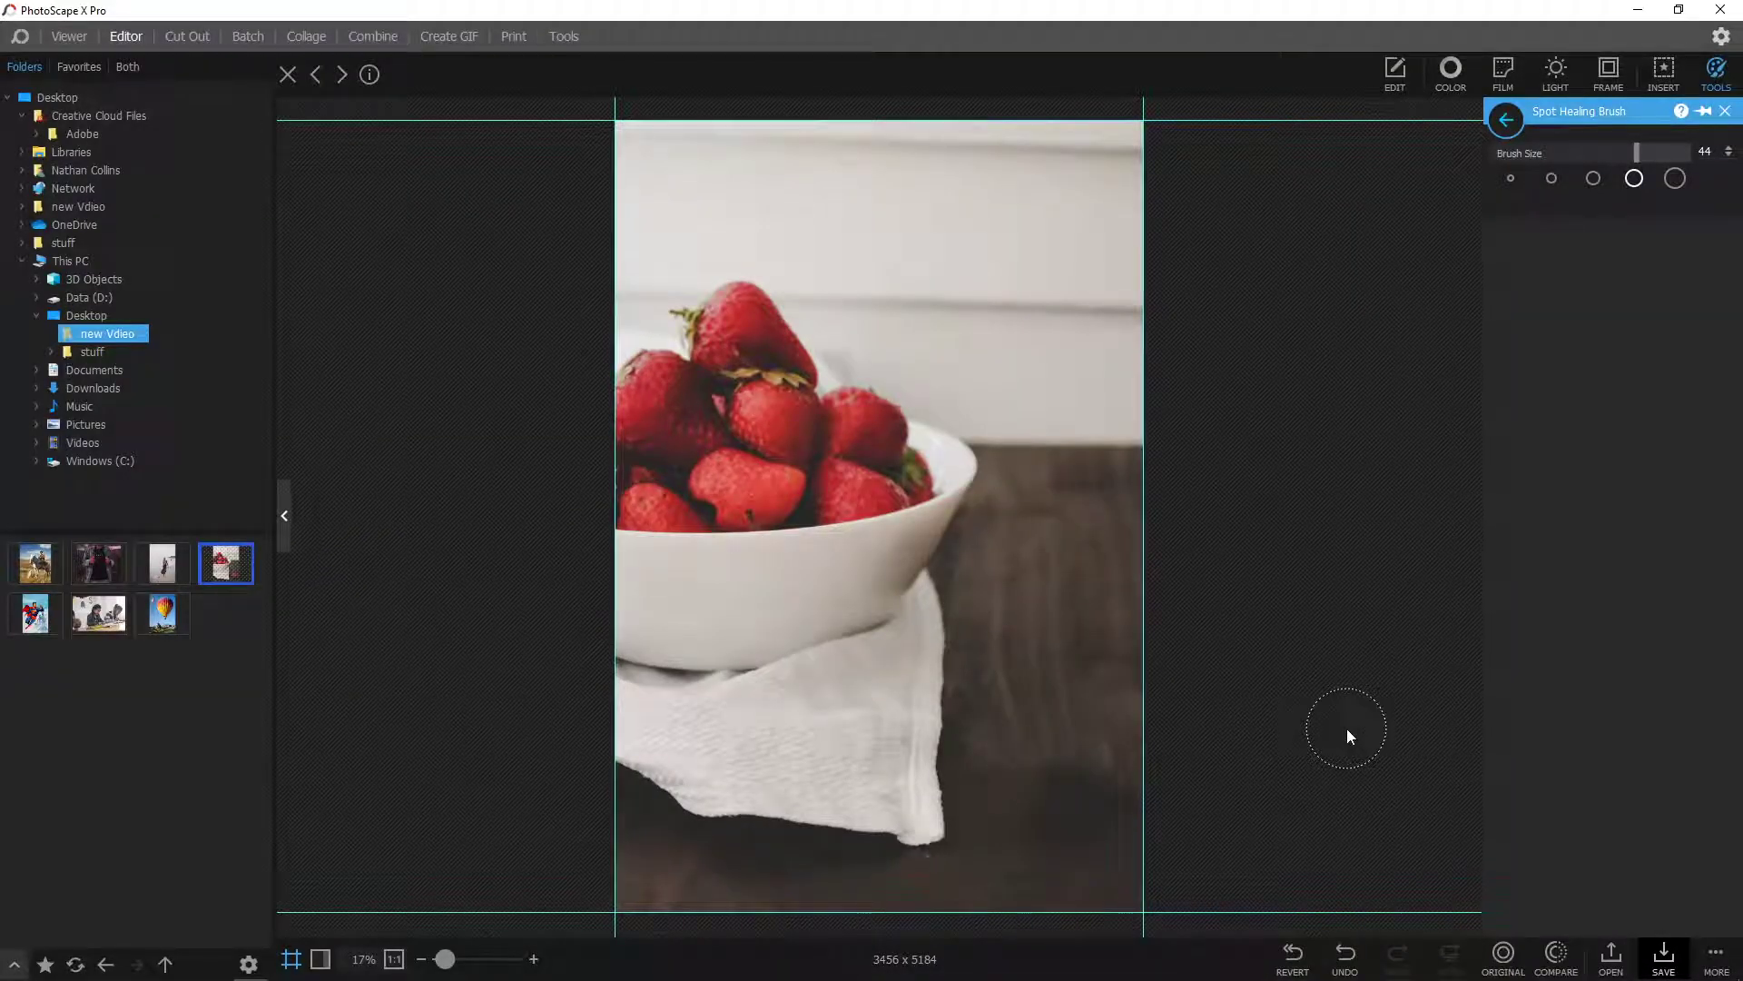
Compare the strawberry photo before and after the healing
left_click(1556, 953)
left_click(1556, 954)
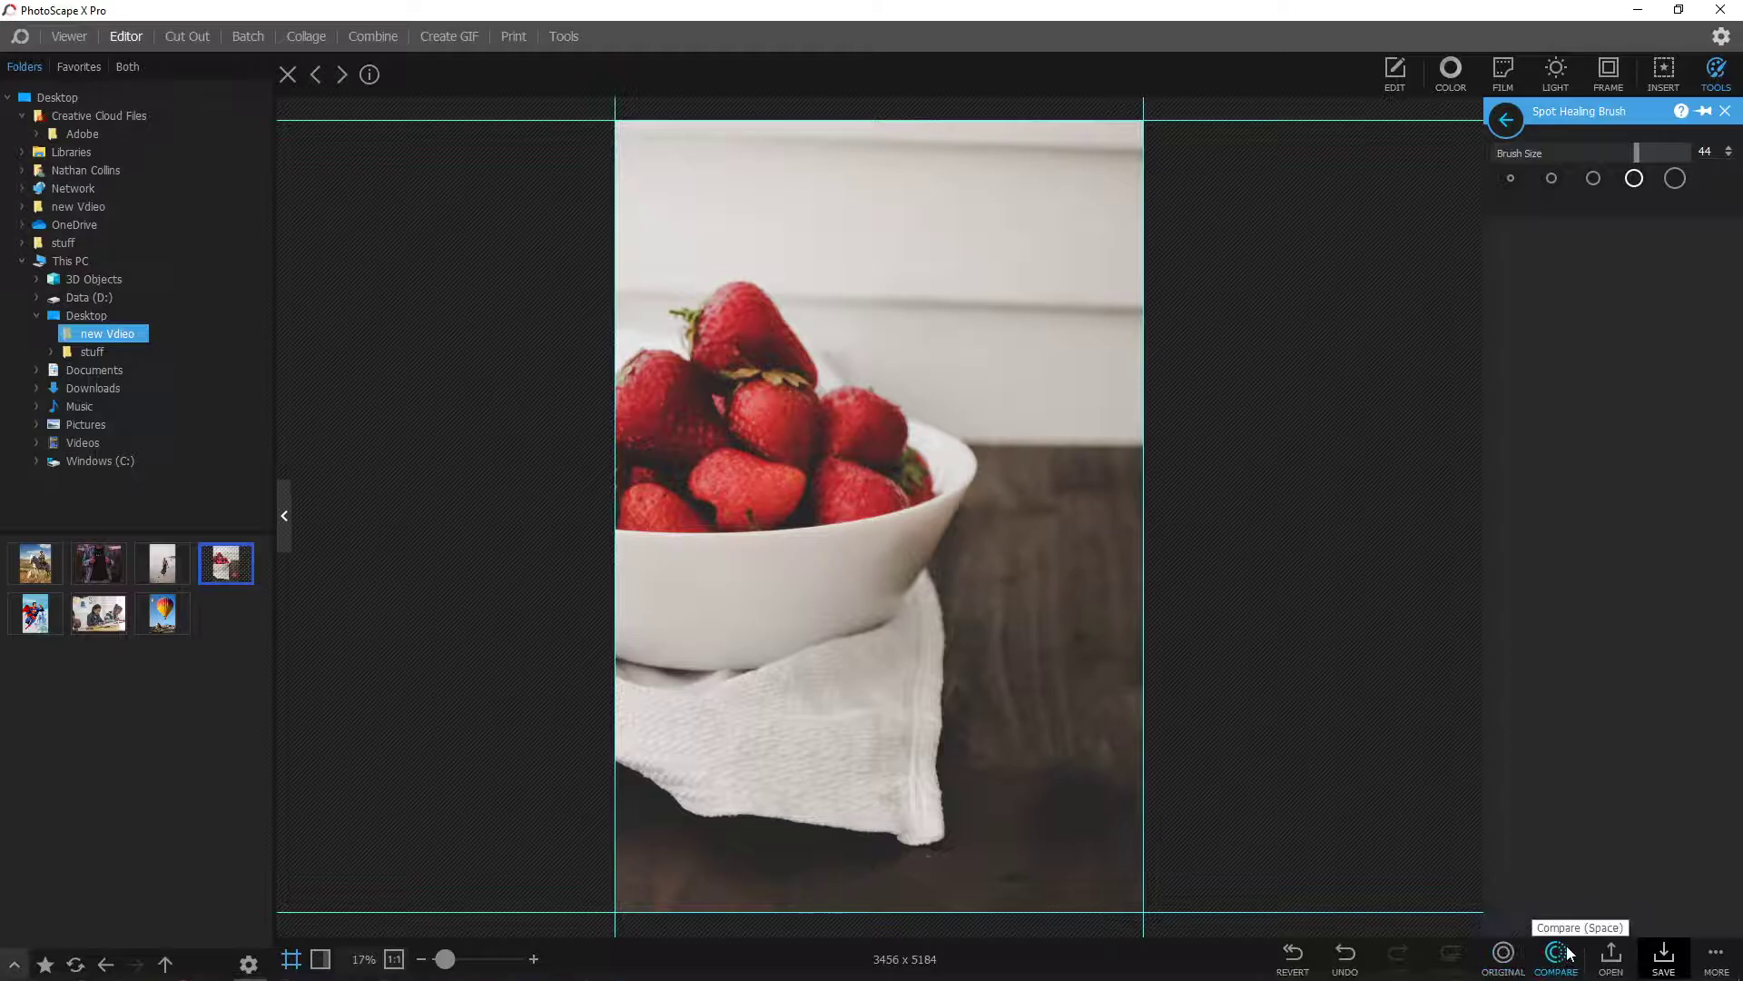
left_click(1567, 953)
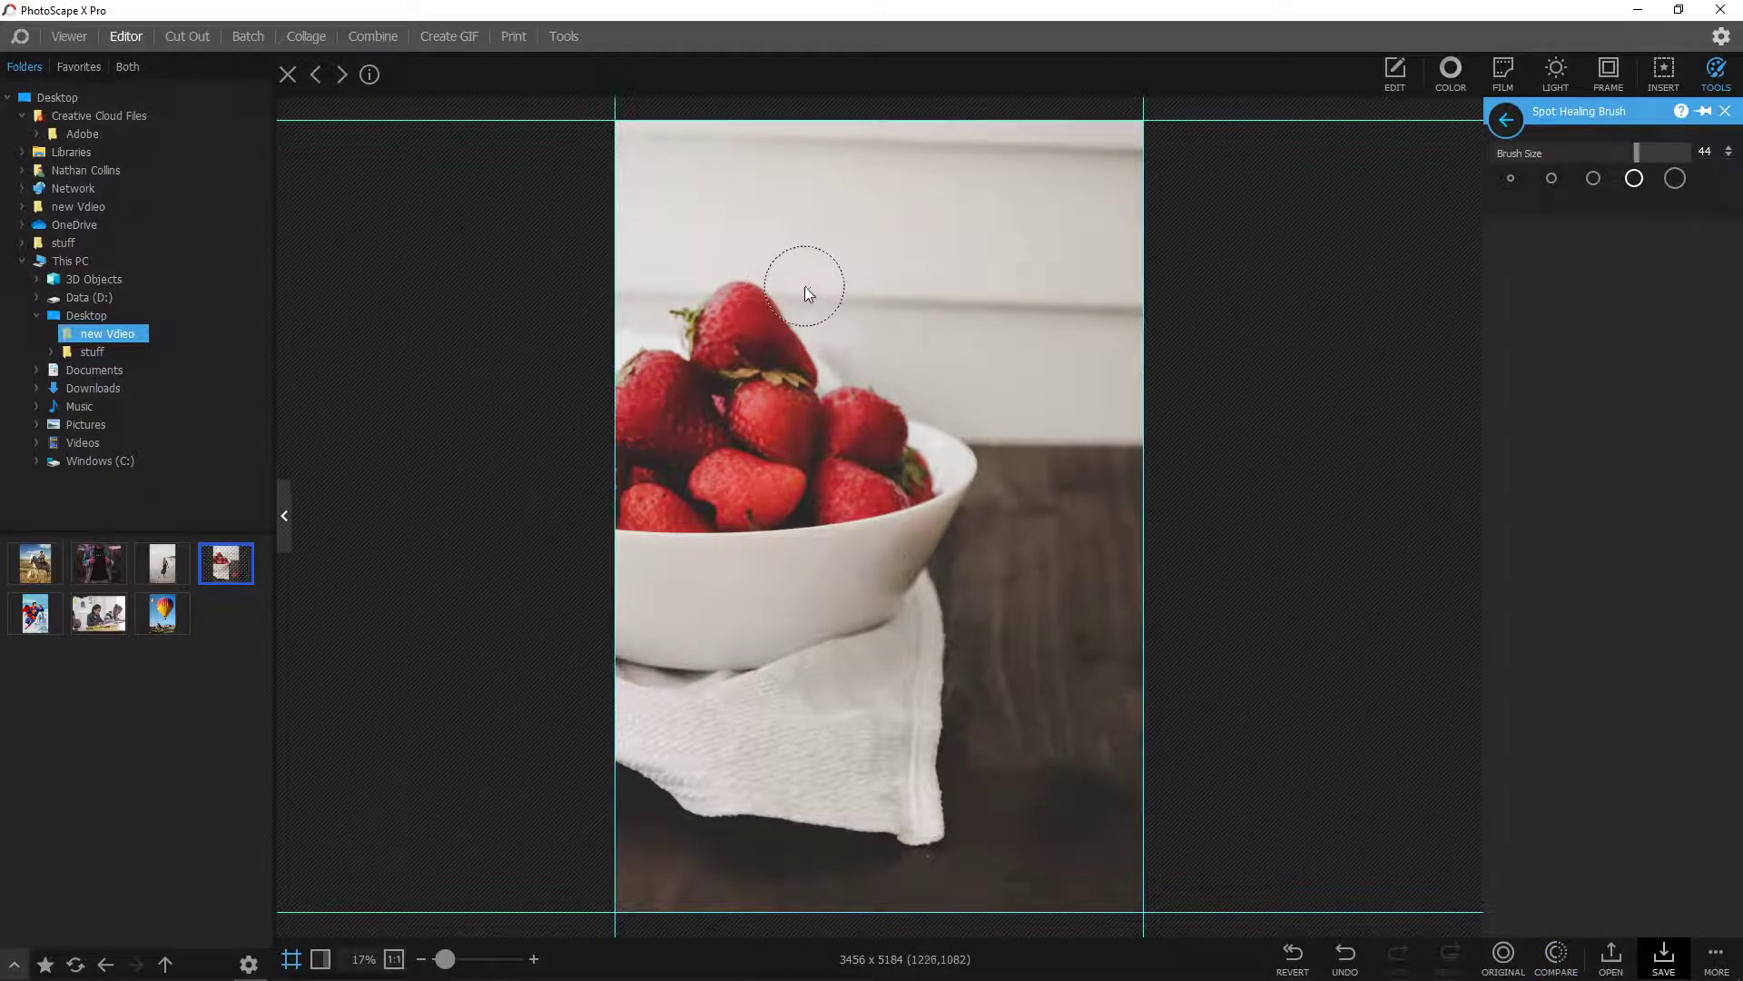
Heal away the horizontal plank lines on the white wall above and beside the strawberries
mouse_move(625, 138)
left_mouse_down()
mouse_move(1053, 139)
mouse_move(1145, 166)
left_mouse_up()
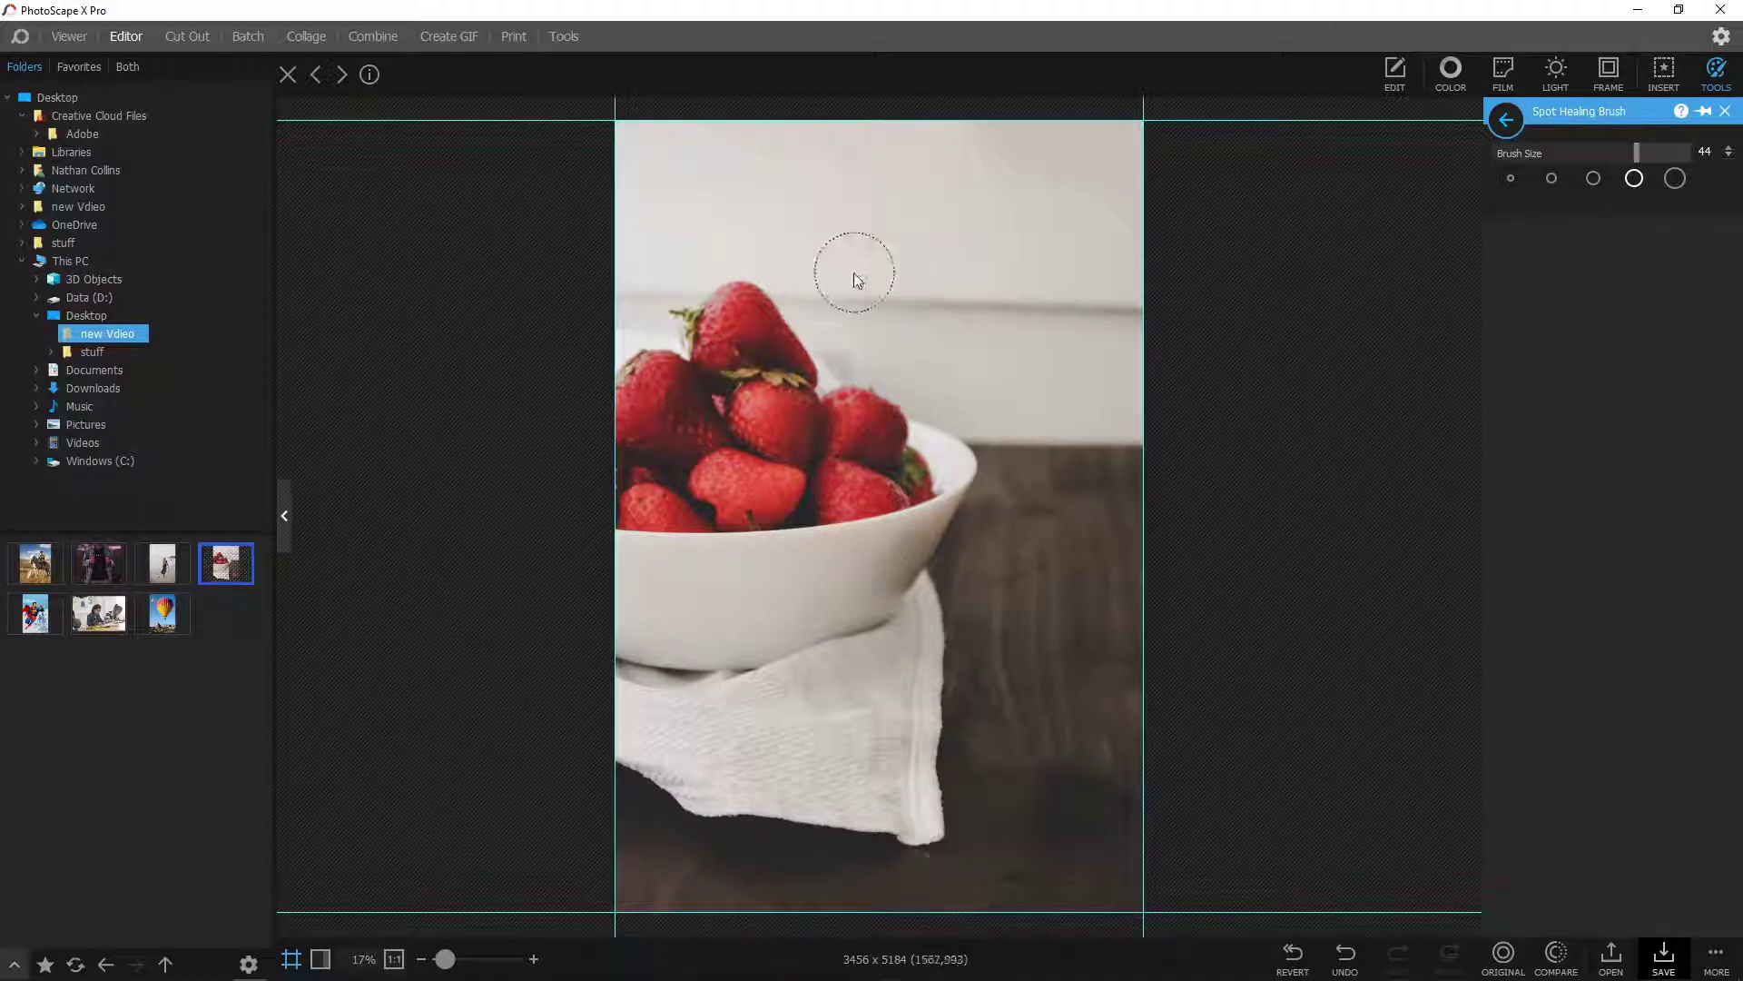
left_click_drag(815, 284, 1135, 303)
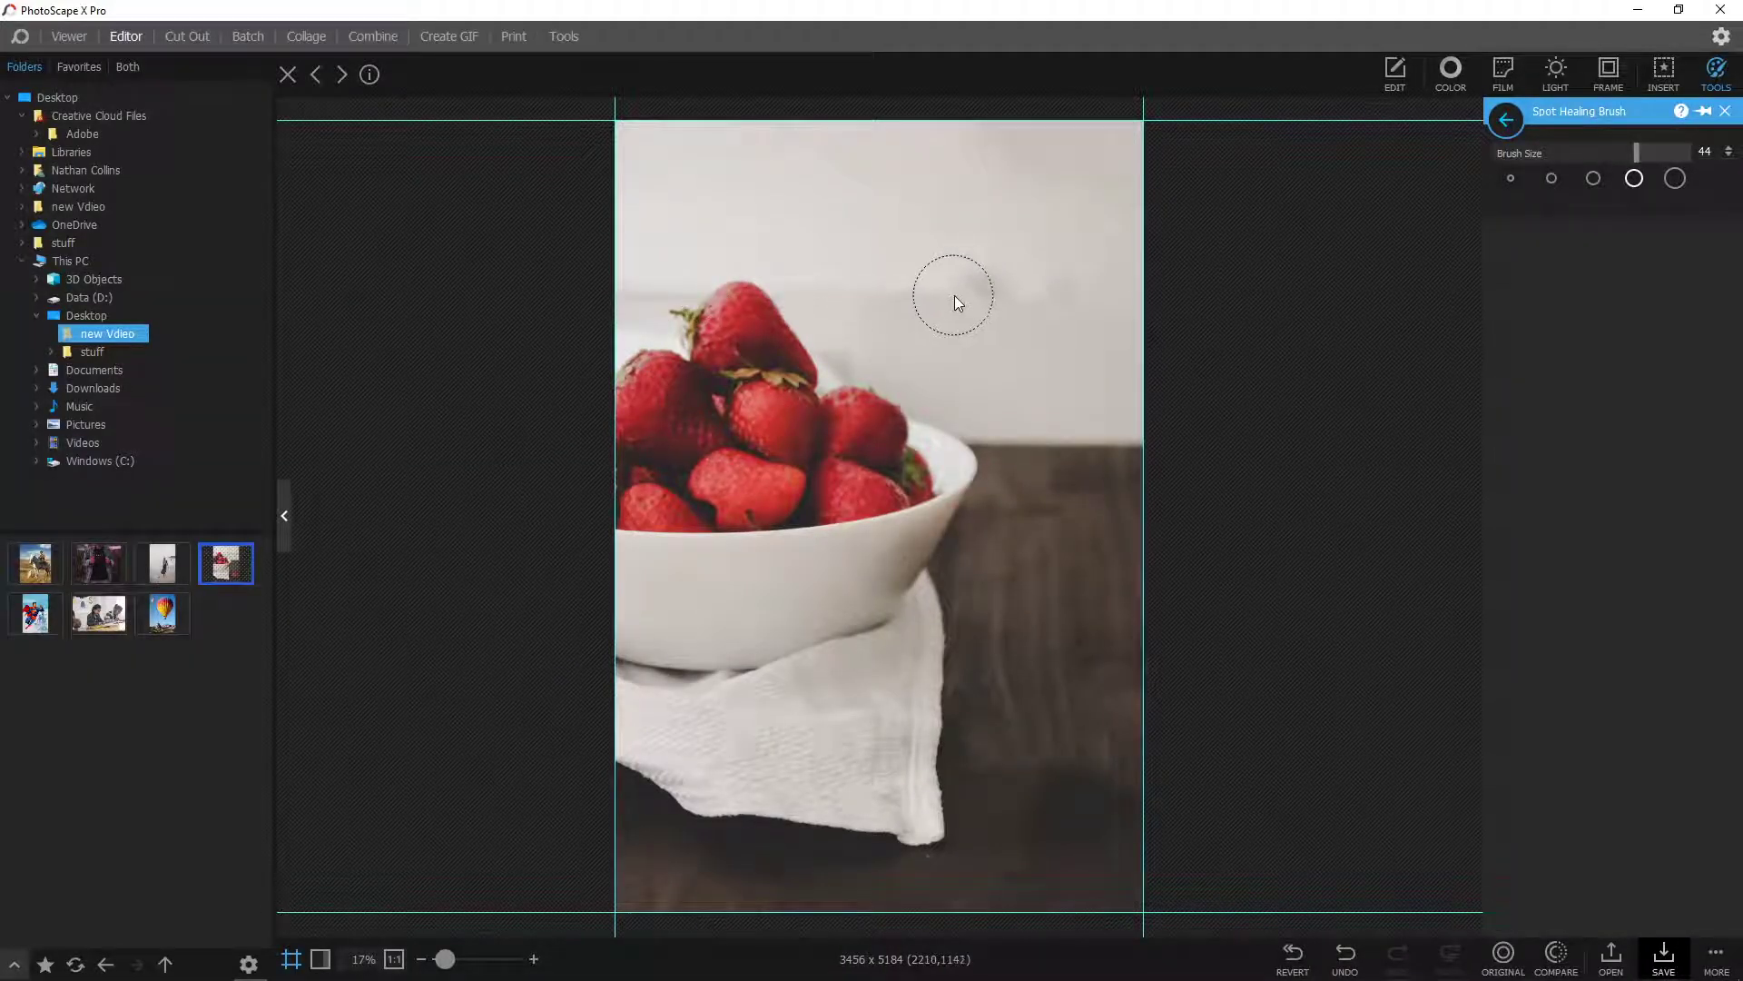
left_click_drag(962, 284, 1100, 286)
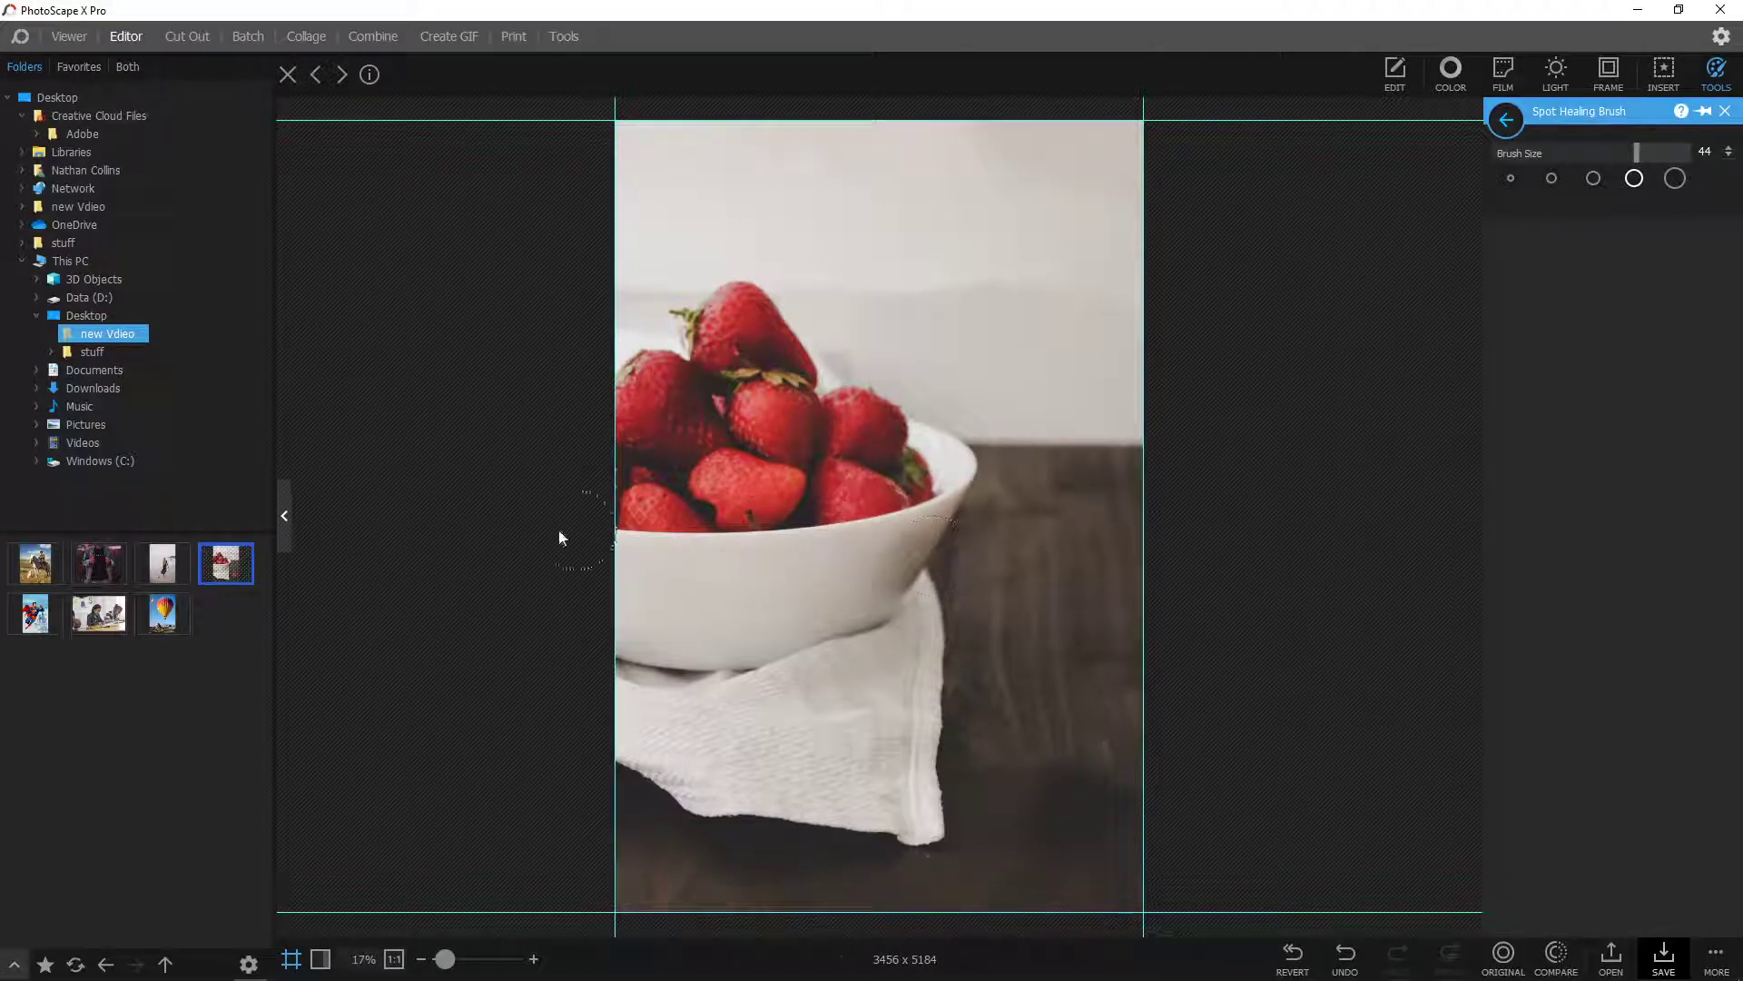
Open the photo of the woman on the beach without saving the strawberry edits, and heal away the dark seaweed clump left of her feet
left_click(163, 563)
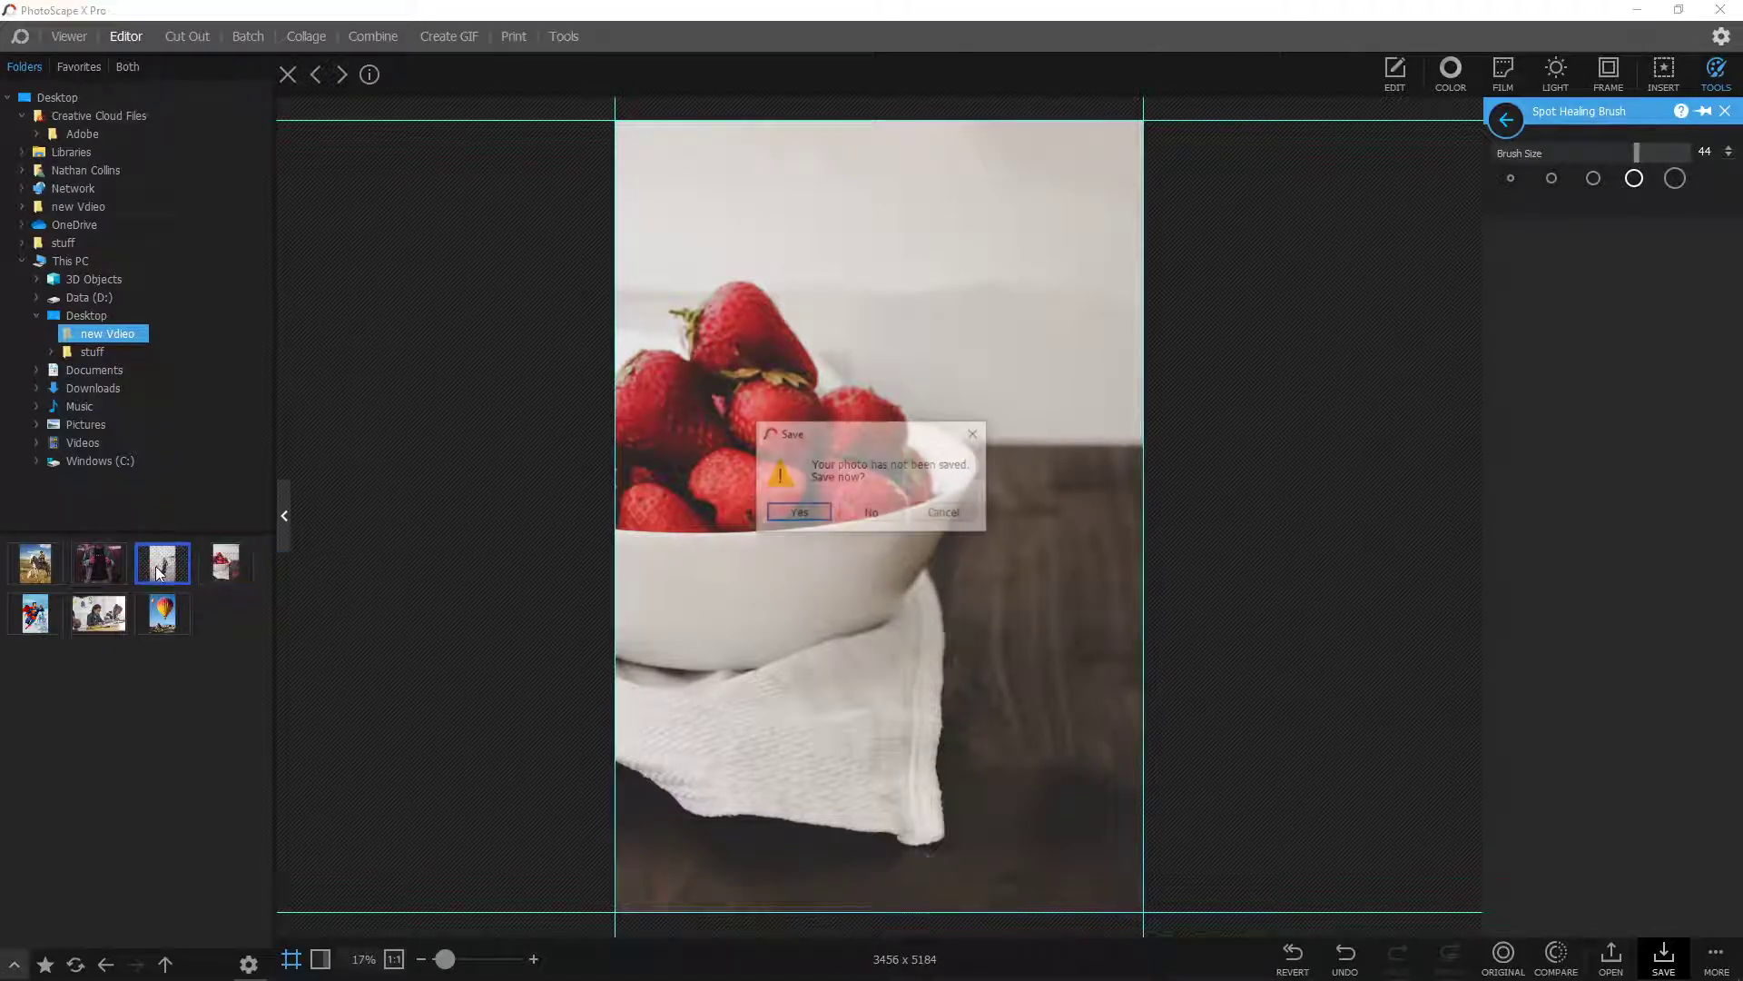
left_click(874, 514)
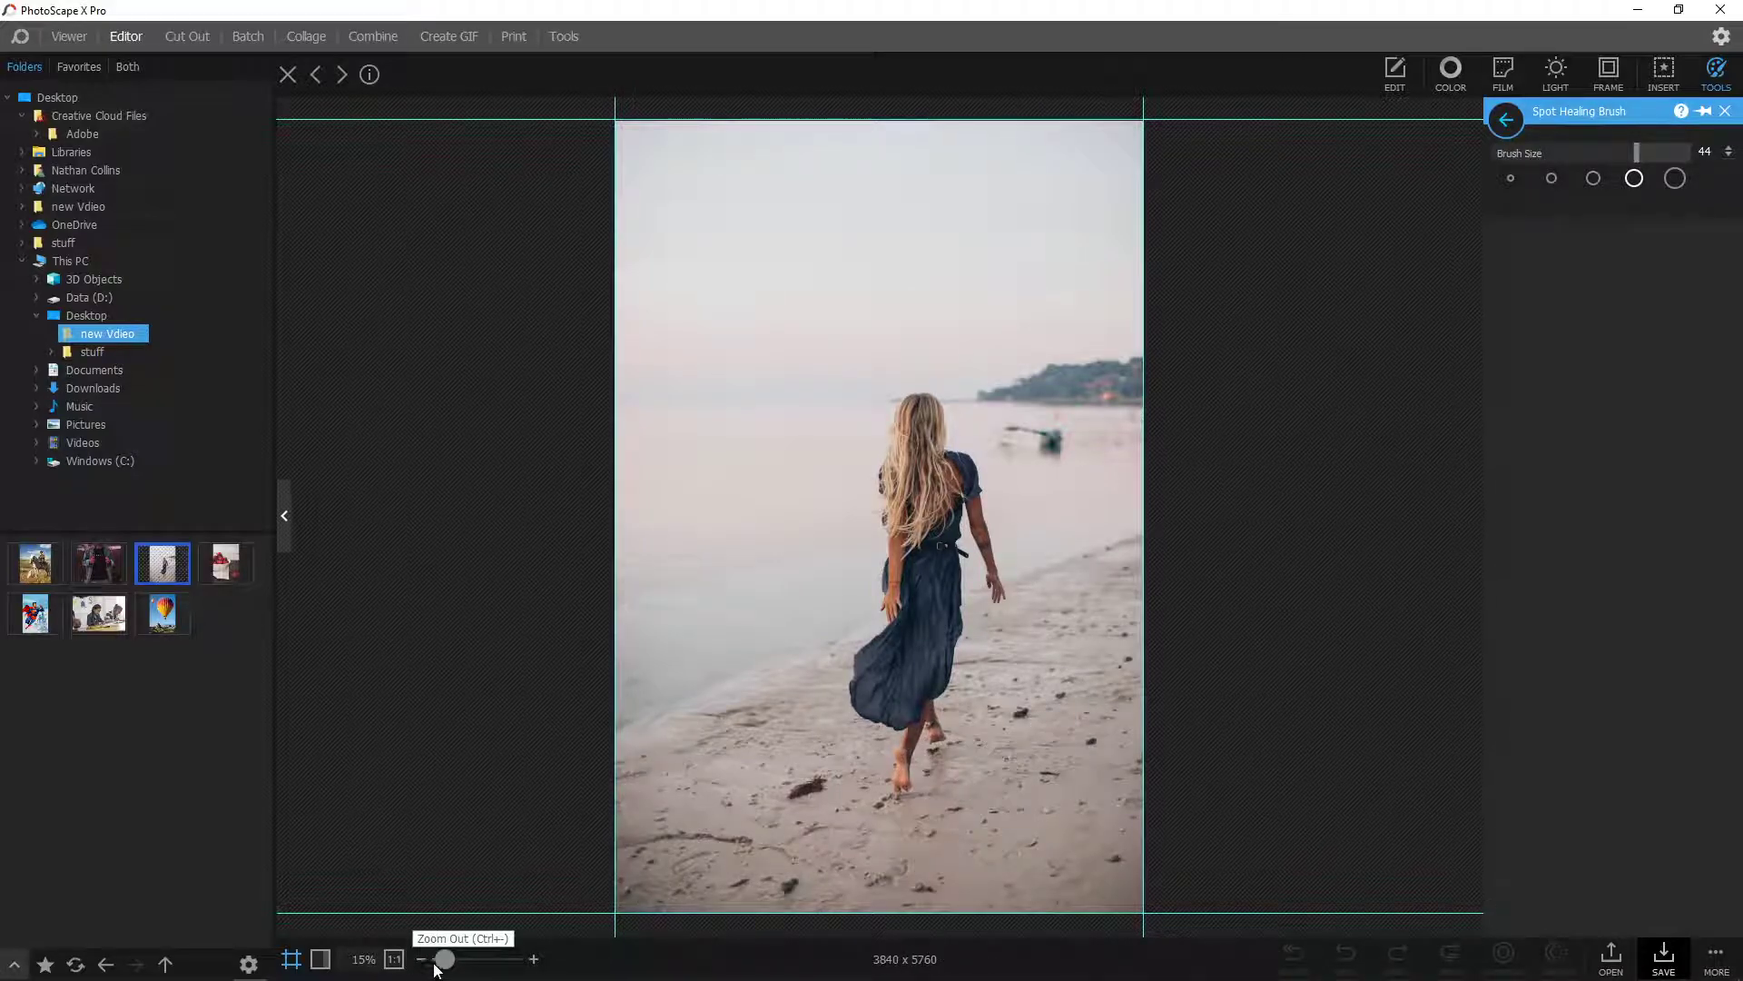
left_click_drag(441, 958, 439, 960)
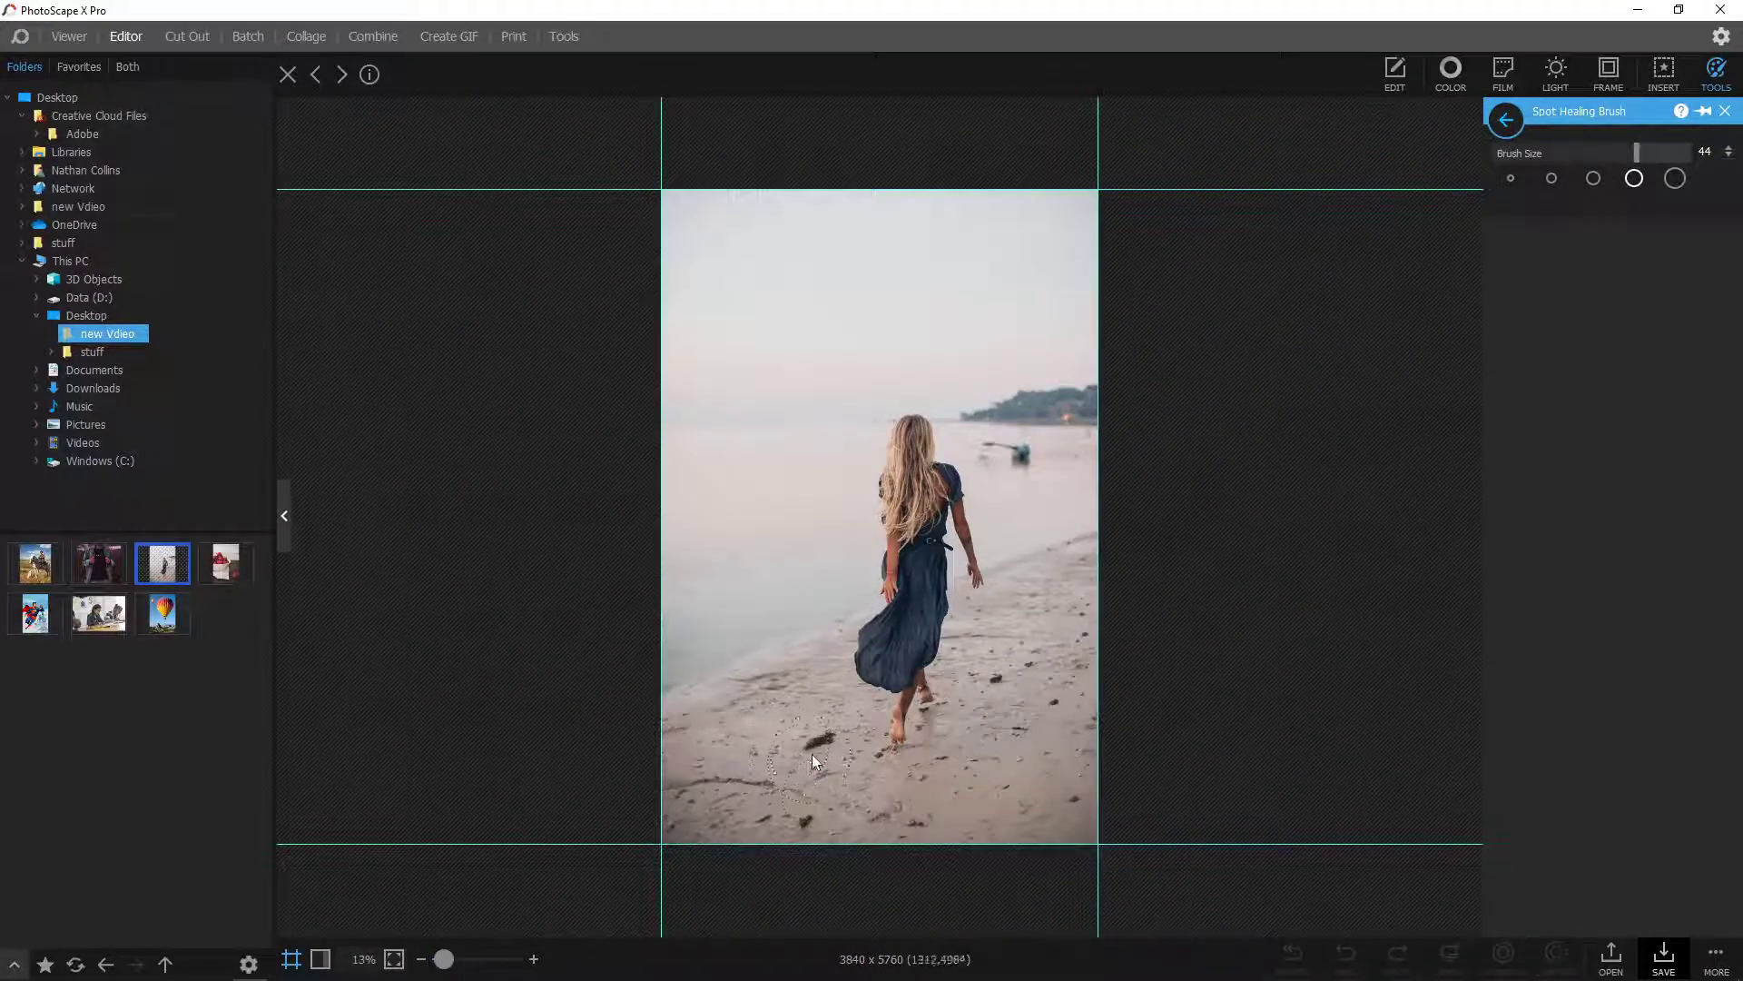
left_click(1026, 510)
left_click_drag(456, 953, 463, 958)
left_click_drag(338, 874, 333, 911)
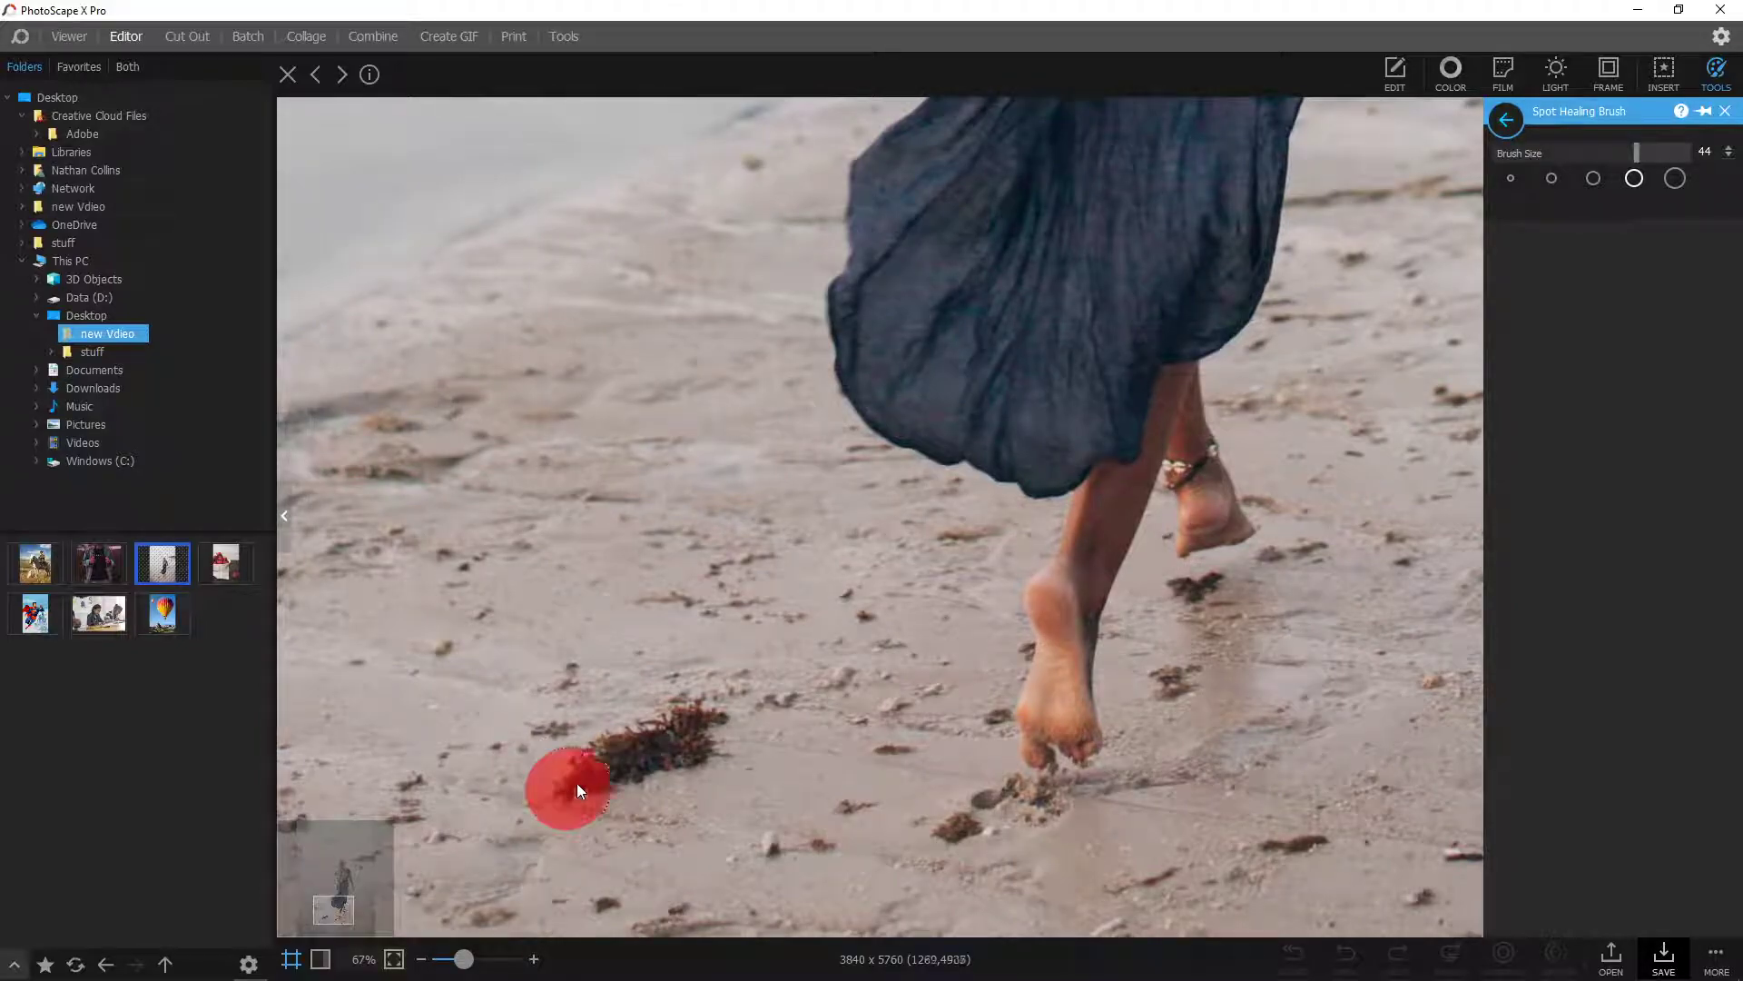
mouse_move(575, 783)
left_mouse_down()
mouse_move(660, 728)
mouse_move(701, 725)
left_mouse_up()
left_click_drag(601, 778, 642, 821)
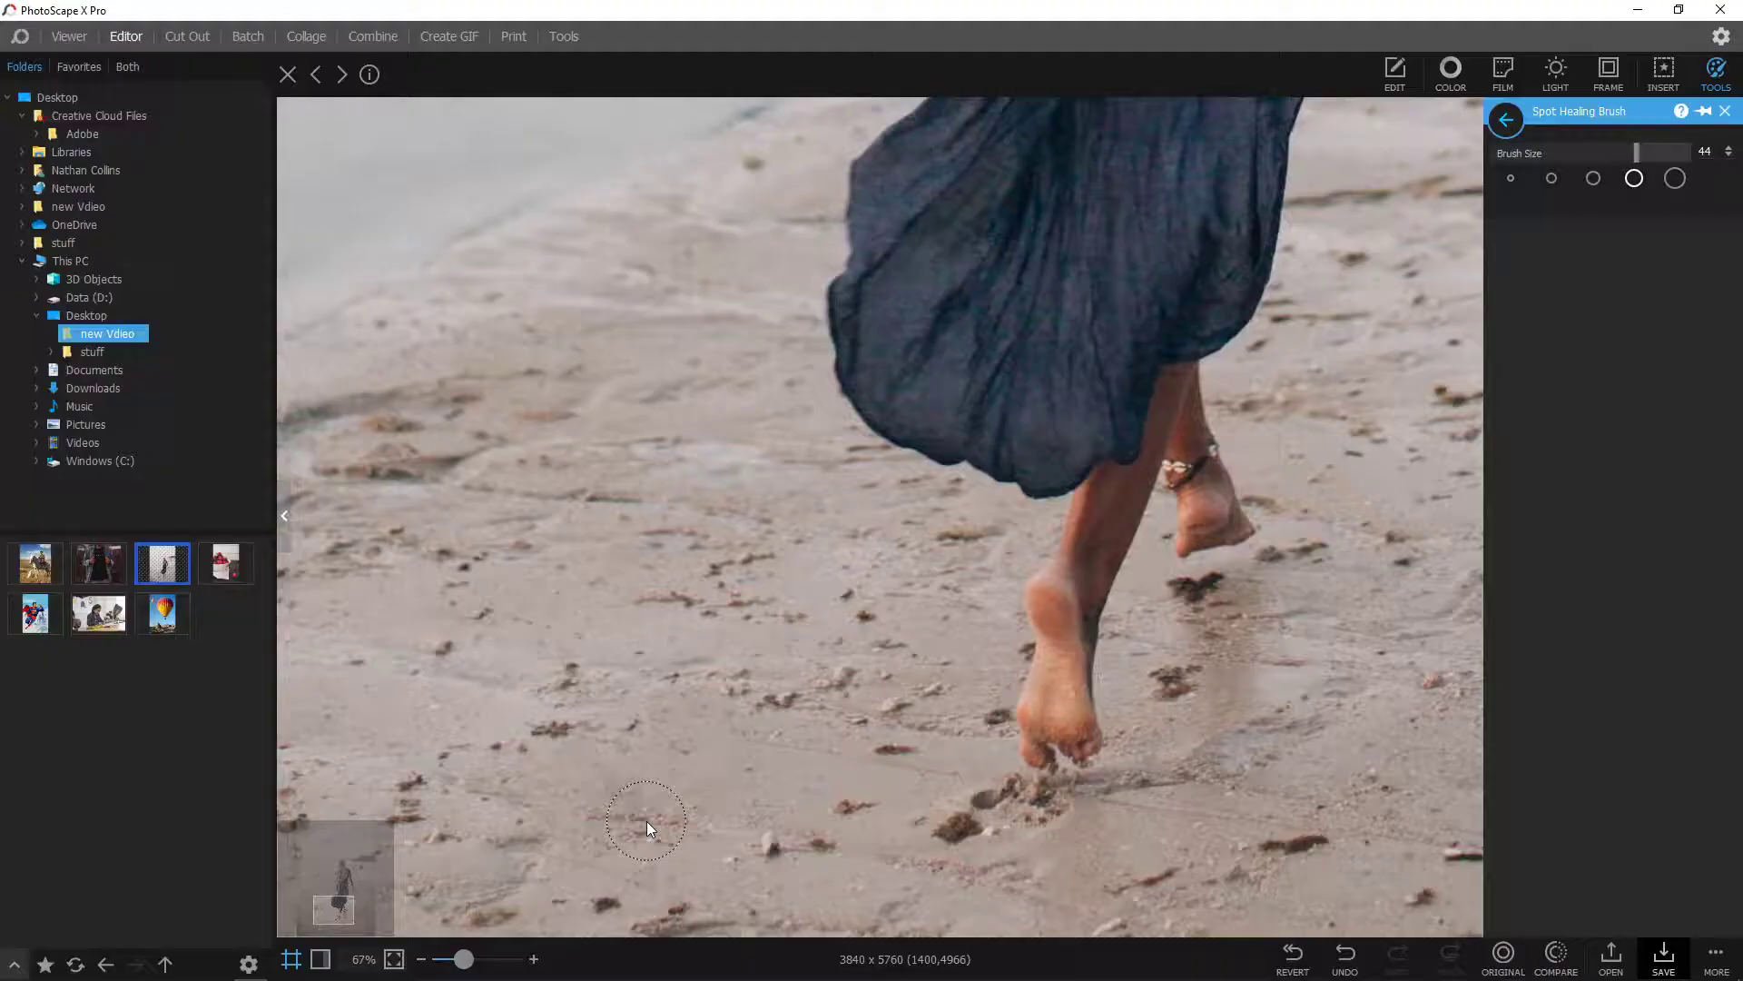
Heal away the dark boat on the water beside the woman, including its leftover smudges, and compare the photo with the original
mouse_move(337, 908)
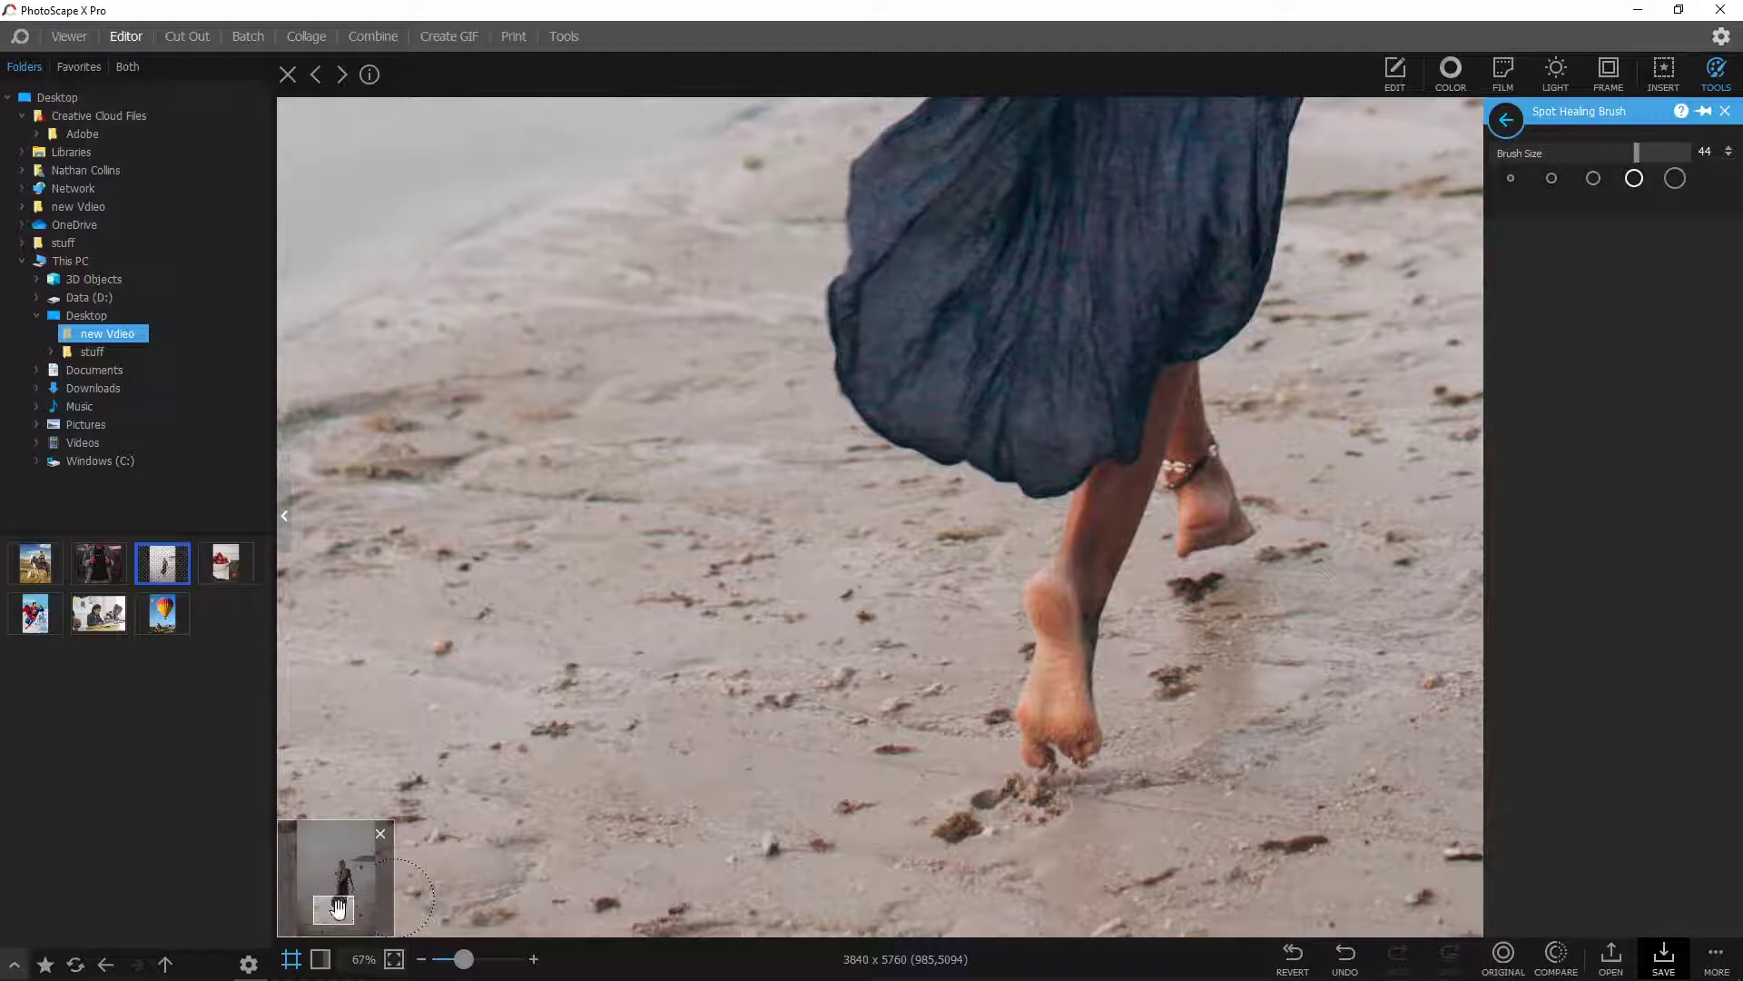
left_click_drag(338, 908, 358, 869)
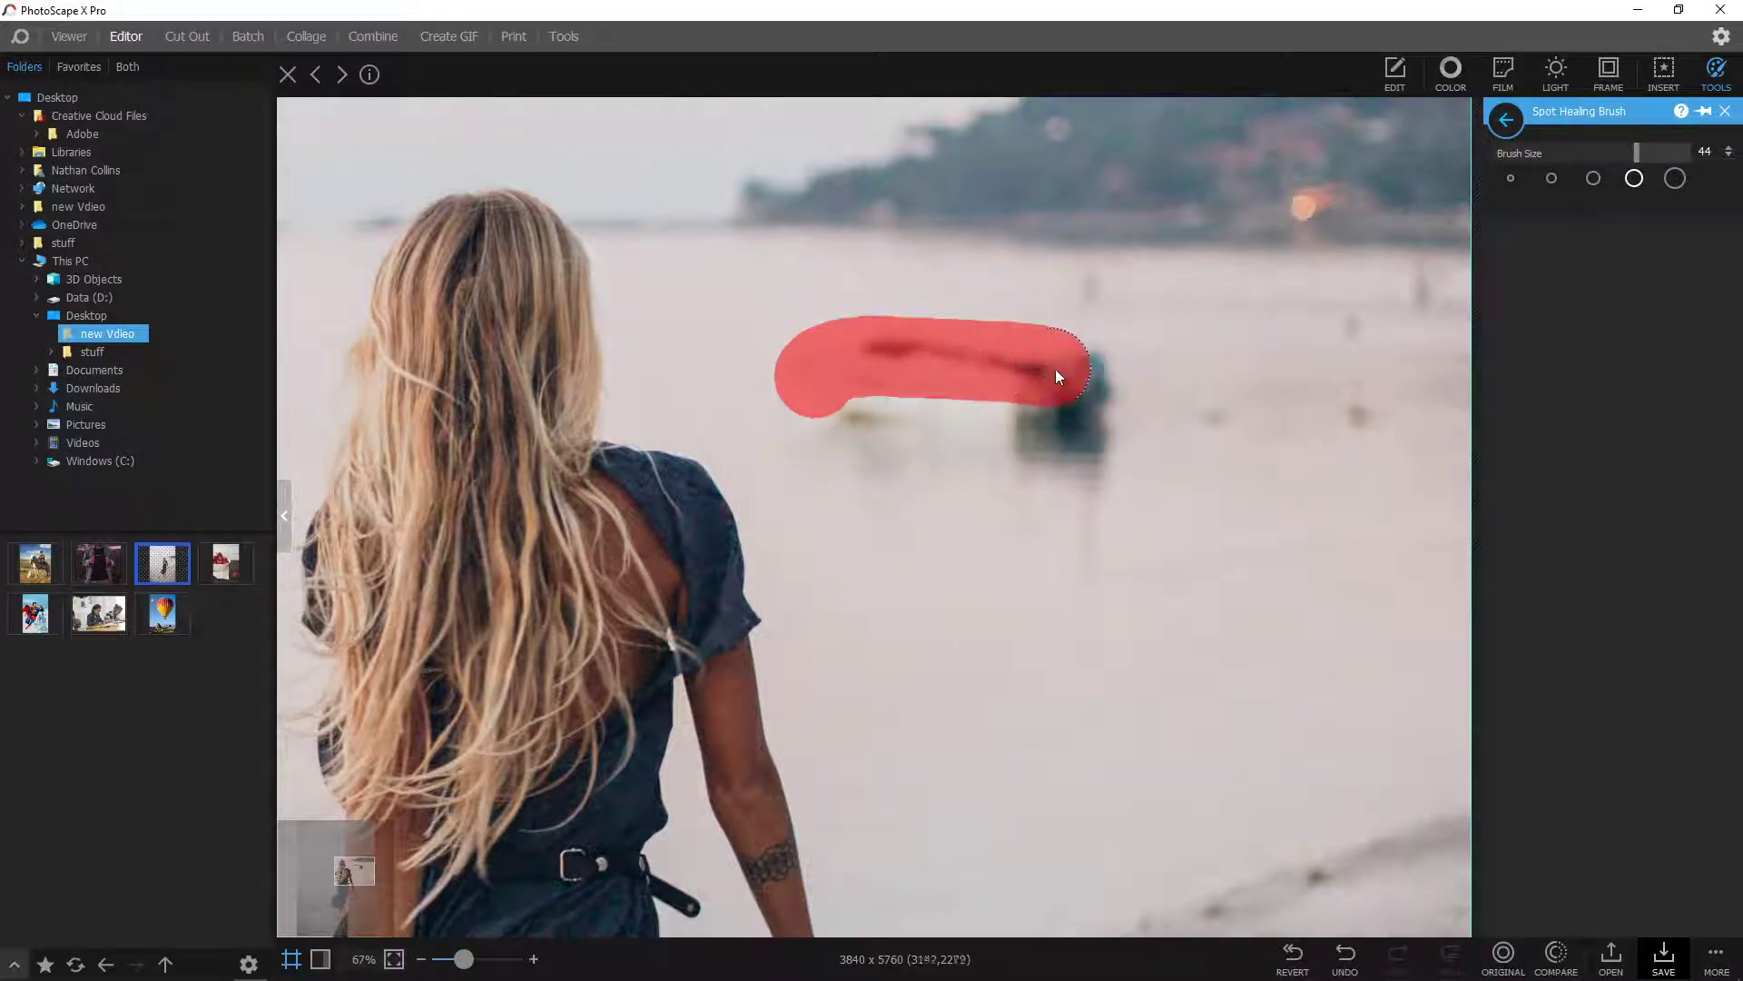
left_click_drag(1050, 411, 861, 416)
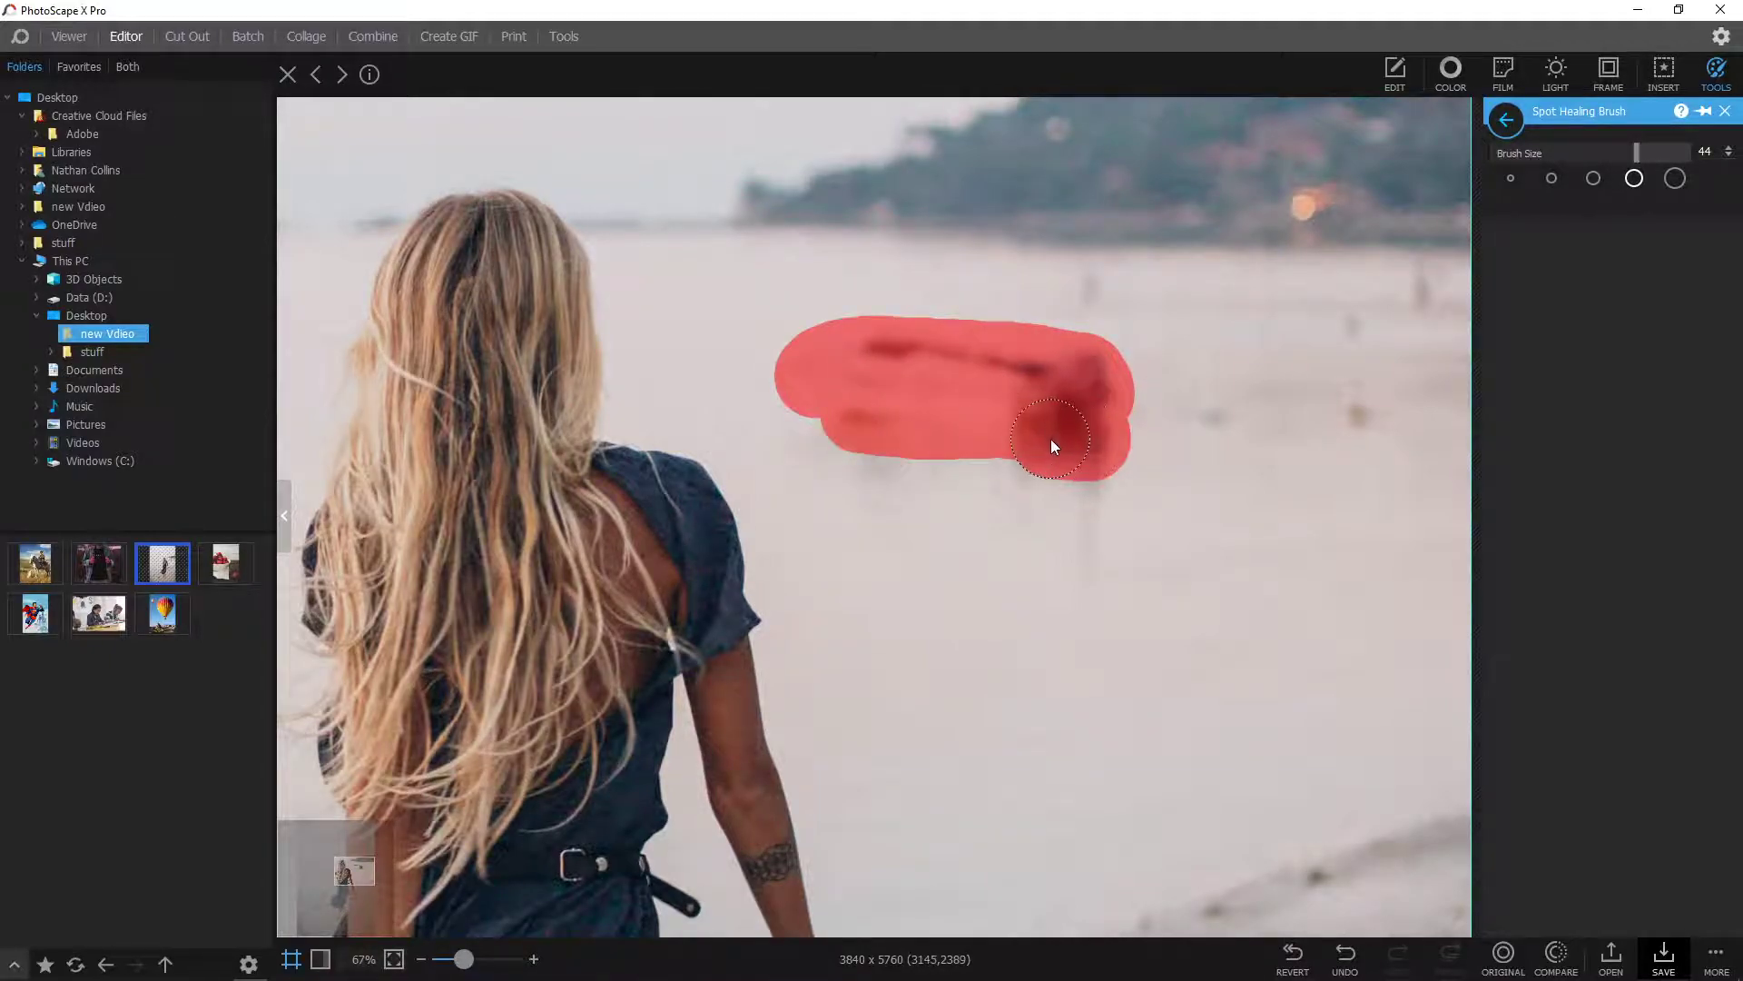
mouse_move(1050, 439)
left_mouse_down()
mouse_move(999, 442)
mouse_move(958, 468)
left_mouse_up()
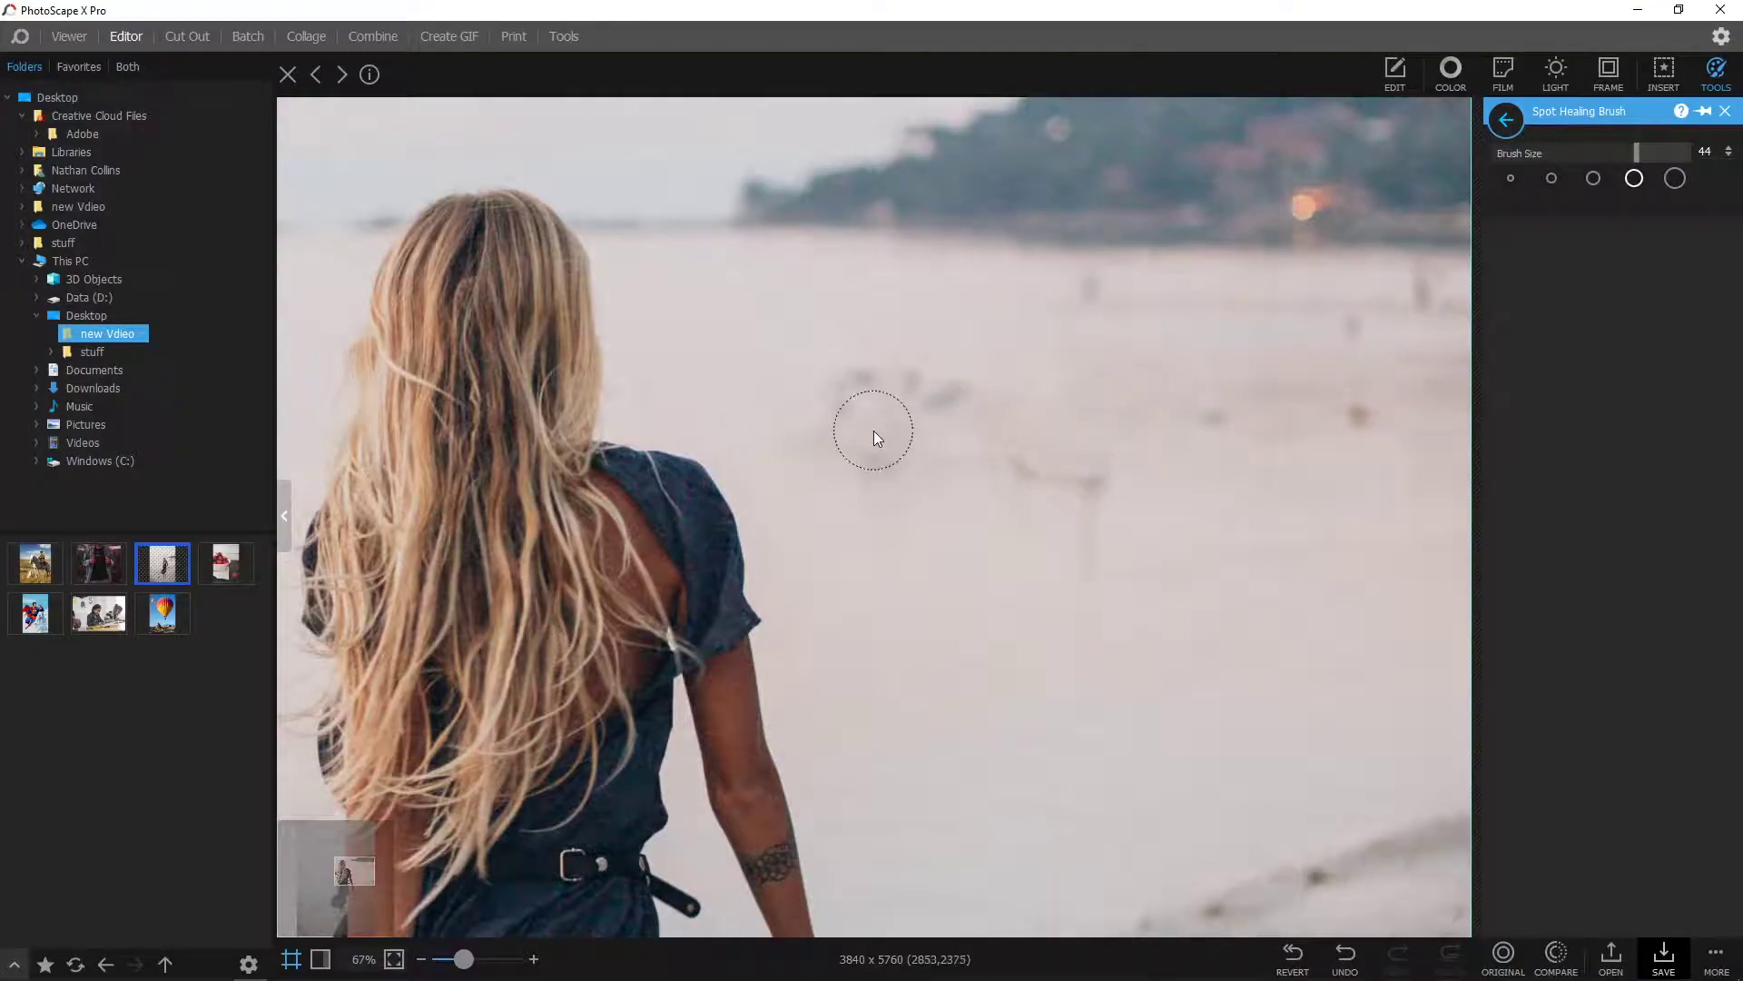
mouse_move(874, 430)
left_mouse_down()
mouse_move(862, 411)
mouse_move(963, 414)
mouse_move(1085, 468)
left_mouse_up()
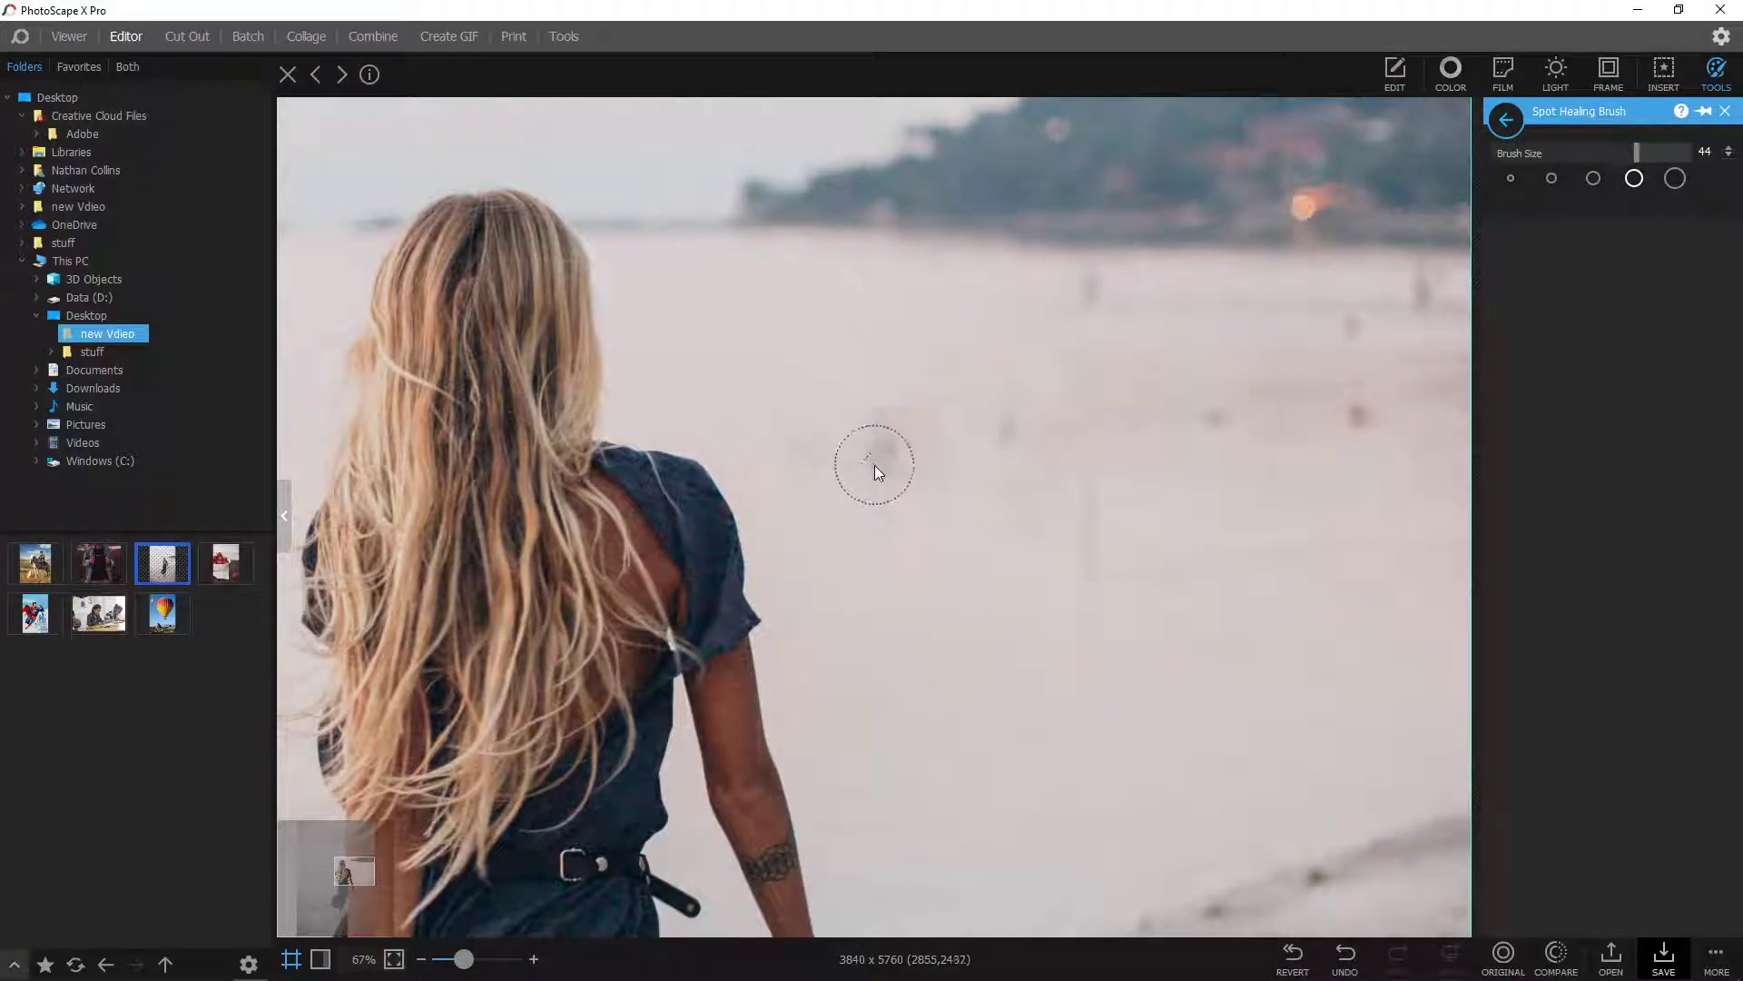
left_click_drag(874, 464, 999, 445)
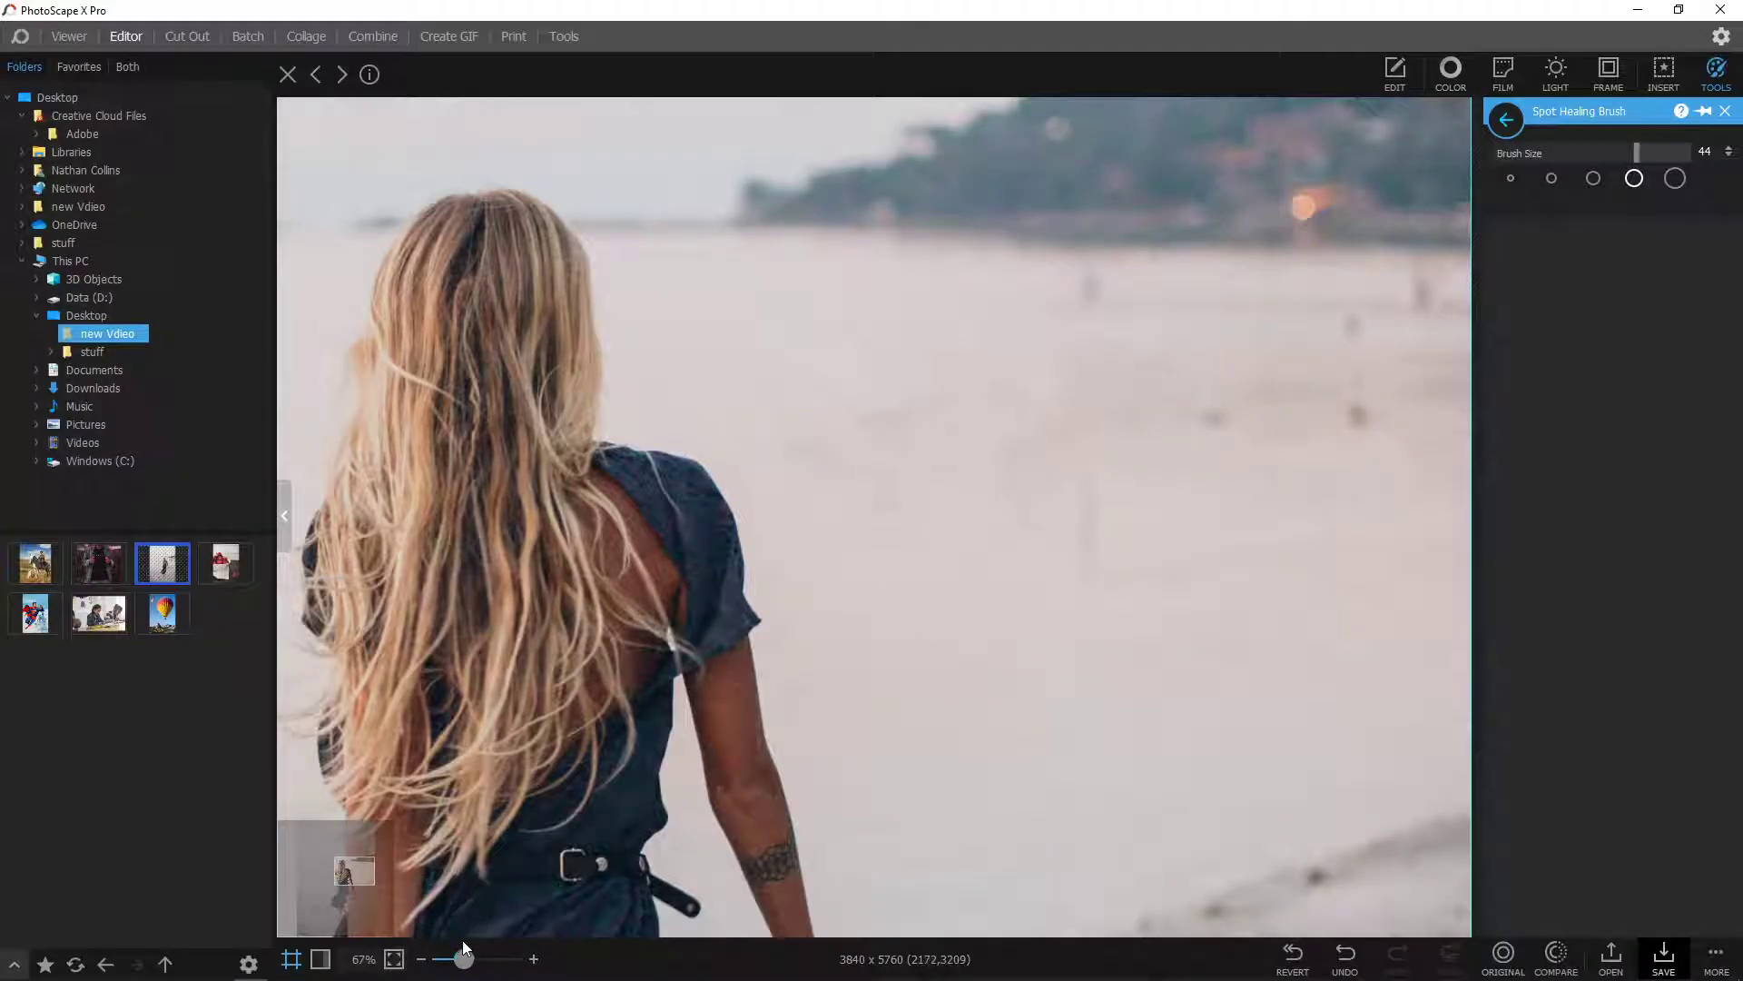
left_click_drag(463, 947, 454, 956)
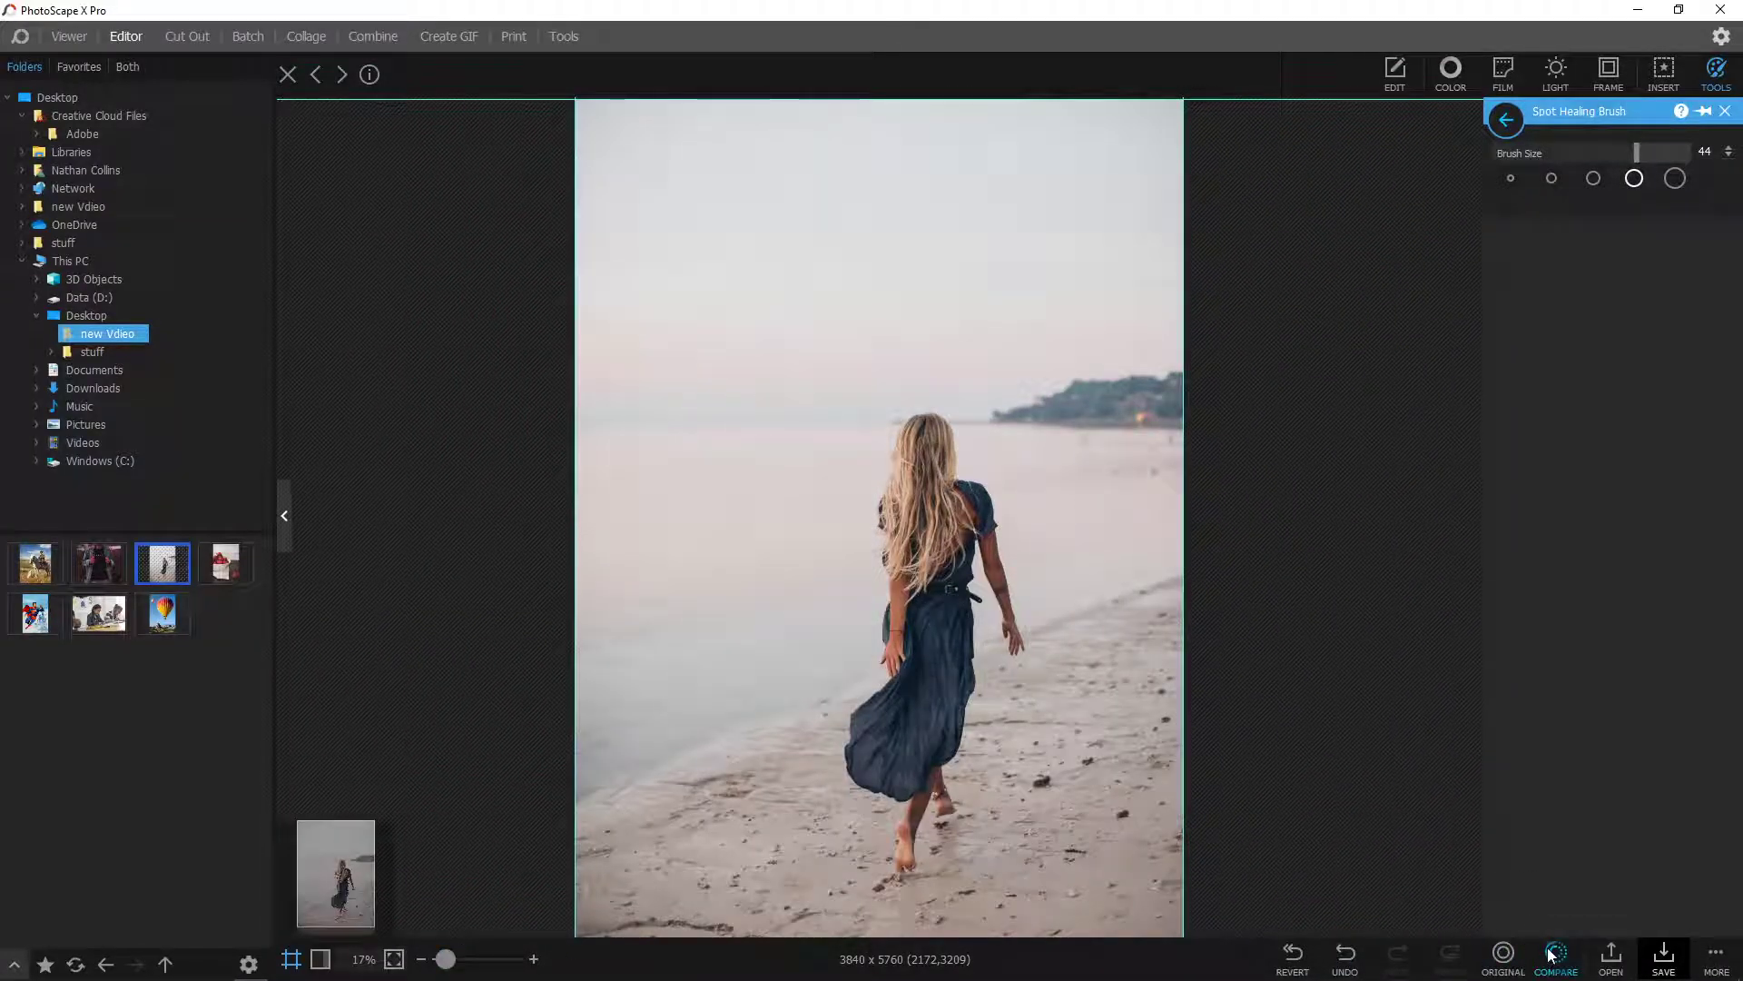
left_click(1503, 962)
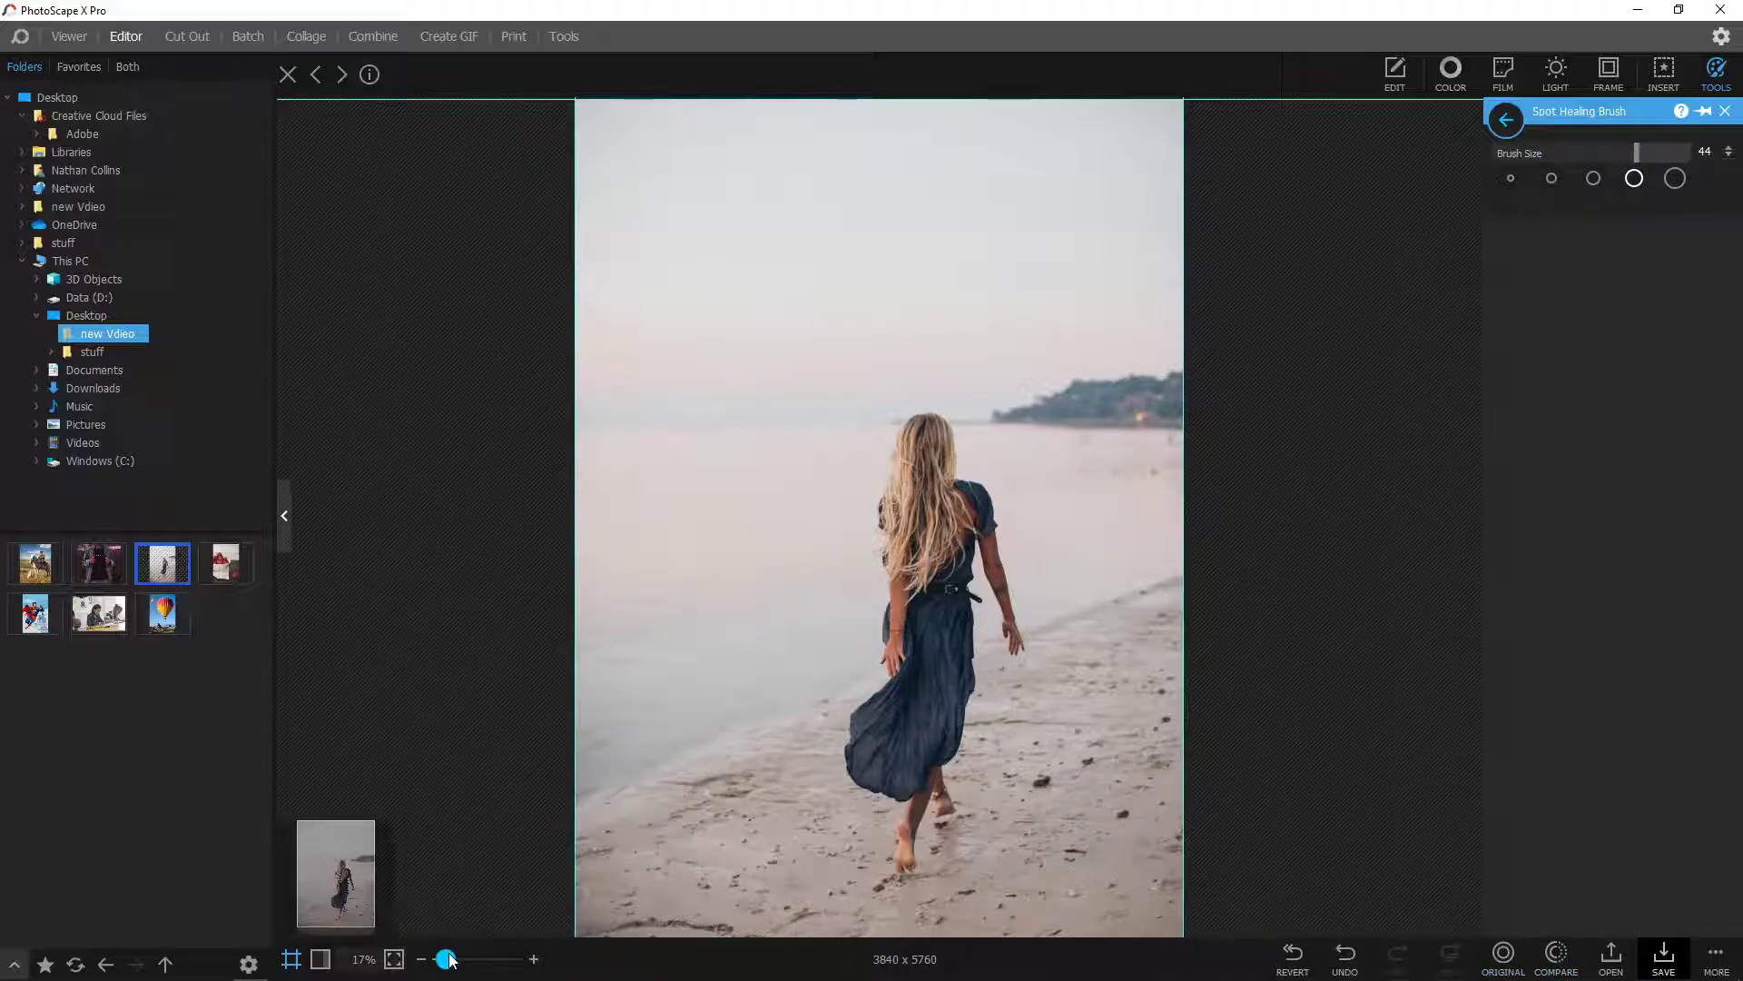
Heal away the dark seaweed clump on the sand to the right of the woman's feet
mouse_move(449, 960)
left_mouse_down()
mouse_move(488, 959)
mouse_move(461, 960)
left_mouse_up()
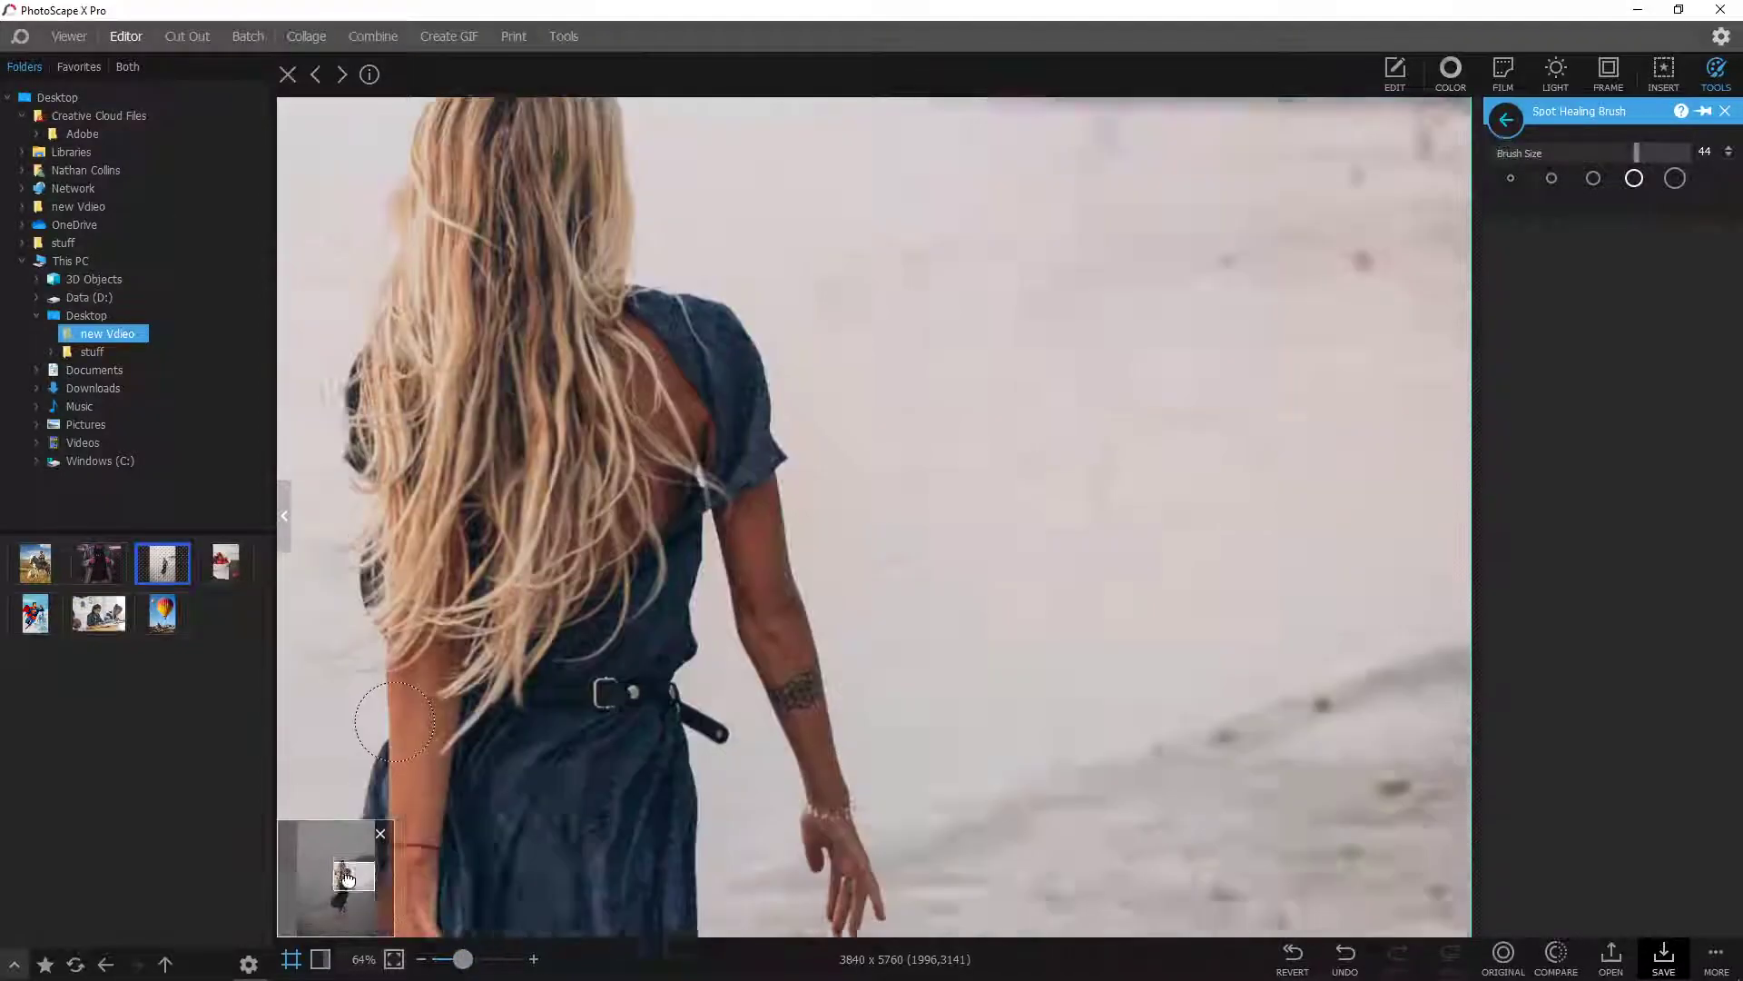
left_click_drag(346, 877, 347, 901)
mouse_move(919, 679)
left_mouse_down()
mouse_move(958, 661)
mouse_move(941, 700)
left_mouse_up()
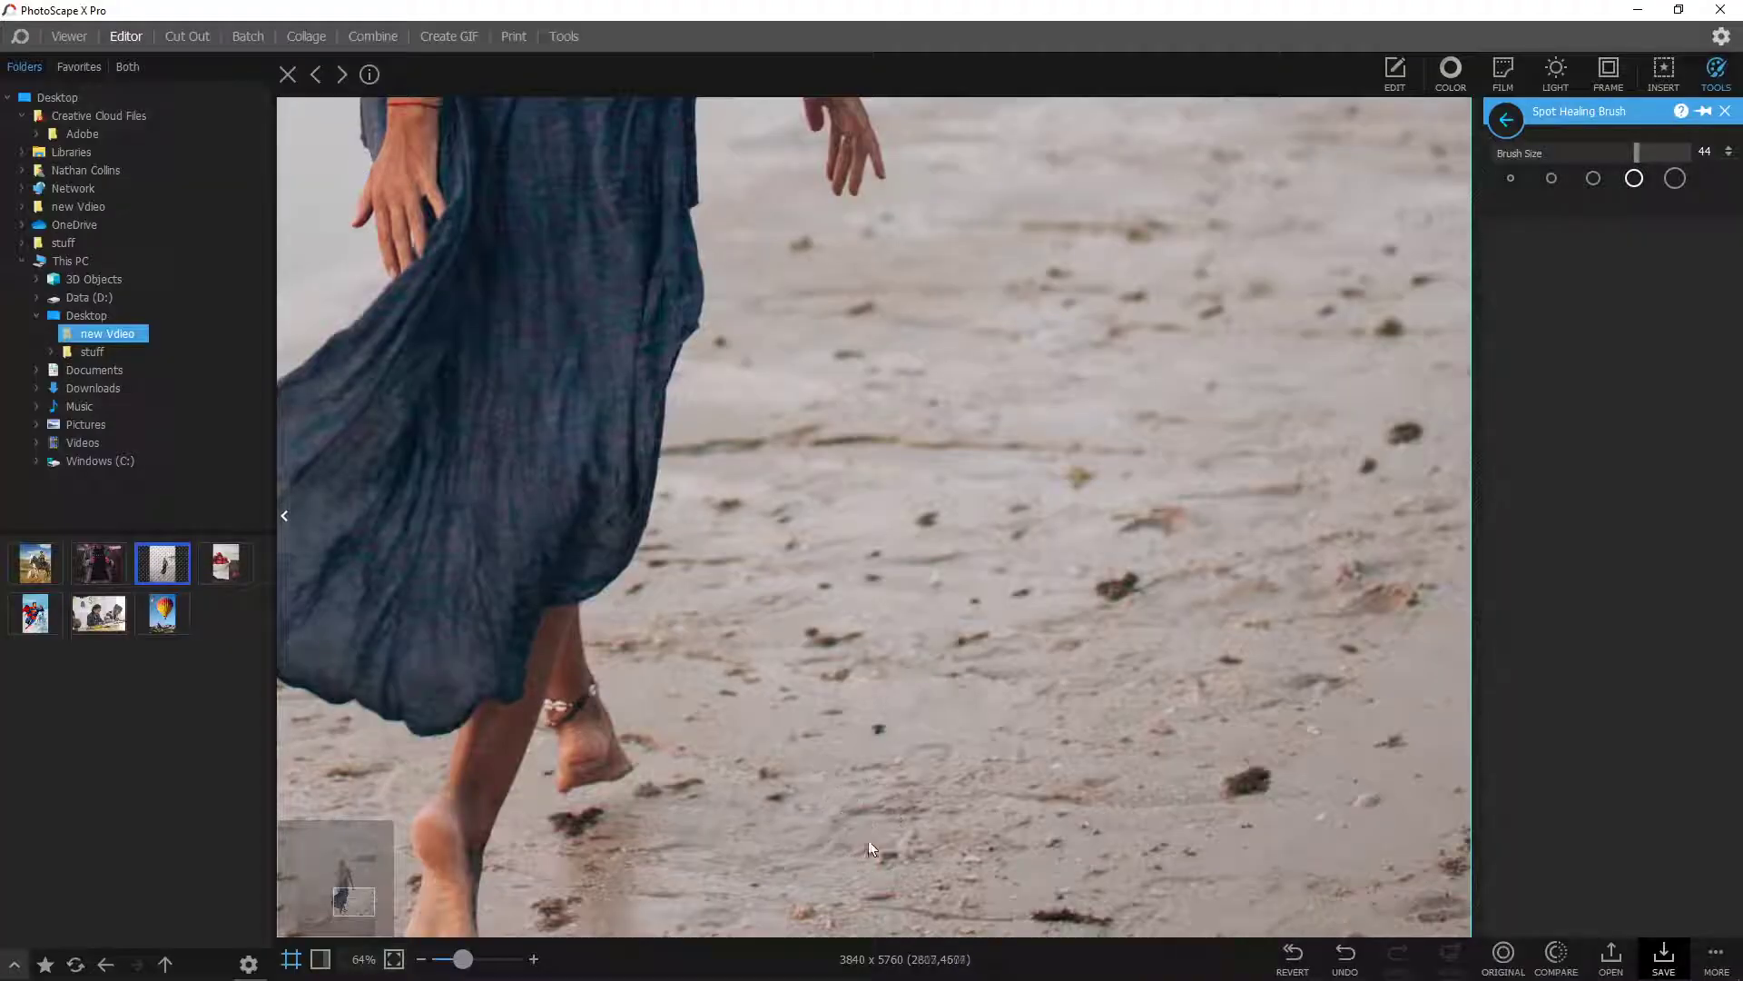
left_click_drag(463, 959, 449, 962)
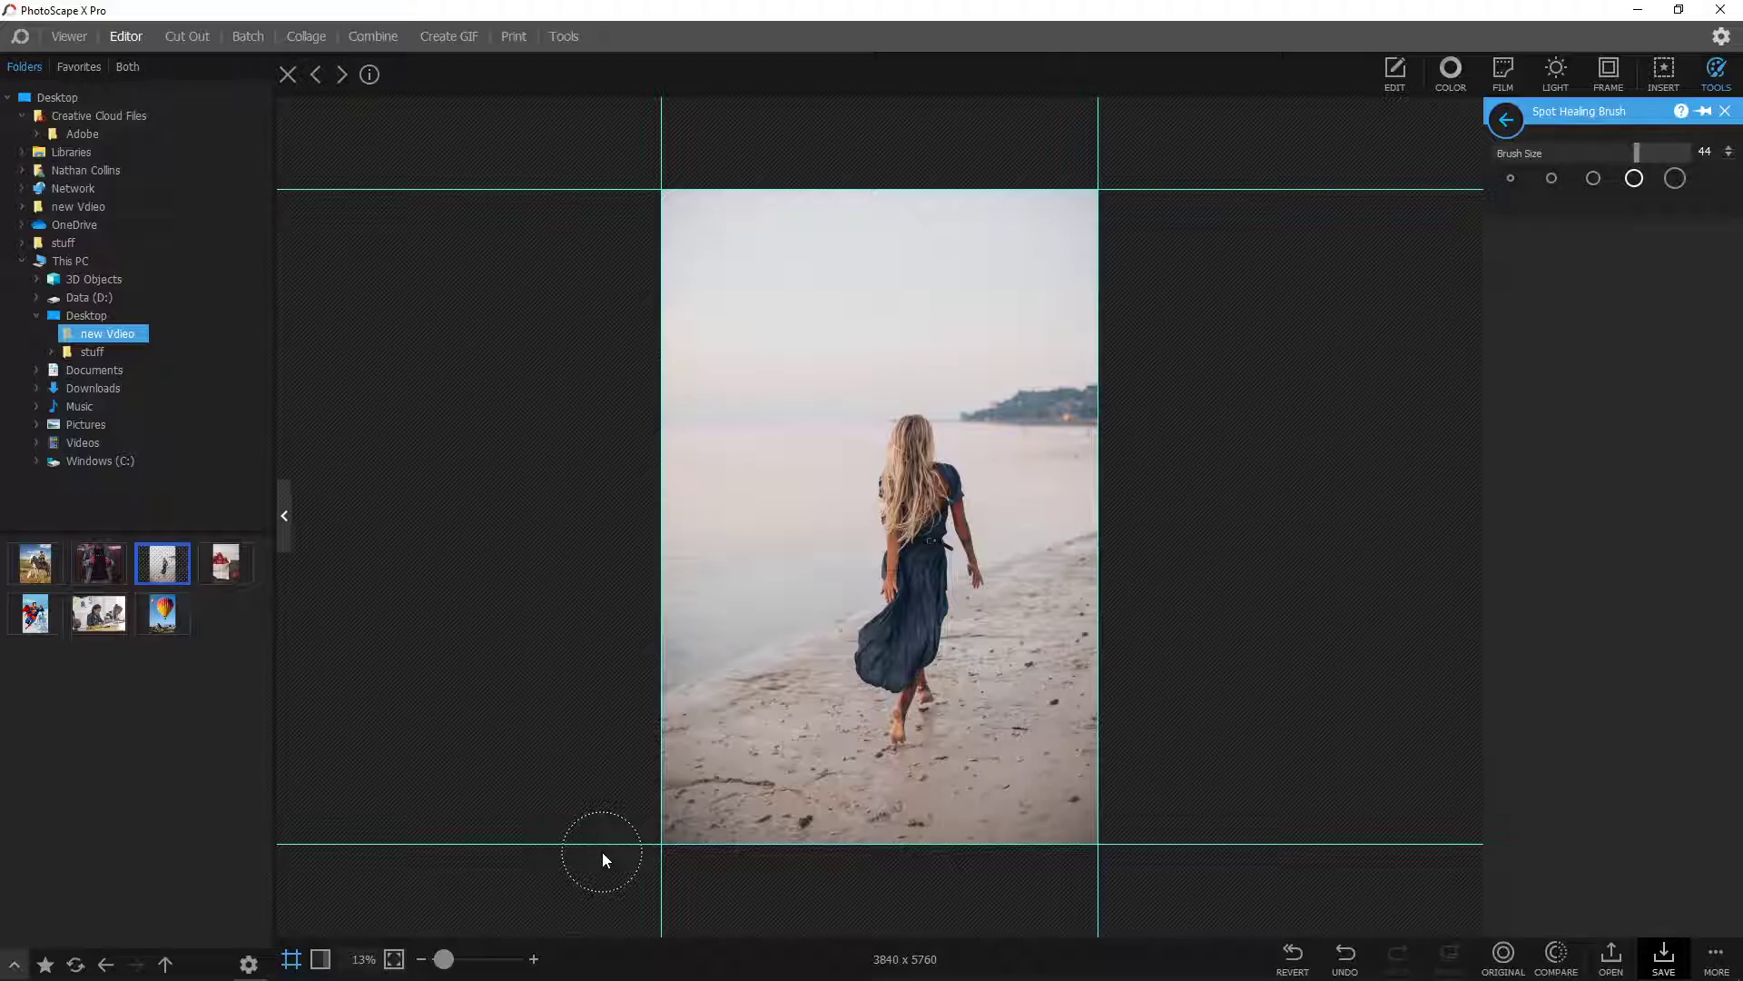
Remove the tattoo from the woman's right forearm with the Spot Healing Brush
left_click_drag(443, 960, 451, 960)
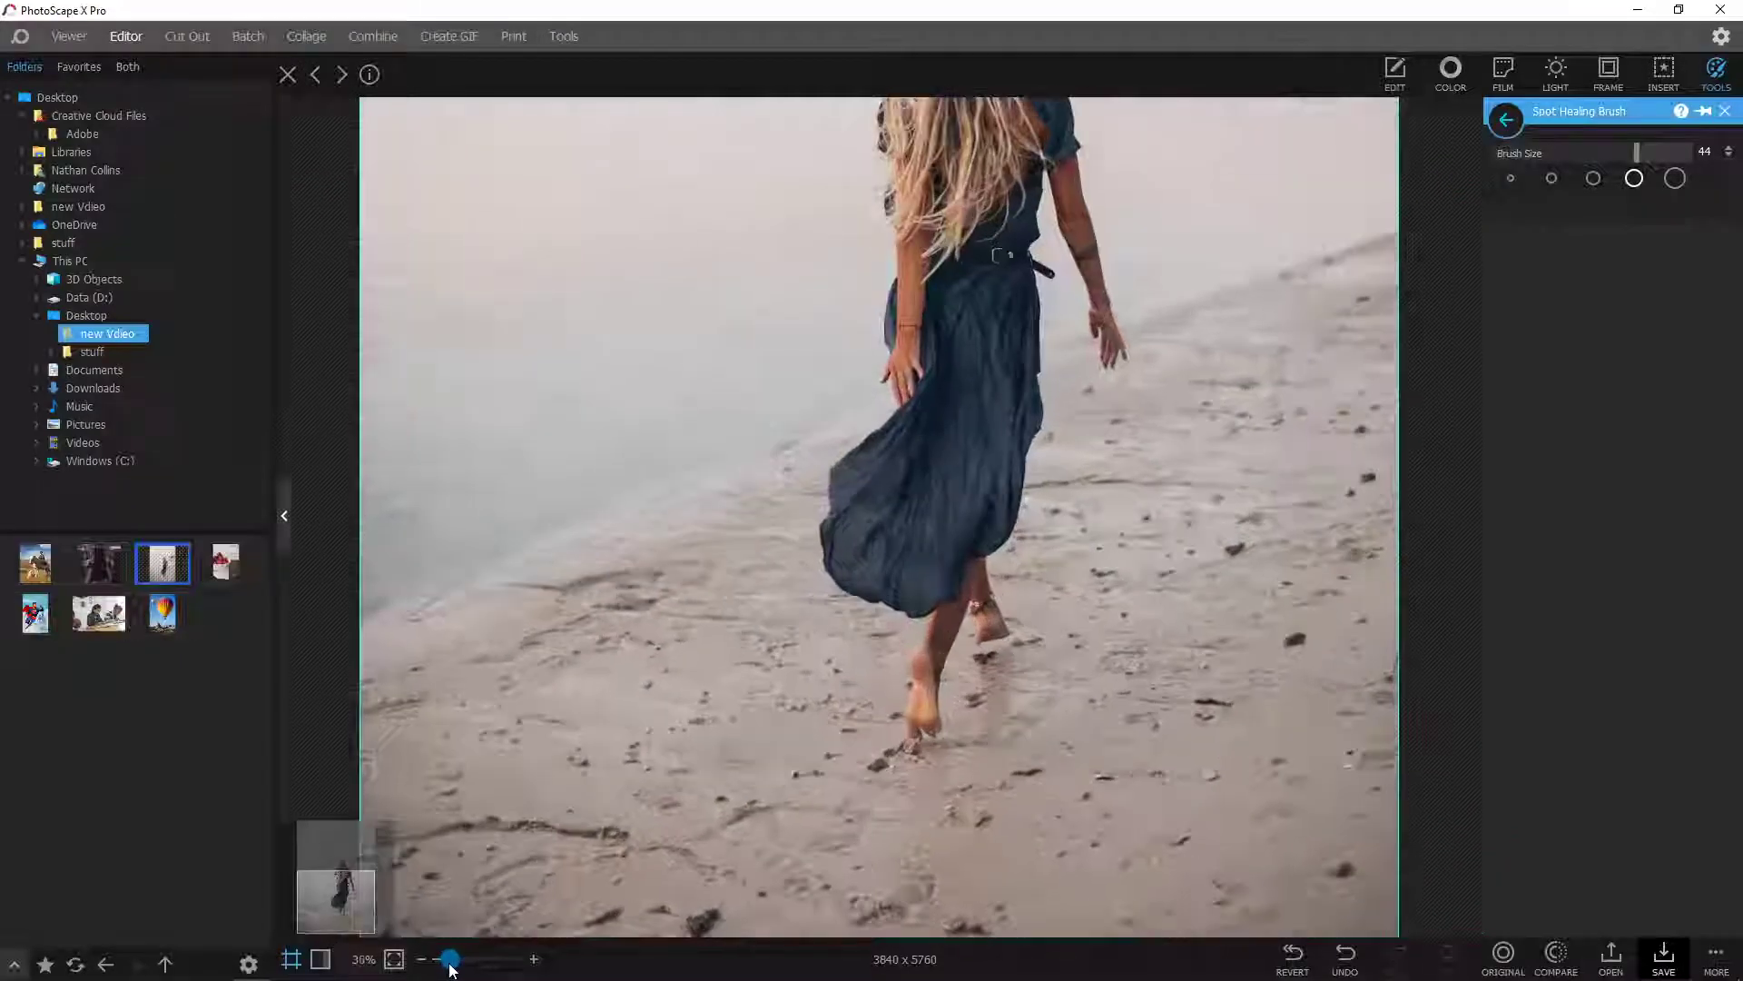
left_click(356, 896)
left_click_drag(356, 896, 430, 877)
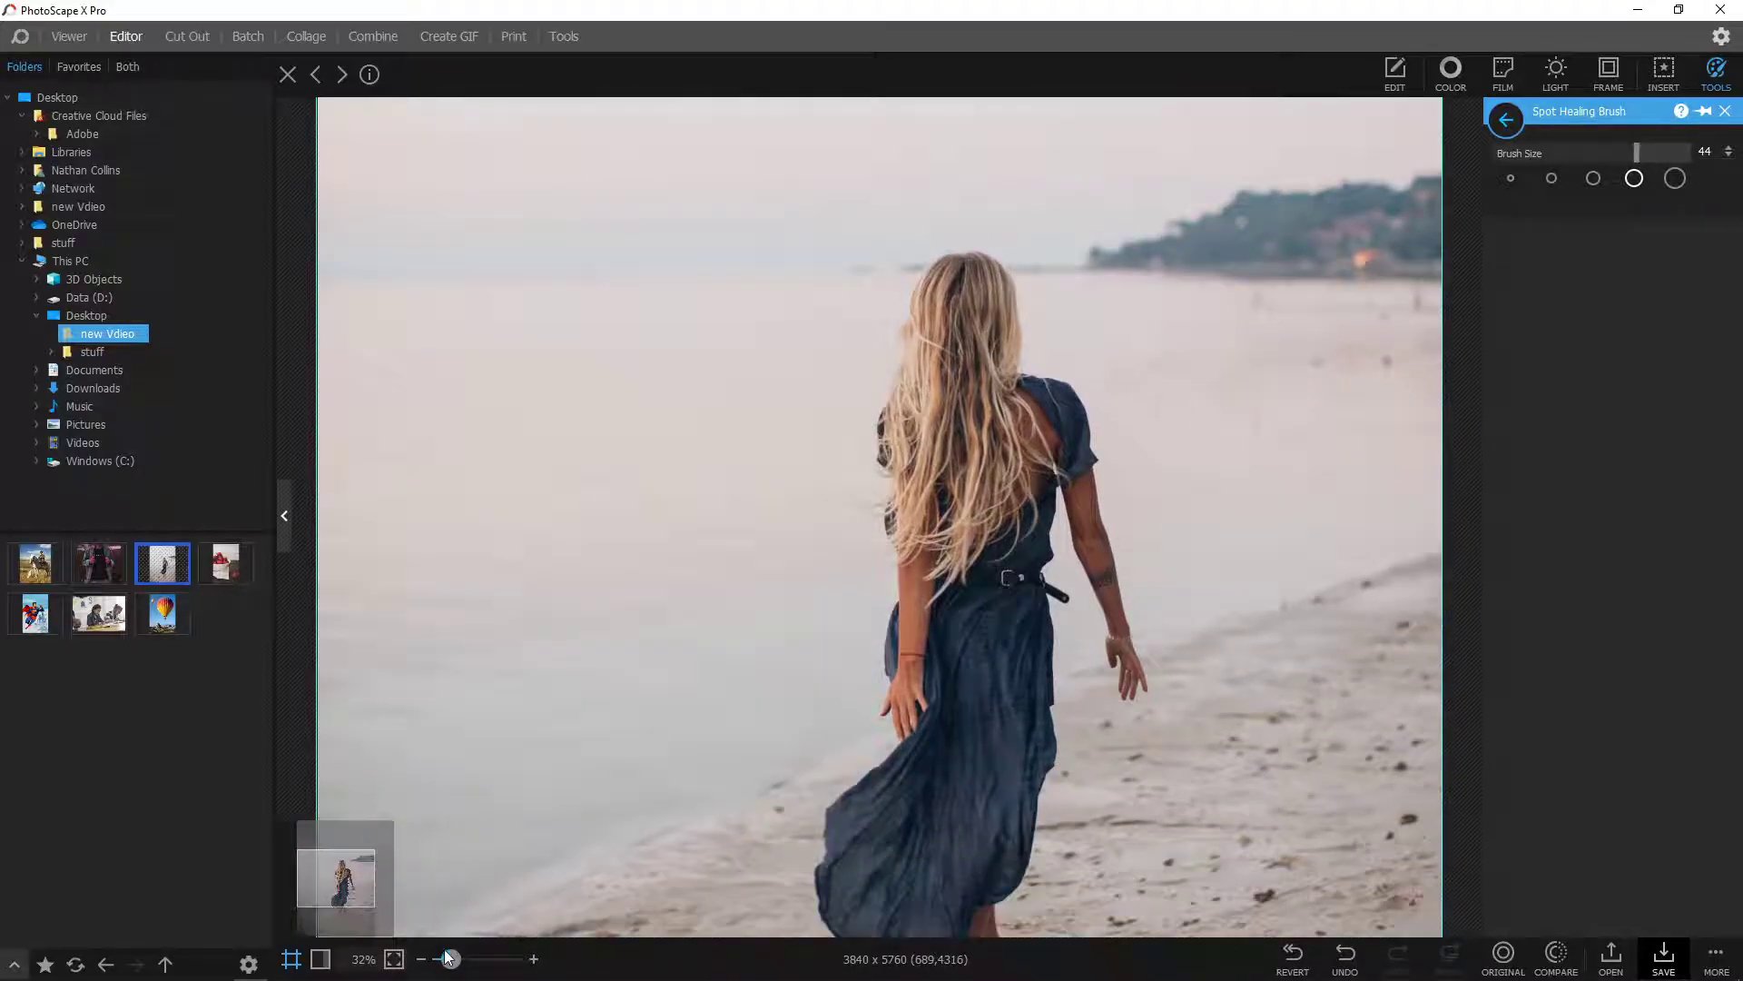
left_click_drag(448, 958, 472, 957)
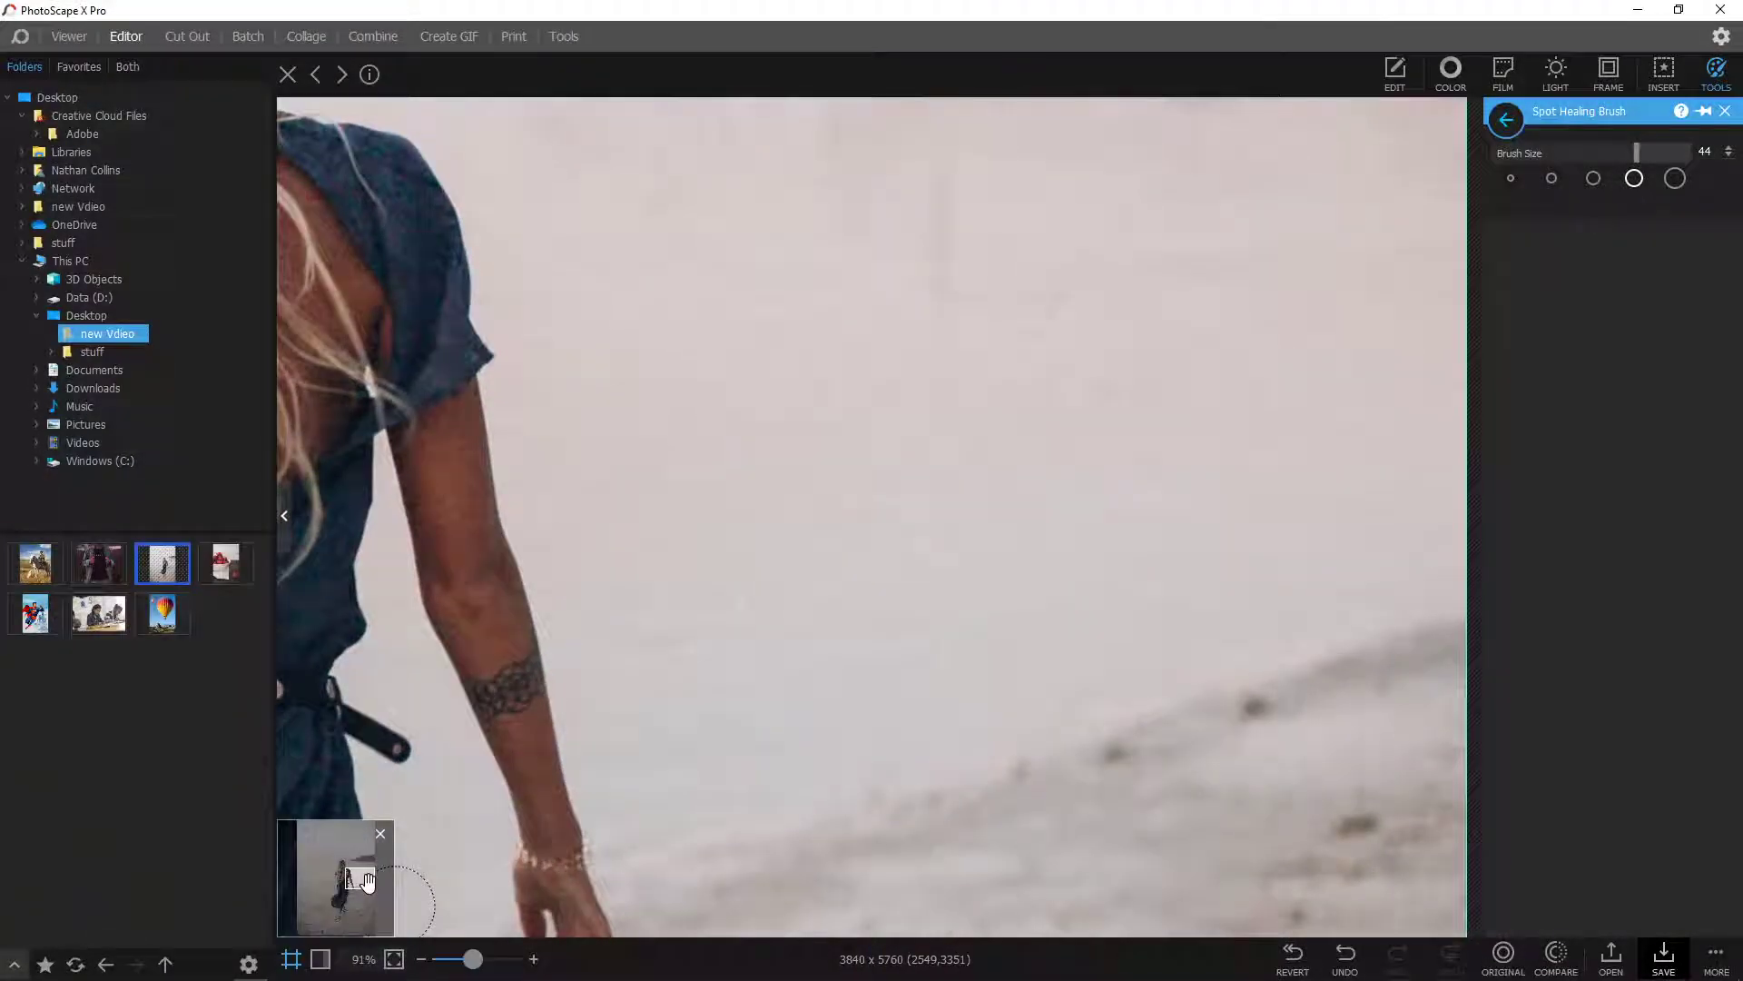
left_click_drag(367, 881, 352, 885)
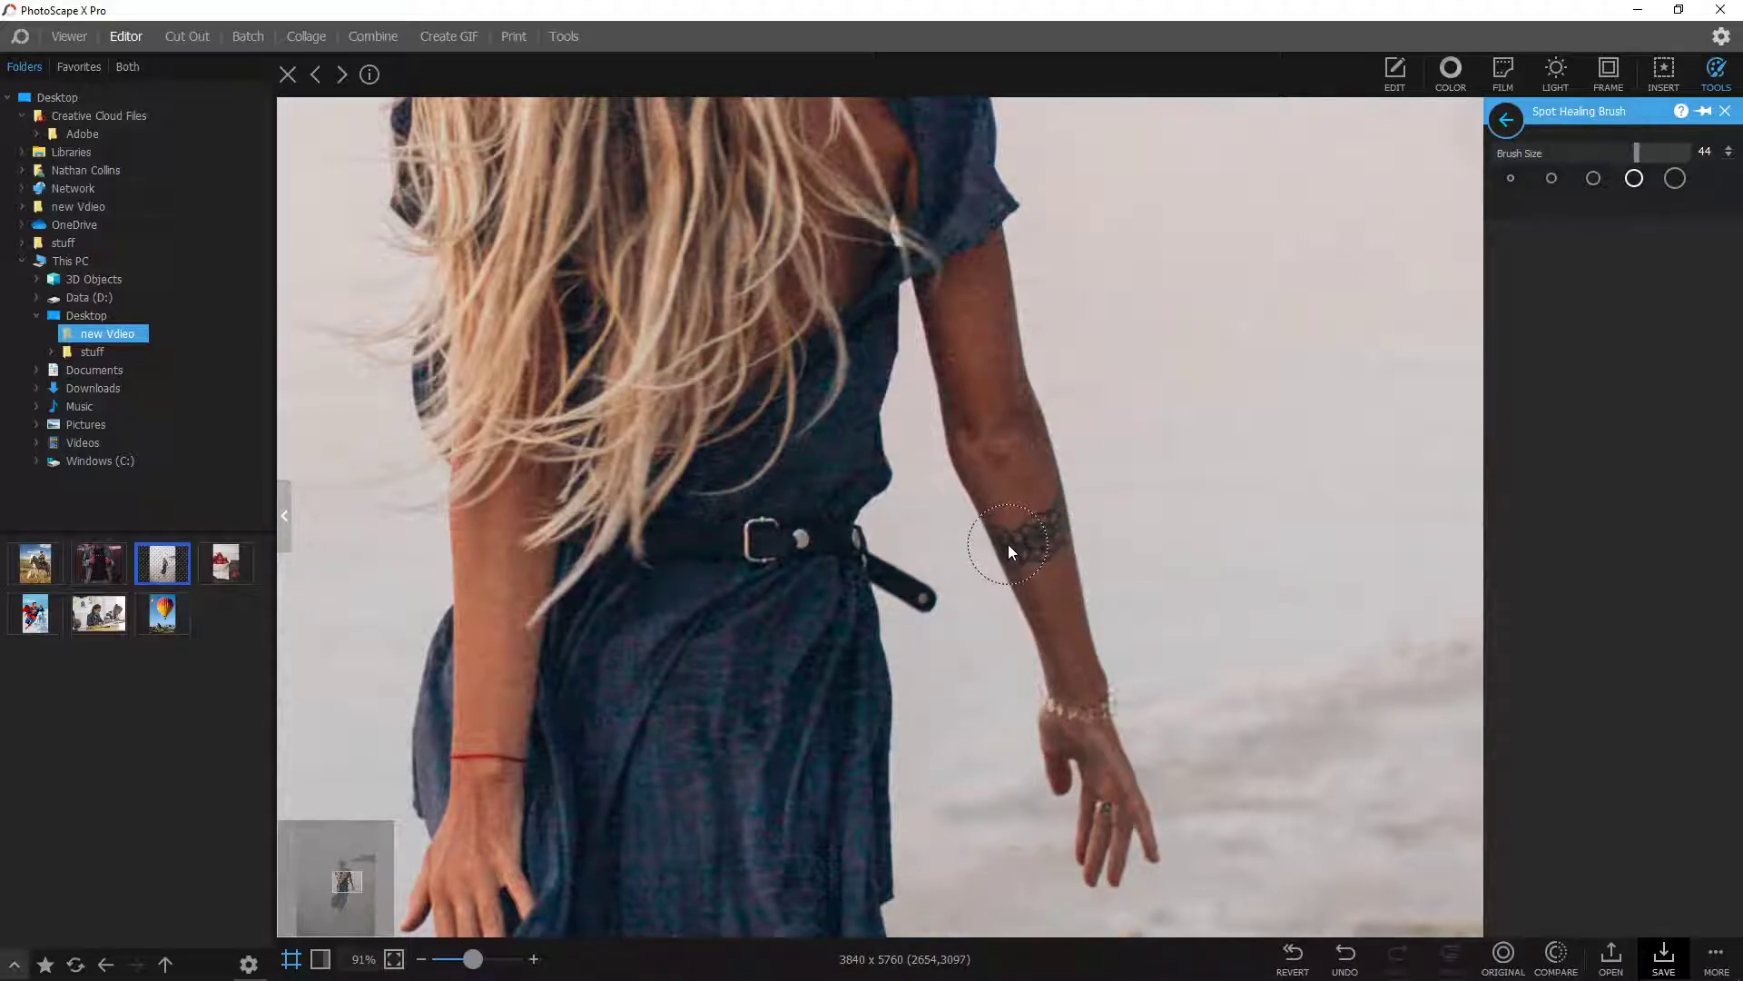
left_click_drag(1004, 550, 1071, 512)
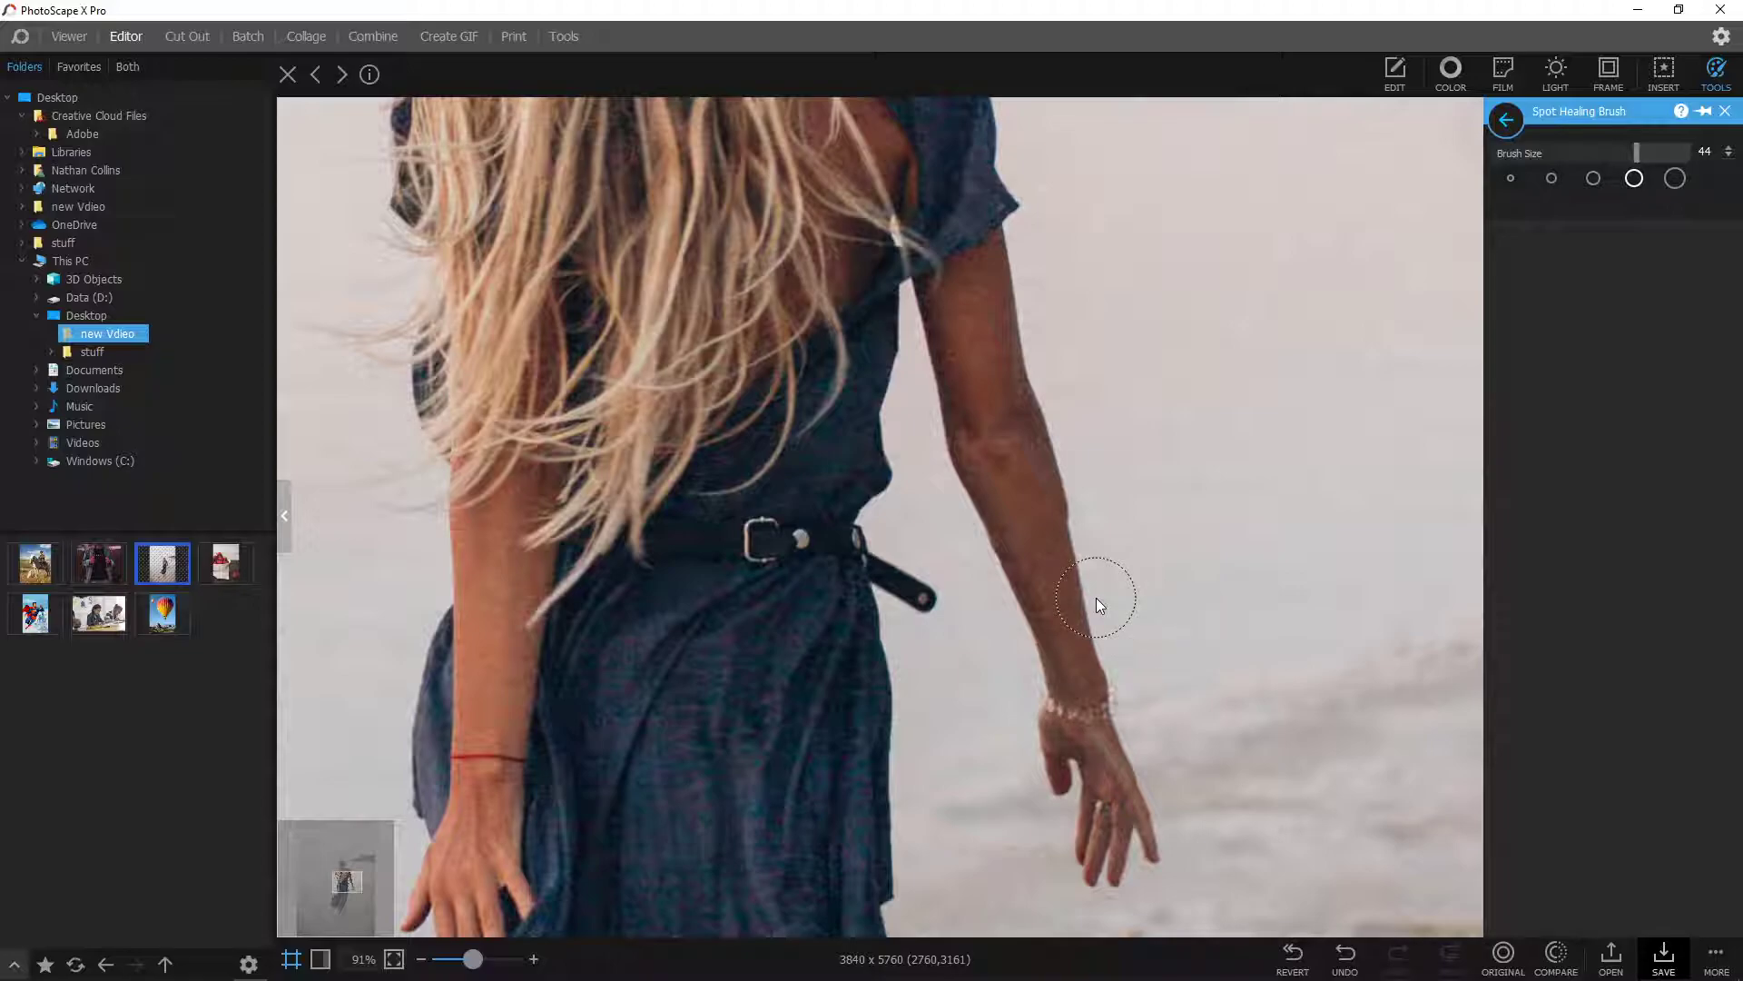
Smooth both edges of the right forearm where the tattoo was, and compare the arm with the original
left_click_drag(472, 958, 513, 958)
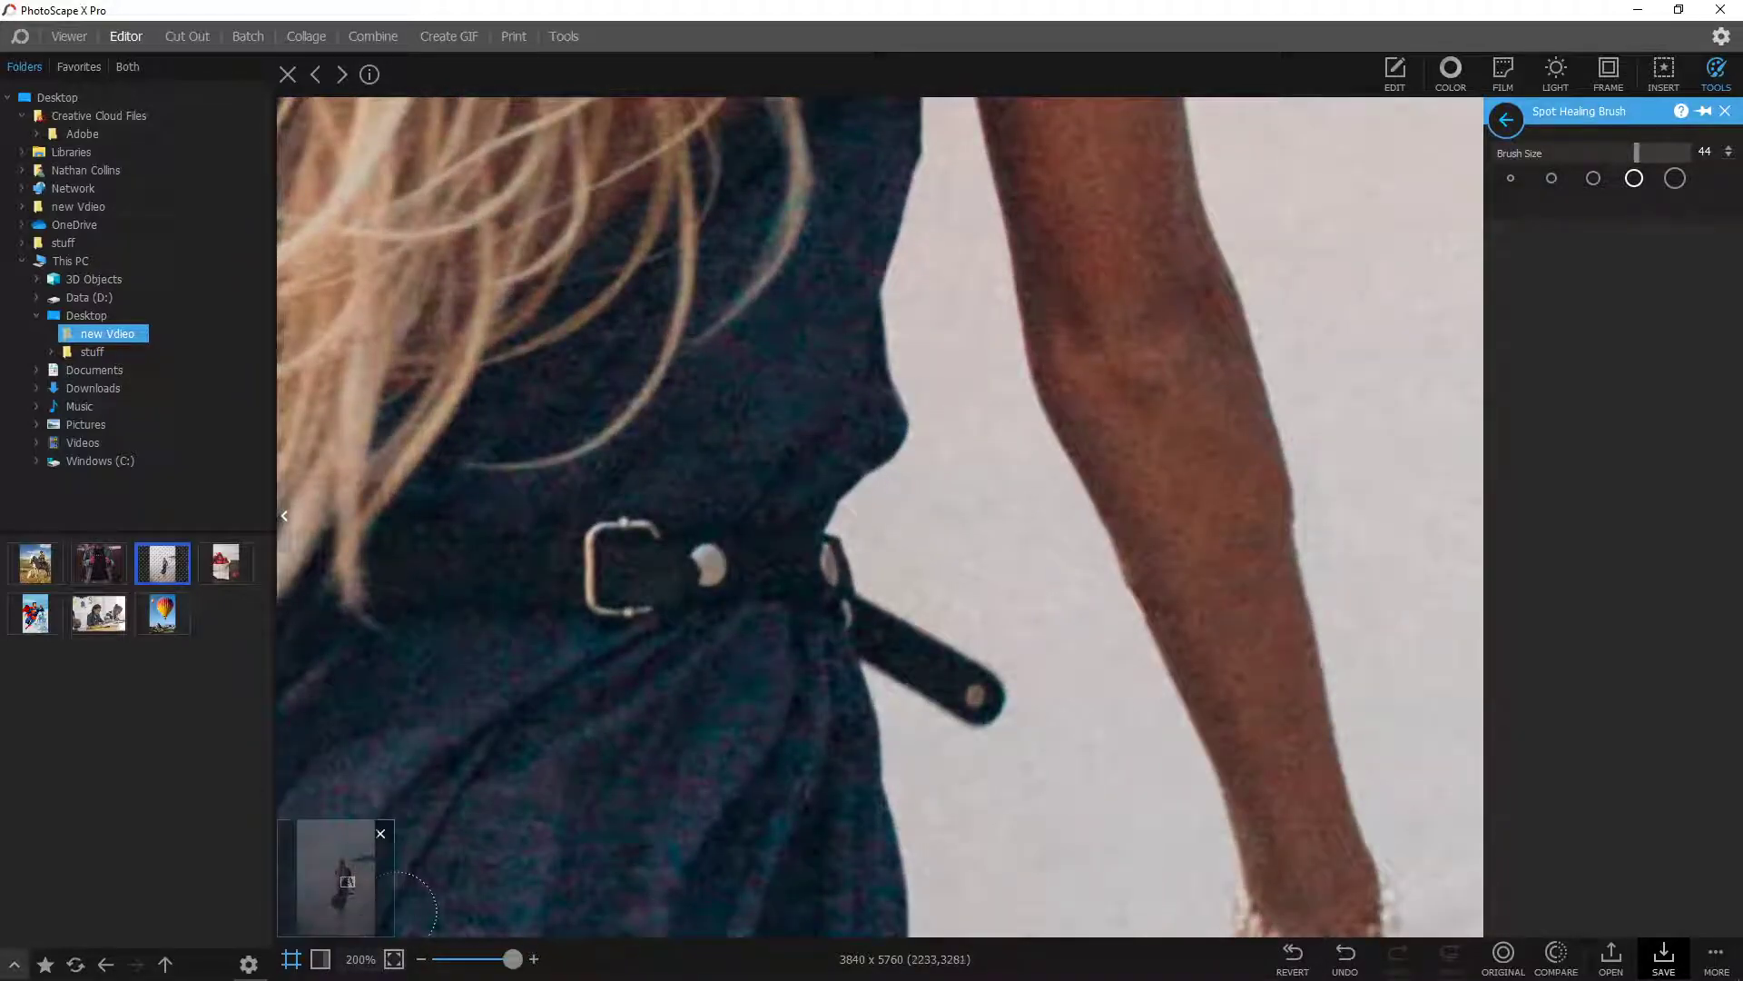
left_click_drag(345, 878, 350, 881)
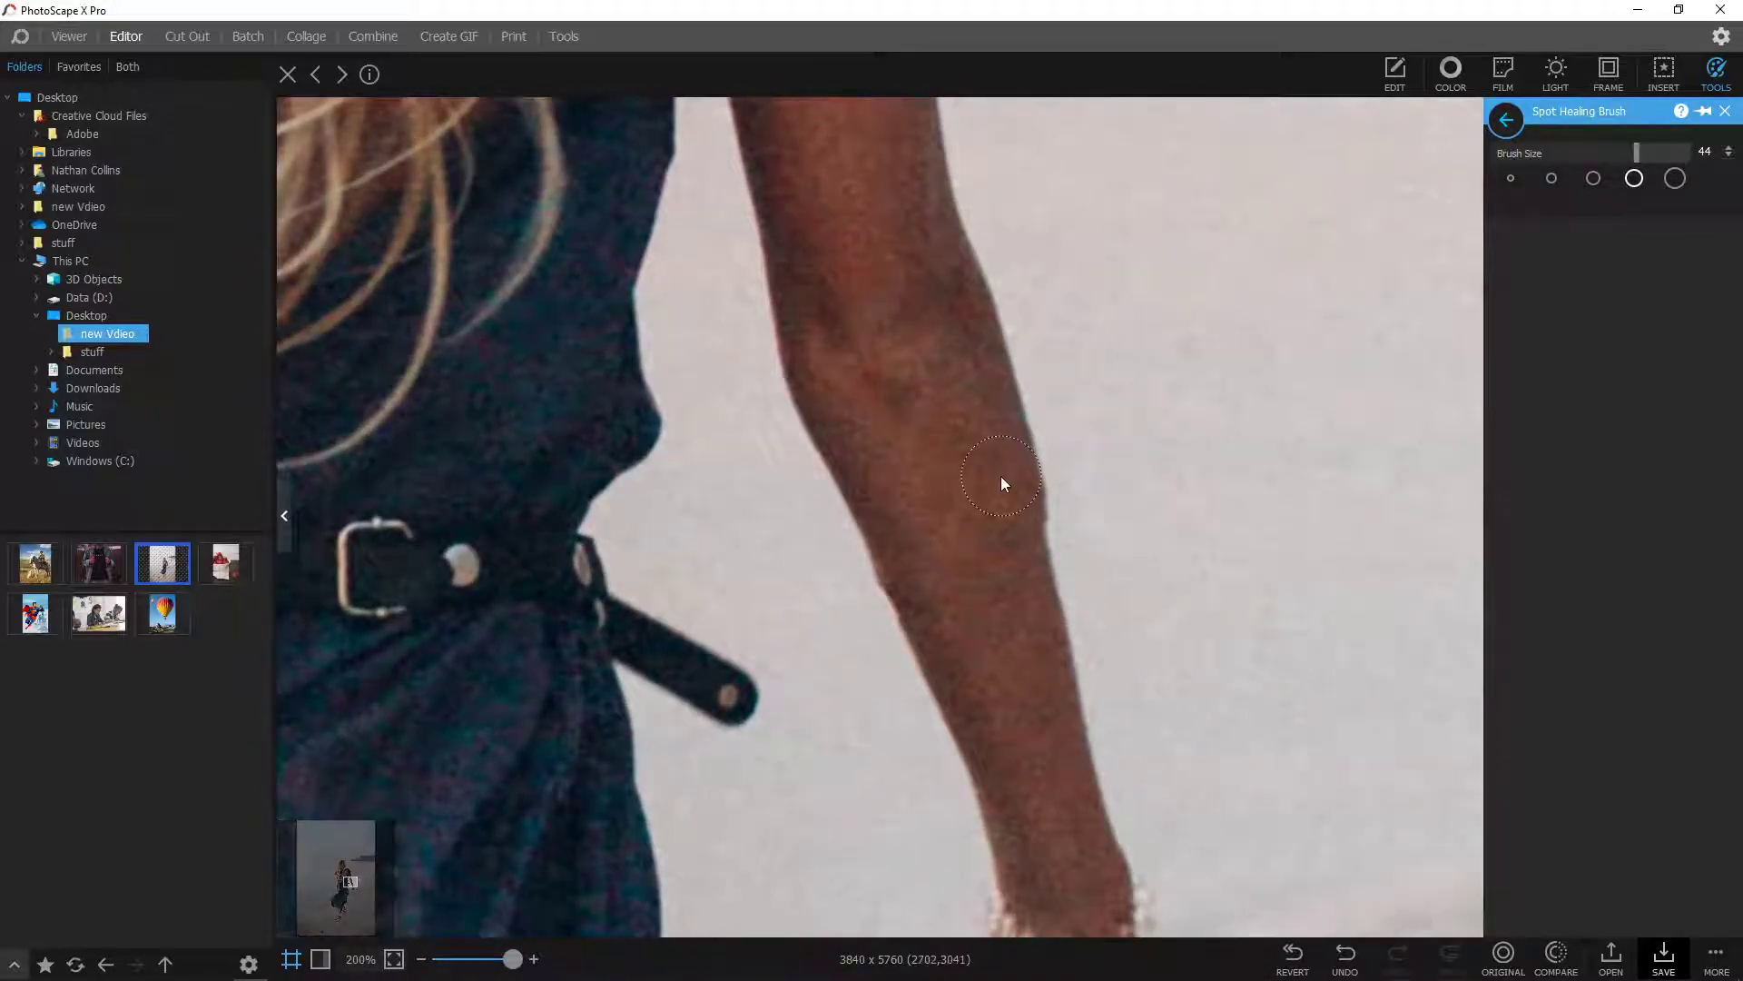
left_click(1037, 505)
left_click_drag(1037, 495, 1049, 522)
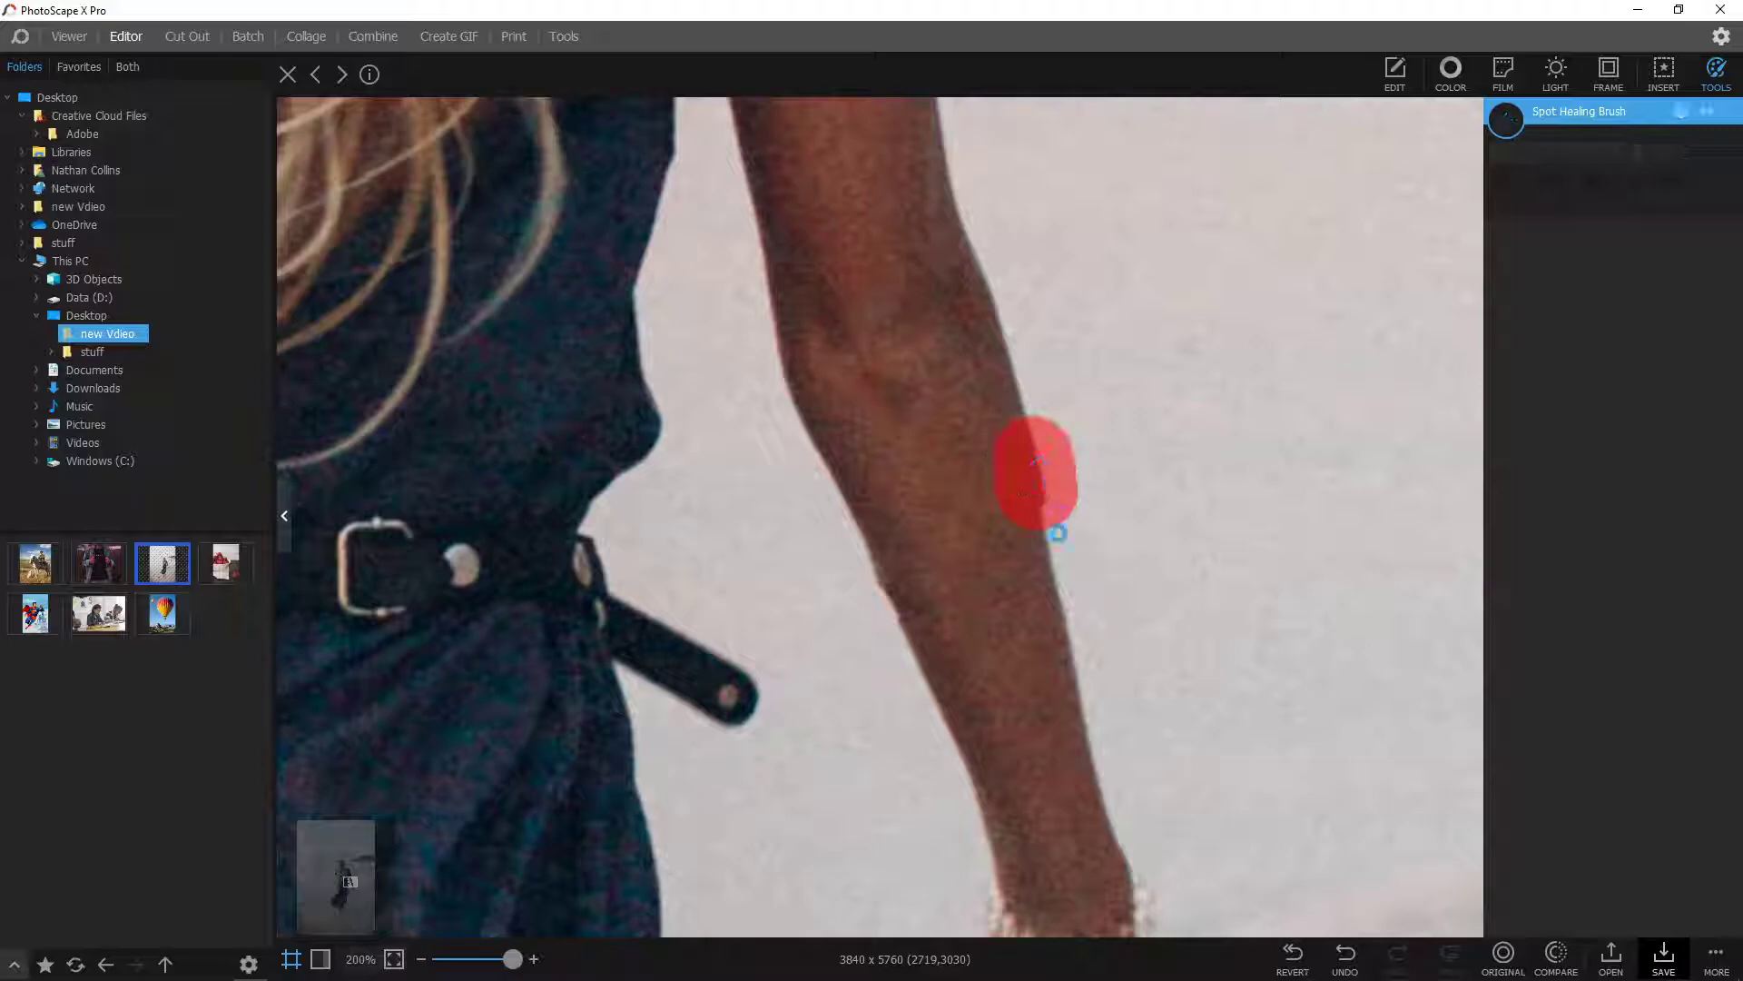
left_click(887, 579)
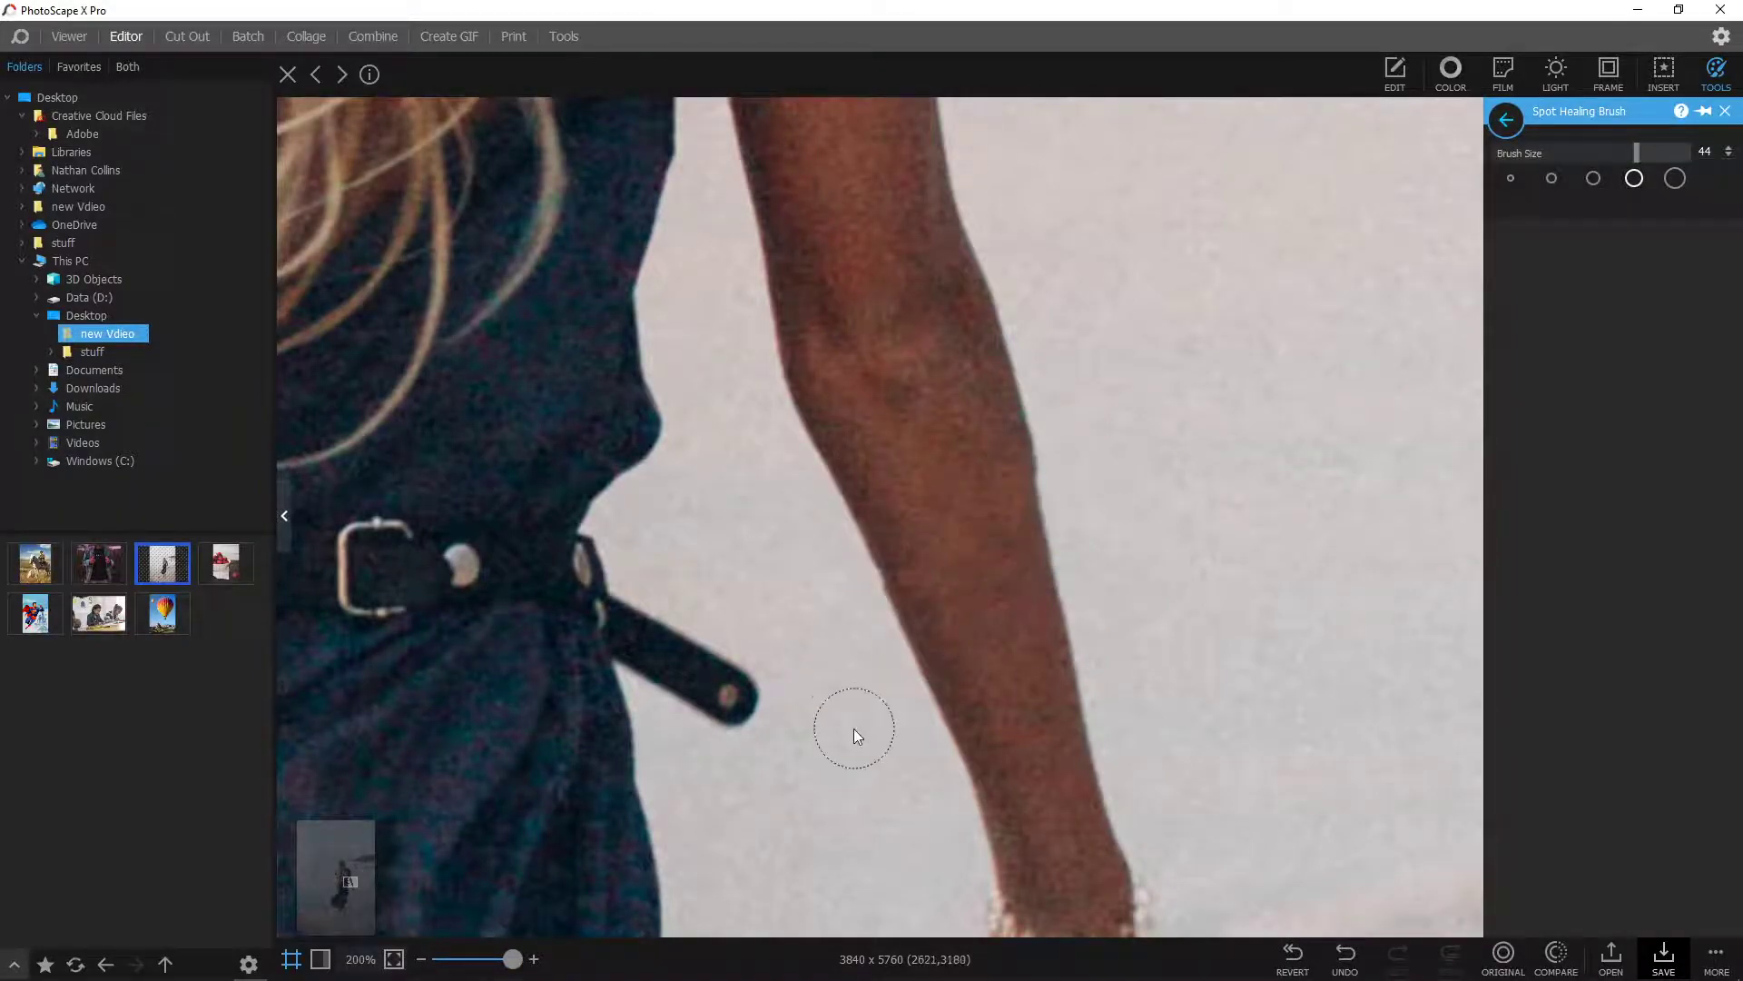
left_click(1508, 955)
Reduce the brush size to 30 and heal away the red string bracelet on the woman's left wrist, including its remnant at the edge
left_click_drag(513, 960, 472, 961)
left_click_drag(349, 870, 342, 878)
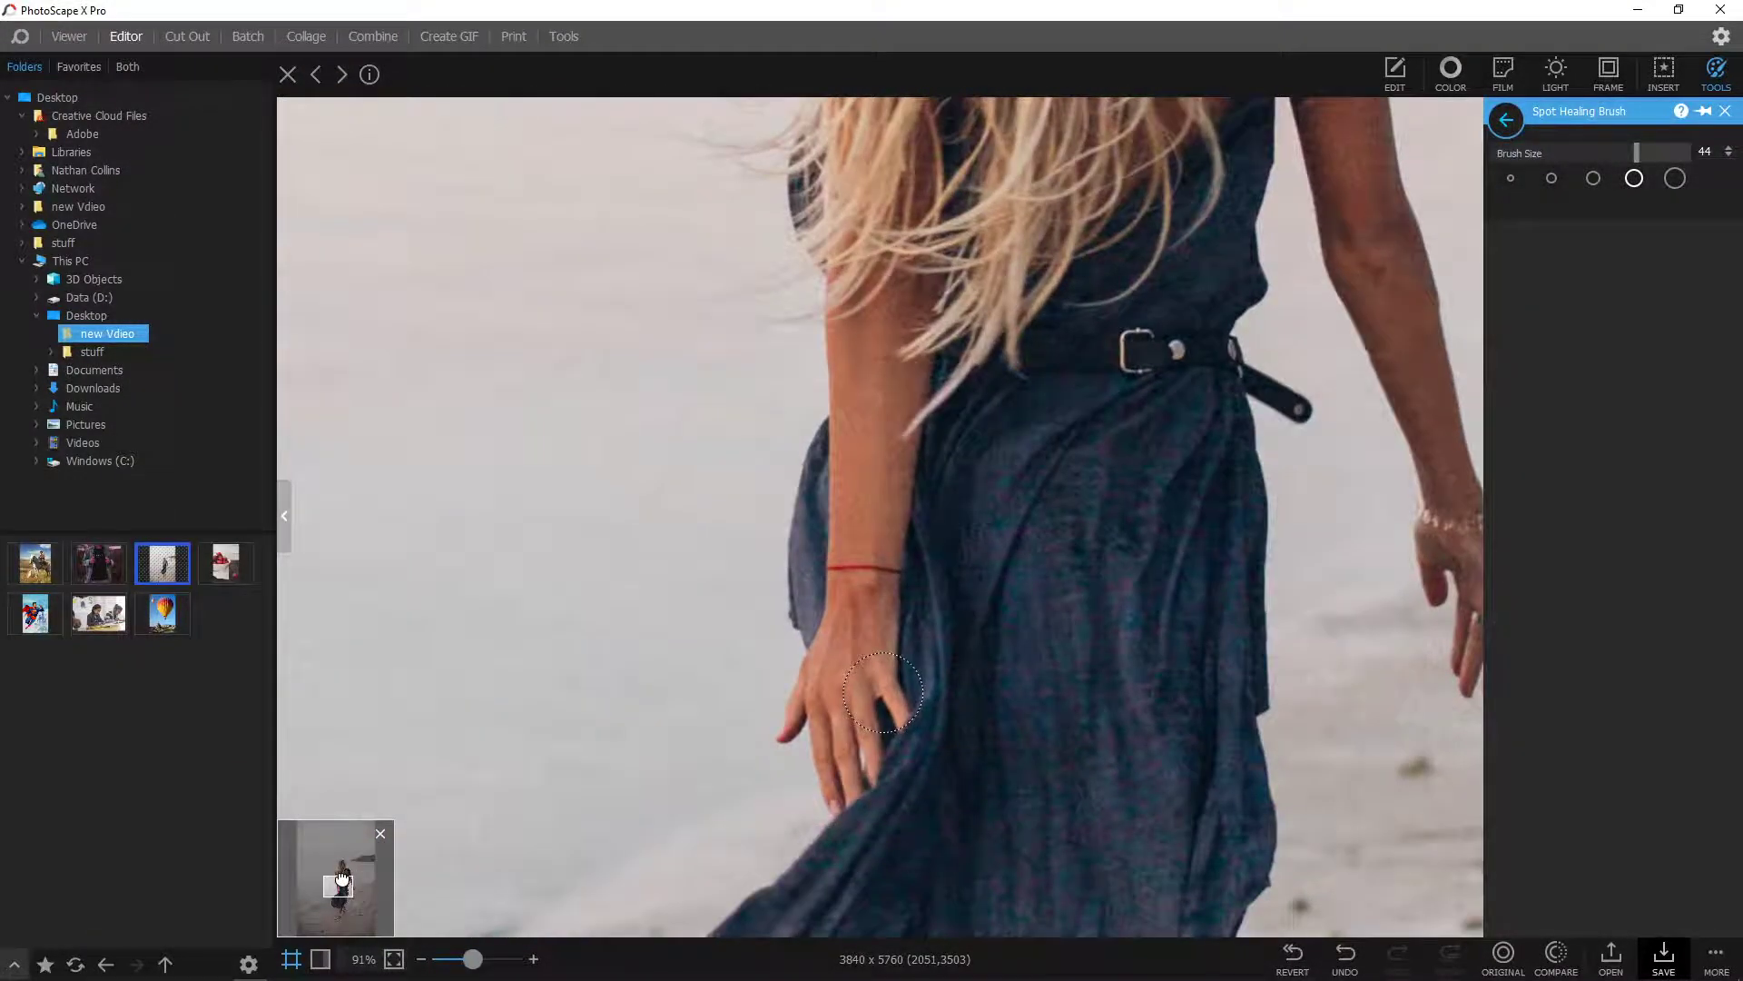
left_click_drag(472, 959, 513, 959)
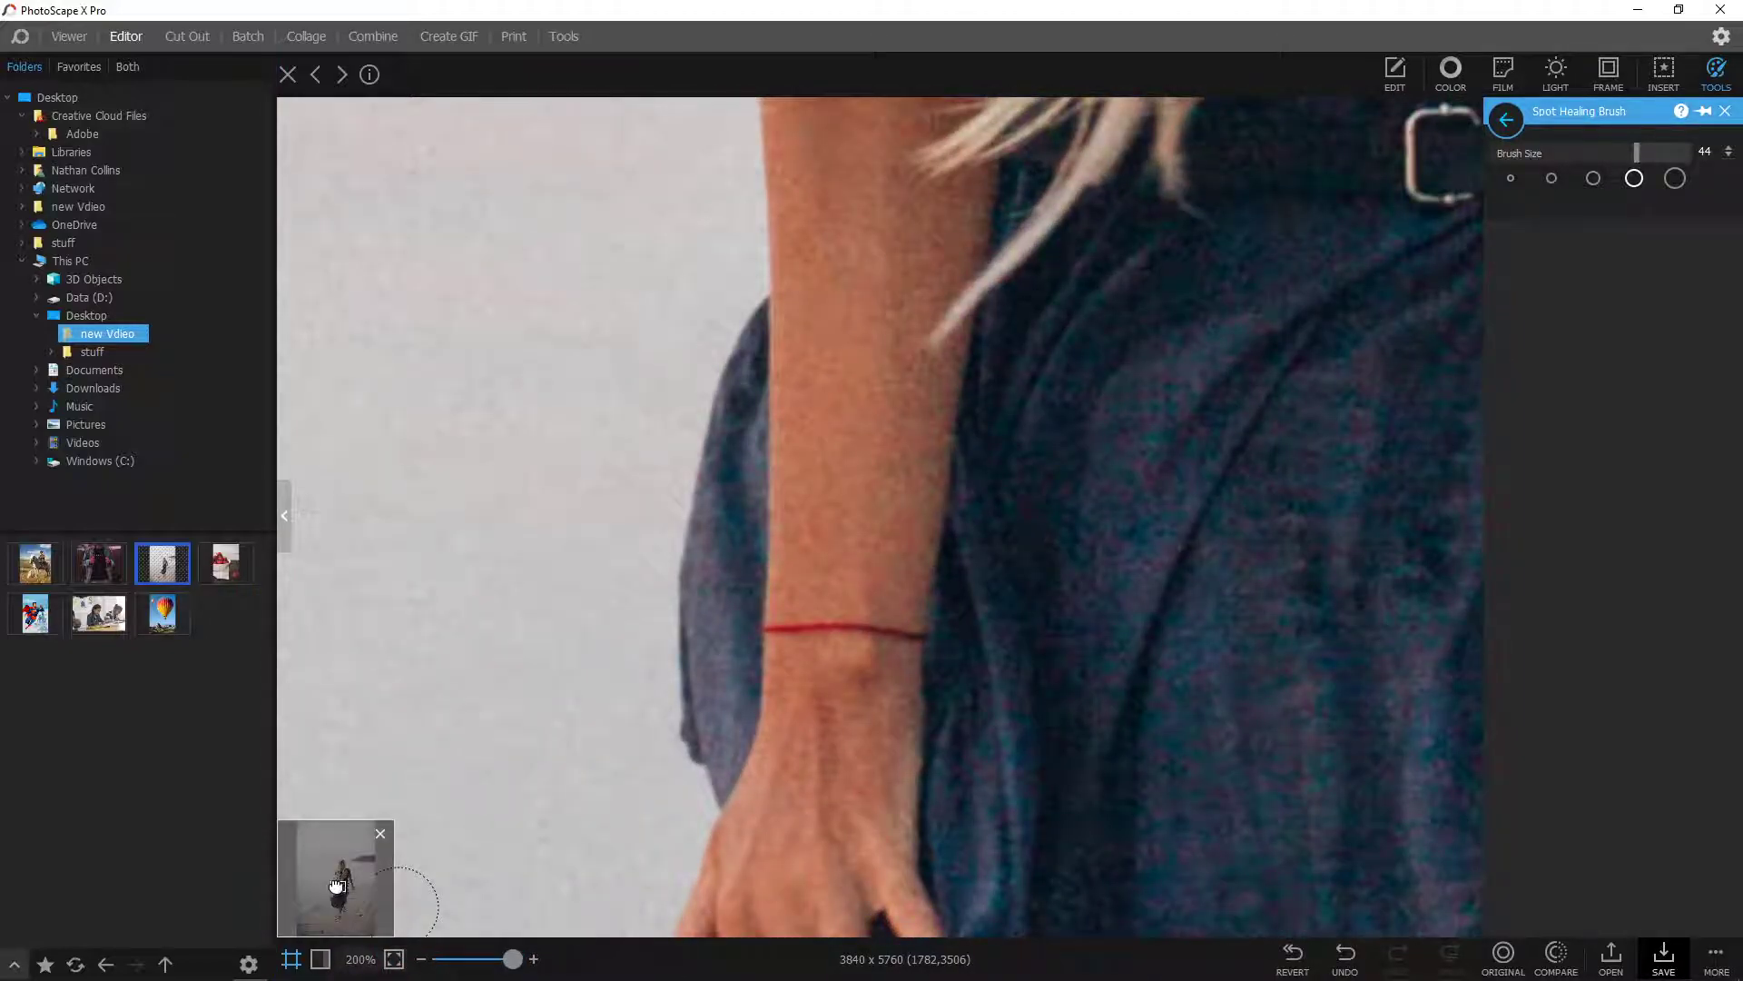
left_click_drag(336, 886, 335, 888)
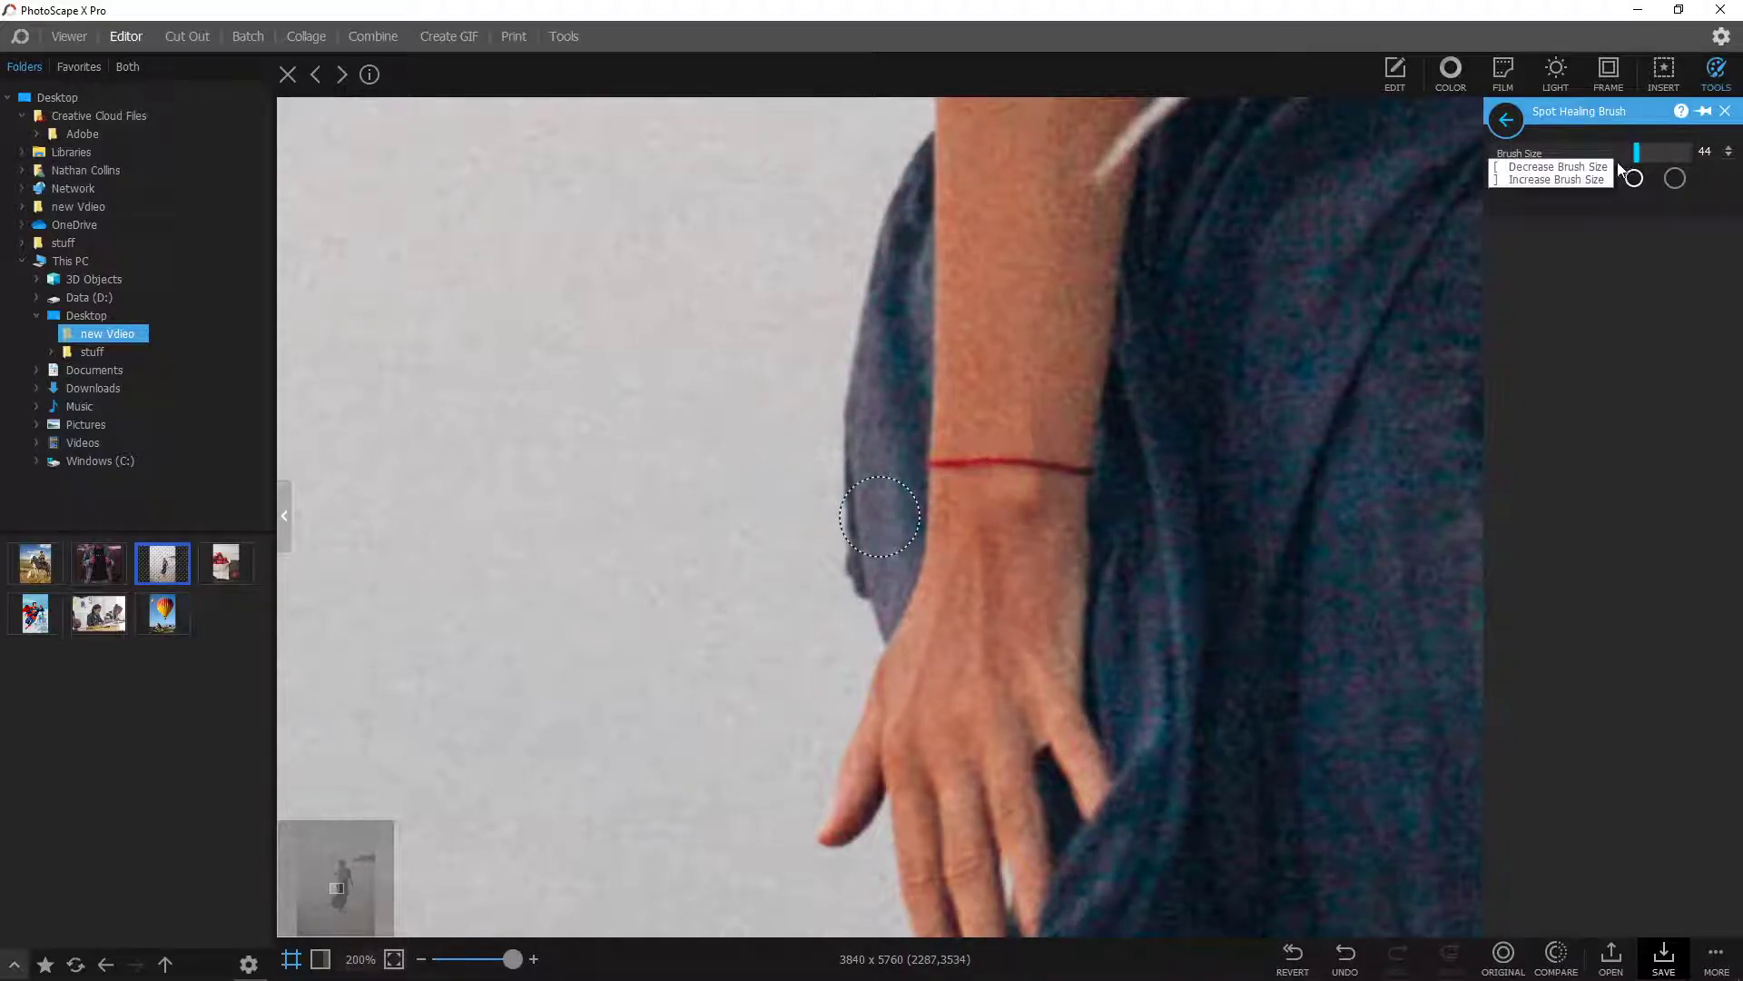
left_click(1586, 162)
left_click_drag(929, 467, 951, 470)
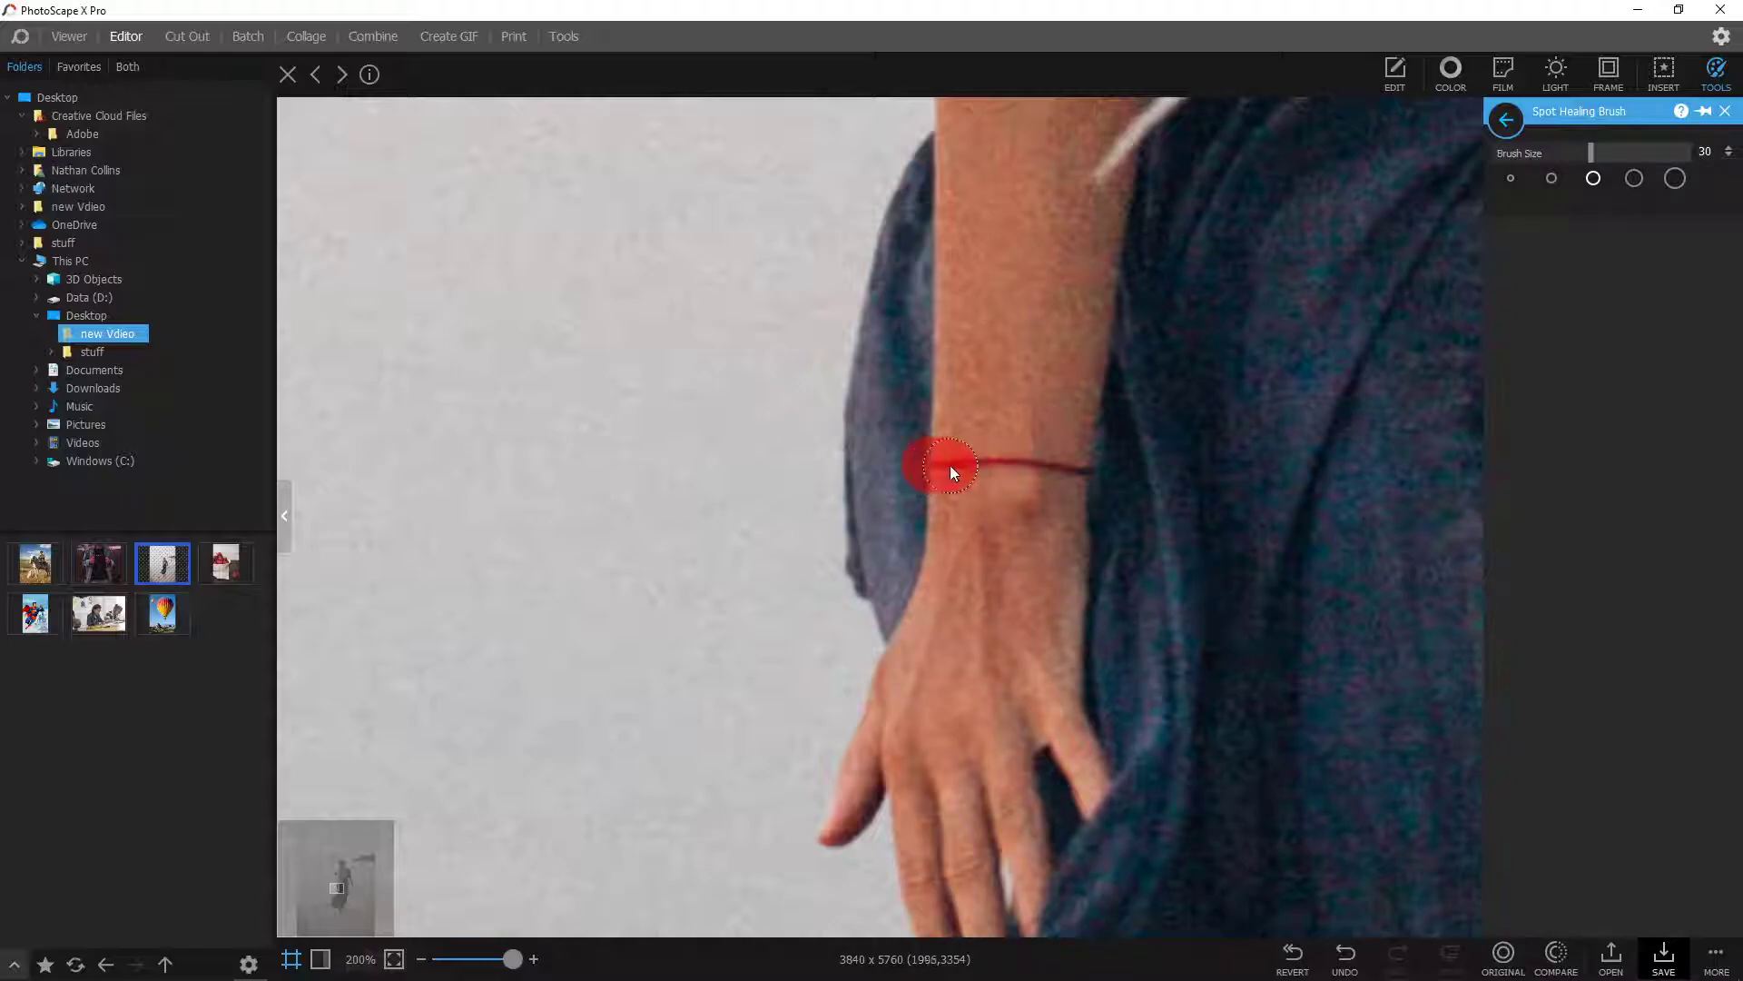
left_click_drag(1066, 464, 1071, 472)
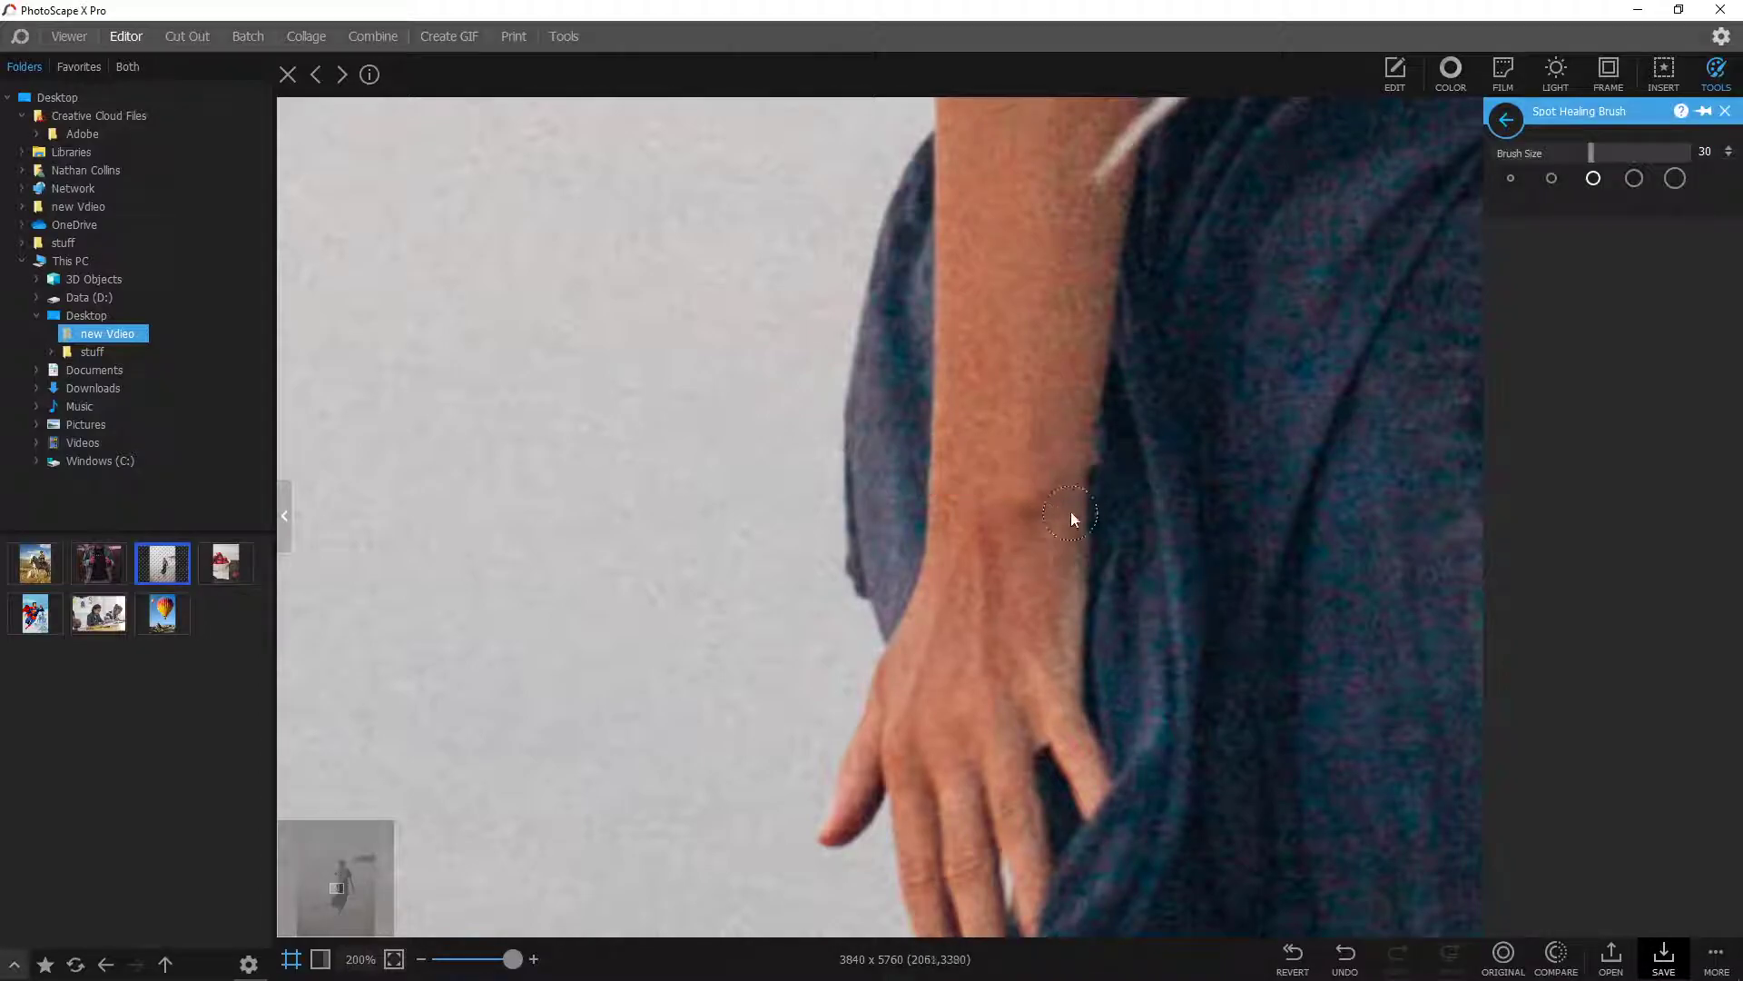
left_click(1094, 463)
left_click(1083, 463)
left_click_drag(513, 958, 444, 950)
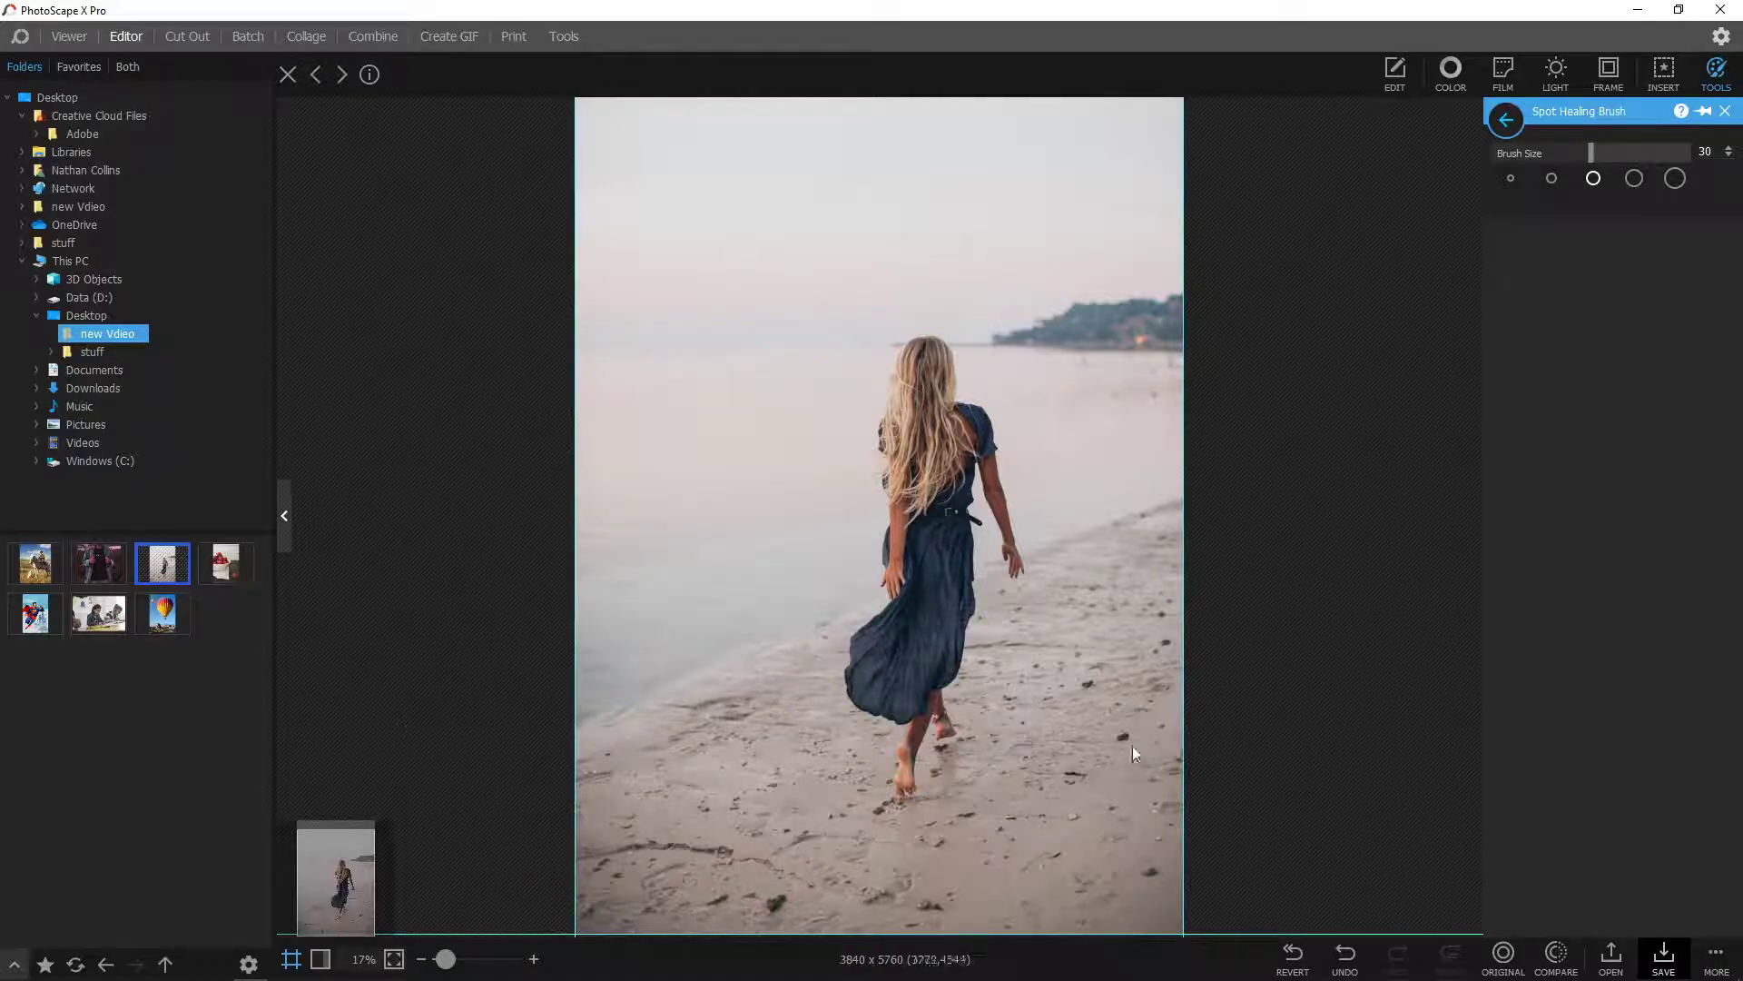
Save a copy of the beach photo to the Desktop folder and open the photo of the person in the denim jacket
left_click(1666, 952)
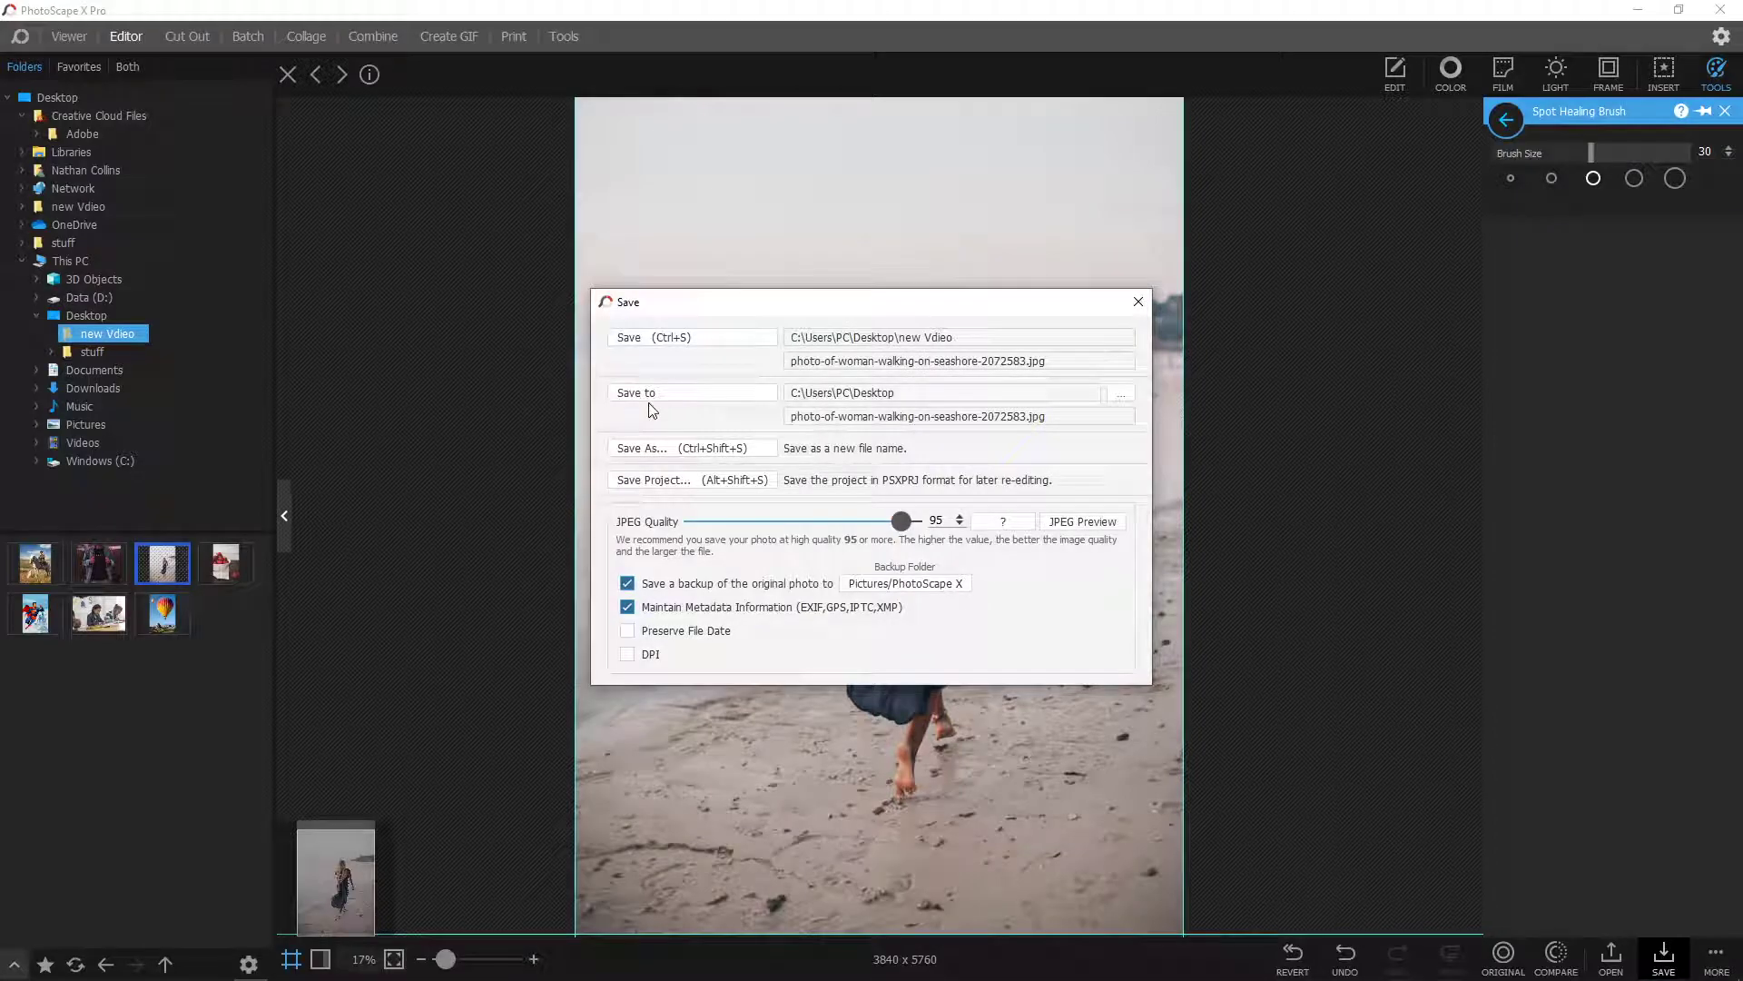
left_click(699, 395)
left_click(100, 563)
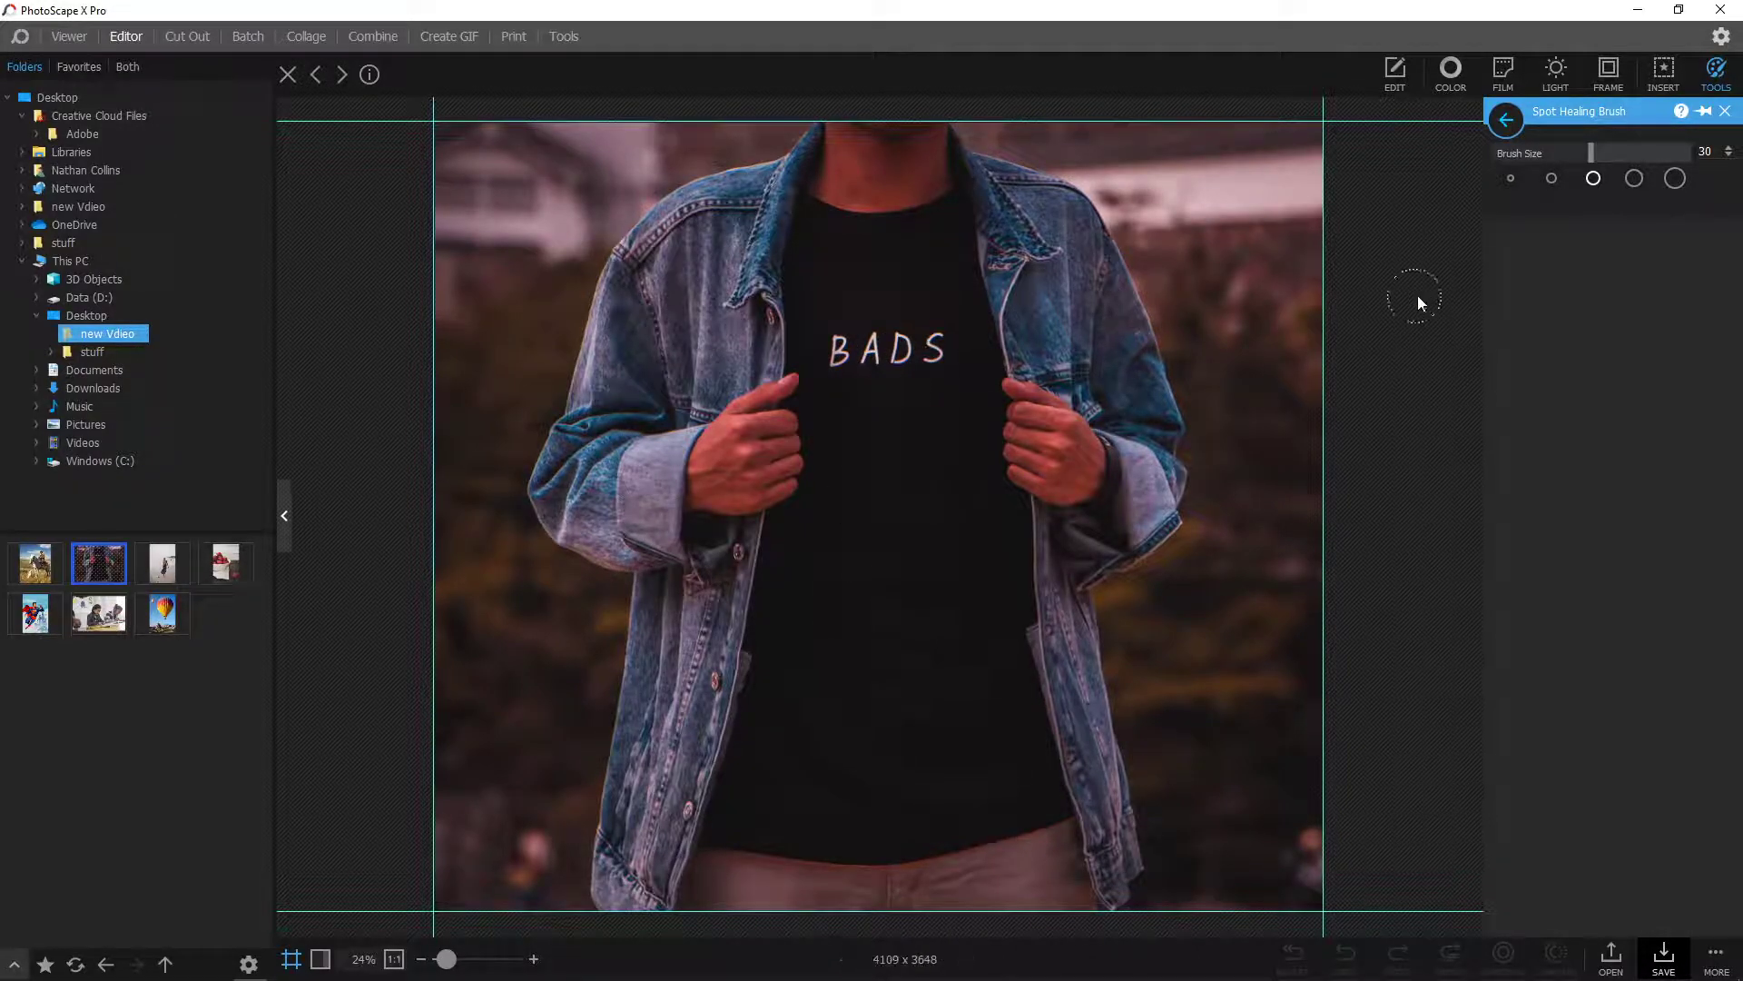
Heal away the BADS lettering on the black T-shirt and the lowest button on the jacket front, undoing the last healing stroke
left_click_drag(835, 350, 936, 353)
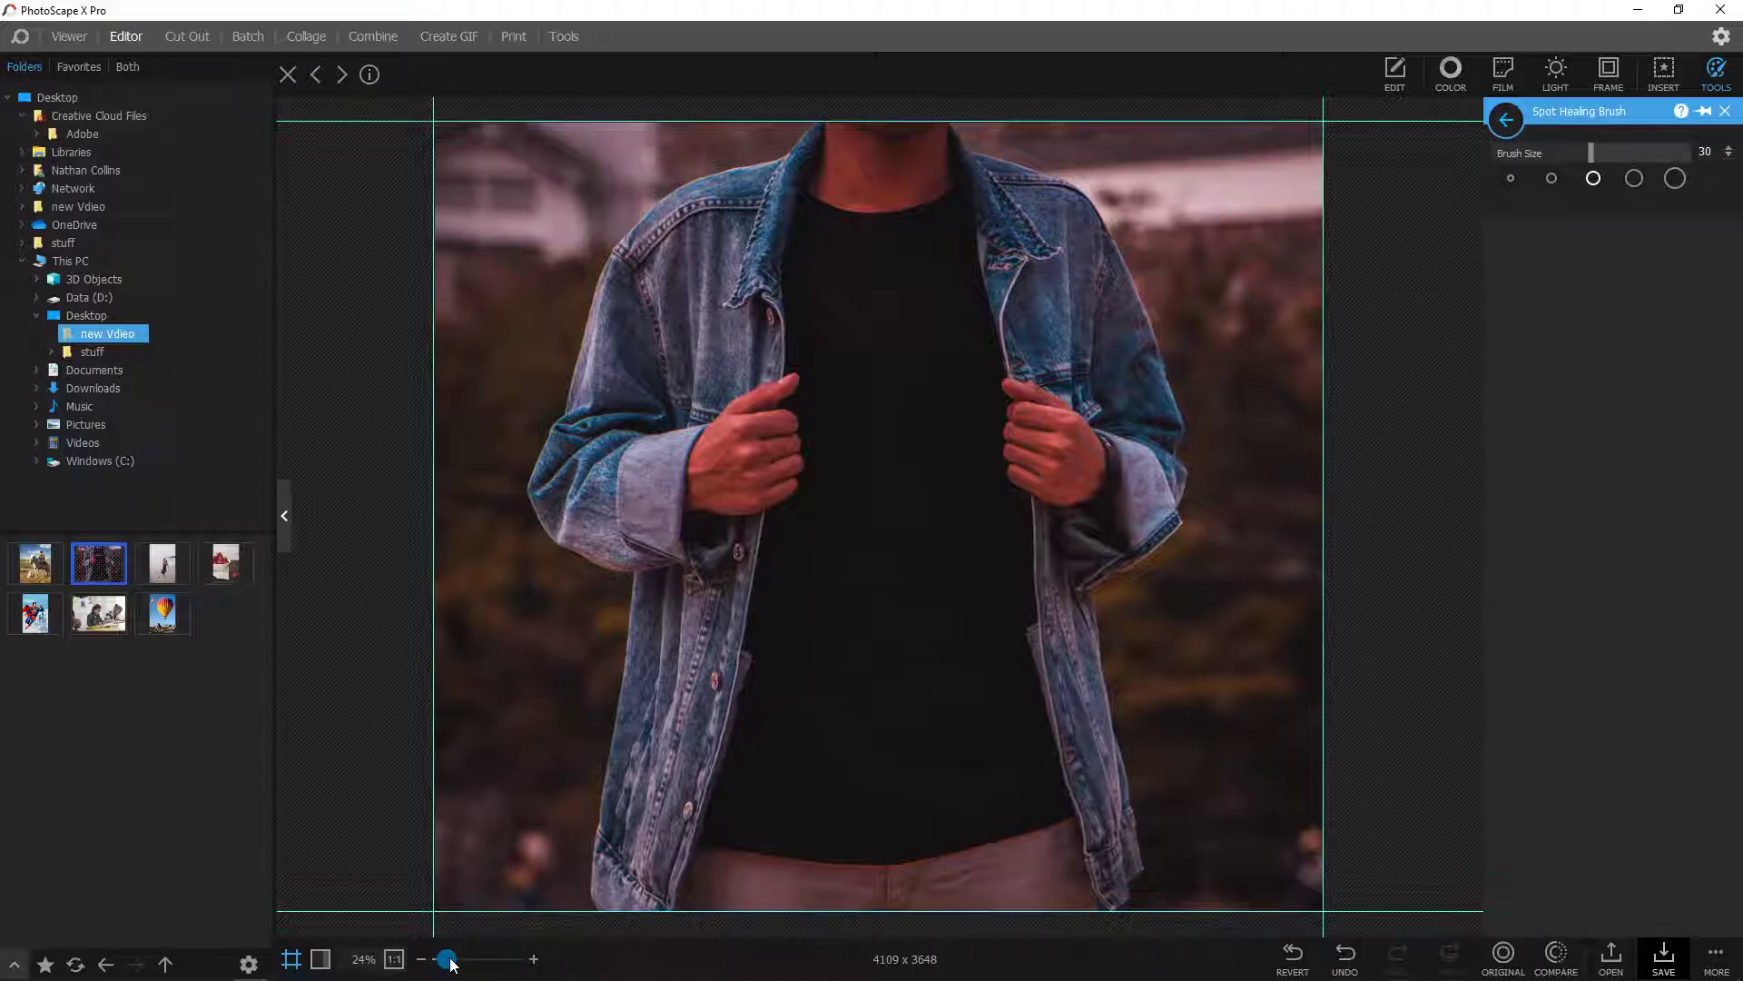
left_click_drag(446, 958, 480, 959)
left_click_drag(335, 878, 308, 920)
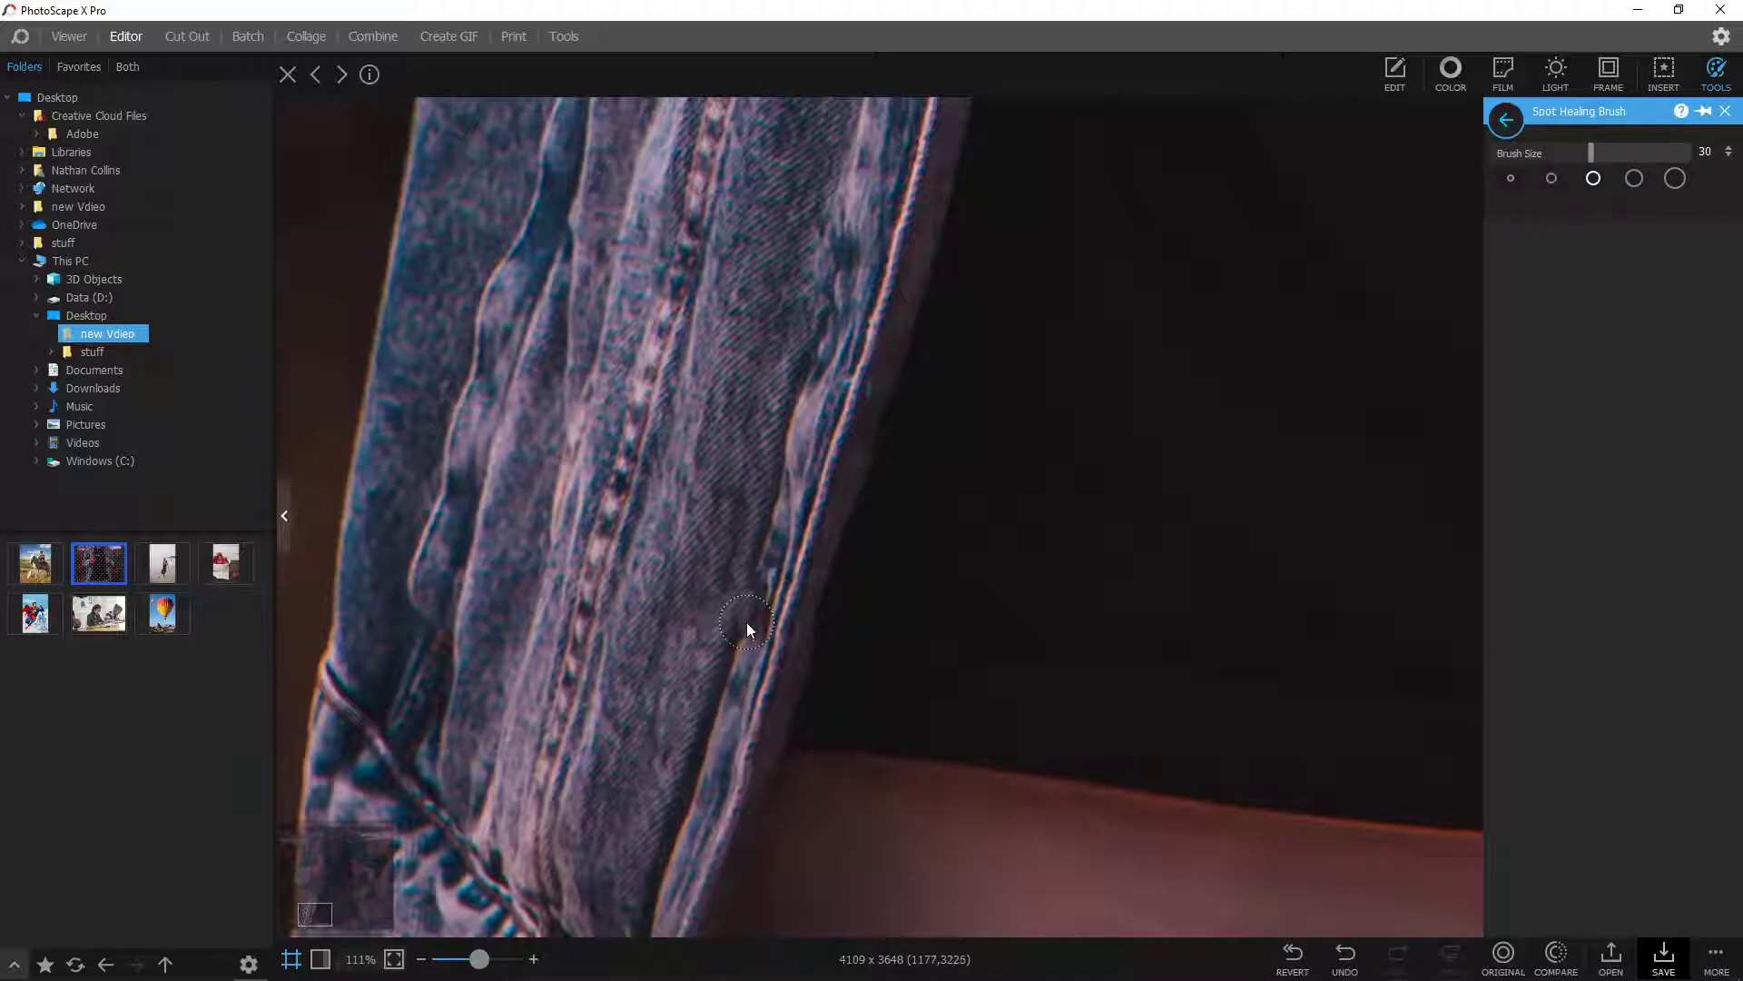
key("ctrl+z")
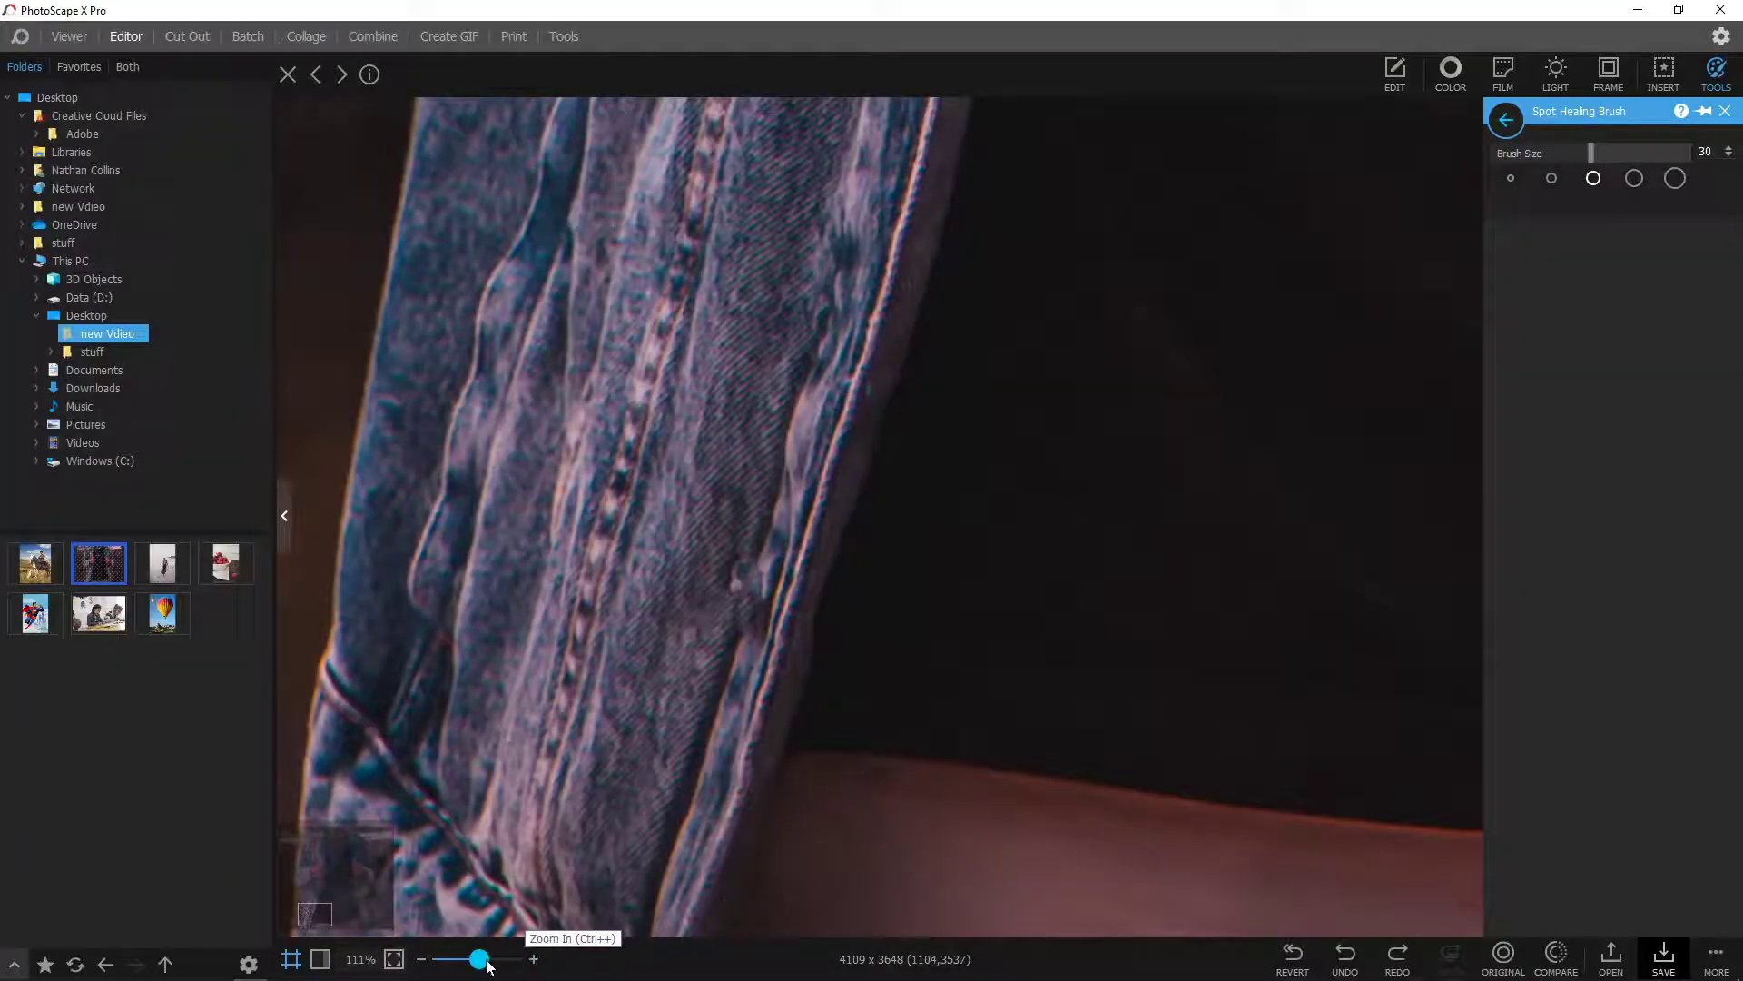
left_click_drag(477, 959, 451, 957)
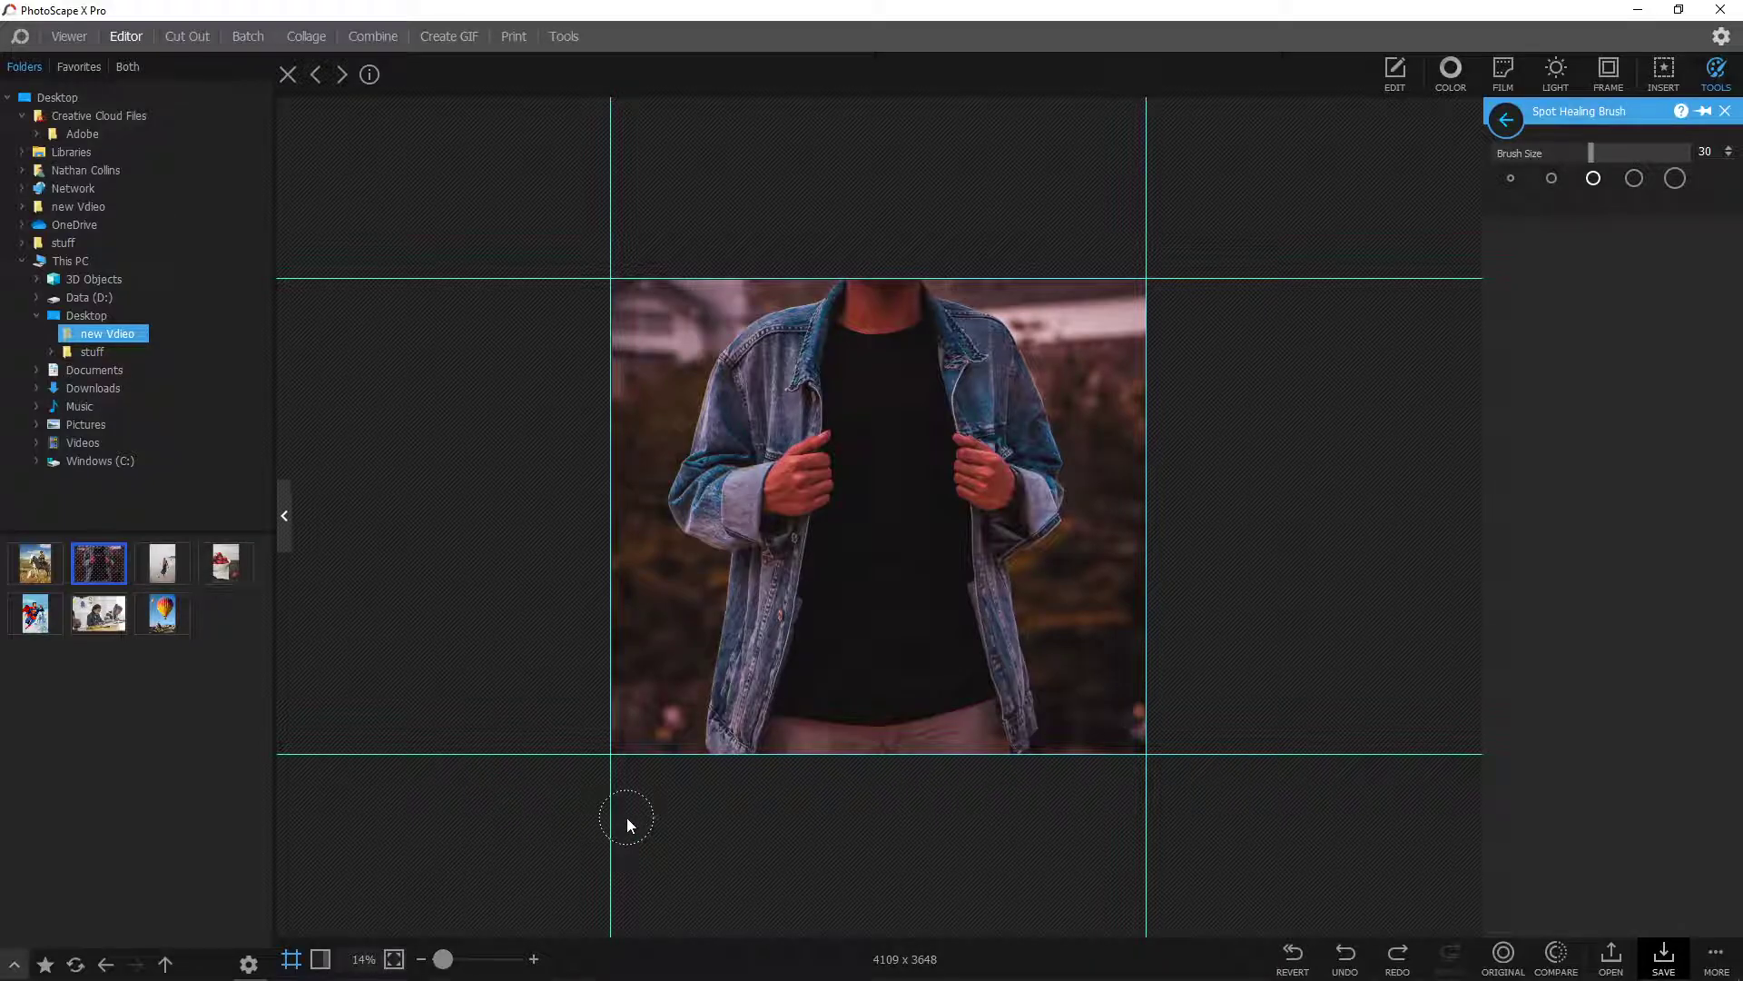
Heal away the blurred pink spot in the background beside the jacket's lower hem, including the denim-coloured patch left there
mouse_move(445, 957)
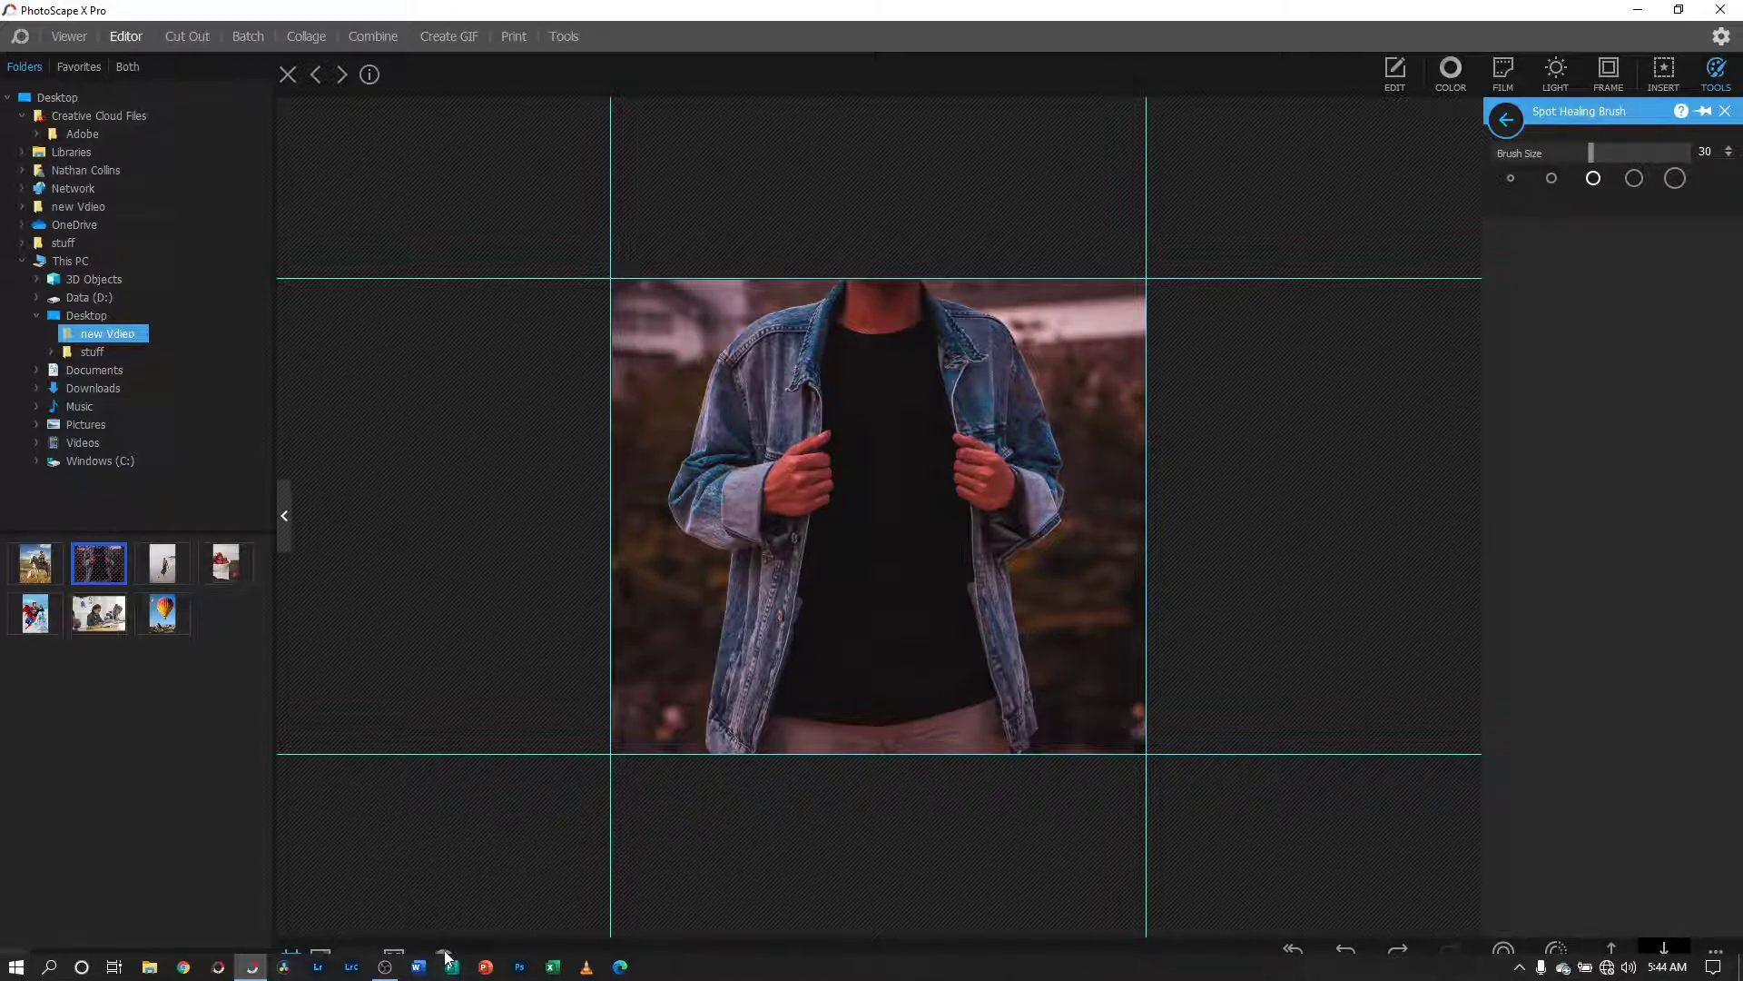
scroll(544, 904, "up", 4)
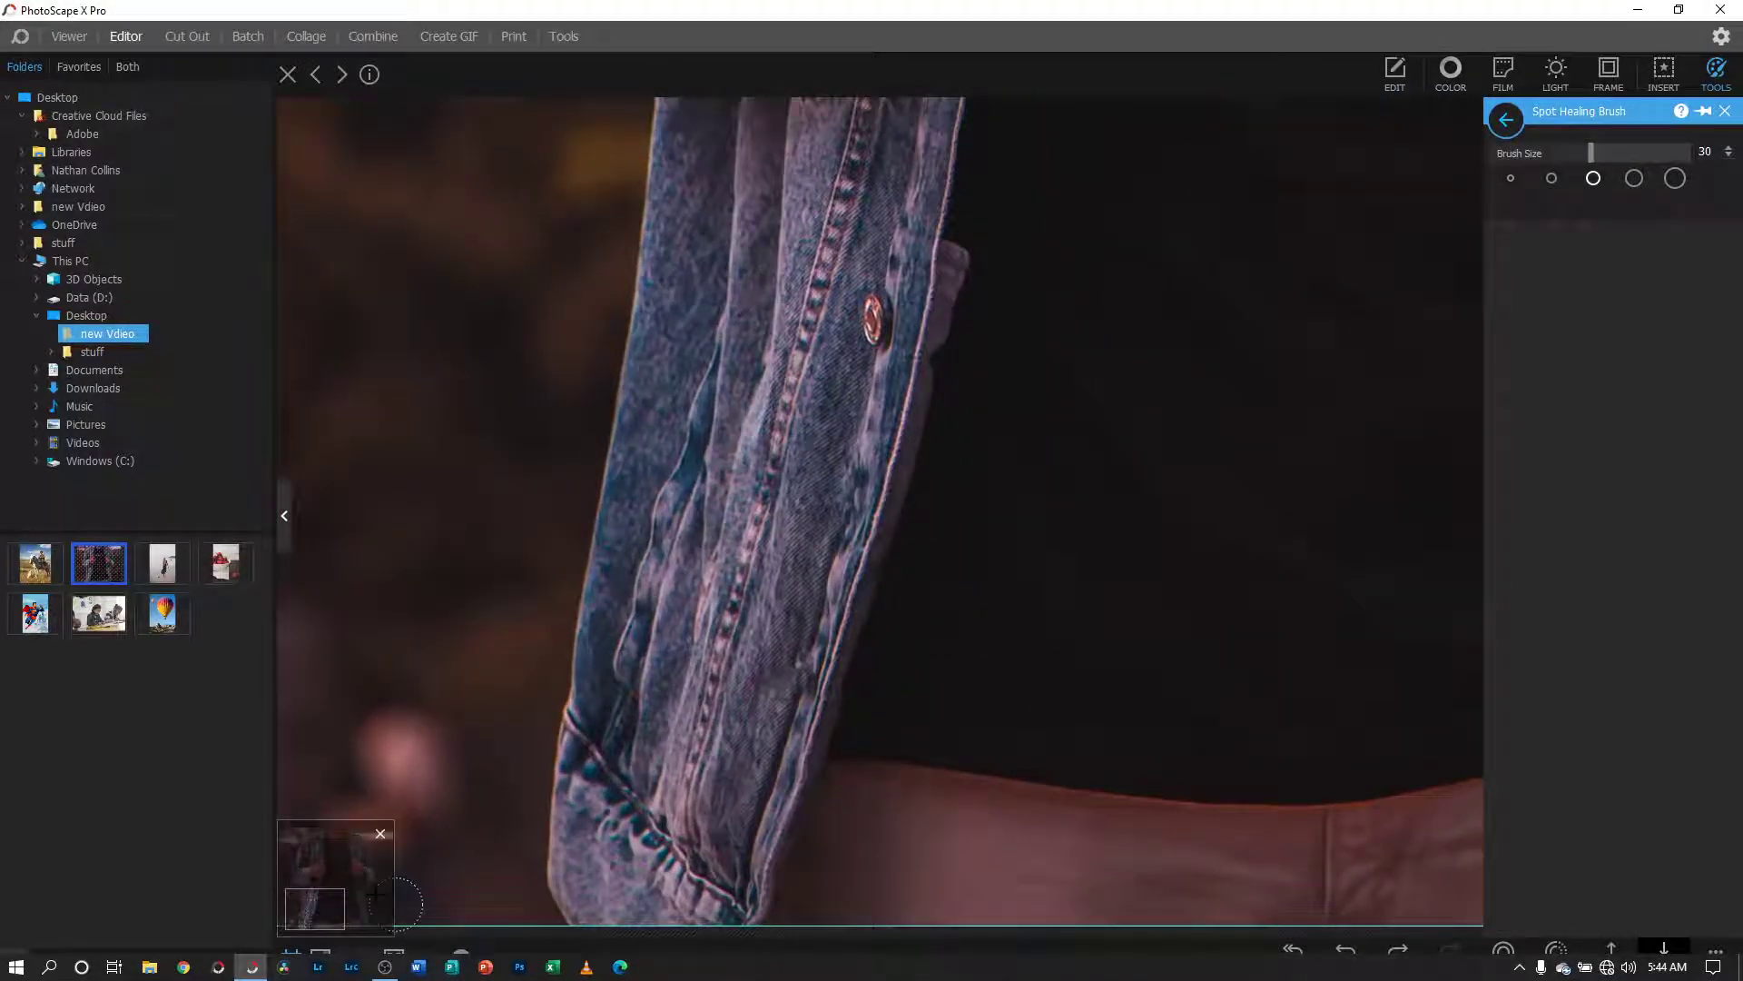
scroll(548, 904, "up", 1)
mouse_move(509, 767)
left_mouse_down()
mouse_move(589, 759)
mouse_move(594, 791)
mouse_move(541, 817)
mouse_move(561, 835)
mouse_move(492, 901)
mouse_move(538, 906)
mouse_move(494, 912)
left_mouse_up()
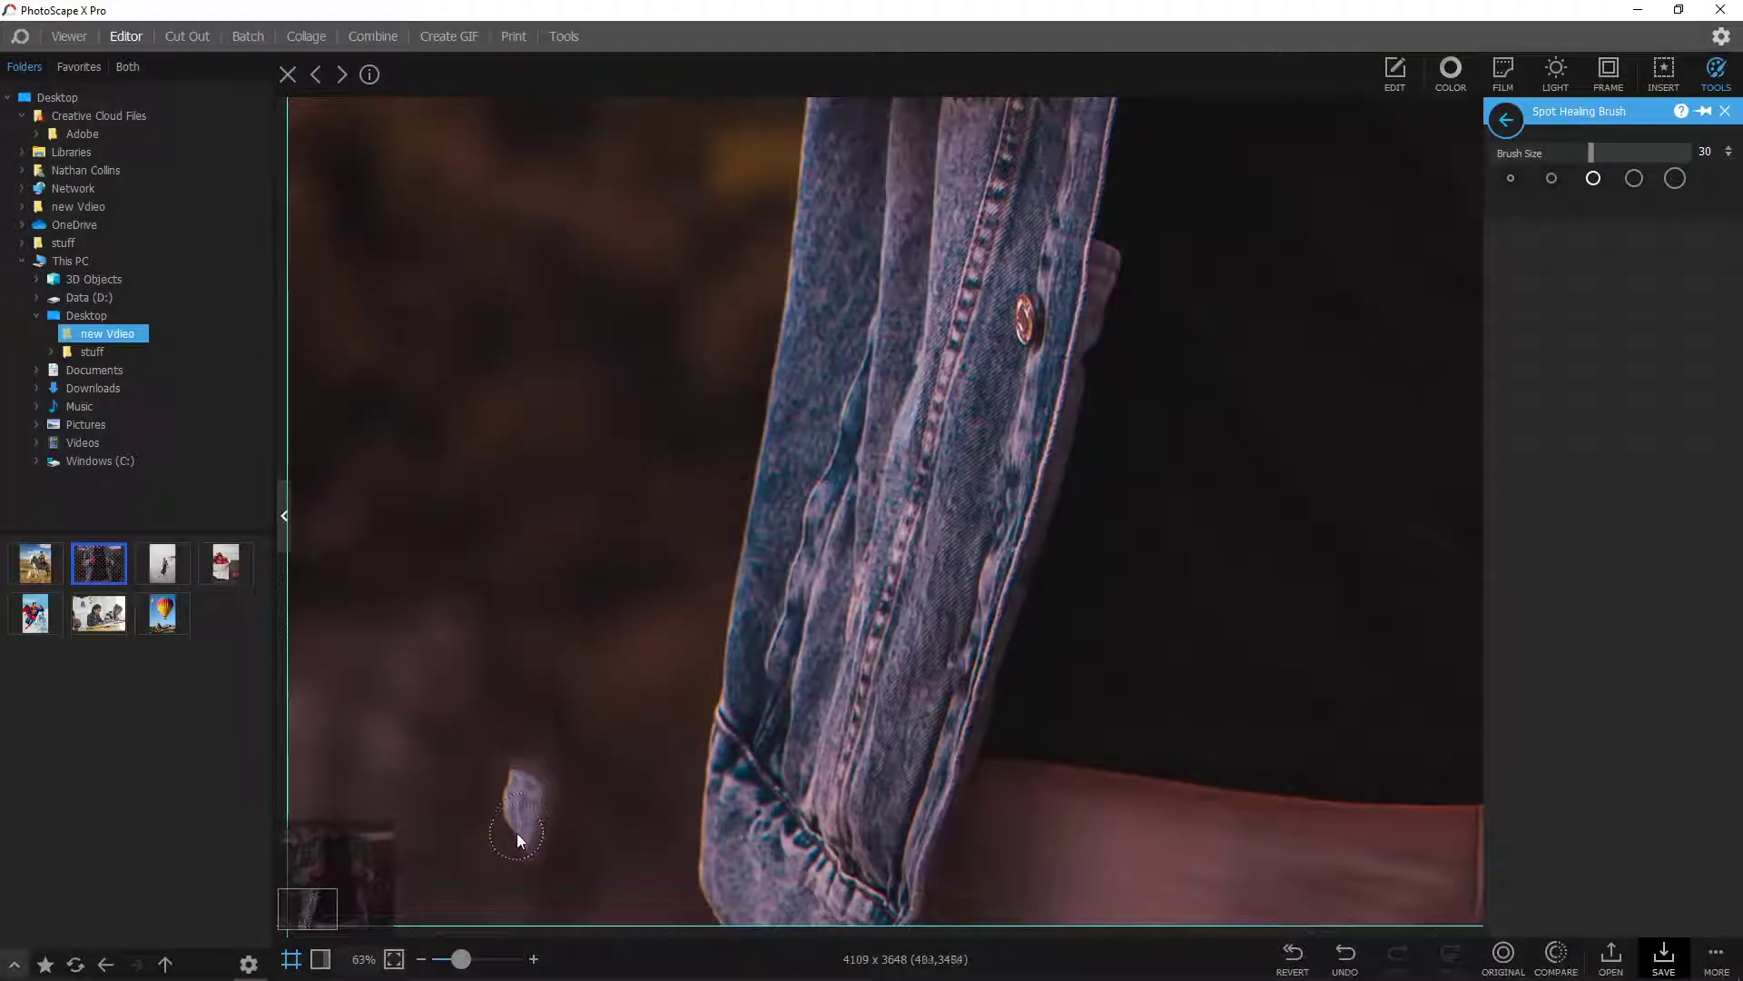
left_click_drag(515, 832, 506, 814)
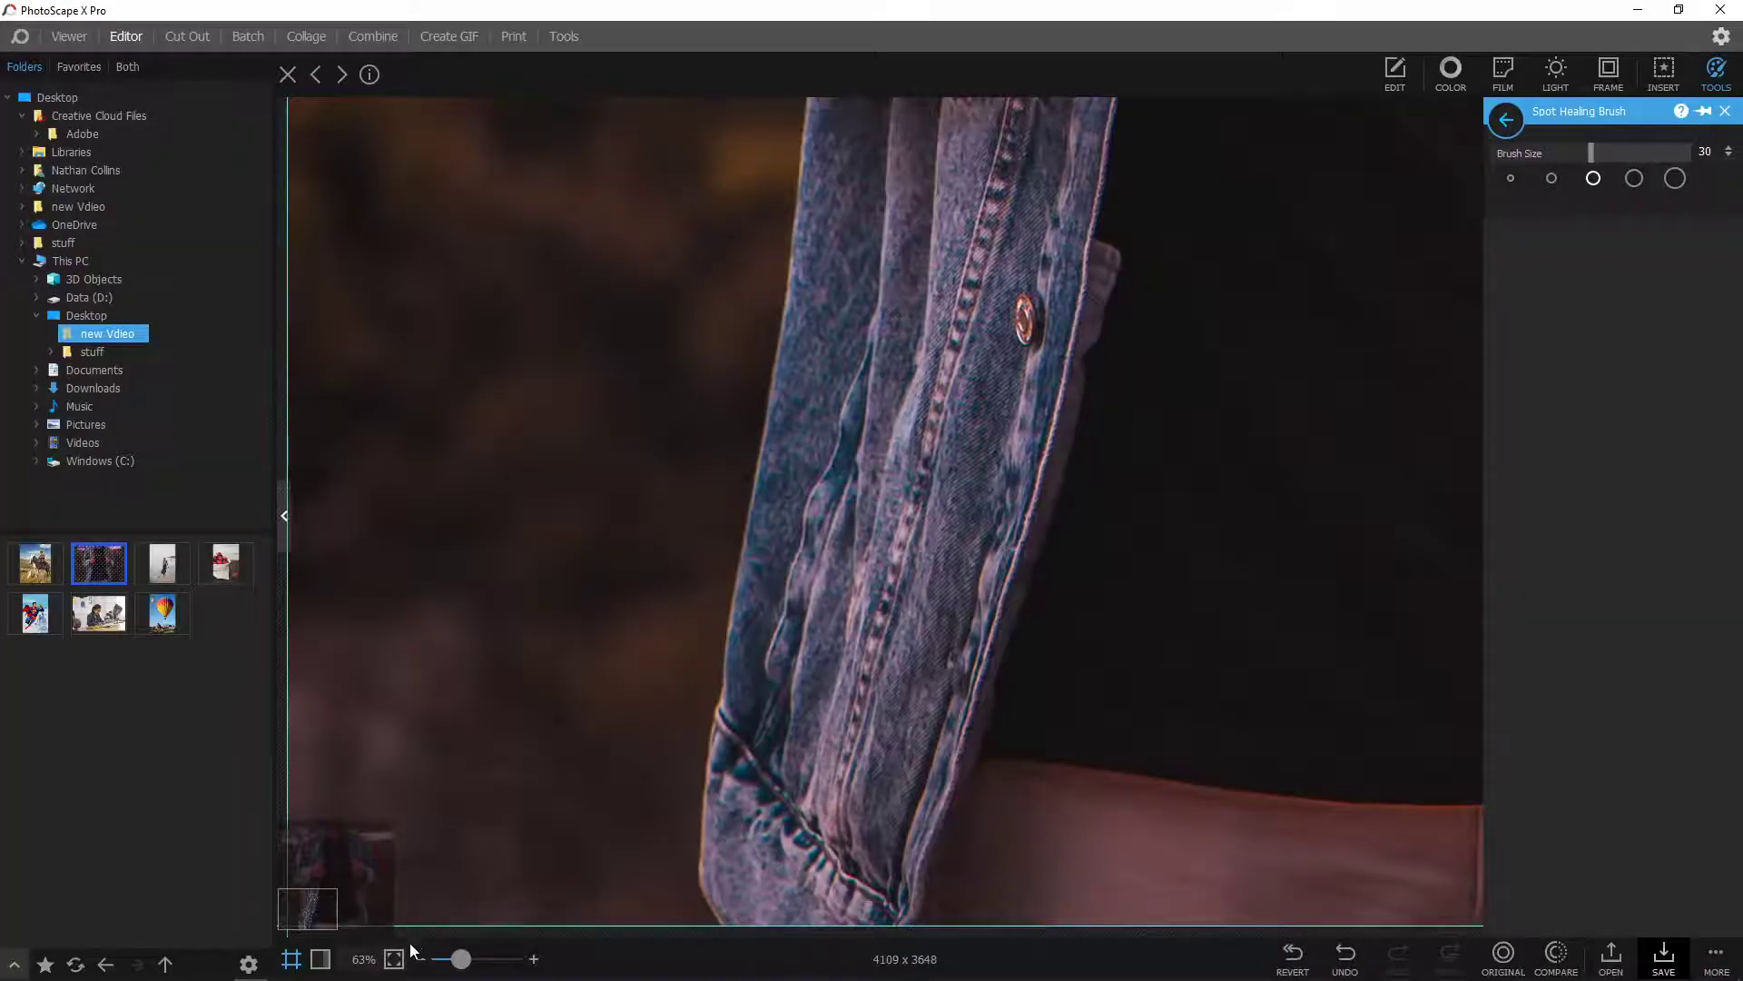
left_click(444, 960)
left_click_drag(436, 959, 444, 958)
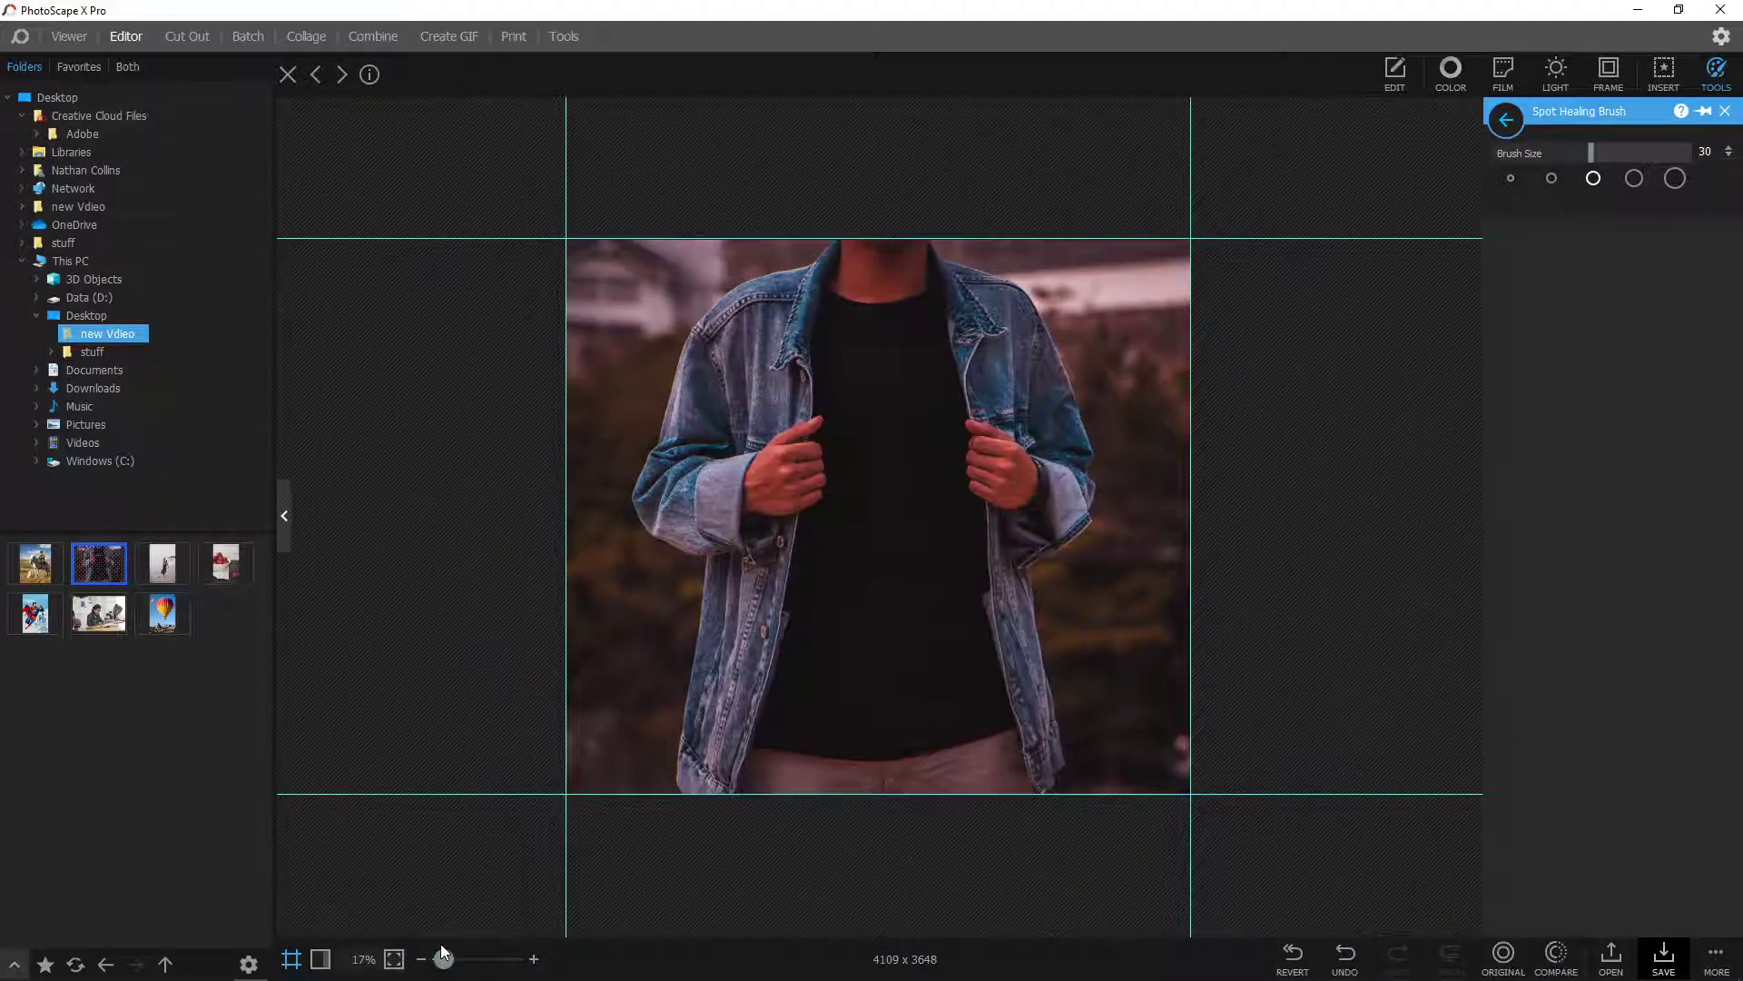
Open the photo of the cowboy on the white horse without saving the jacket photo, and heal away the entire sitting dog
left_click(32, 567)
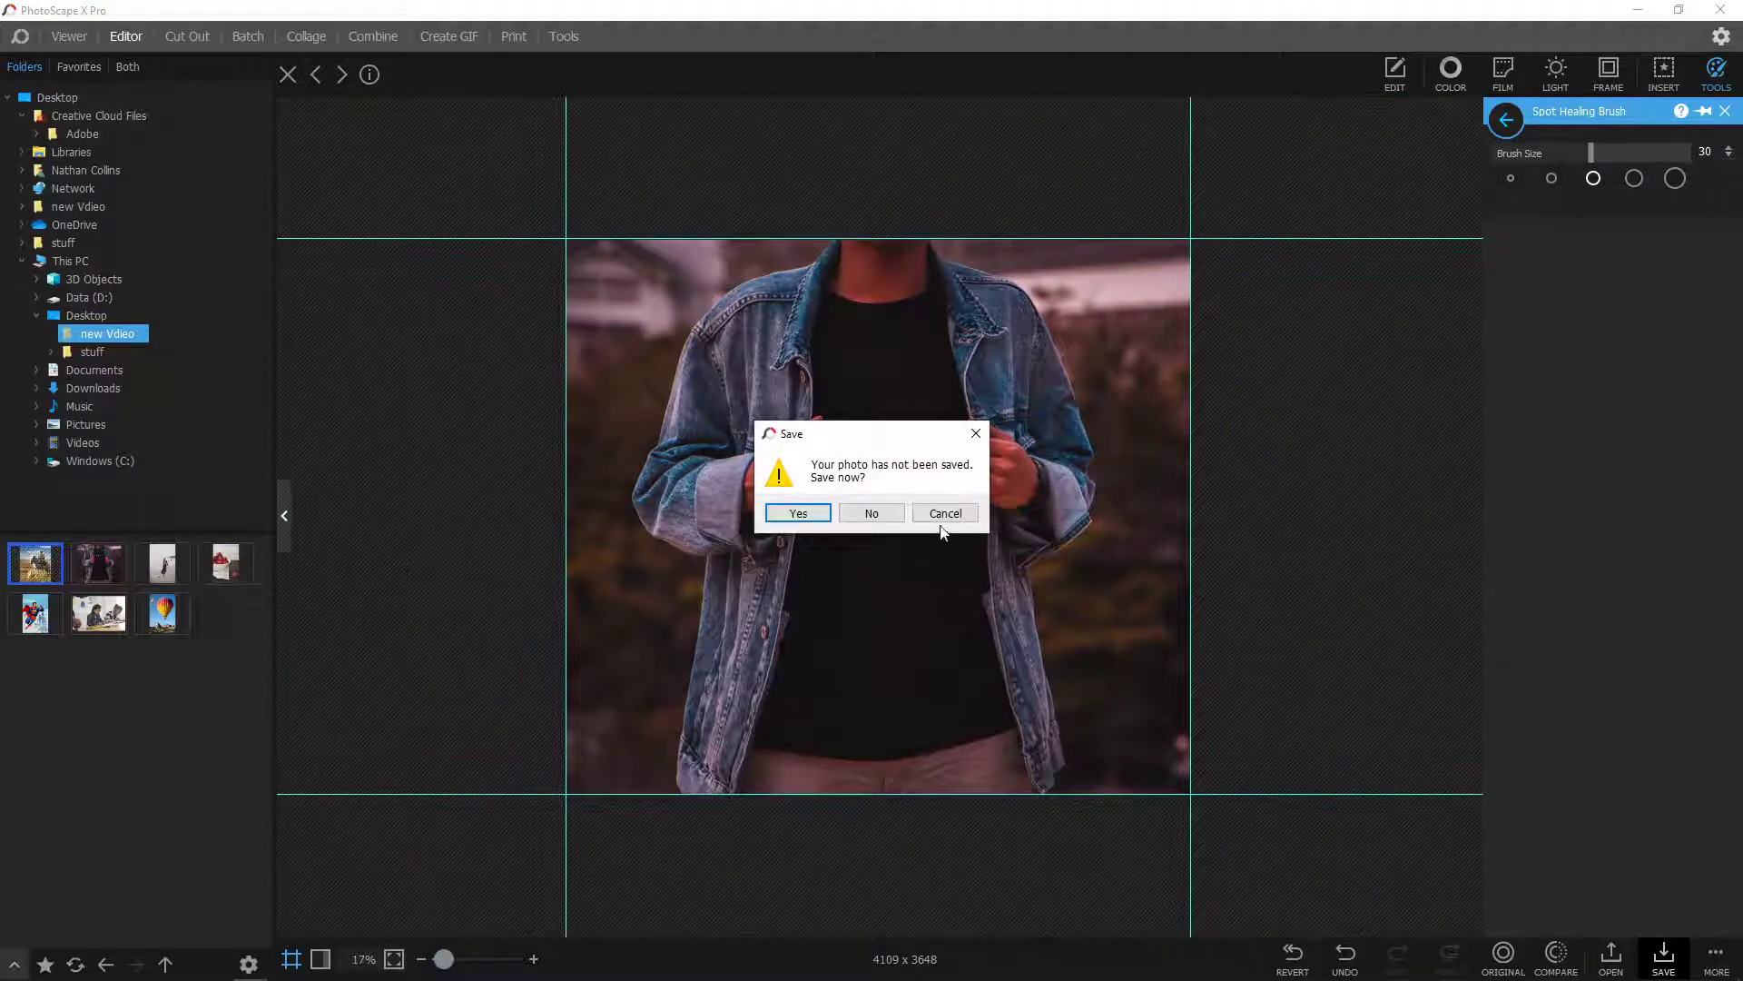
left_click(869, 514)
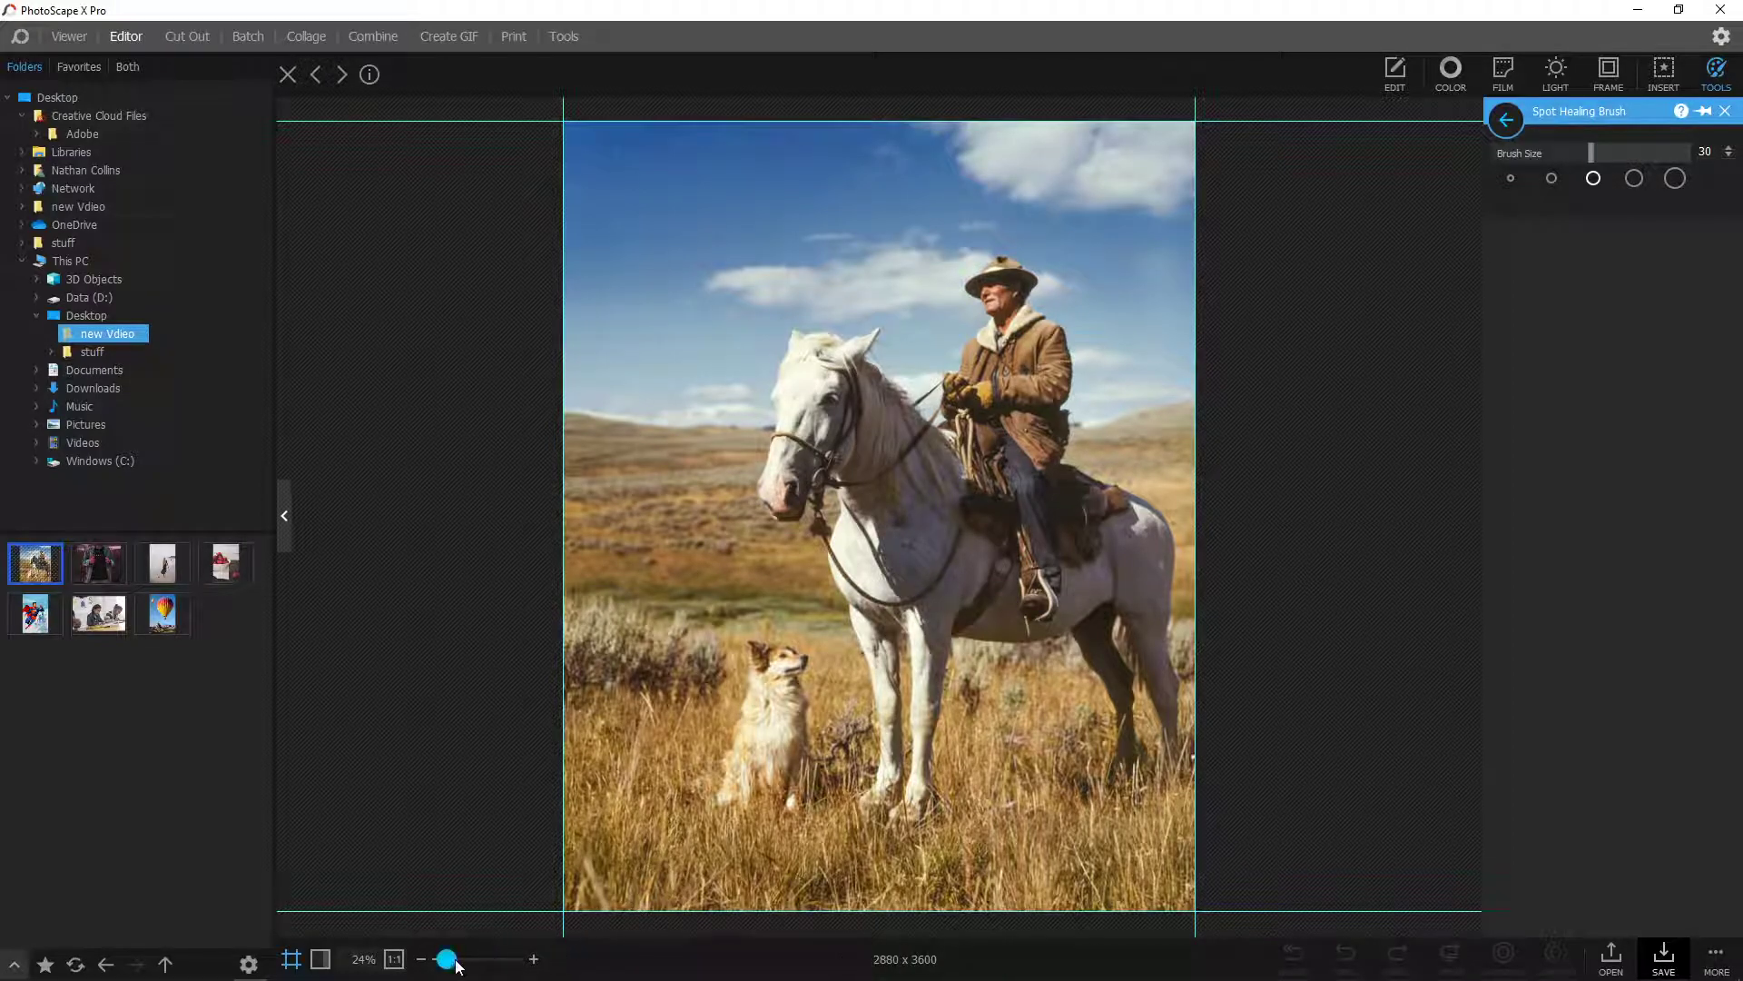
left_click_drag(447, 960, 463, 965)
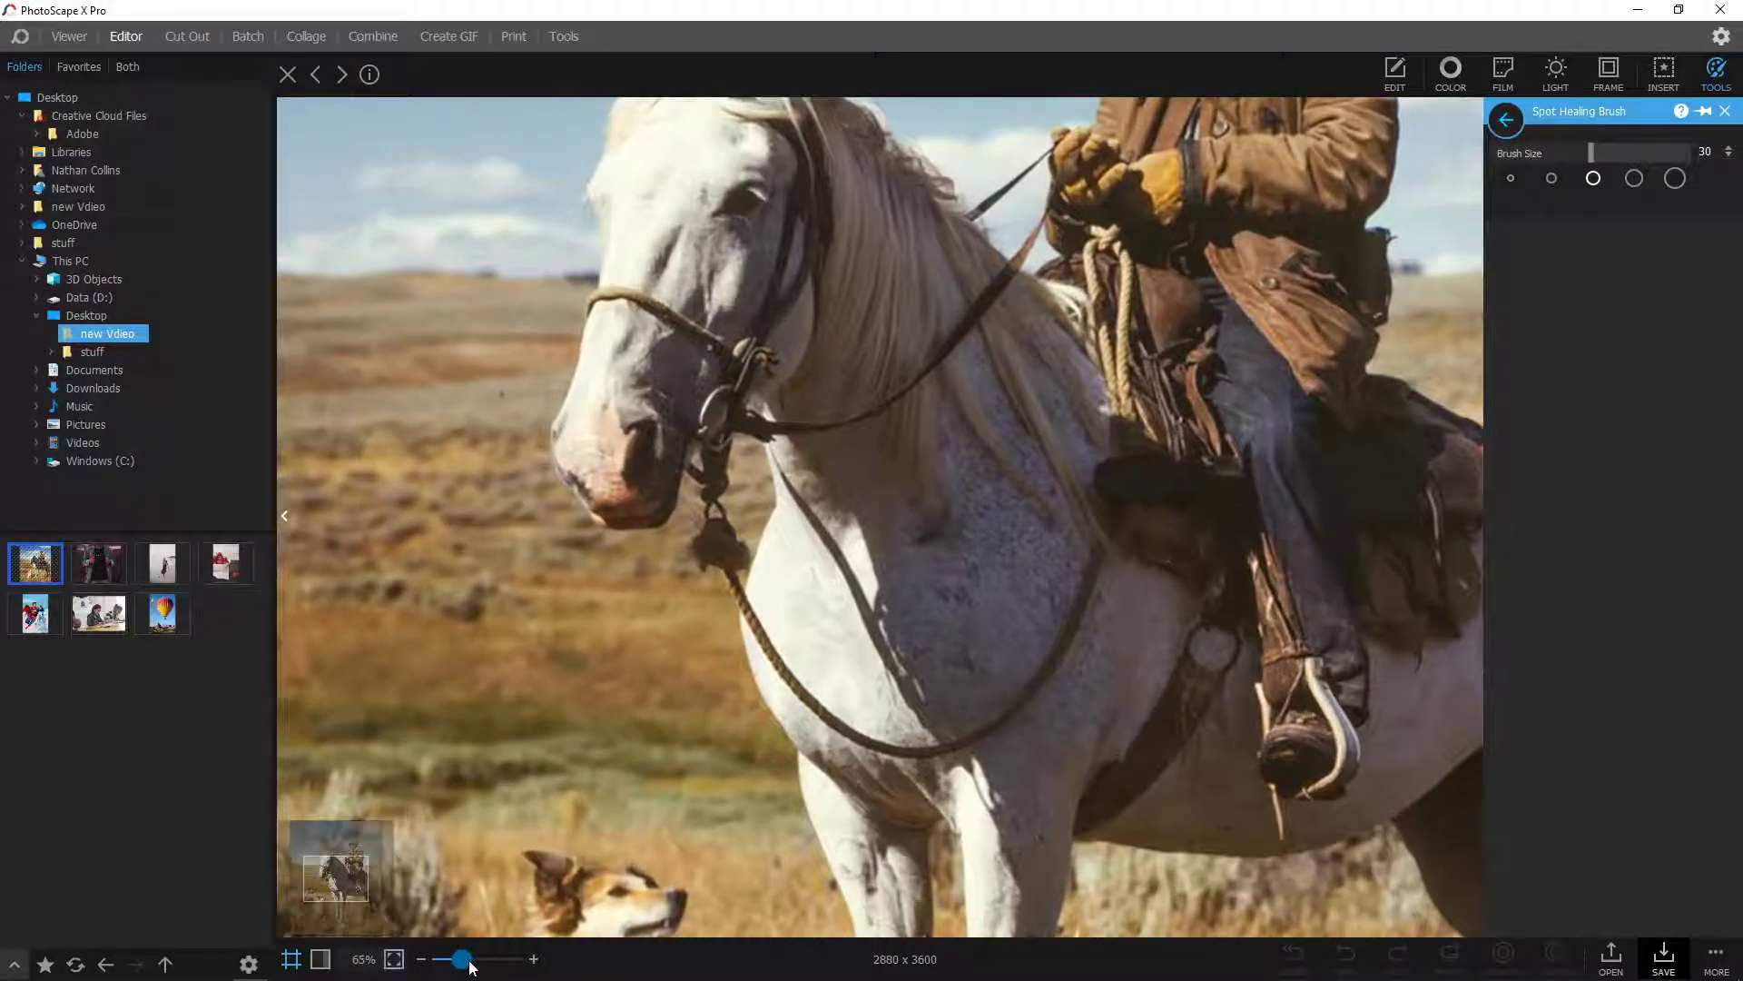
left_click_drag(352, 882, 340, 907)
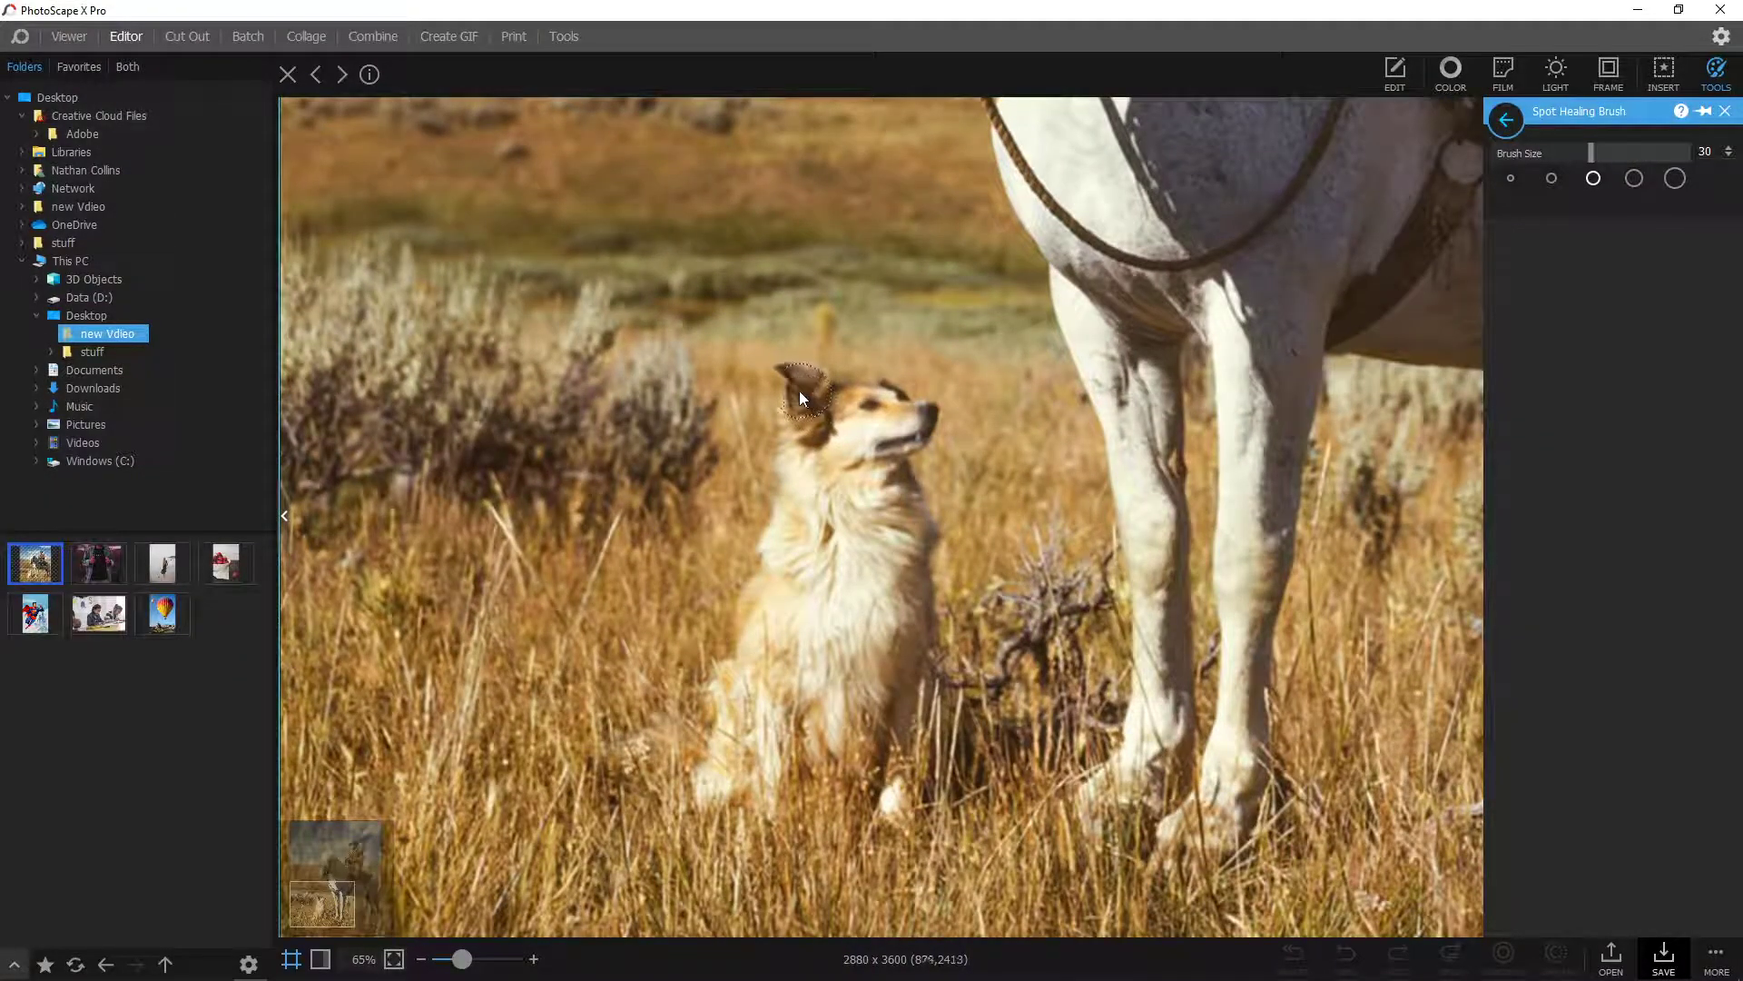
mouse_move(821, 396)
left_mouse_down()
mouse_move(924, 424)
mouse_move(917, 439)
mouse_move(790, 420)
mouse_move(846, 479)
left_mouse_up()
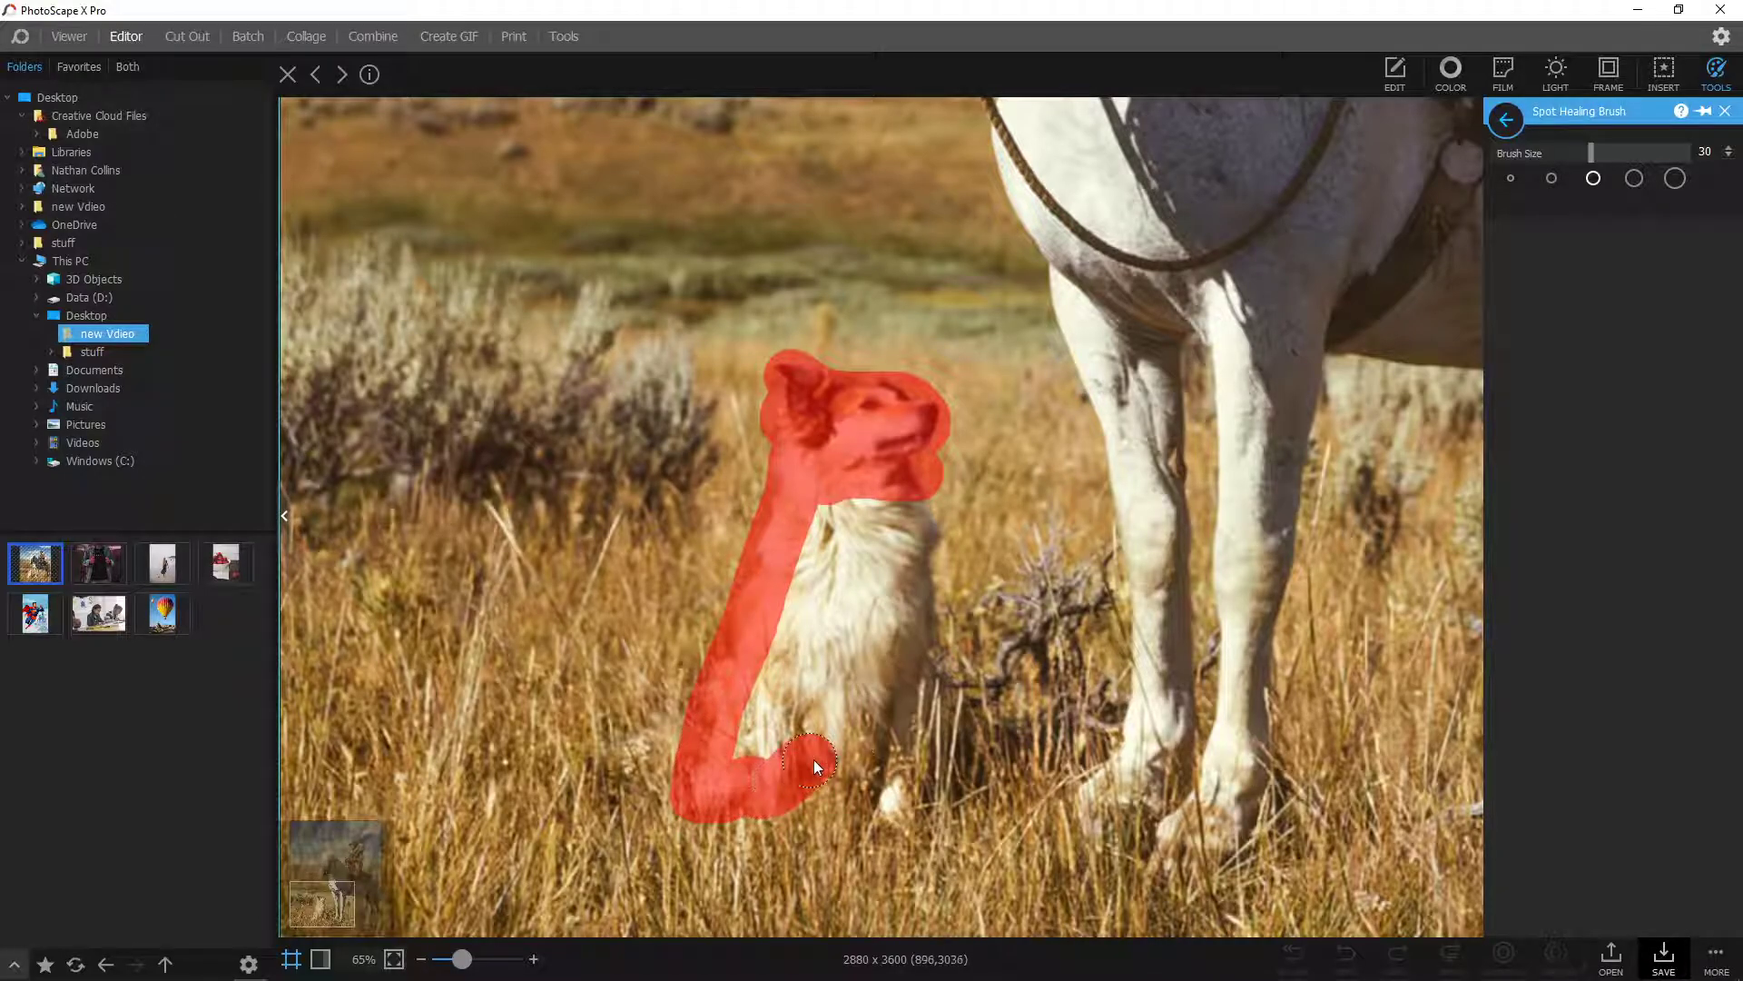
mouse_move(813, 759)
left_mouse_down()
mouse_move(860, 772)
mouse_move(879, 821)
mouse_move(911, 813)
mouse_move(920, 765)
mouse_move(964, 751)
left_mouse_up()
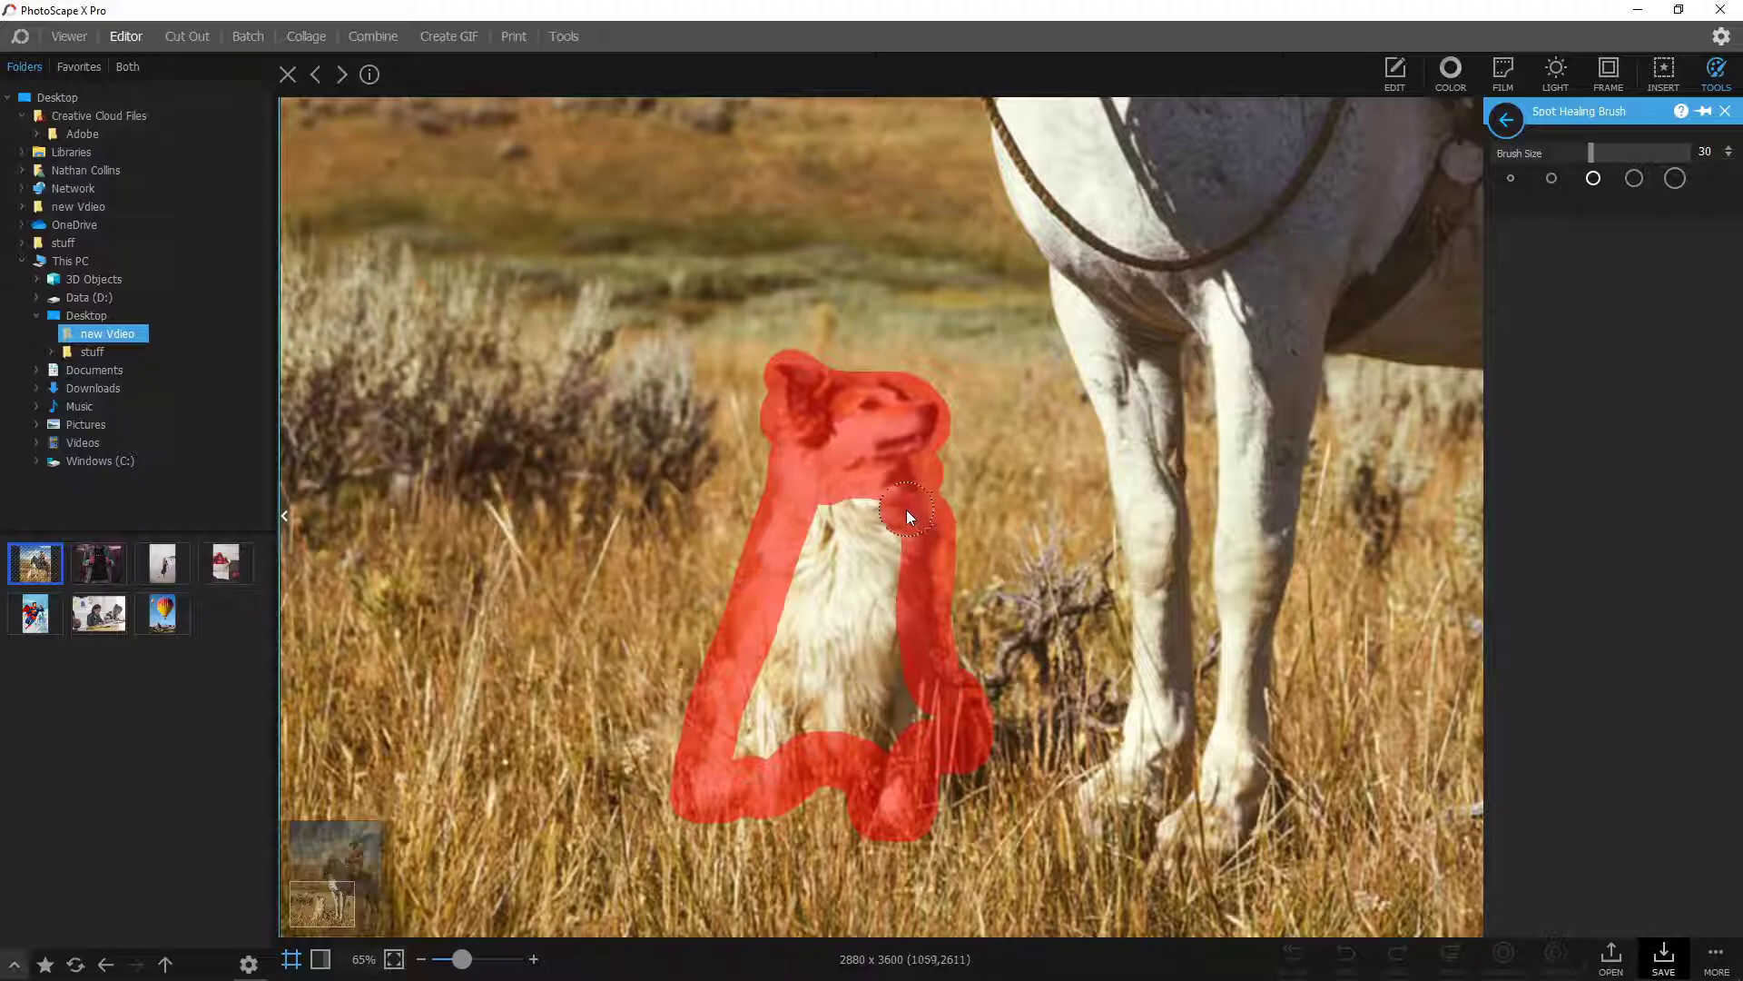
mouse_move(906, 509)
left_mouse_down()
mouse_move(832, 517)
mouse_move(886, 553)
mouse_move(821, 553)
mouse_move(810, 572)
mouse_move(889, 579)
mouse_move(888, 600)
mouse_move(813, 602)
mouse_move(796, 627)
mouse_move(879, 632)
mouse_move(883, 651)
mouse_move(781, 666)
mouse_move(793, 691)
mouse_move(881, 687)
mouse_move(912, 725)
mouse_move(884, 750)
mouse_move(826, 724)
mouse_move(753, 727)
left_mouse_up()
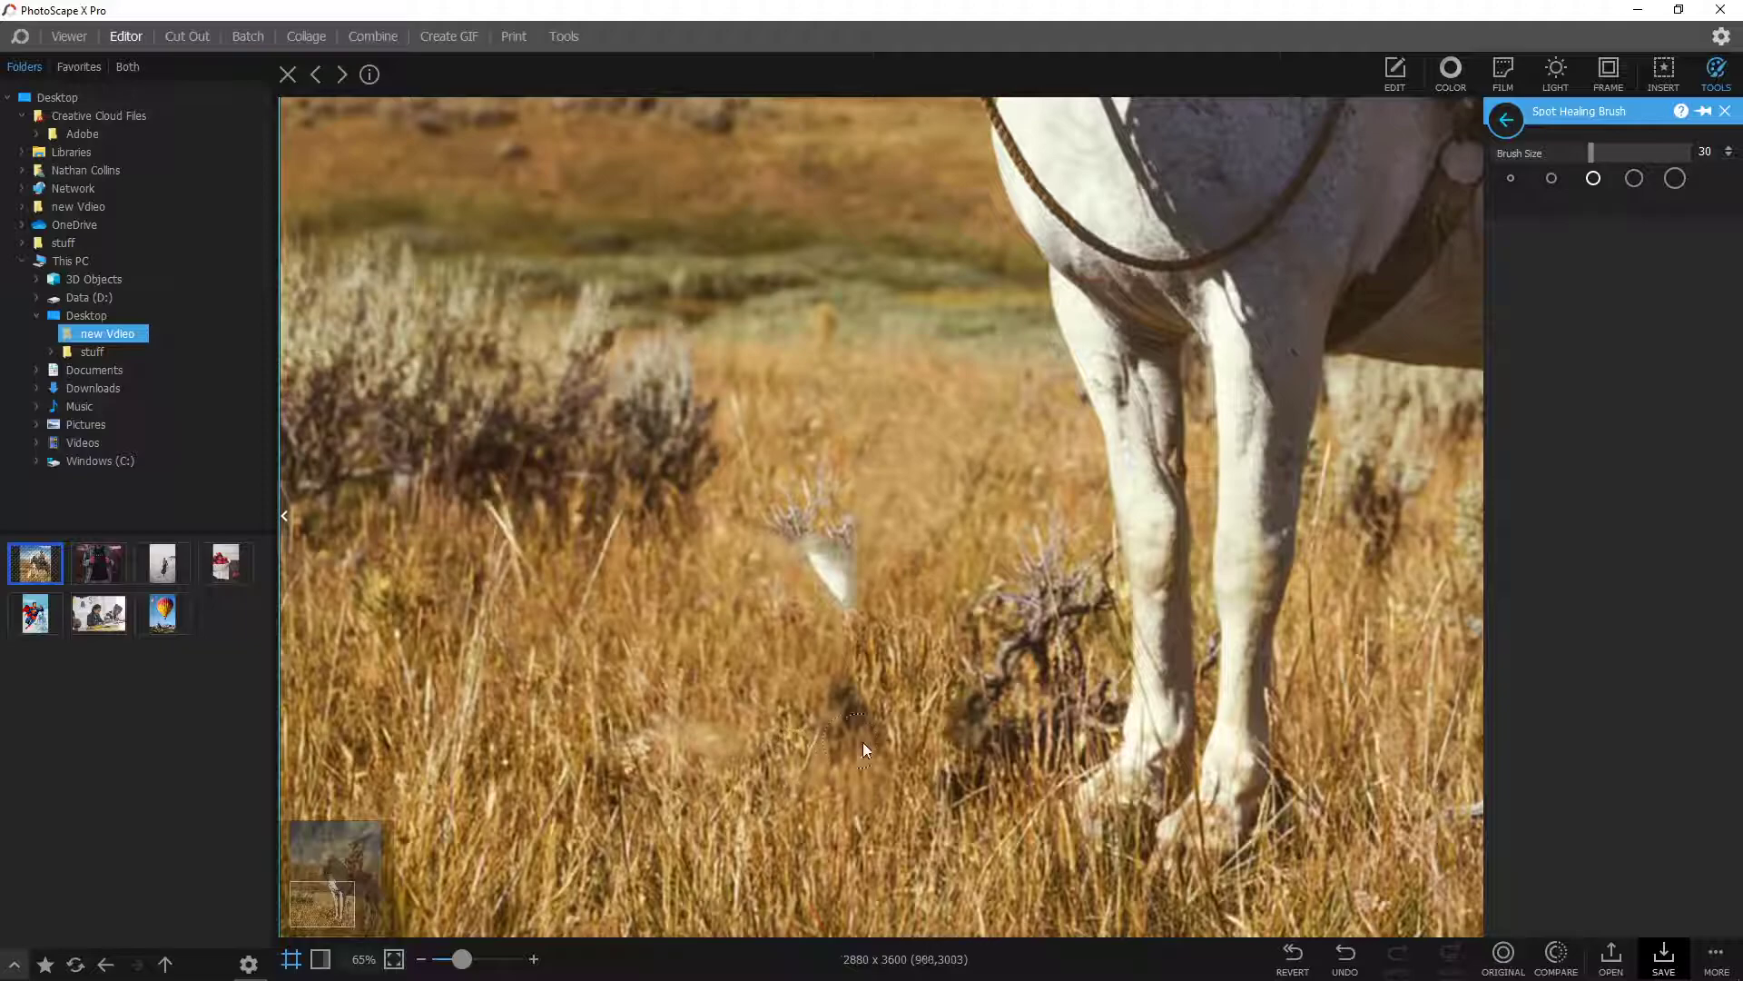
Heal away the leftover white patch, twigs and blurred spot in the grass where the dog sat
left_click_drag(461, 960, 447, 965)
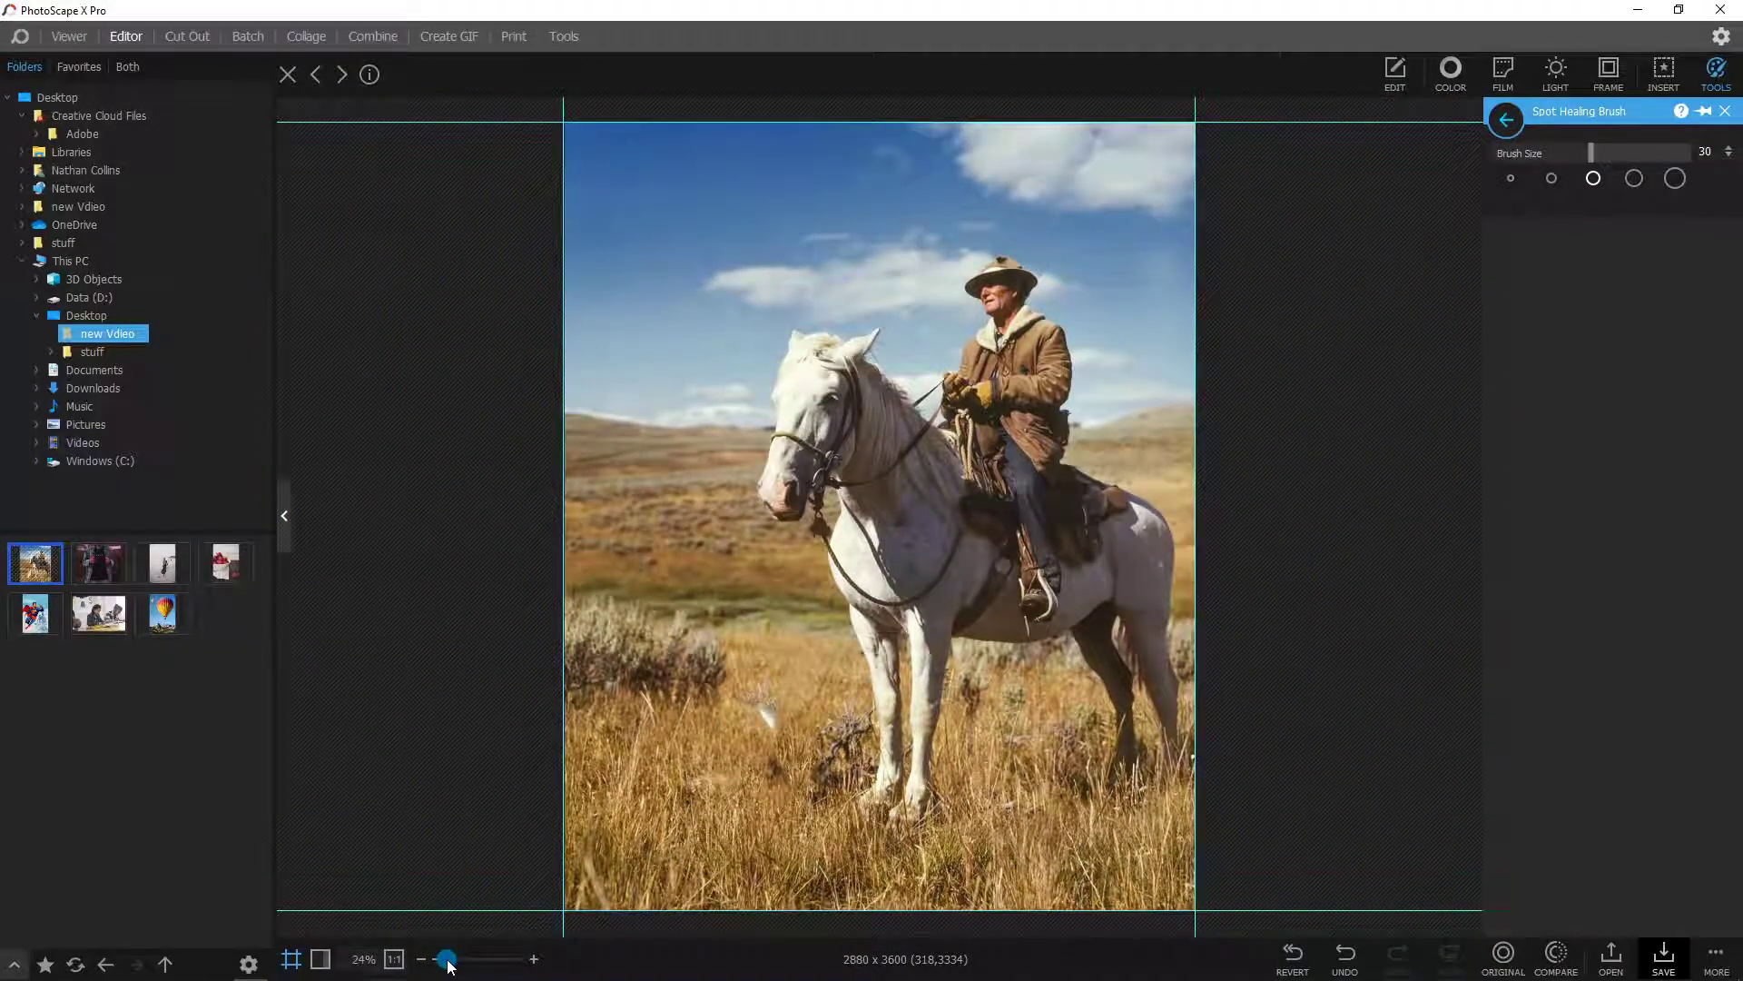
scroll(697, 507, "up", 5)
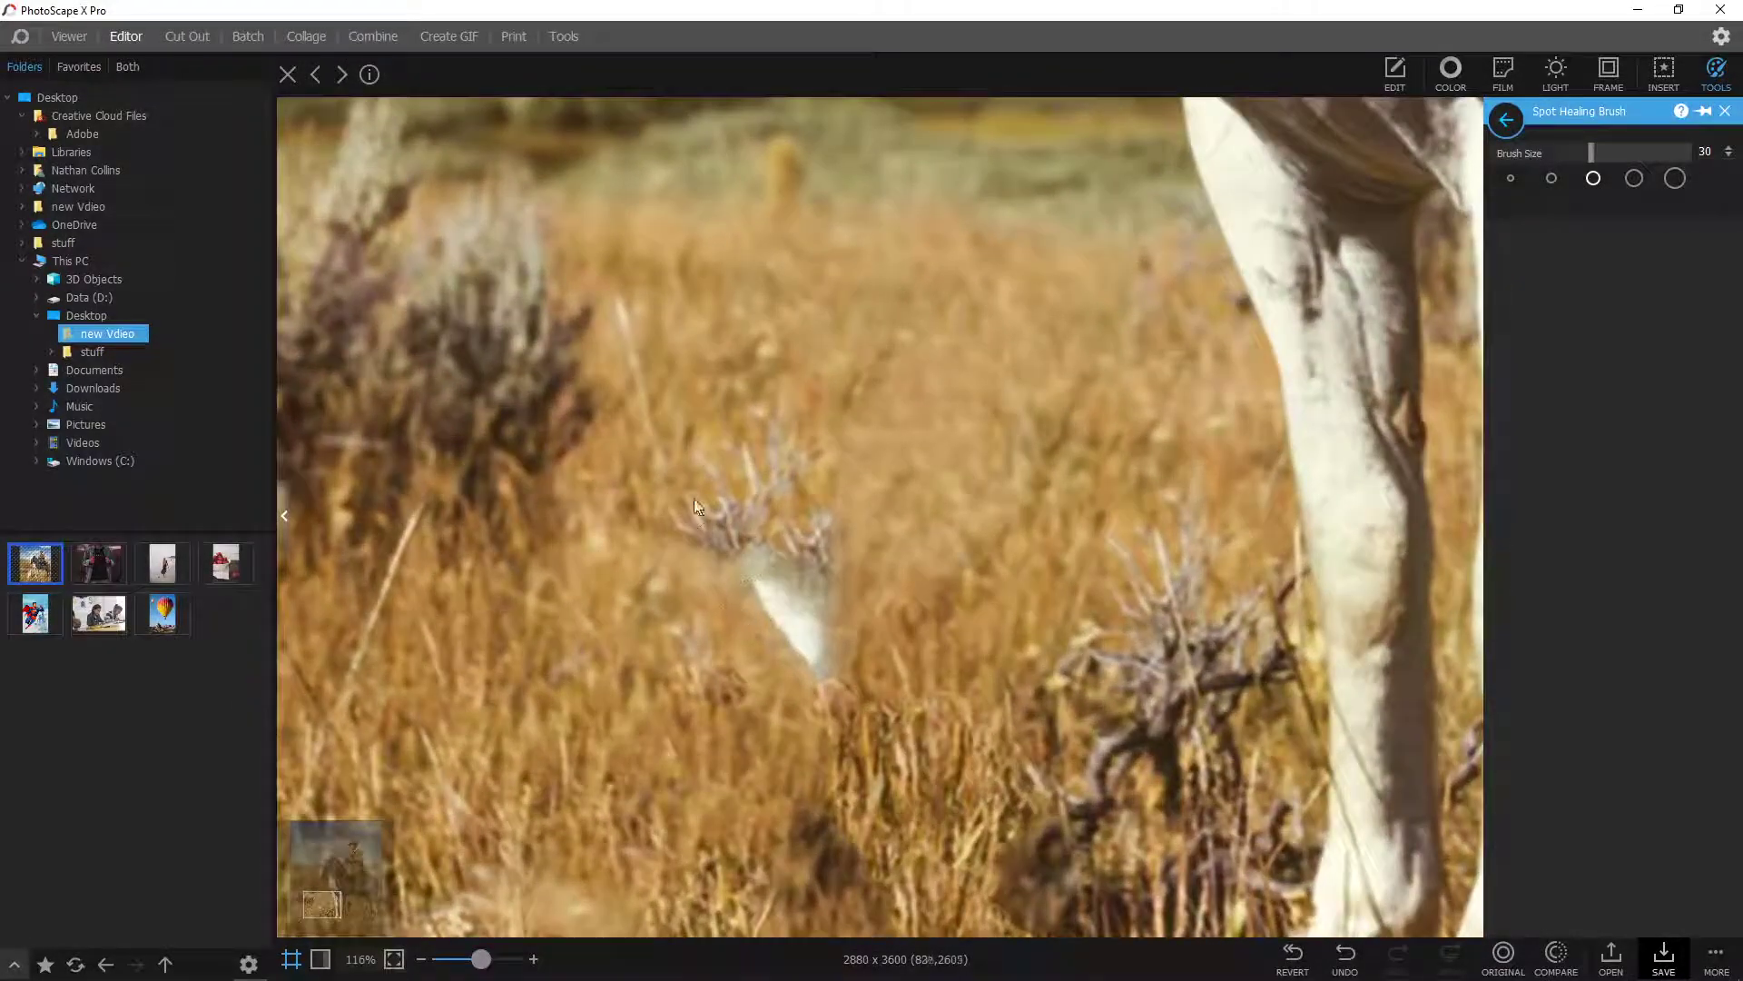
mouse_move(679, 525)
left_mouse_down()
mouse_move(751, 434)
mouse_move(683, 517)
mouse_move(797, 507)
mouse_move(783, 572)
left_mouse_up()
mouse_move(797, 639)
left_mouse_down()
mouse_move(813, 686)
mouse_move(825, 642)
left_mouse_up()
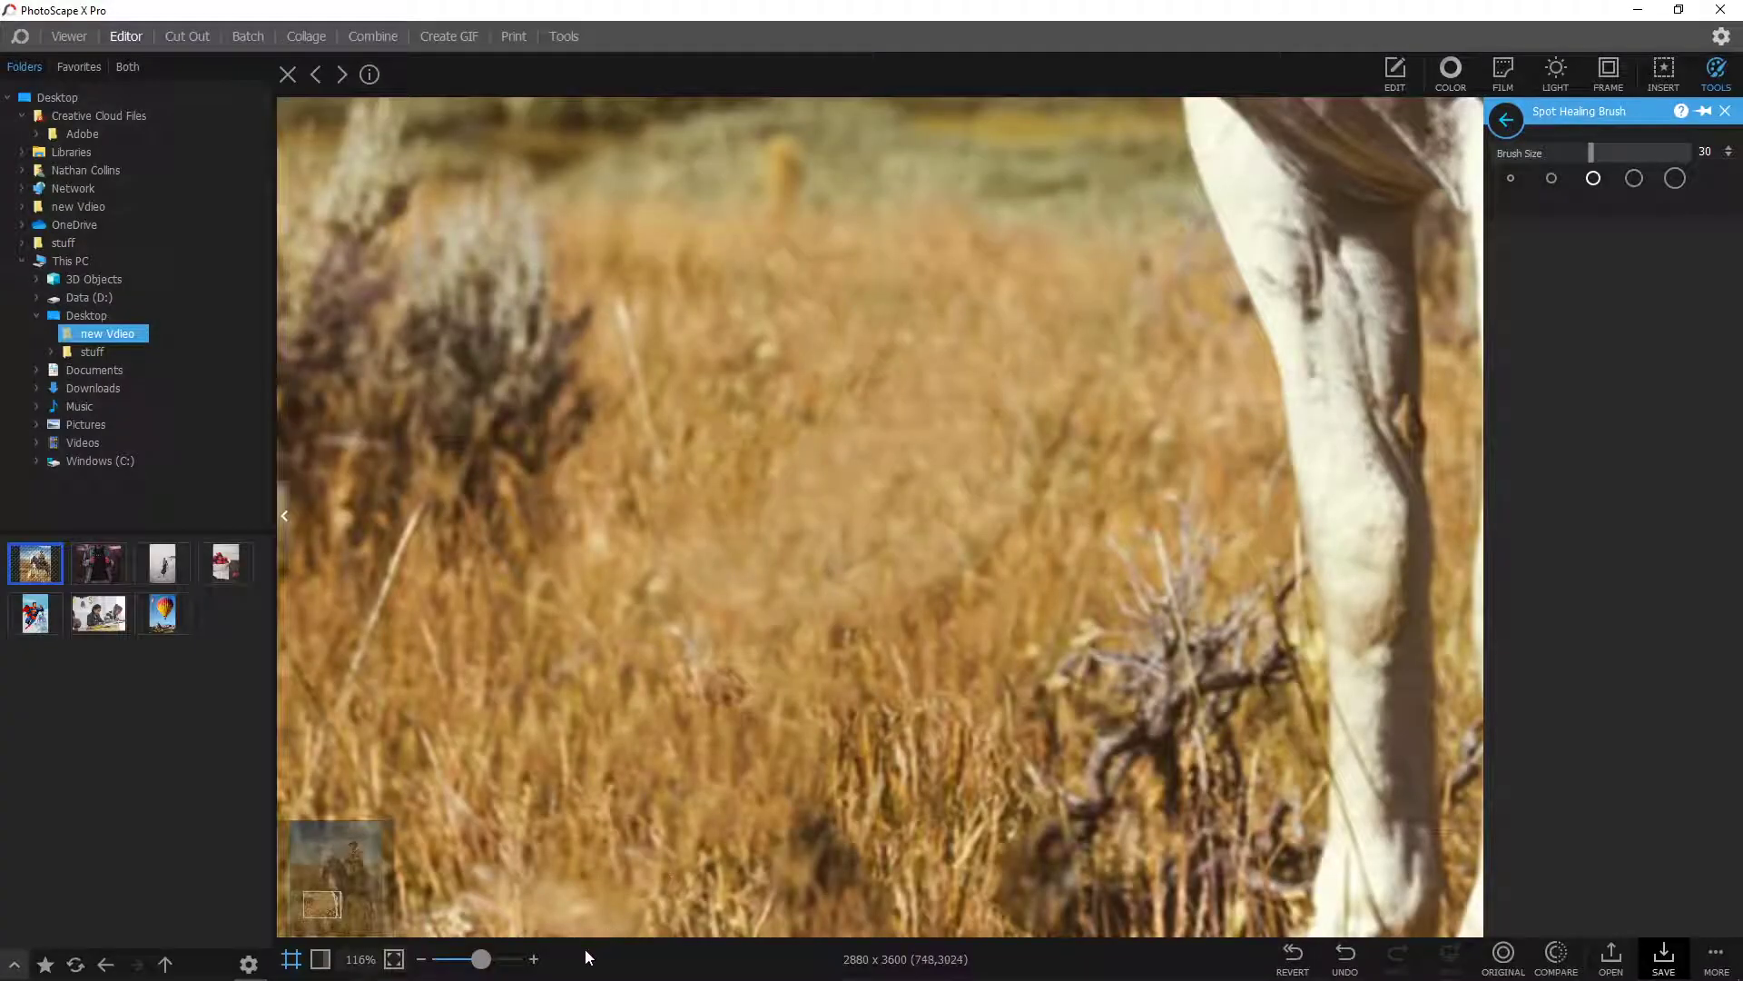
left_click_drag(481, 960, 457, 969)
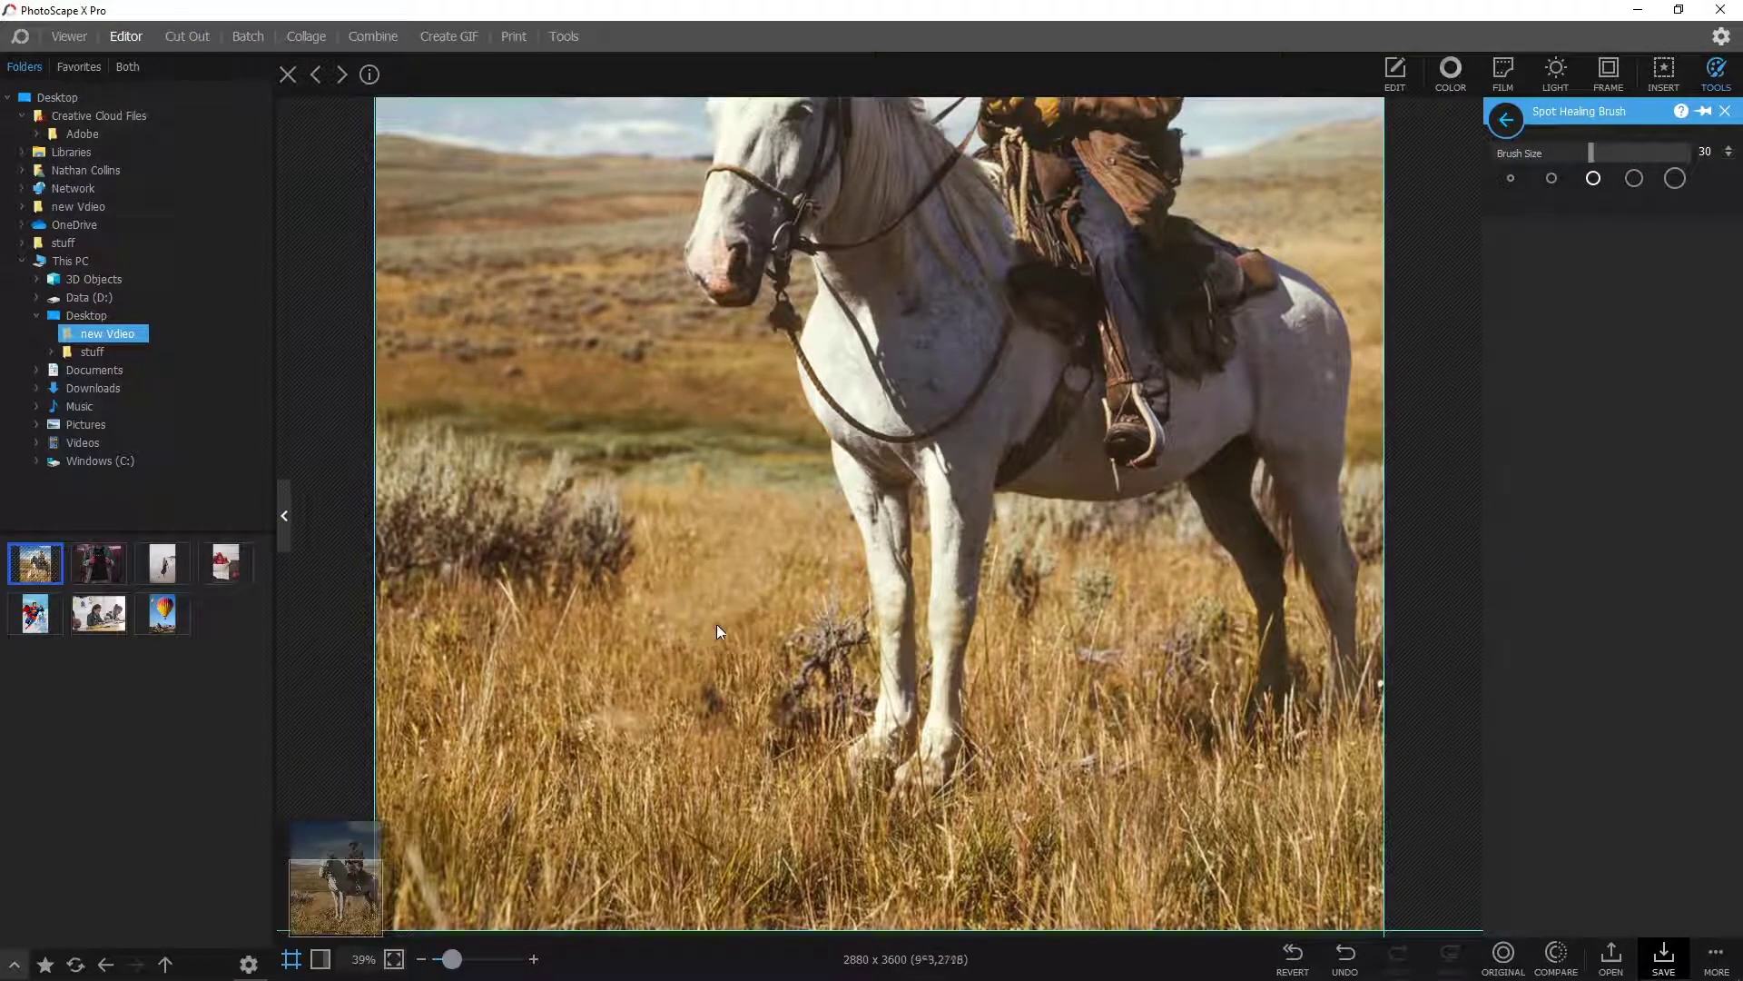
left_click(632, 728)
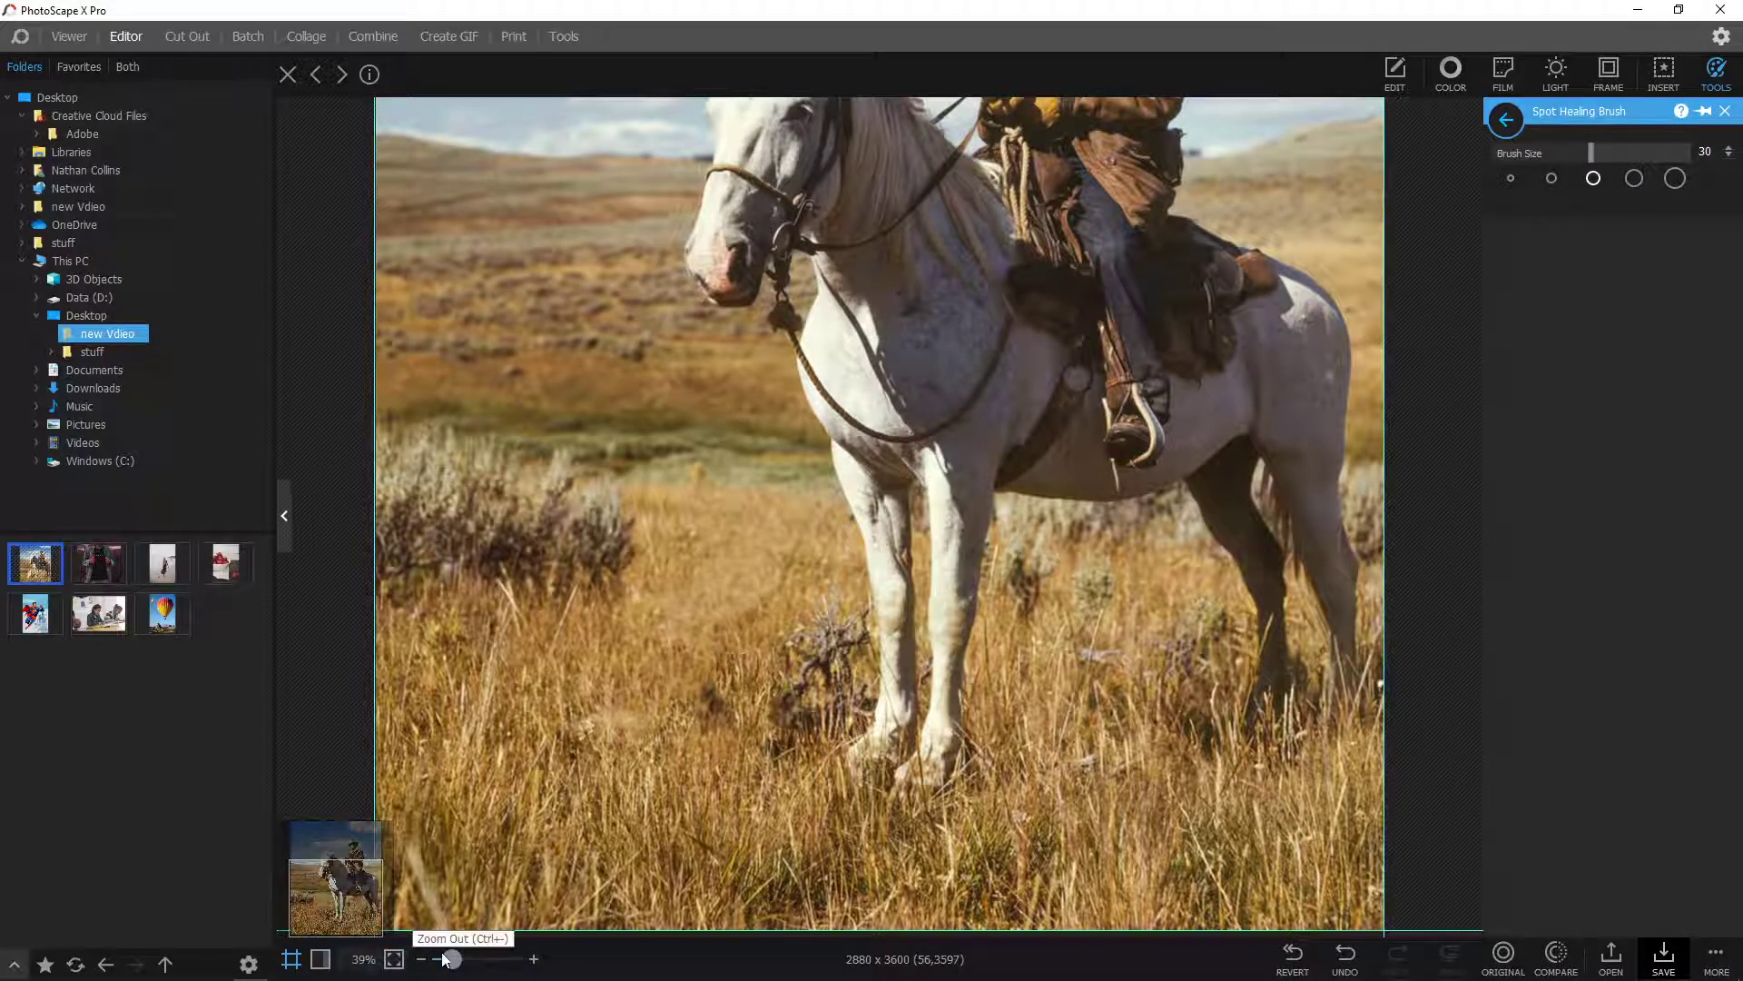
left_click_drag(452, 961, 448, 960)
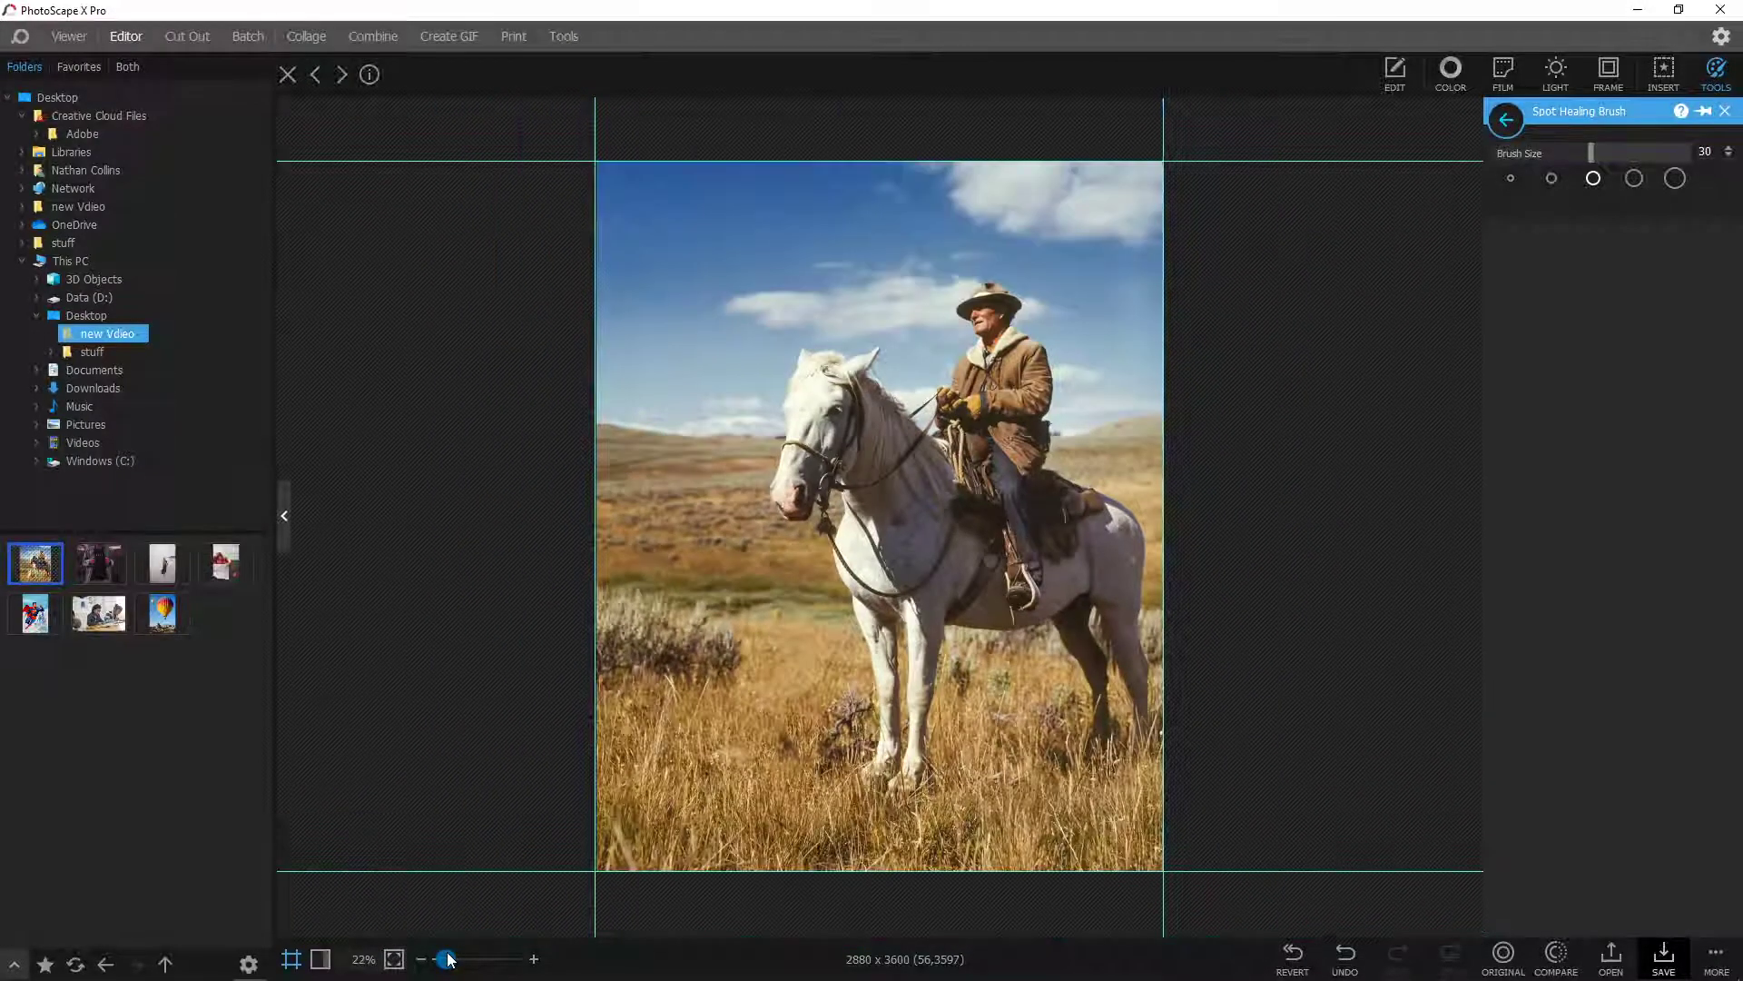
Try to clone grass over the area where the dog sat with the Clone Stamp, and undo the stroke
left_click(1716, 84)
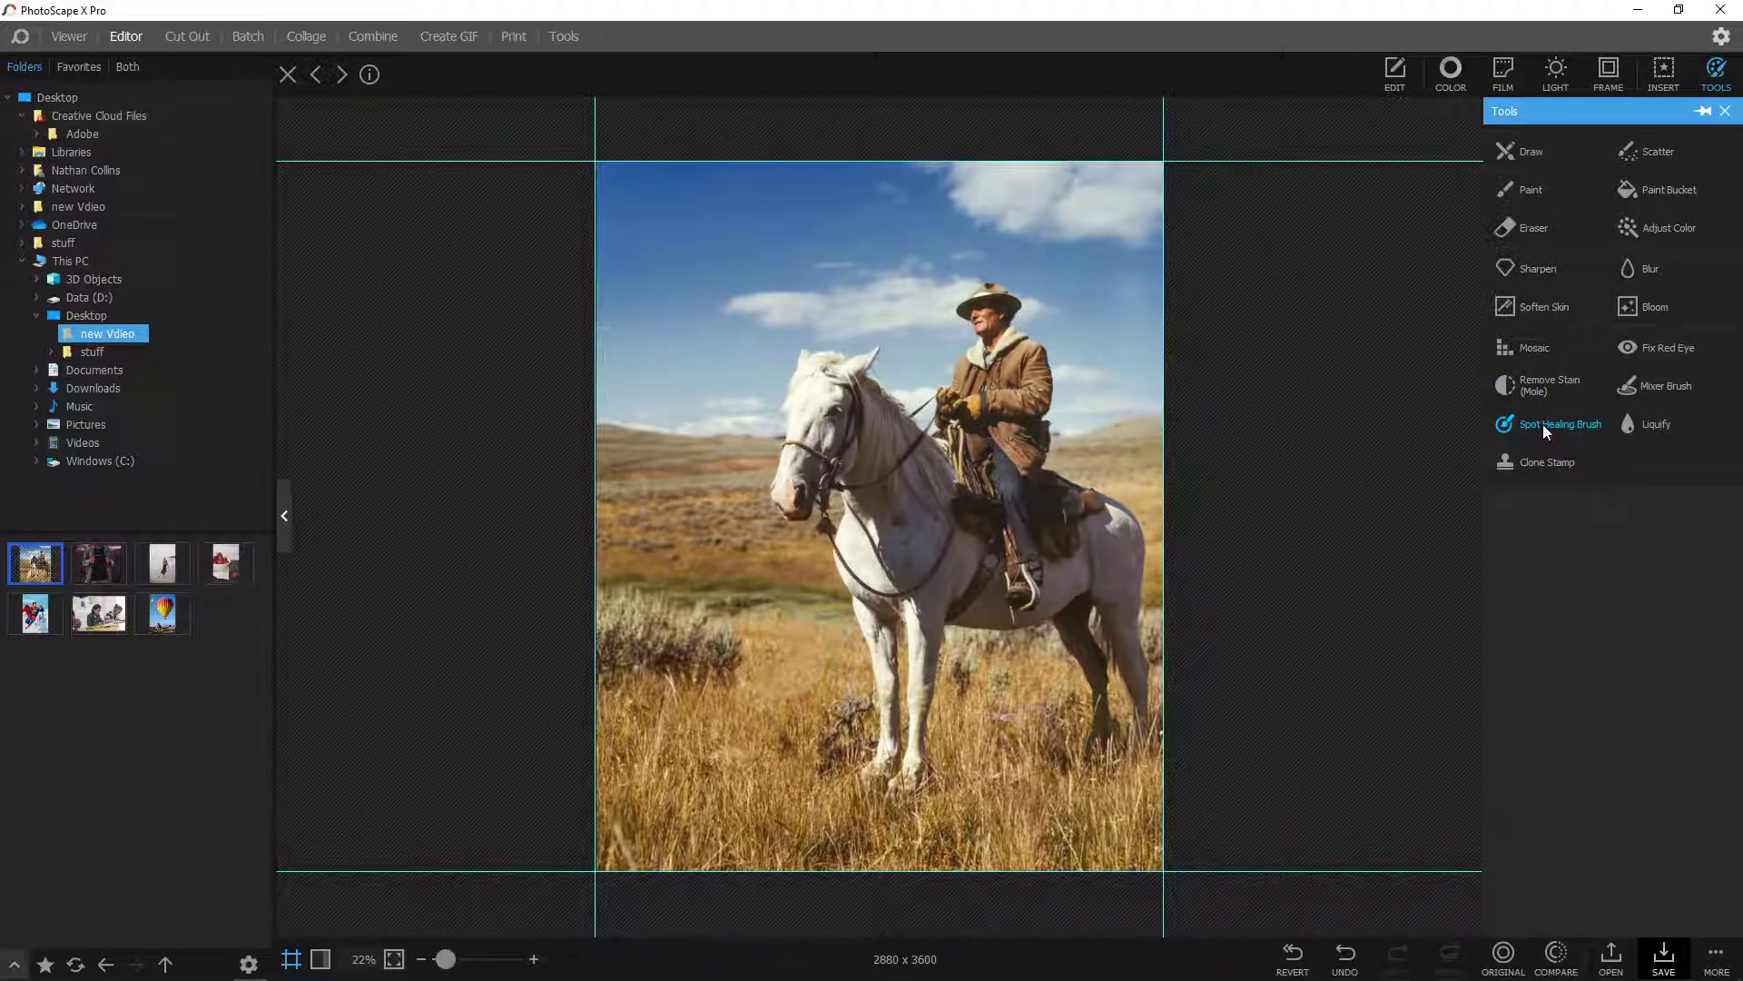
left_click(1534, 461)
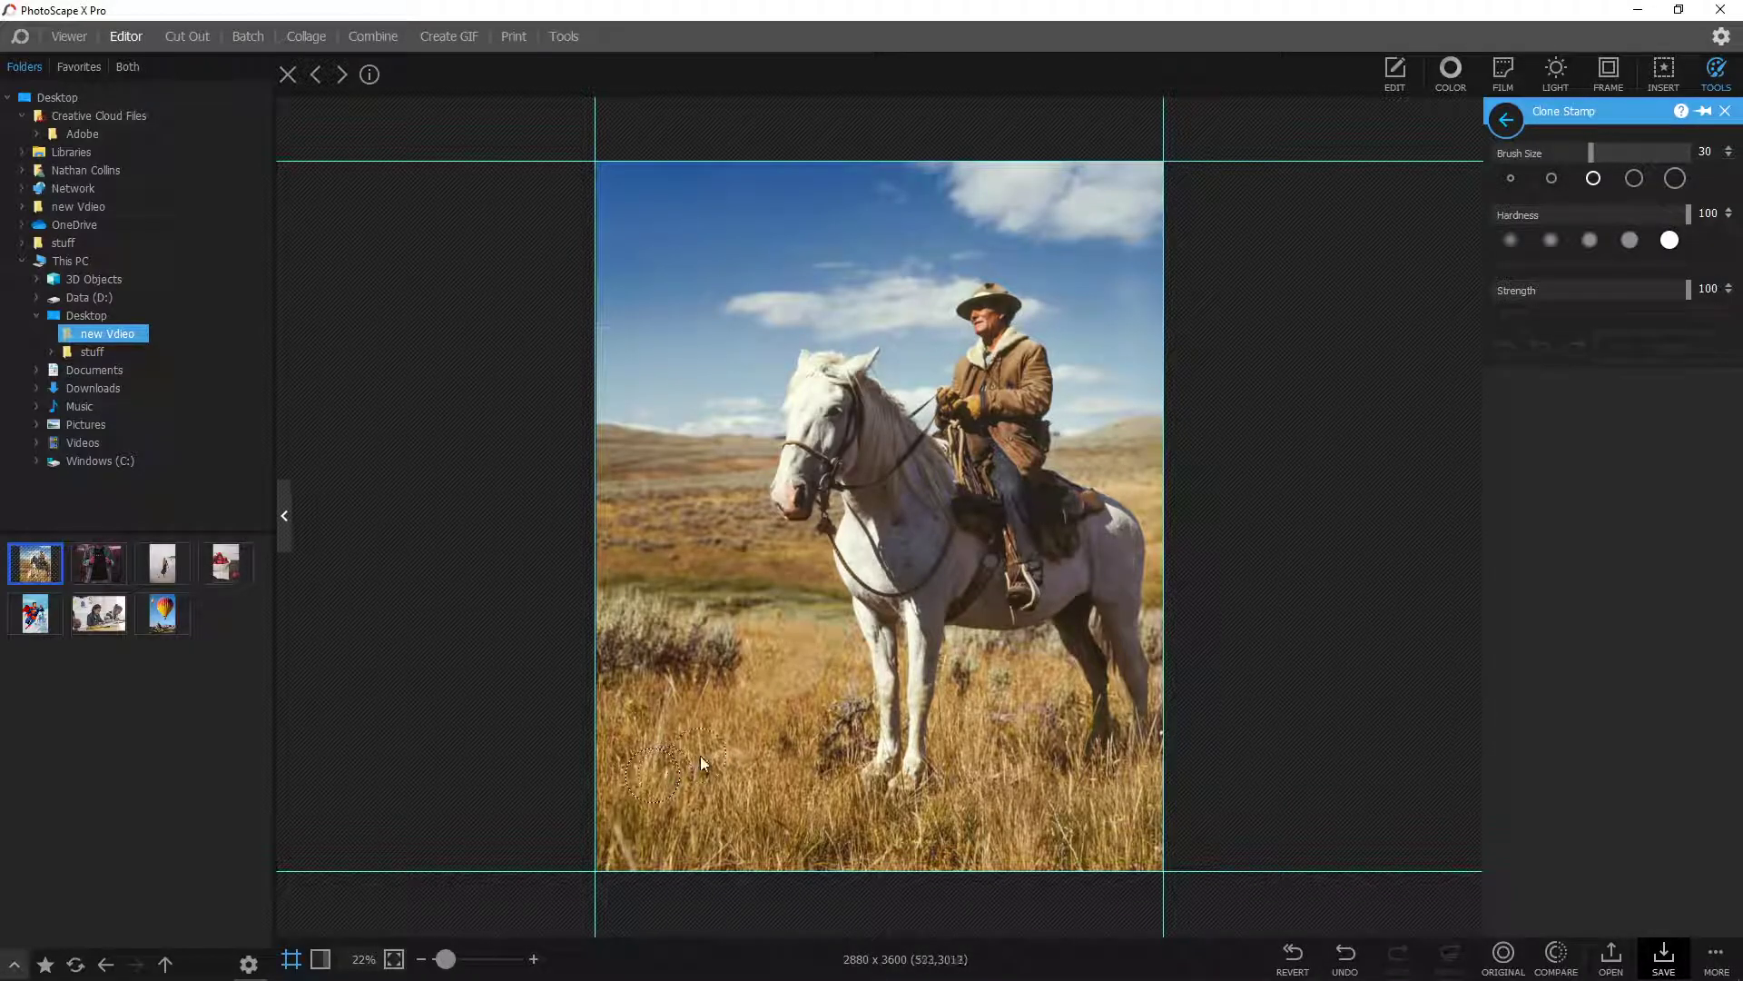
mouse_move(776, 701)
left_mouse_down()
mouse_move(744, 754)
mouse_move(728, 743)
left_mouse_up()
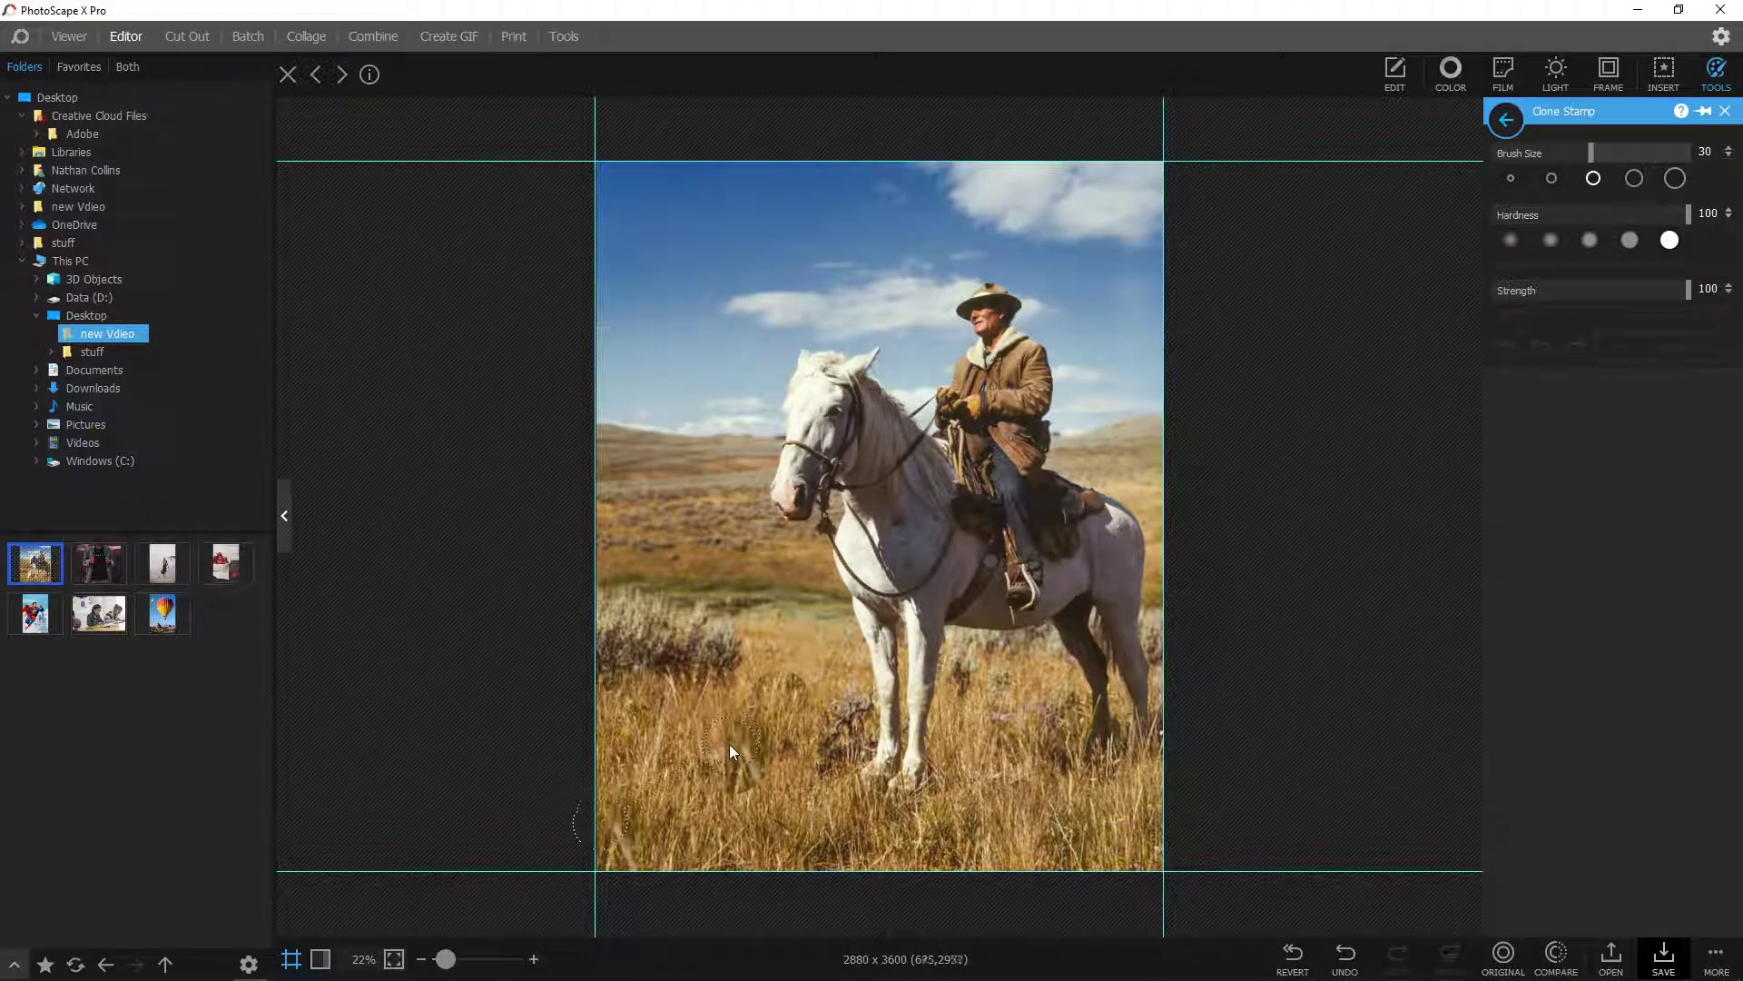
key("ctrl+z")
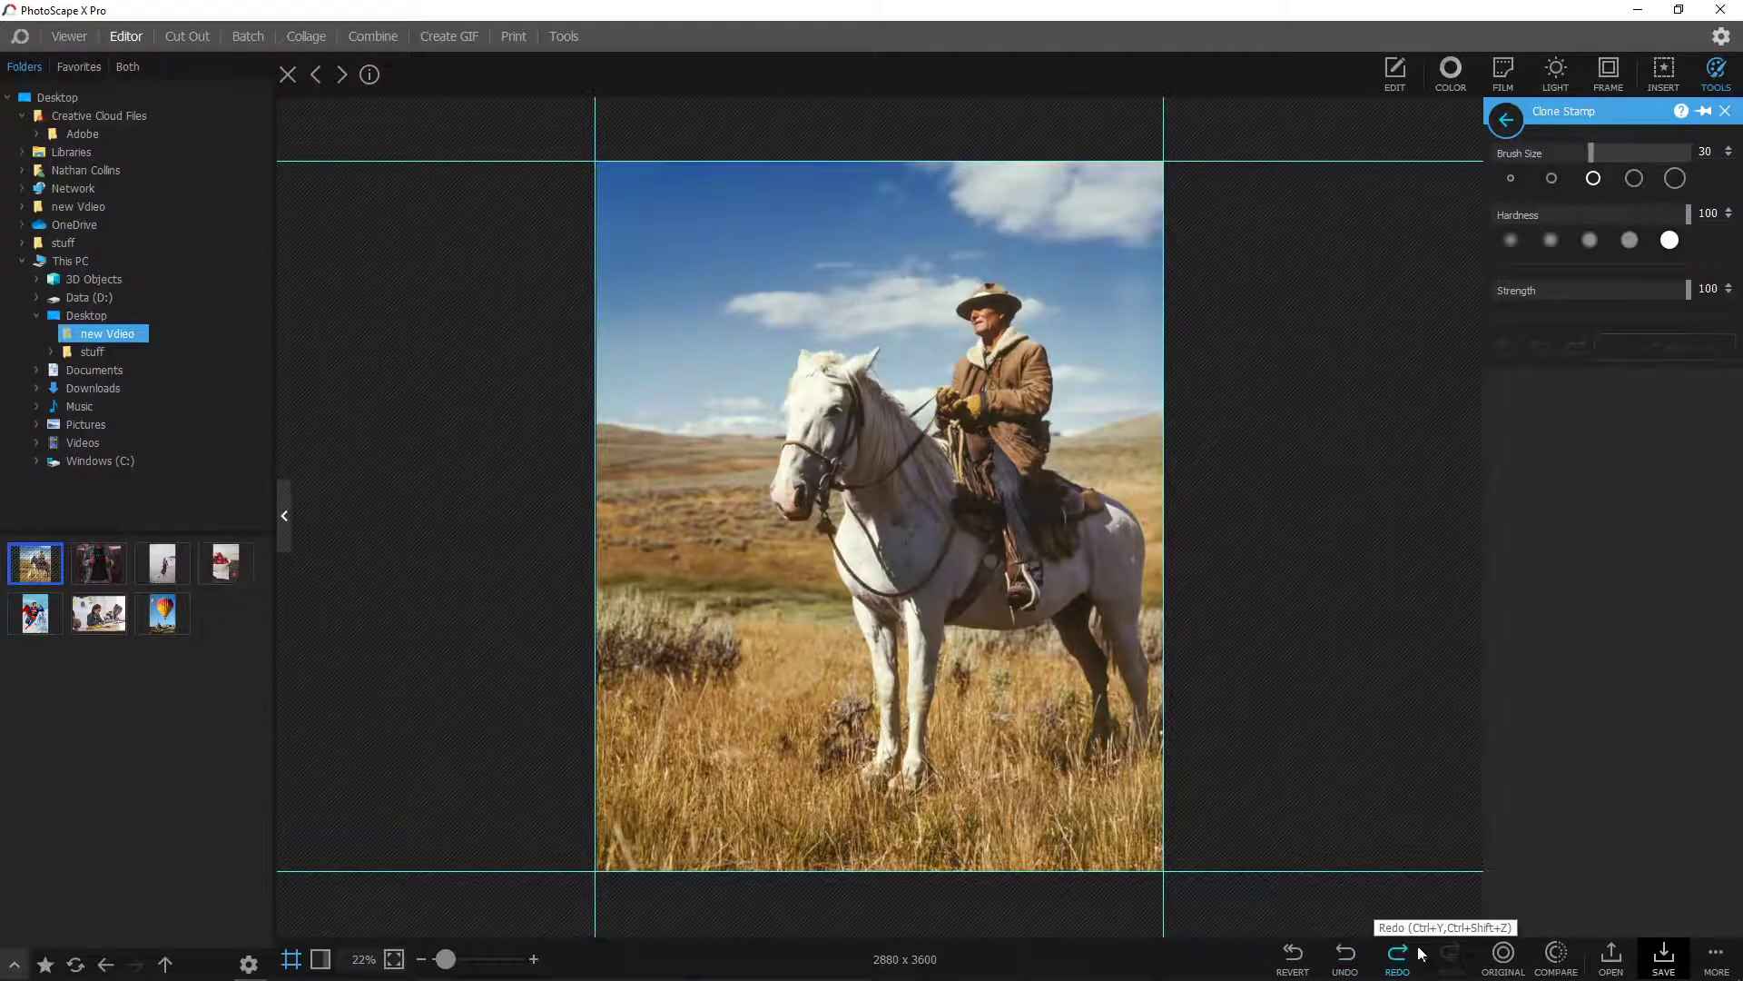
Compare the cowboy photo with its original, and reopen the denim jacket photo without saving the cowboy photo
left_click(1507, 956)
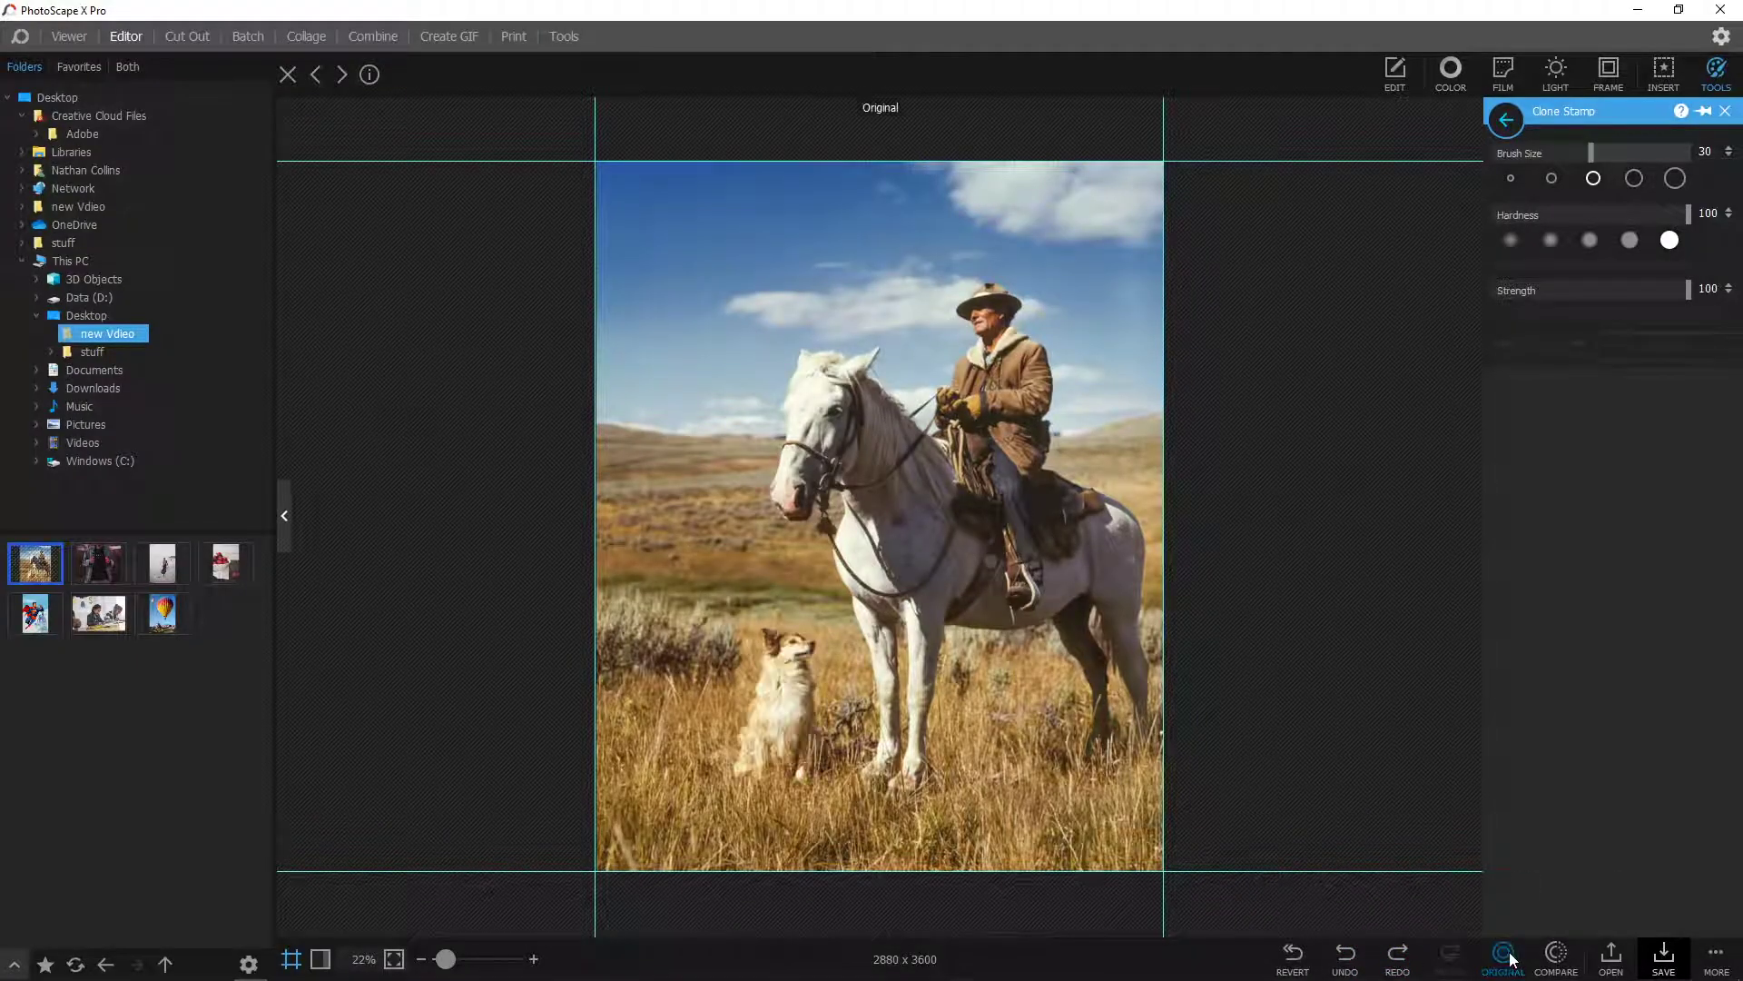
left_click(1507, 956)
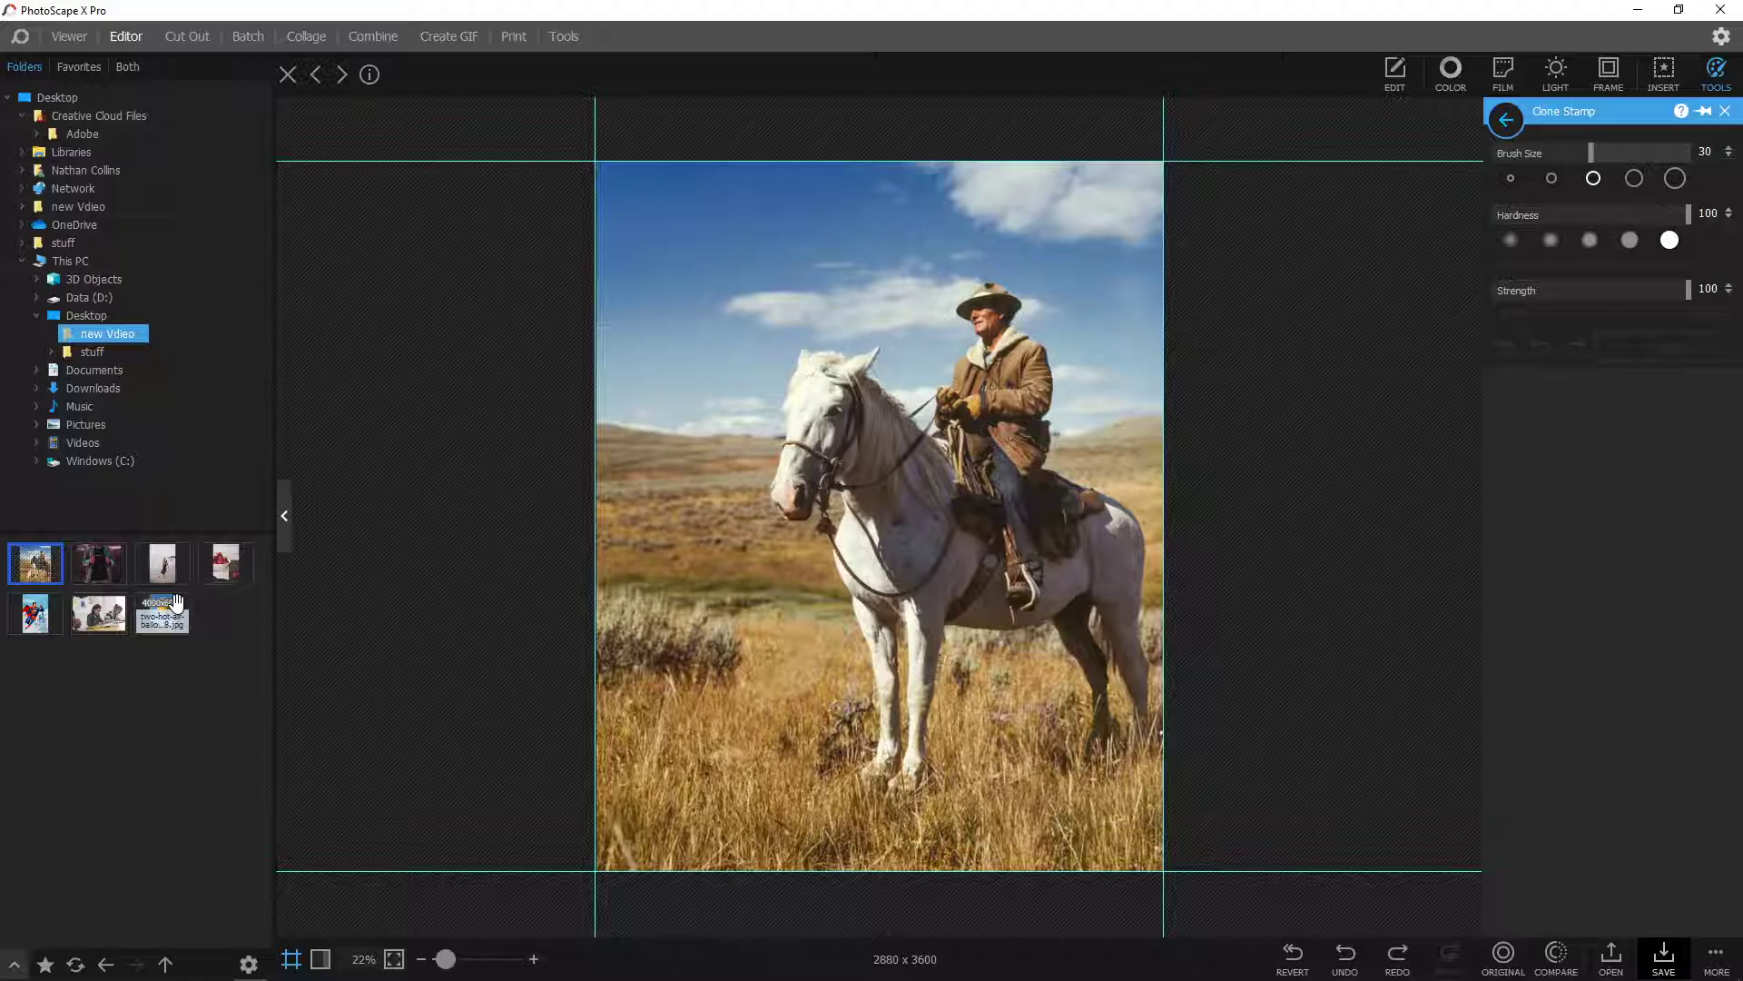
left_click(98, 563)
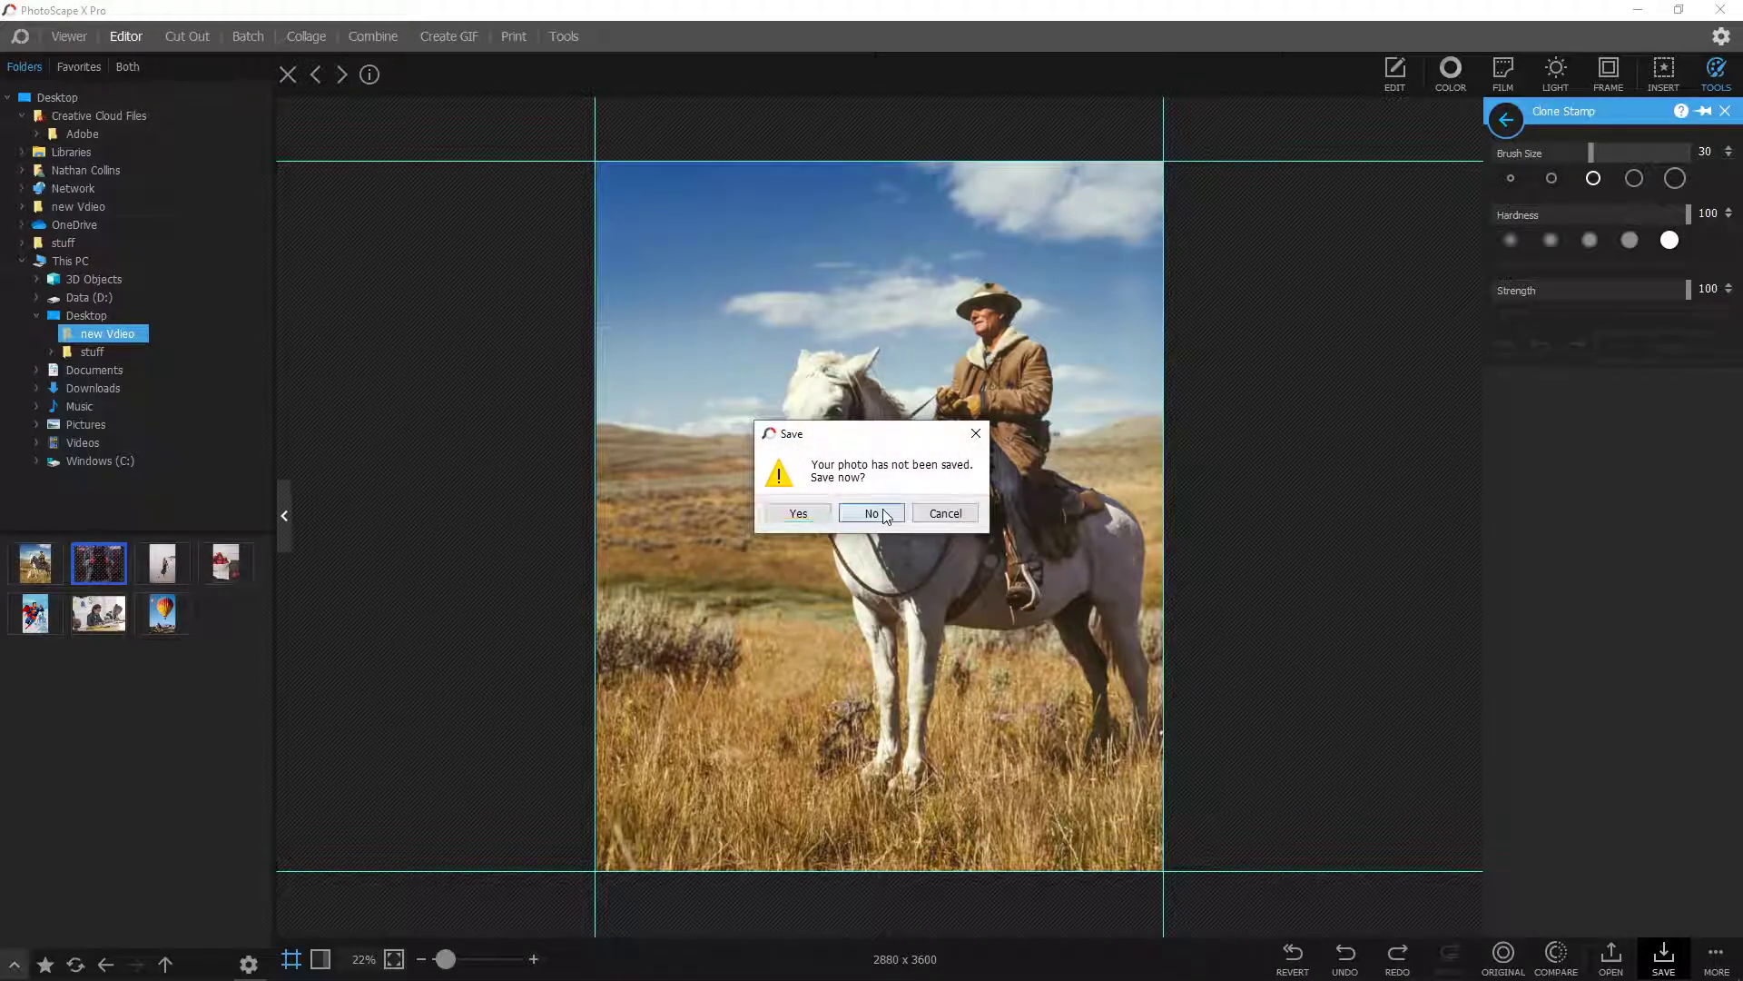
left_click(883, 514)
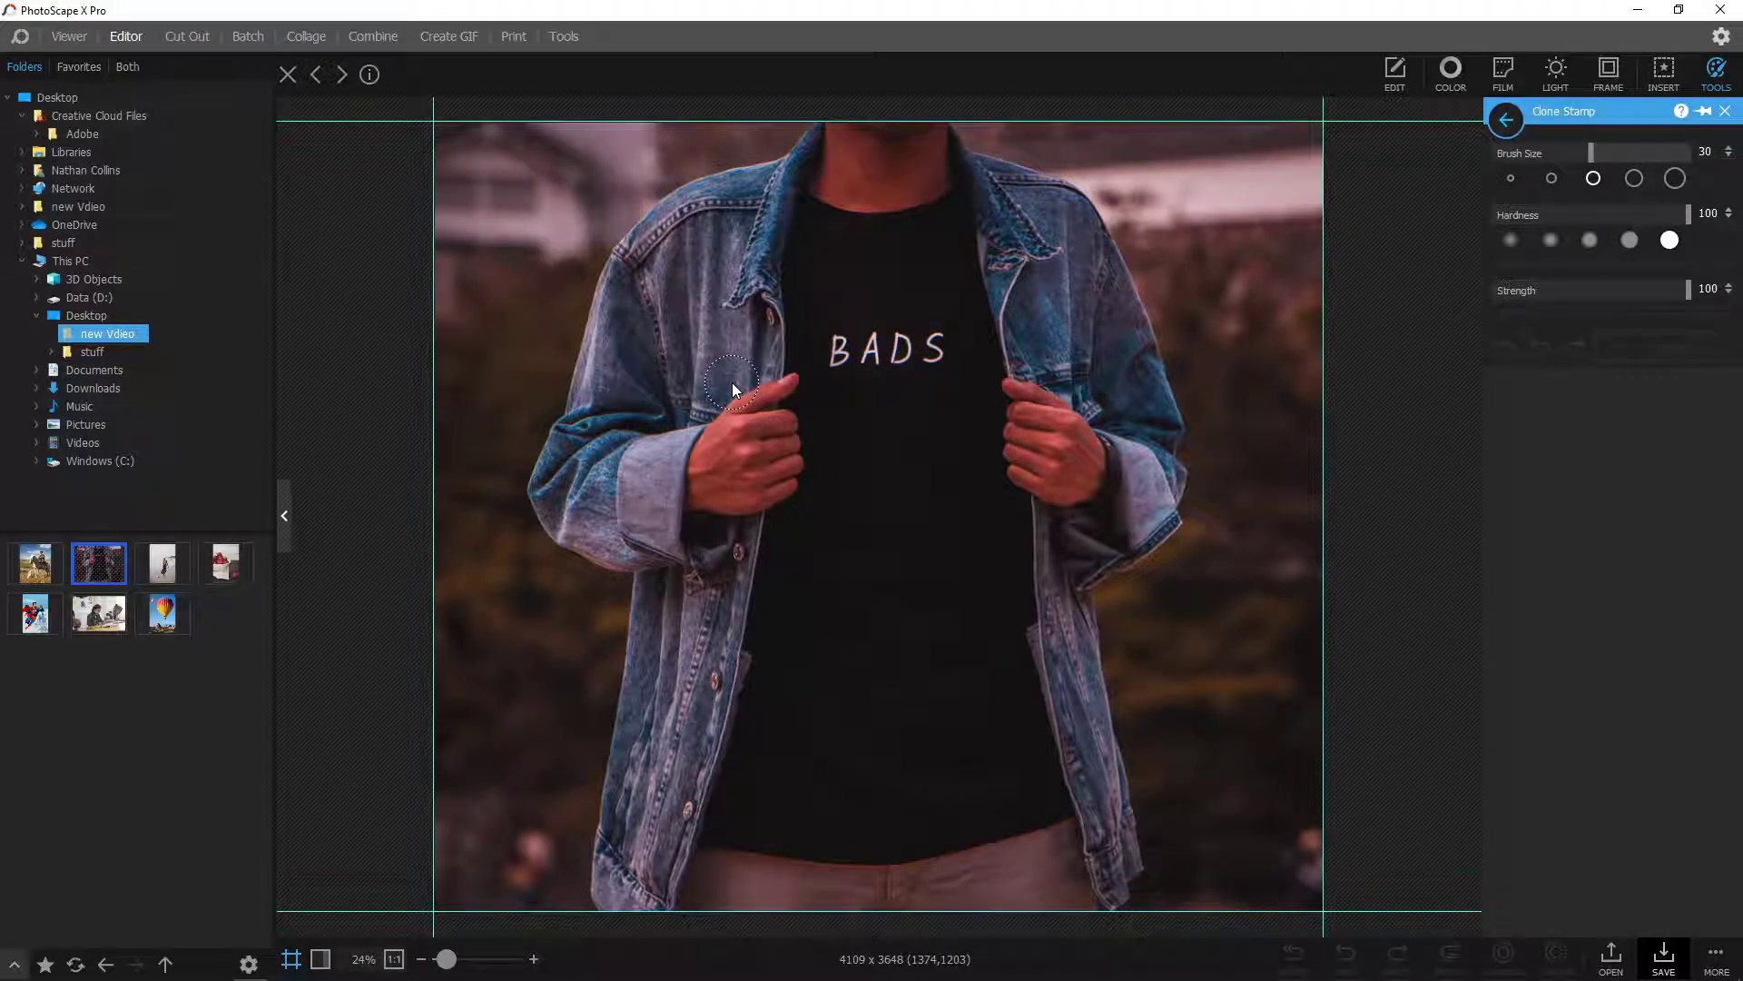
left_click(1725, 110)
left_click(1716, 73)
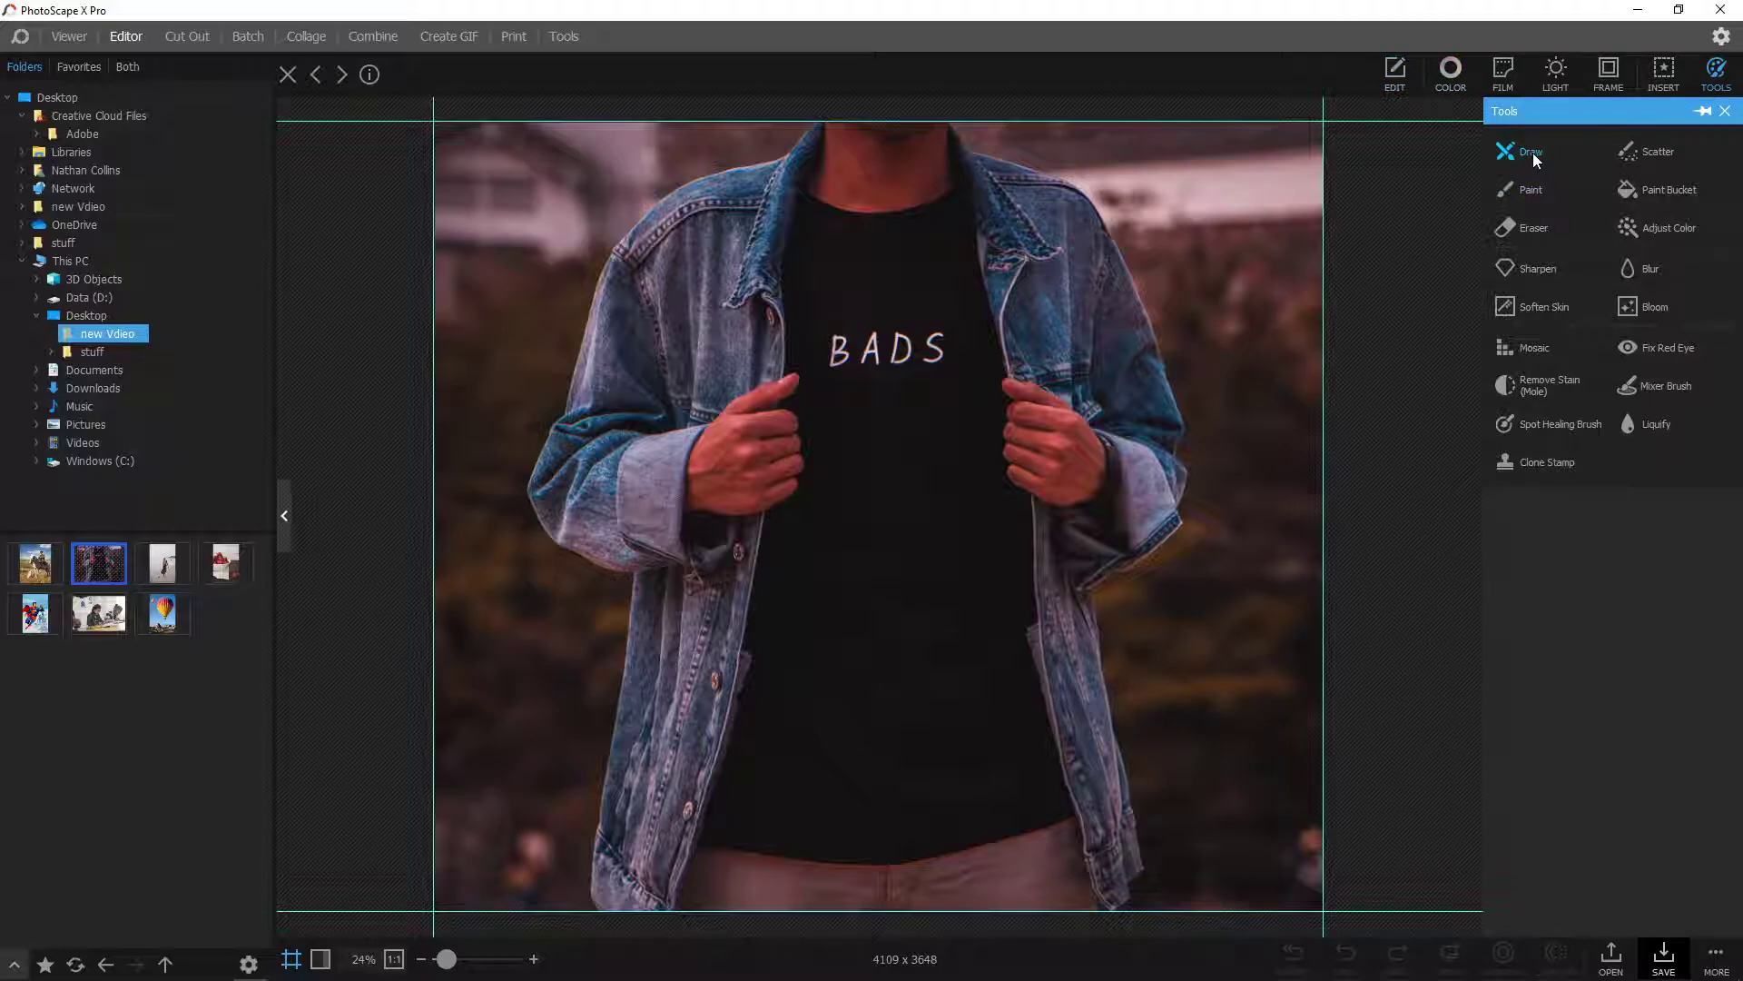
left_click(1531, 191)
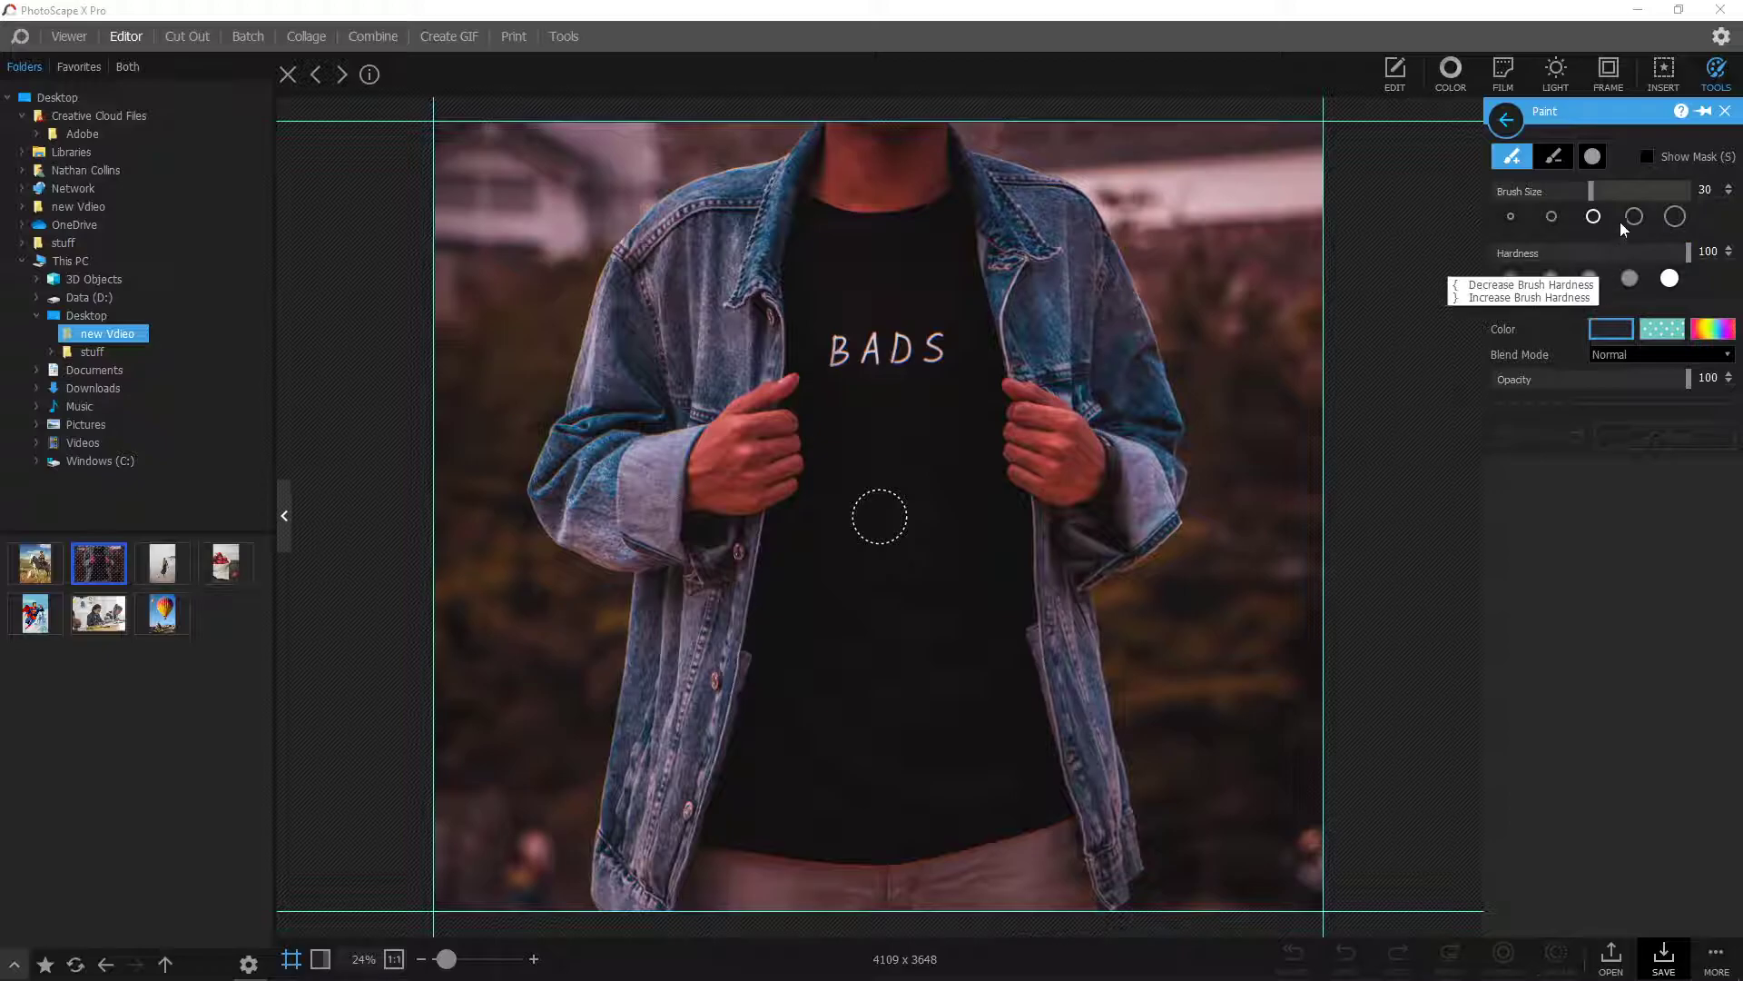
left_click(1725, 112)
left_click(1716, 72)
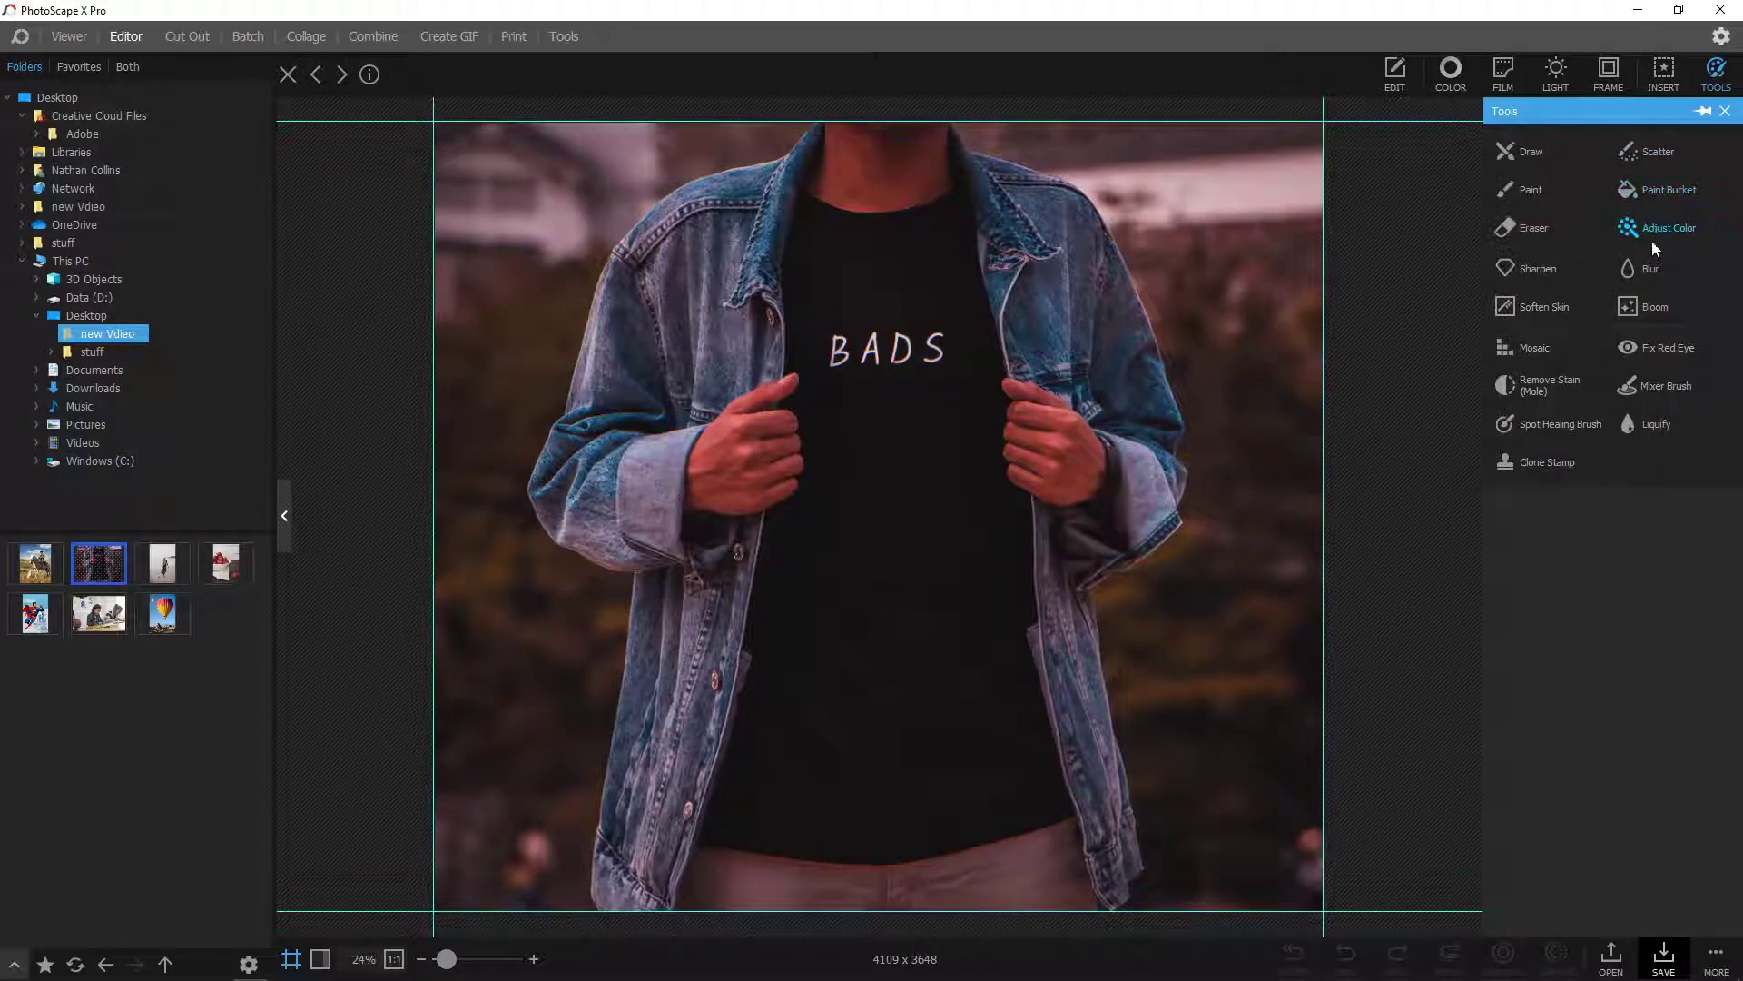
left_click(1670, 392)
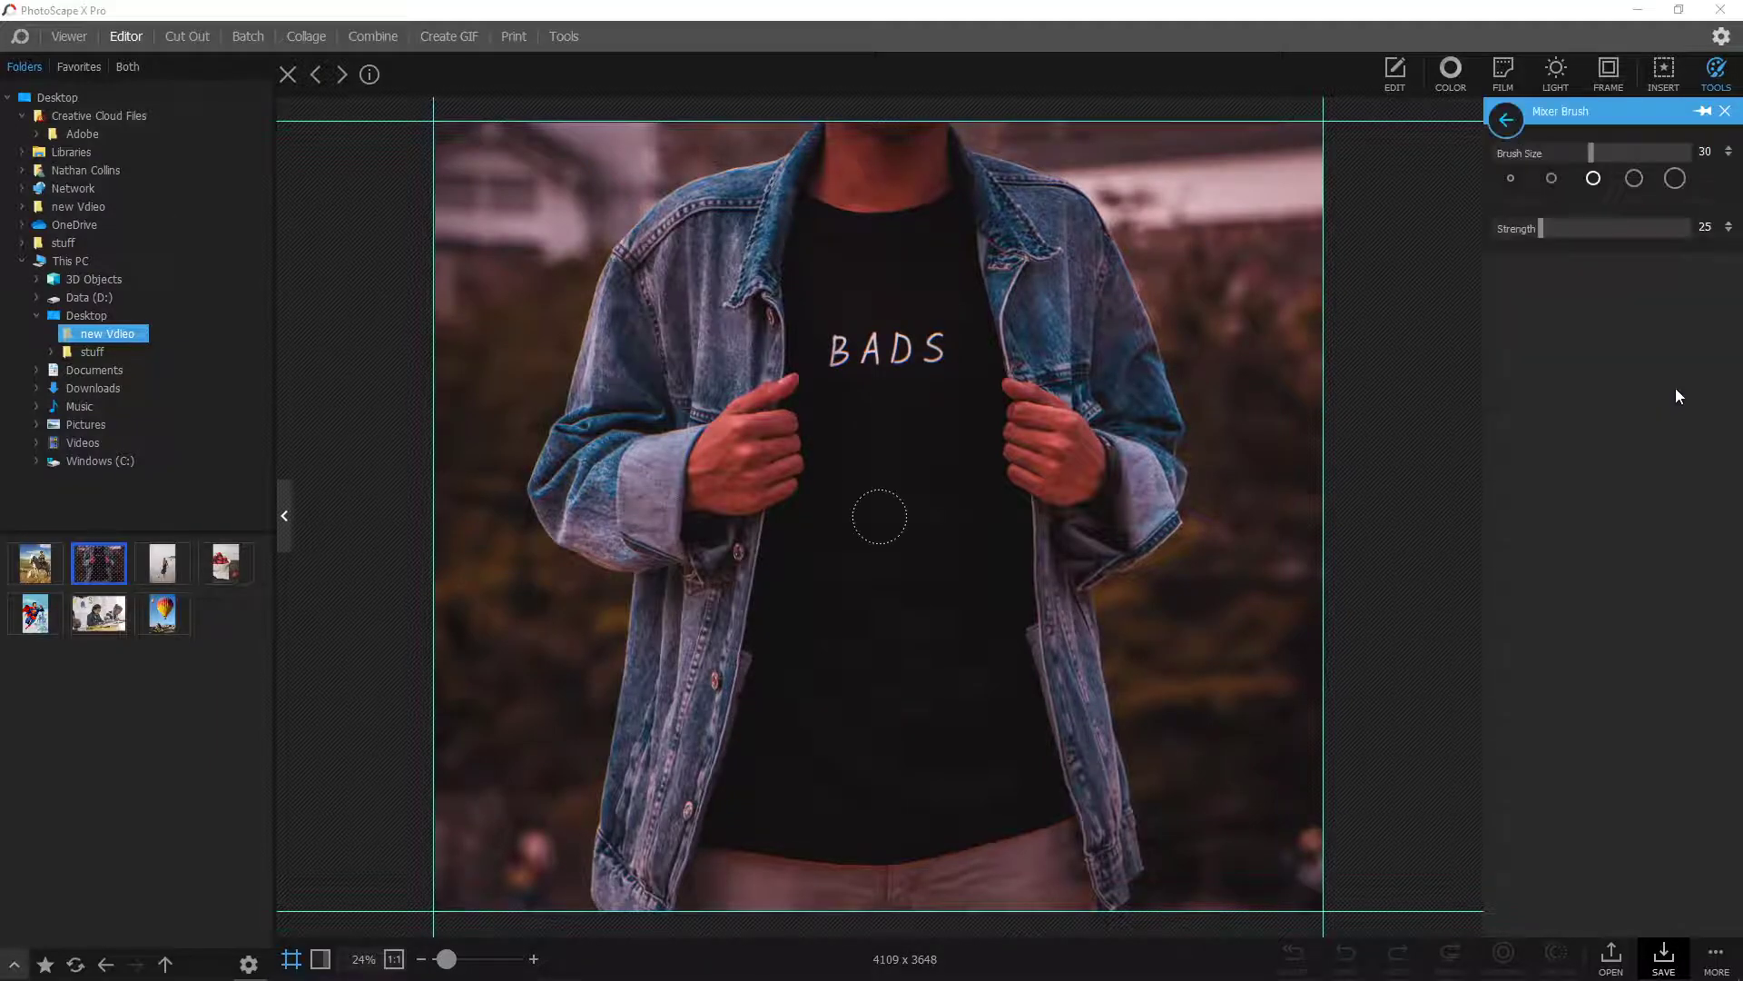
left_click(1725, 111)
Paint over the BADS lettering on the T-shirt with the Paint brush, using a dark colour sampled from the shirt fabric
left_click(1725, 82)
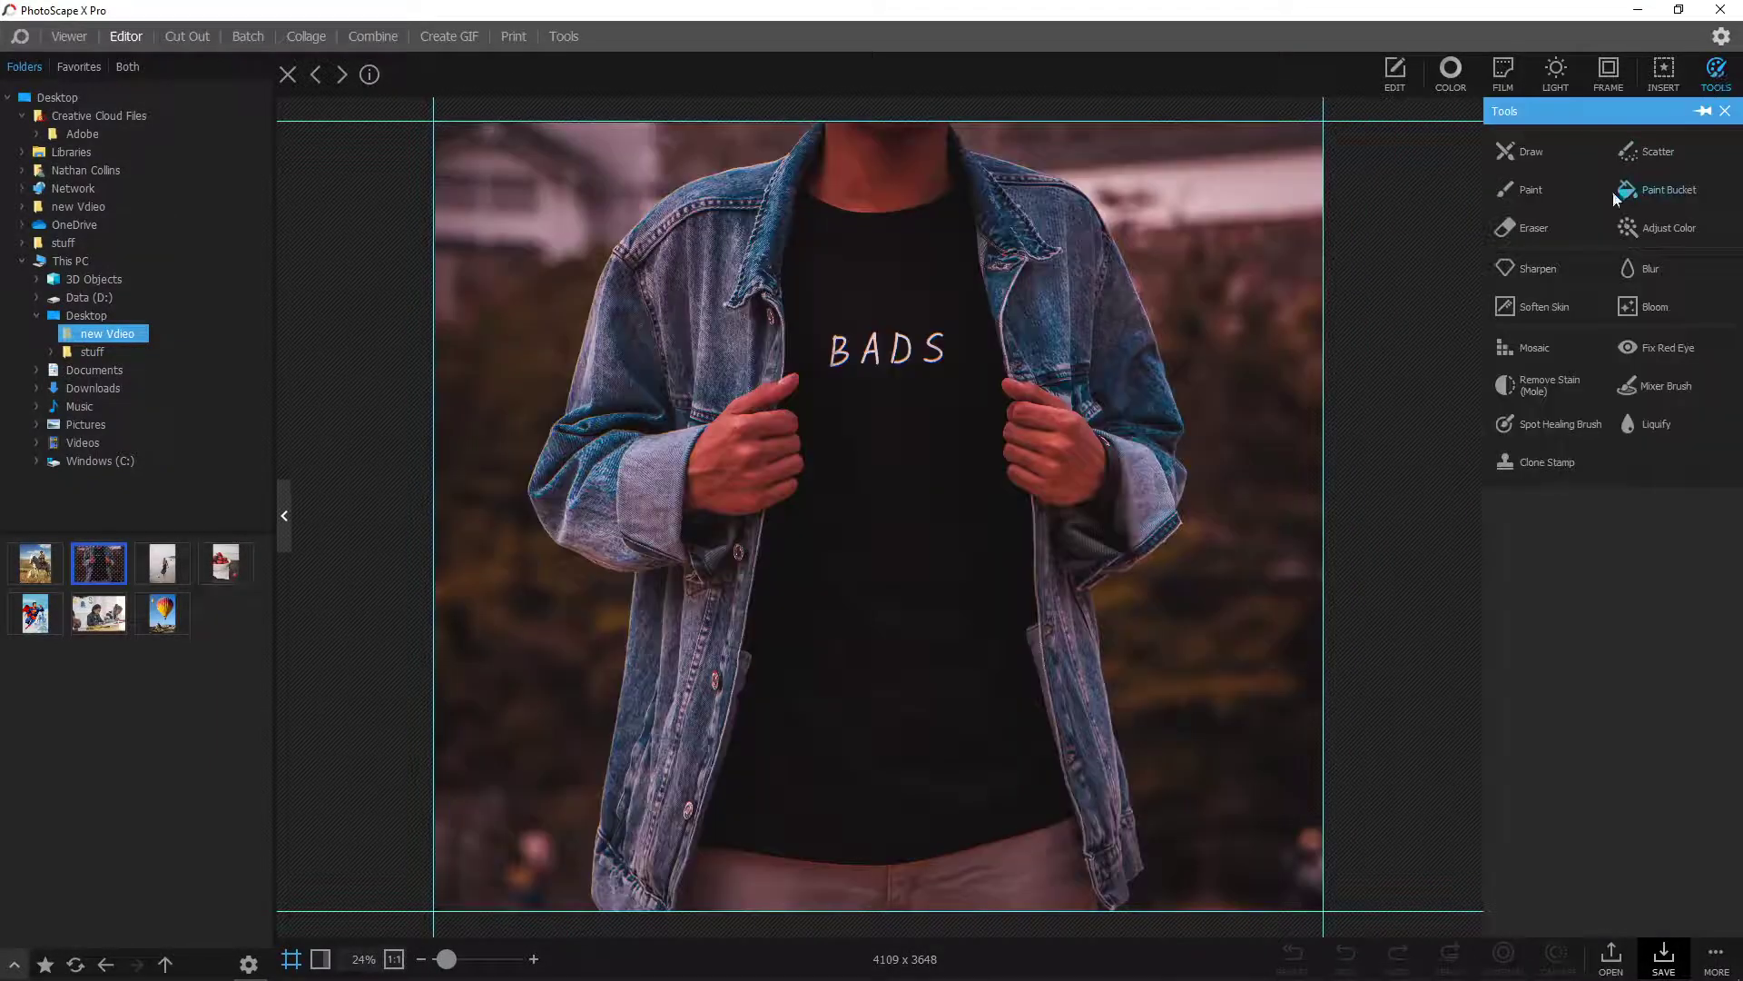
left_click(1525, 191)
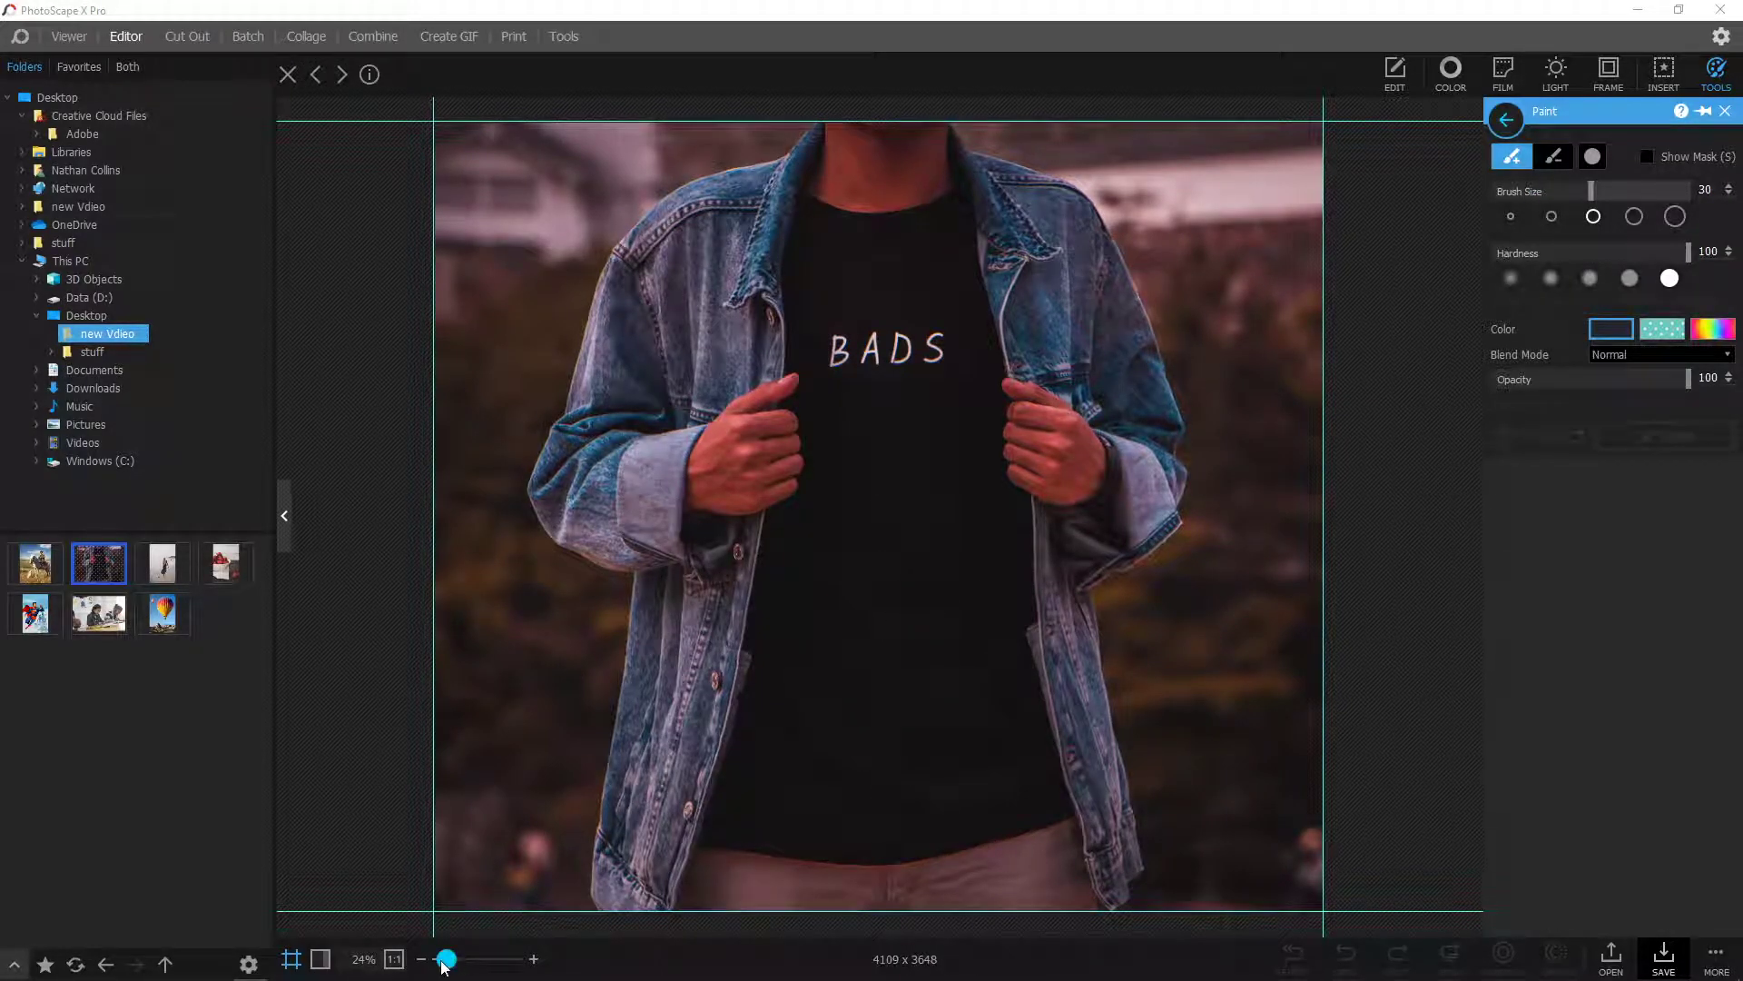
left_click_drag(446, 959, 456, 959)
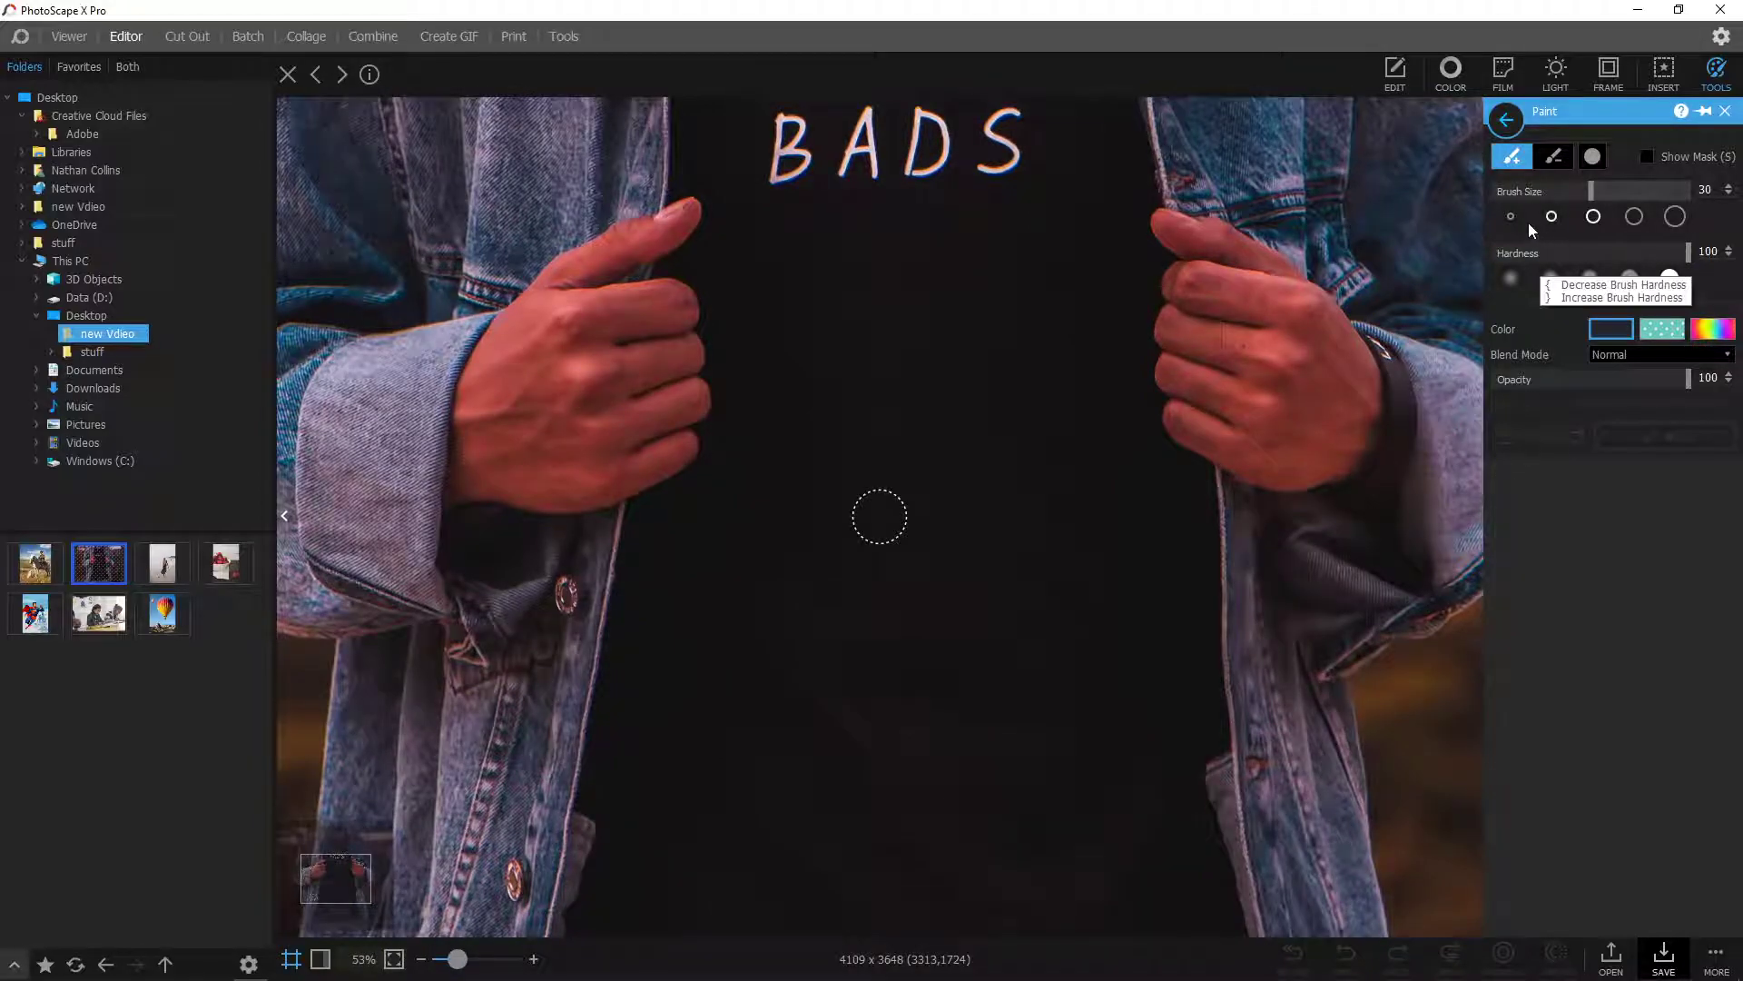
left_click(1617, 336)
left_click(1412, 739)
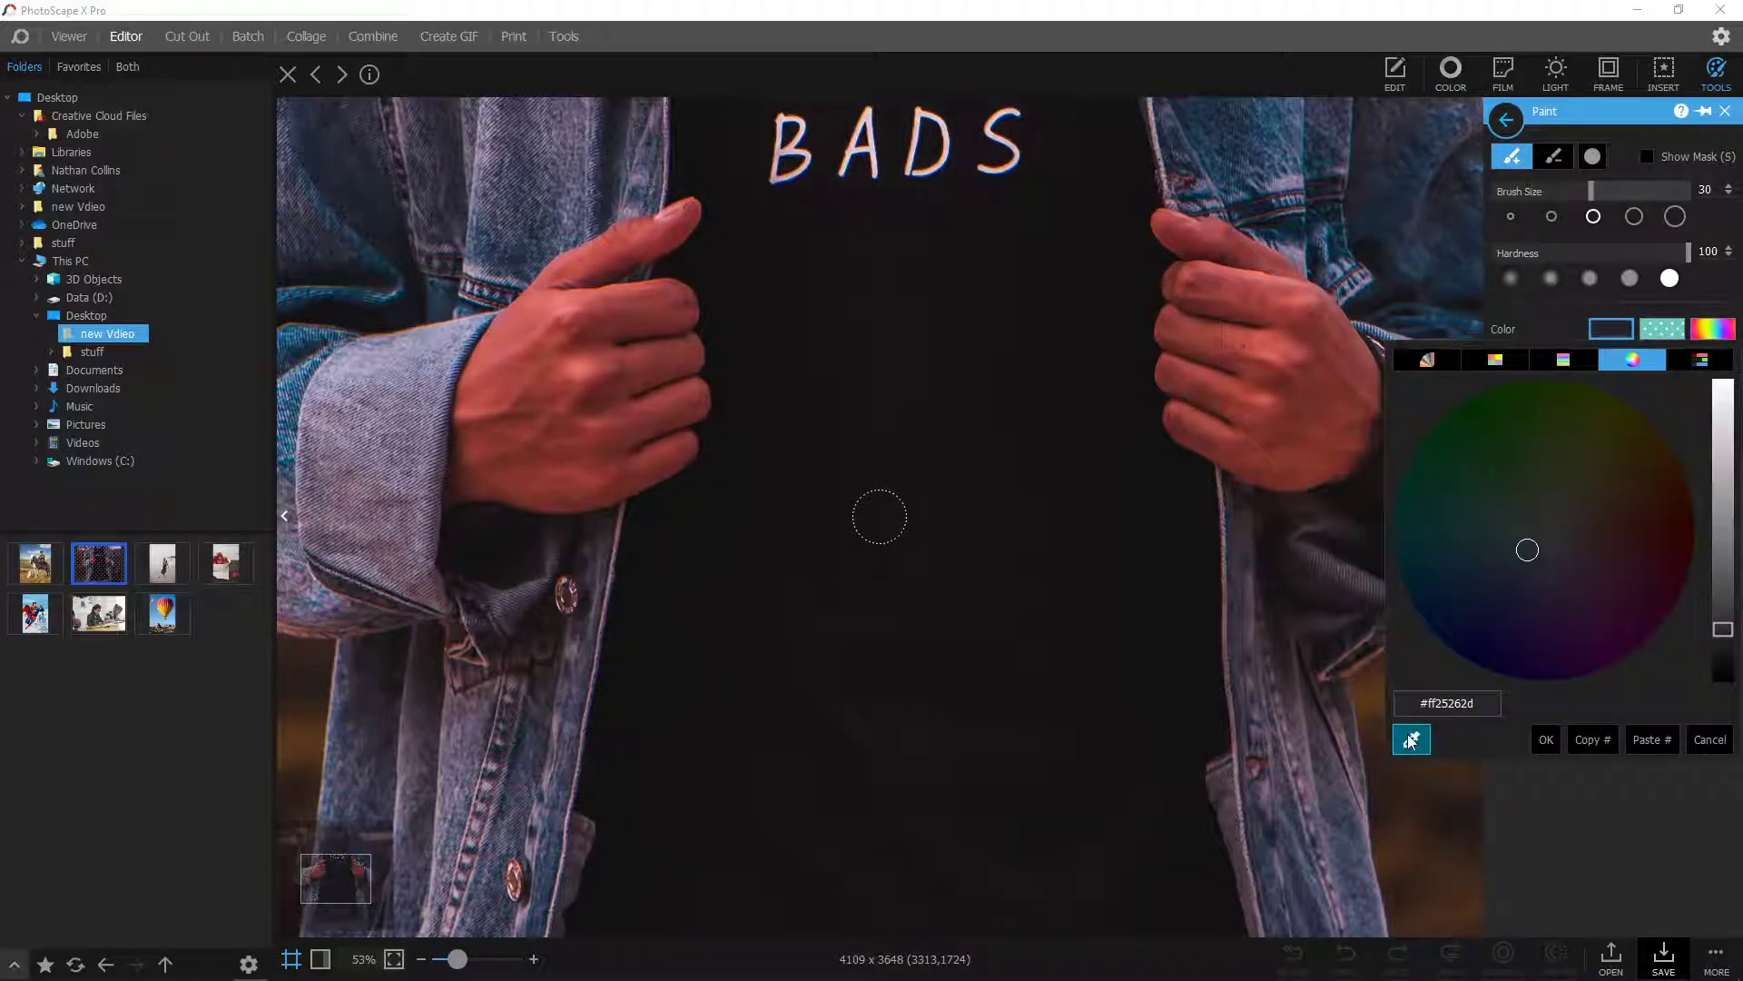
left_click(812, 503)
left_click_drag(337, 879, 342, 862)
mouse_move(902, 389)
left_mouse_down()
mouse_move(912, 436)
mouse_move(893, 481)
mouse_move(821, 449)
mouse_move(826, 489)
mouse_move(792, 466)
mouse_move(752, 484)
mouse_move(709, 427)
mouse_move(677, 431)
mouse_move(690, 467)
left_mouse_up()
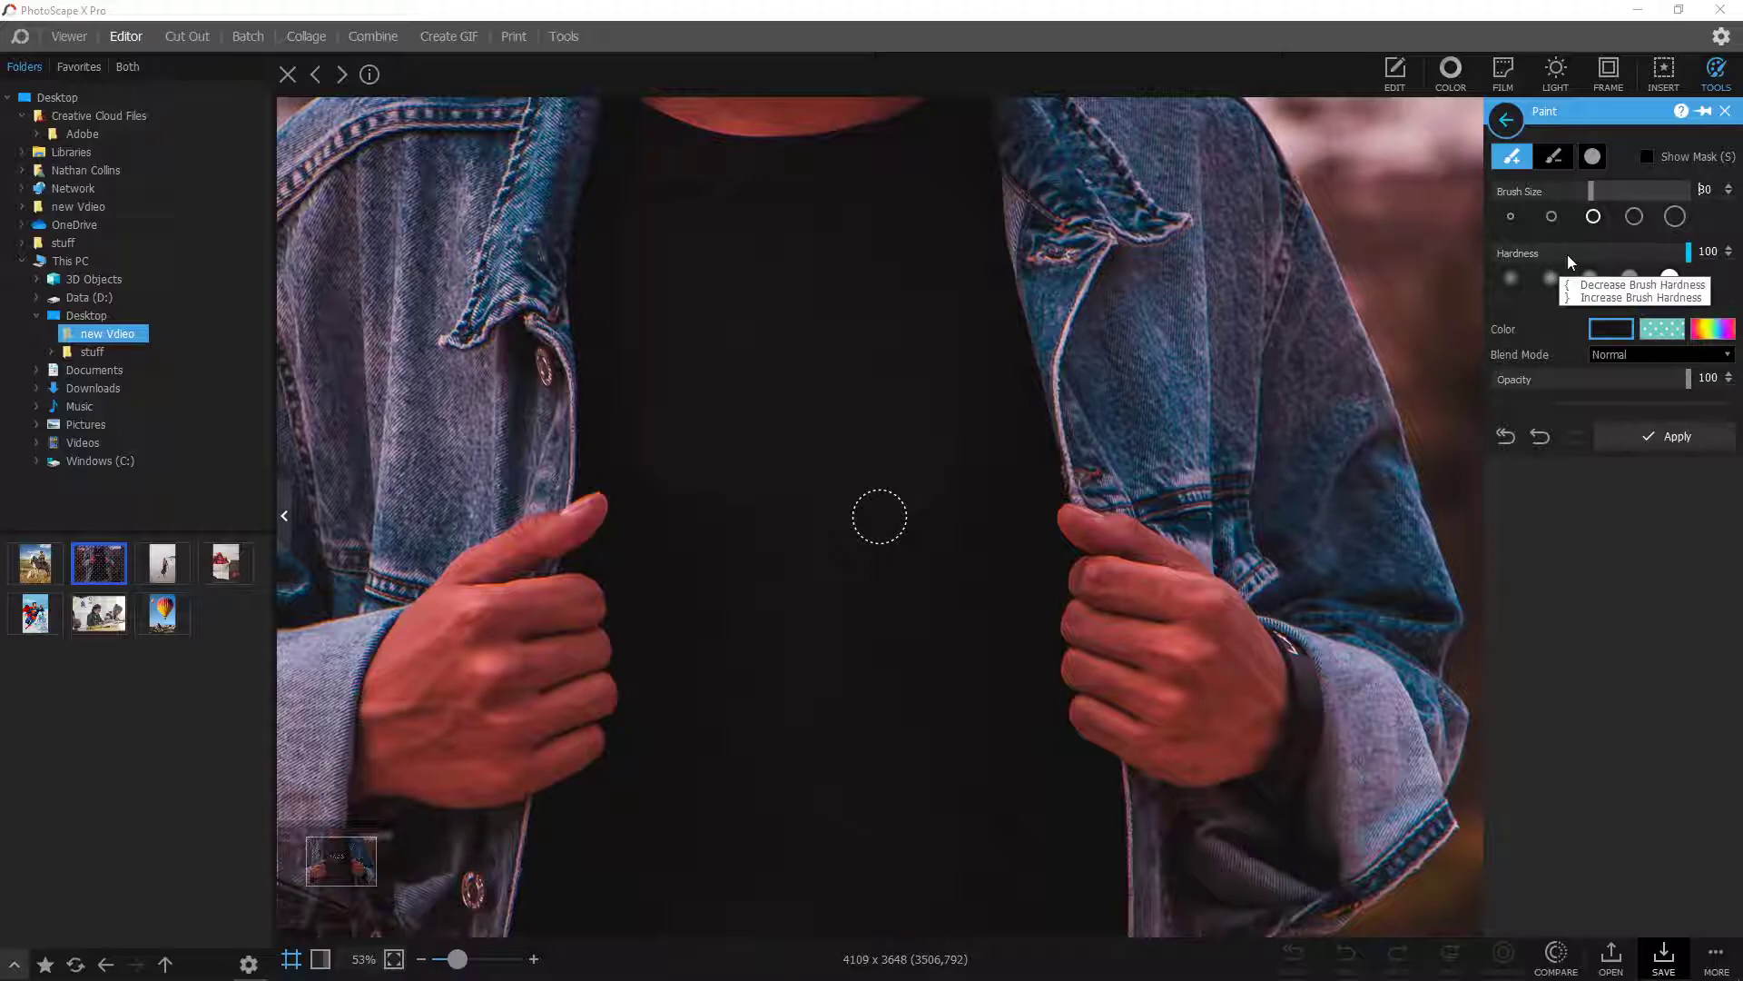
Set the Paint brush hardness to 25, undo the last stroke and repaint the T-shirt's lettering area with the softer brush
left_click(1551, 278)
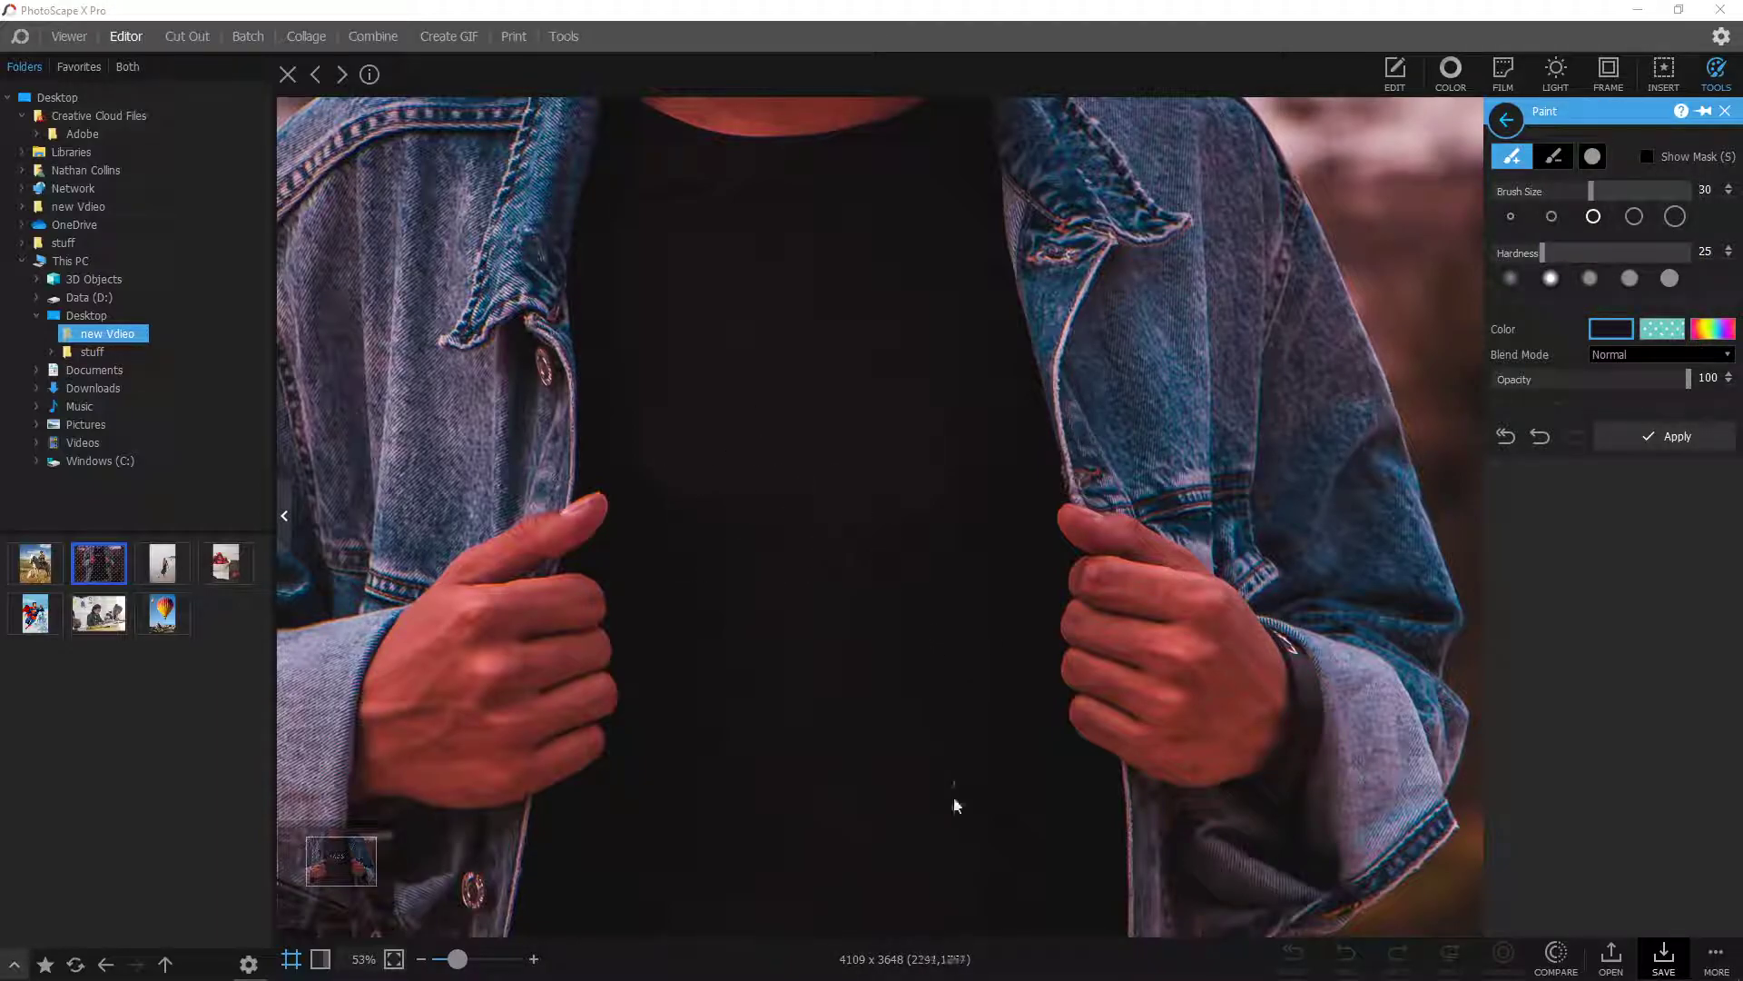
left_click(1540, 437)
mouse_move(693, 430)
left_mouse_down()
mouse_move(707, 502)
mouse_move(744, 449)
mouse_move(682, 420)
mouse_move(787, 411)
mouse_move(781, 455)
left_mouse_up()
mouse_move(823, 419)
left_mouse_down()
mouse_move(849, 463)
mouse_move(821, 403)
mouse_move(822, 469)
mouse_move(925, 442)
mouse_move(928, 417)
mouse_move(900, 414)
mouse_move(915, 443)
mouse_move(874, 471)
mouse_move(916, 450)
left_mouse_up()
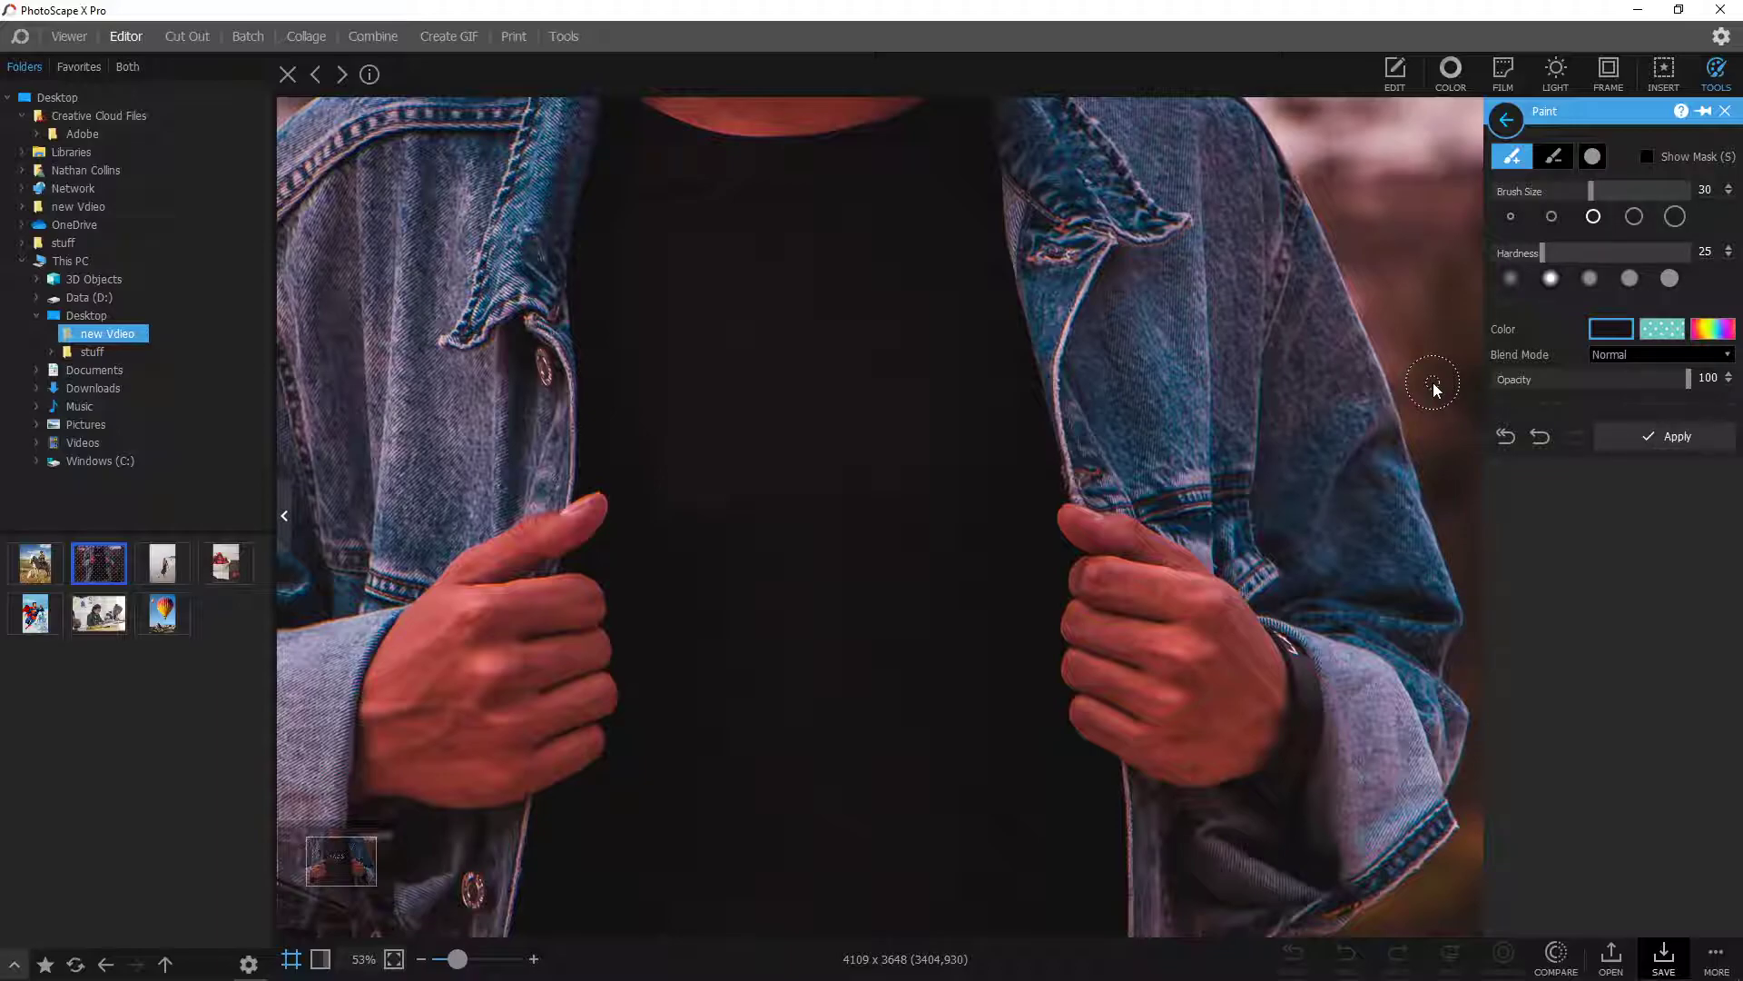
left_click(1725, 110)
Try to smooth the painted area of the T-shirt with the Blur brush at strength 100, and undo the blur
left_click(1725, 91)
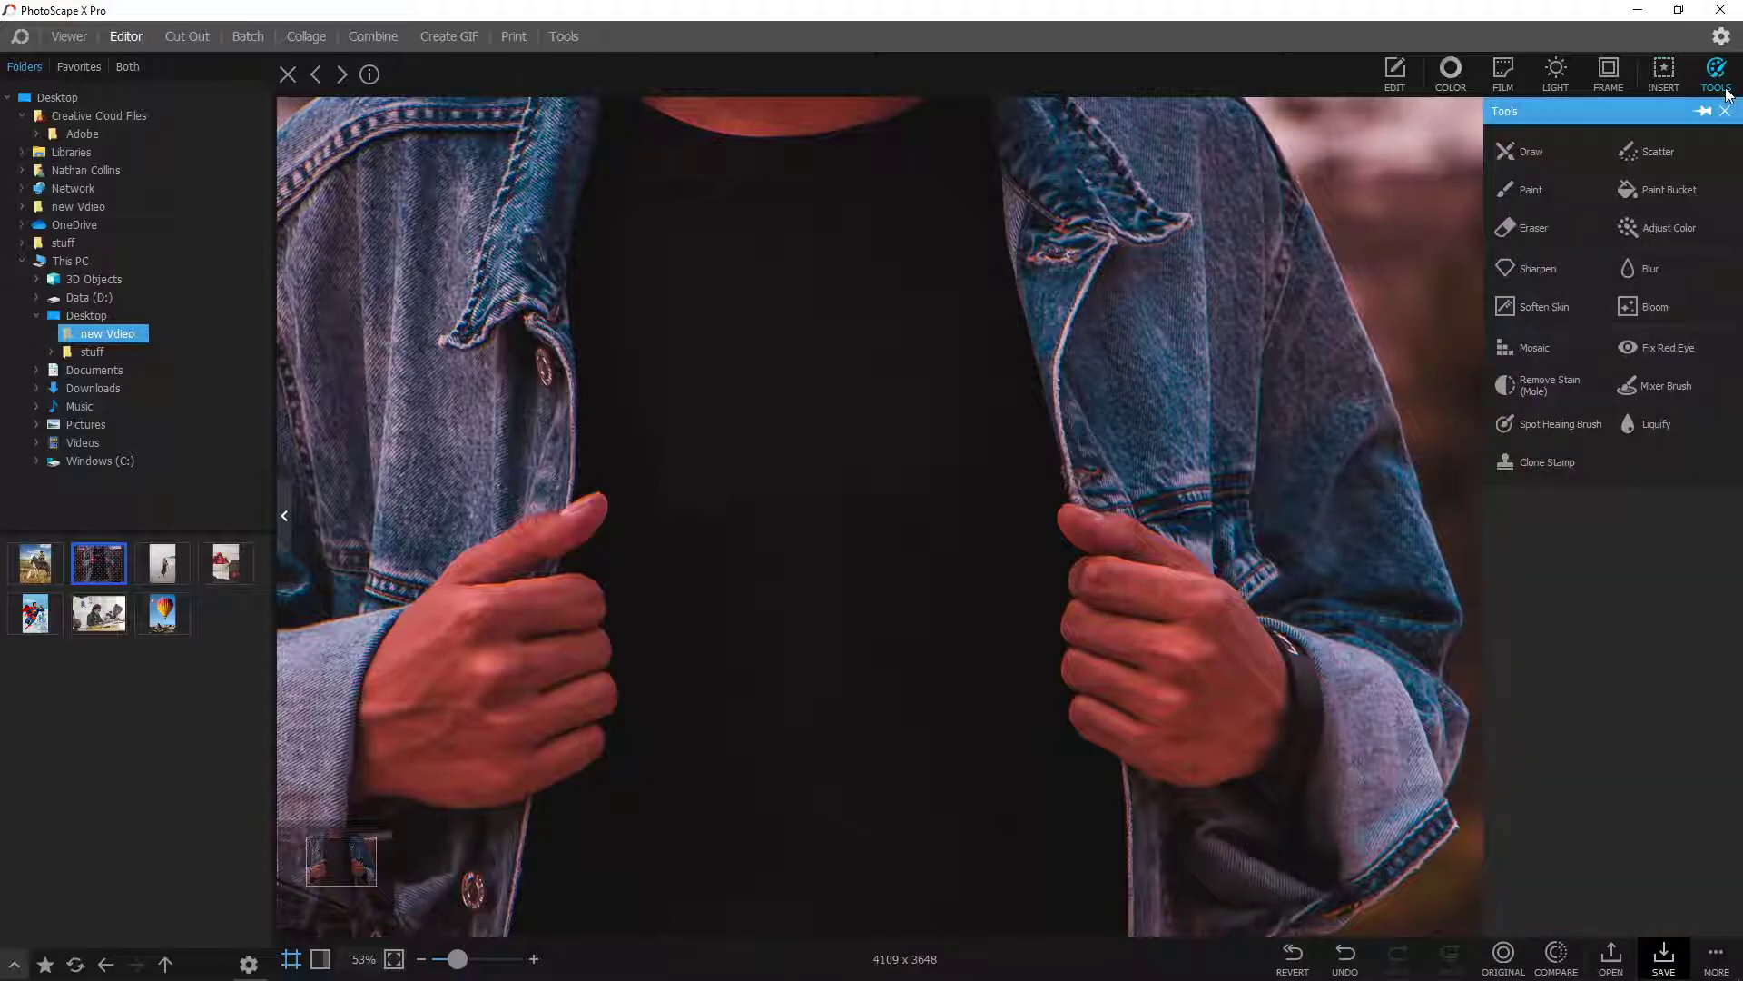
left_click(1645, 269)
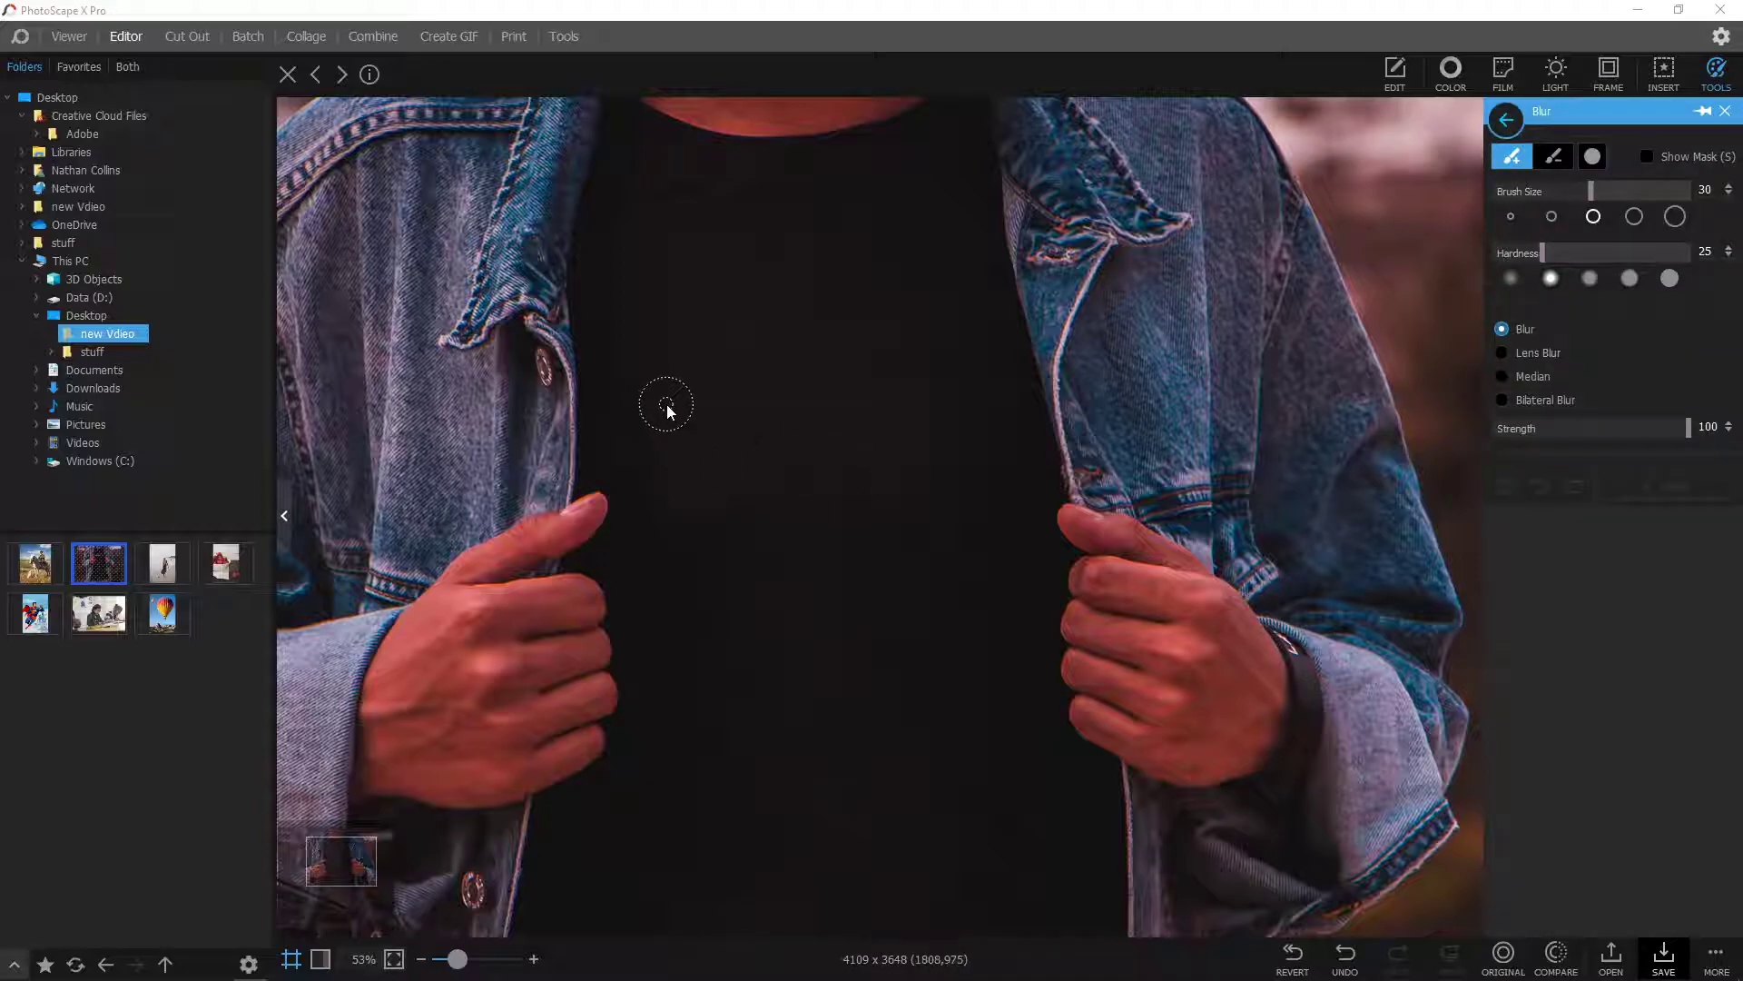
mouse_move(676, 379)
left_mouse_down()
mouse_move(646, 448)
mouse_move(681, 440)
mouse_move(657, 472)
mouse_move(715, 489)
mouse_move(678, 486)
mouse_move(782, 384)
mouse_move(801, 404)
mouse_move(904, 374)
mouse_move(915, 402)
mouse_move(943, 402)
mouse_move(936, 472)
left_mouse_up()
left_click_drag(634, 518, 640, 415)
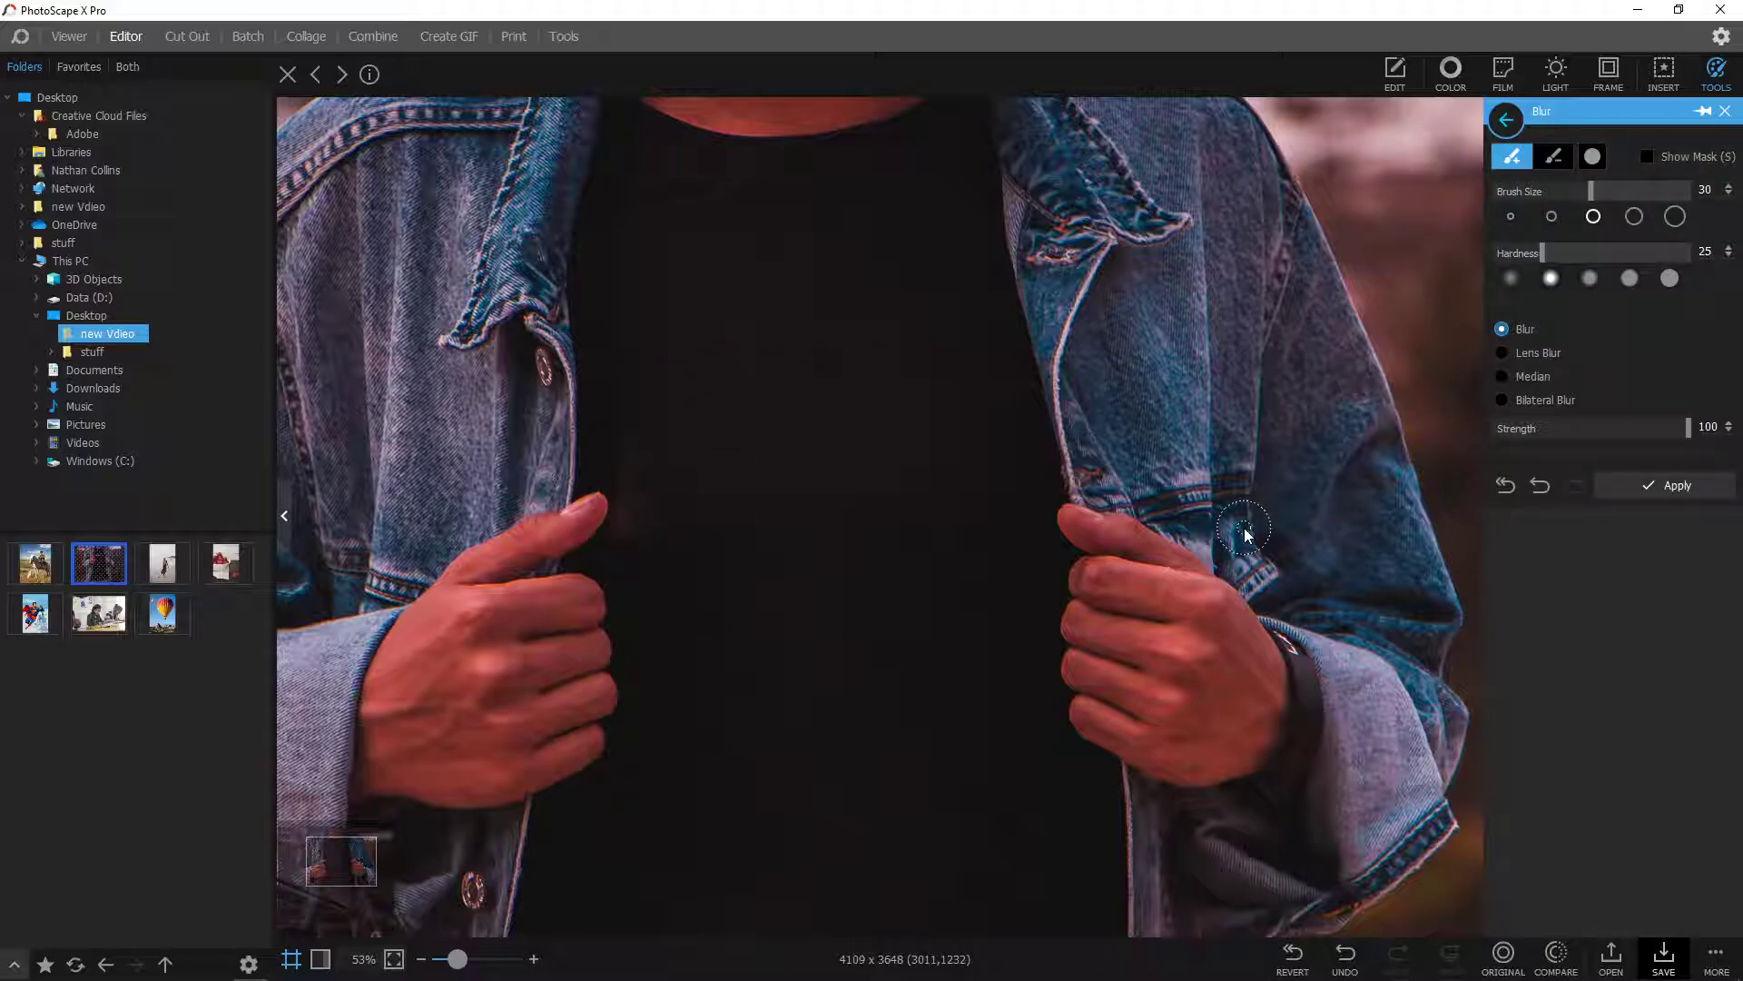
key("ctrl+z")
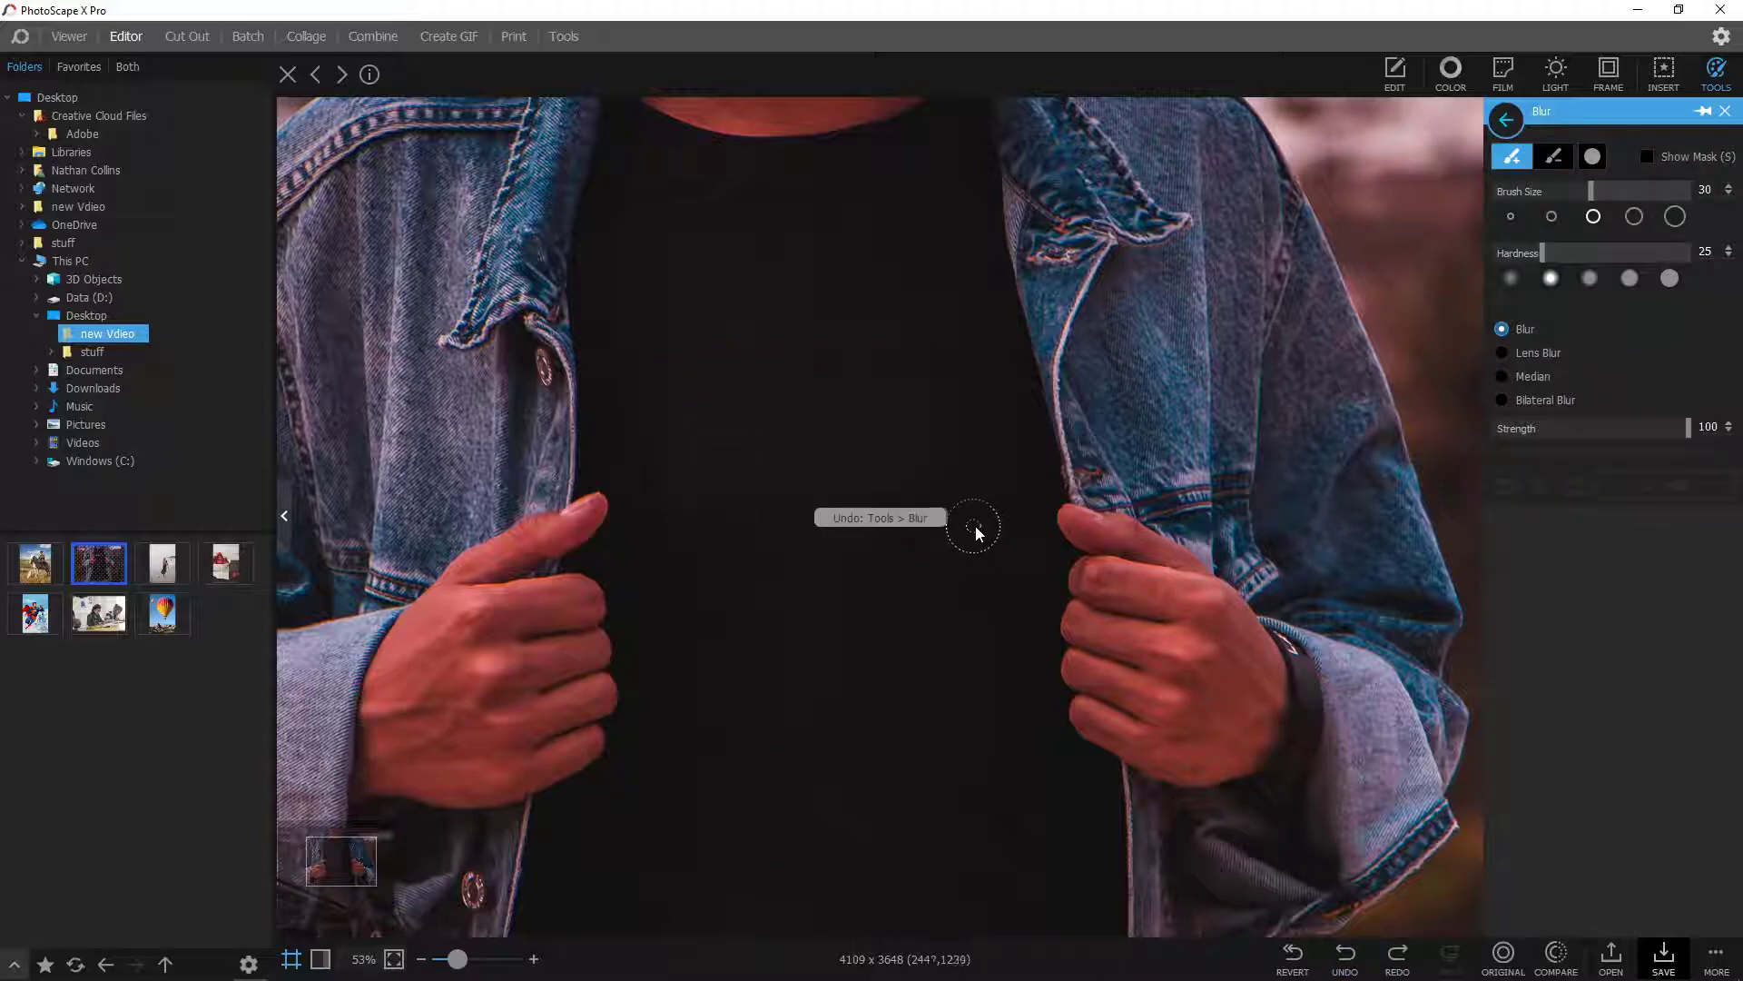
left_click(1726, 111)
left_click(1717, 86)
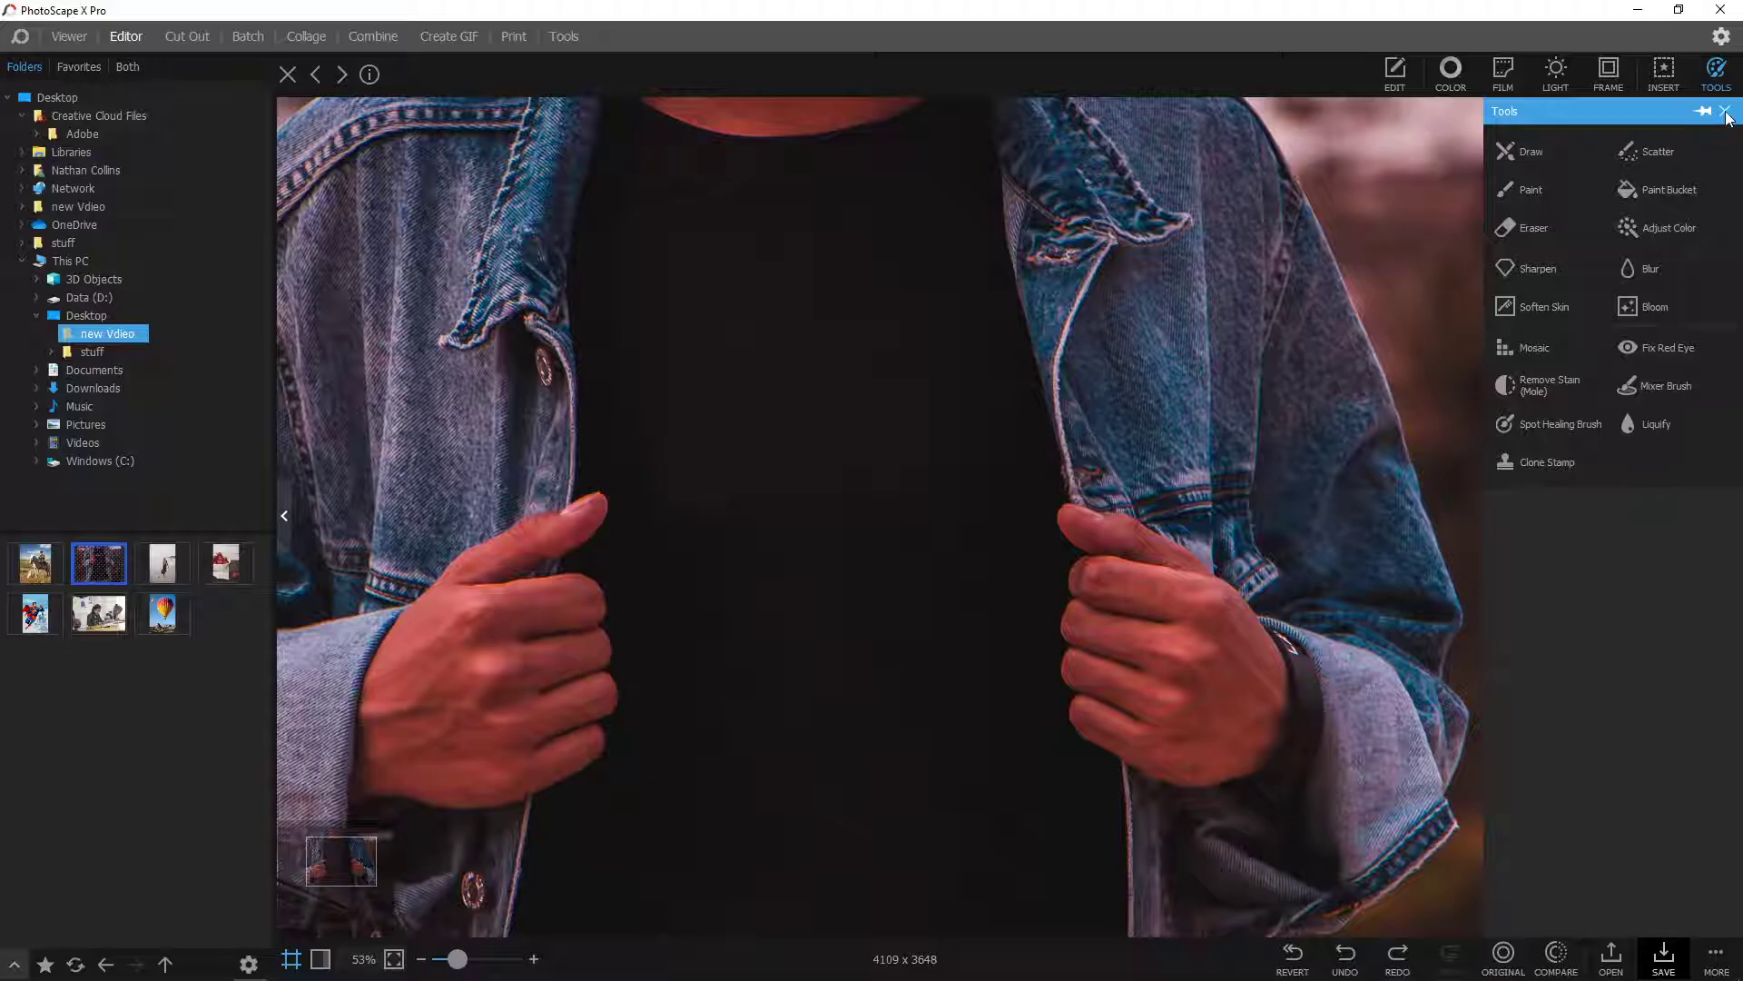
left_click(1726, 112)
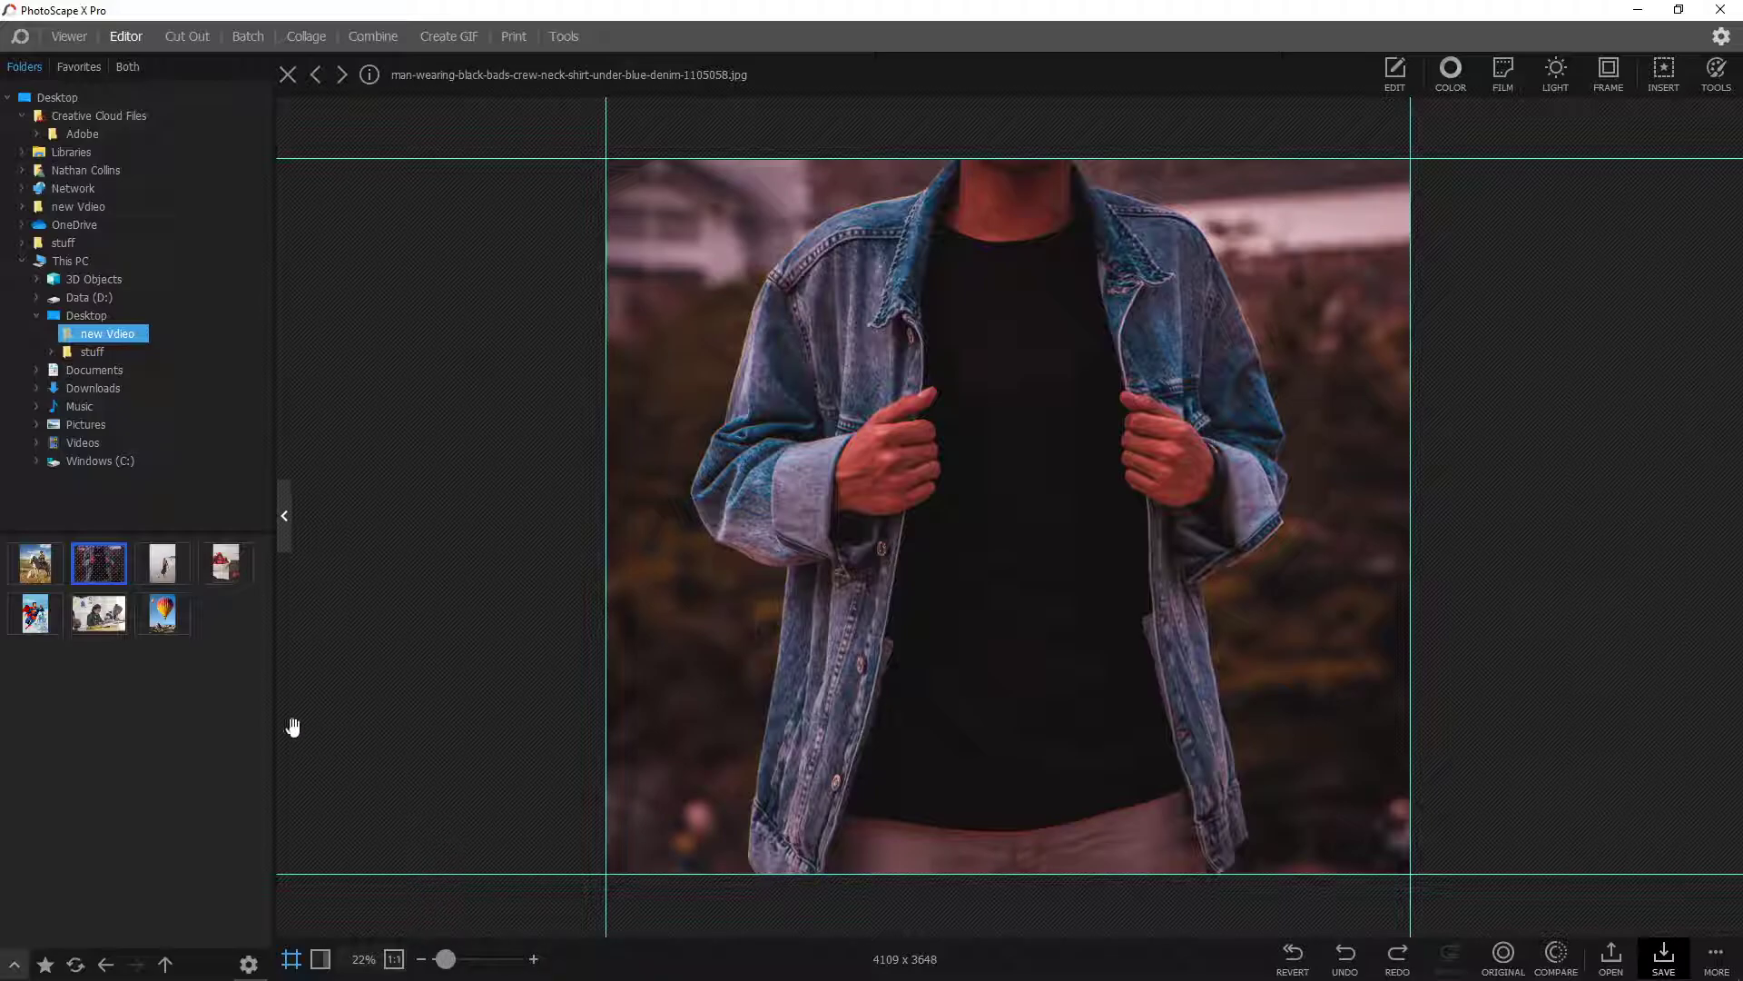
Open the hot air balloon photo without saving the denim jacket photo
left_click(147, 627)
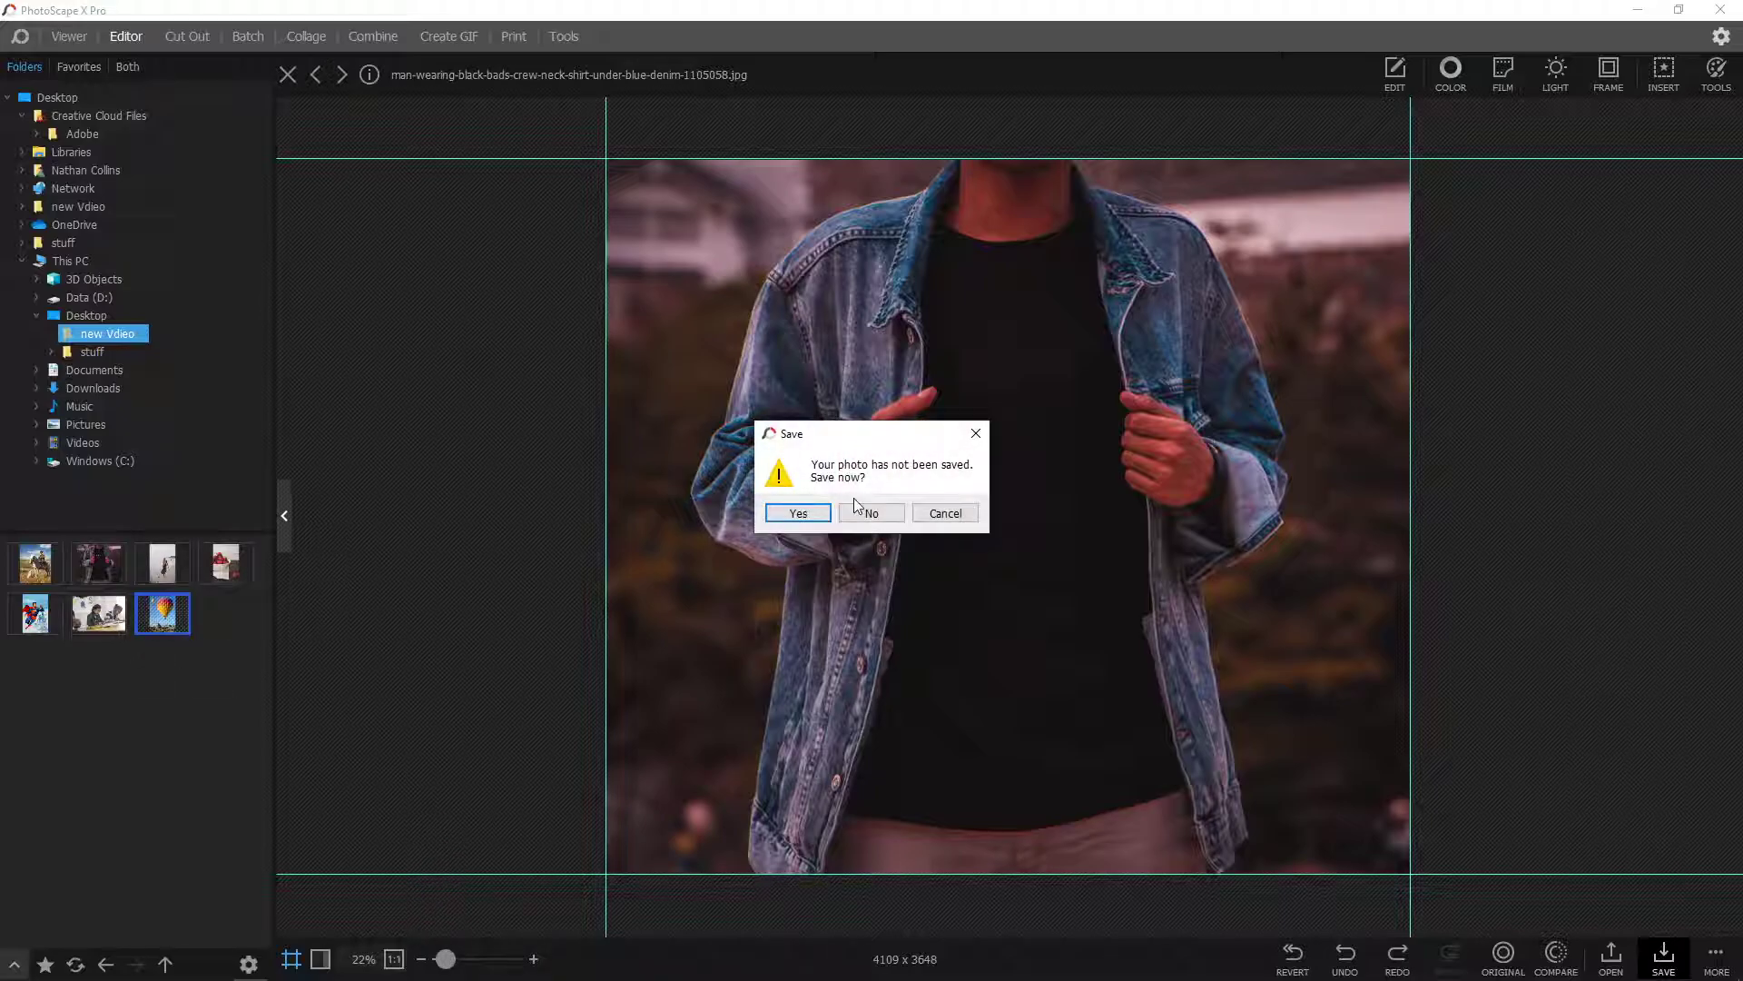
left_click(857, 510)
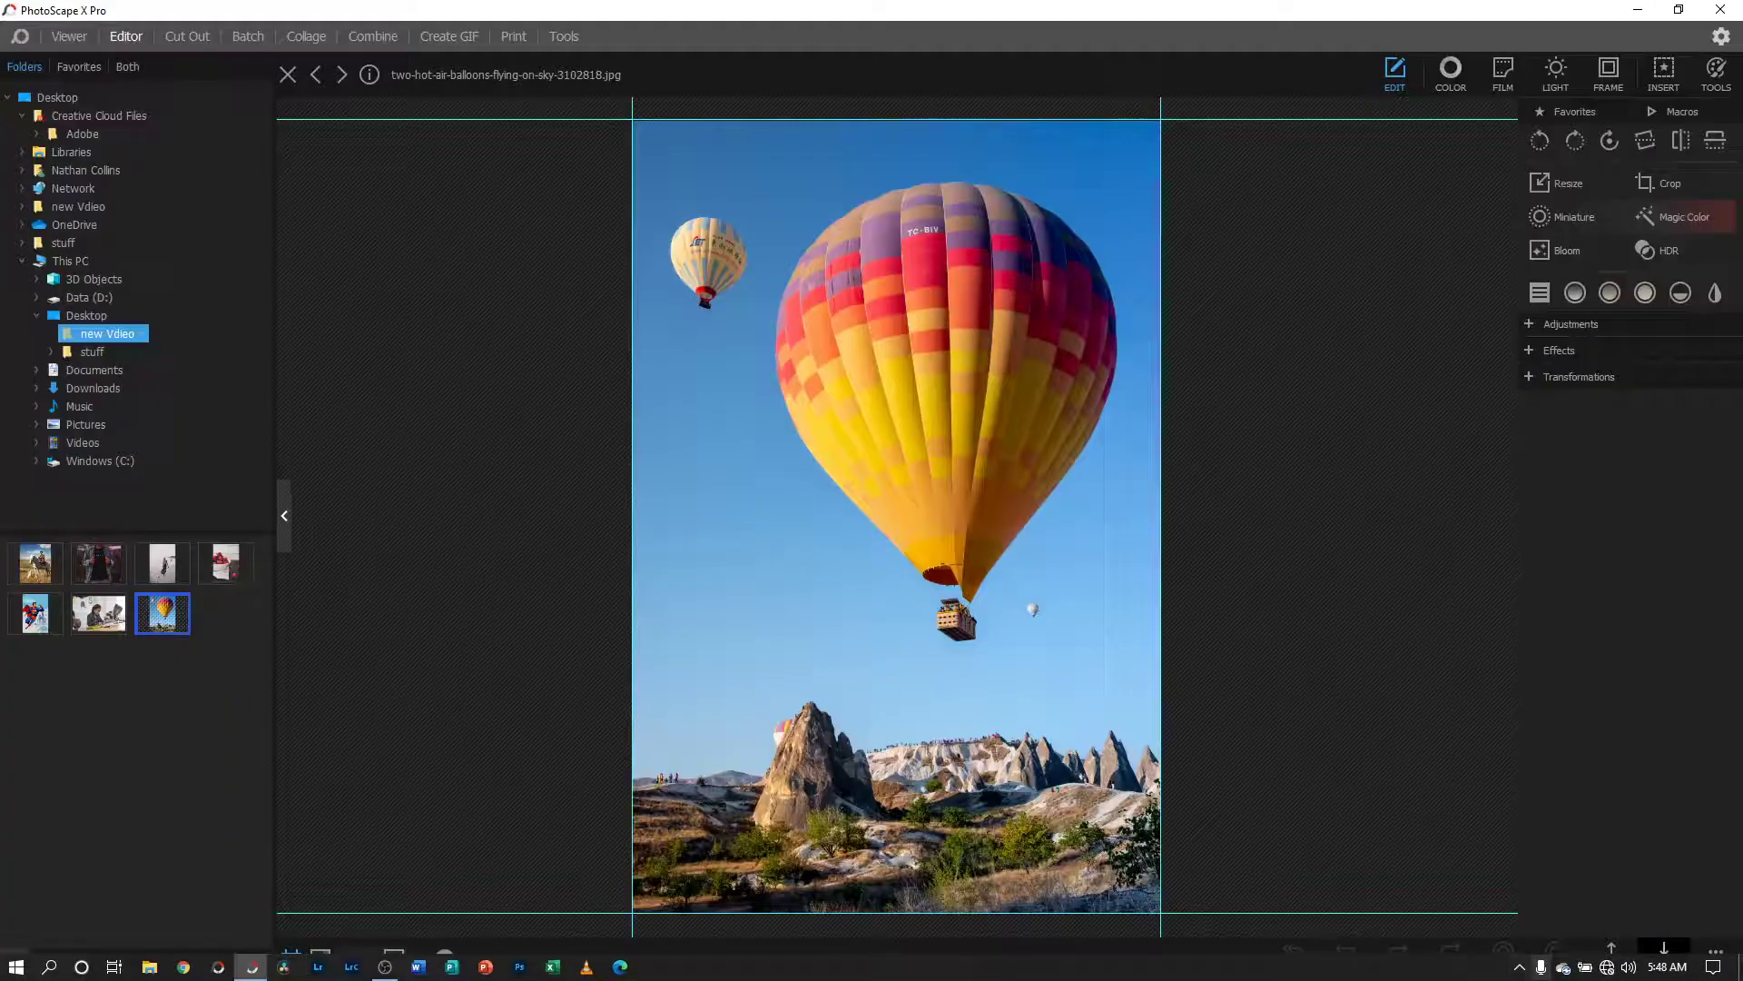